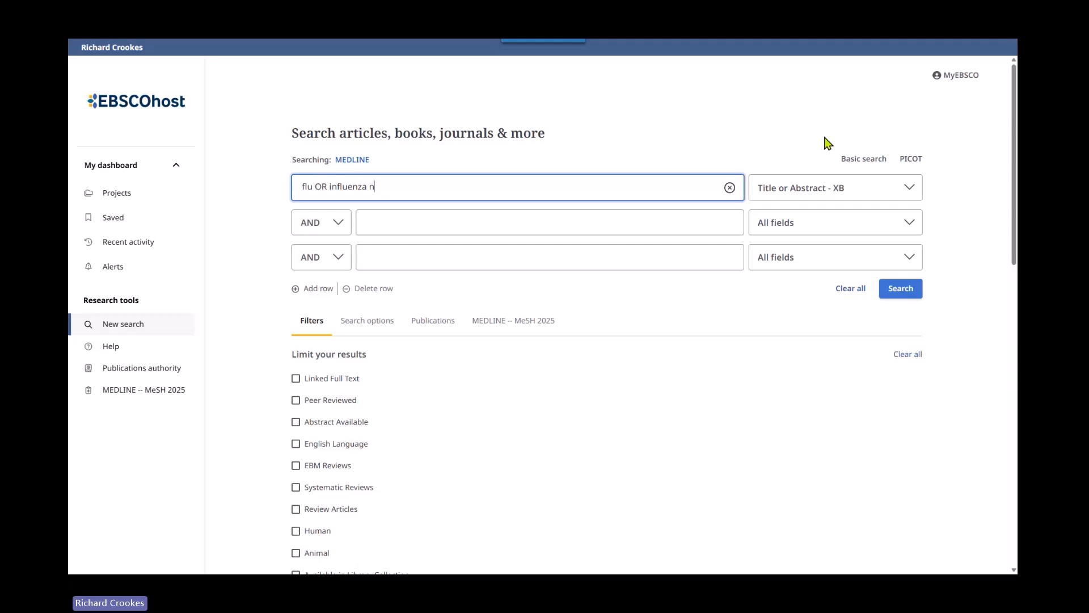
Run the title-or-abstract search "flu OR influenza n3 vaccin*" in MEDLINE and check the databases and available actions for search S1
type("3 vaccin*")
left_click(904, 295)
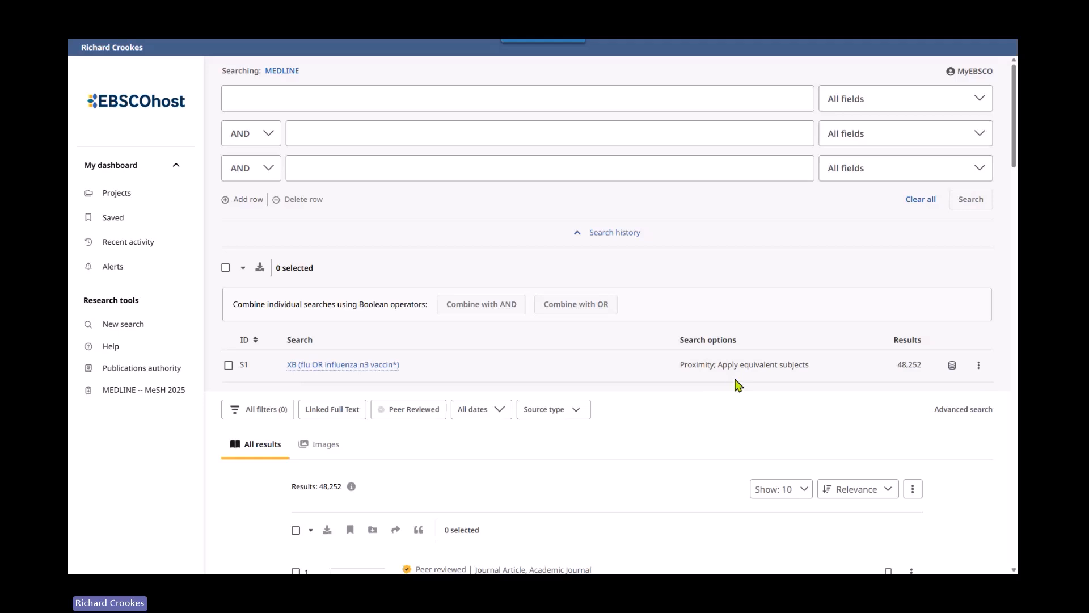
left_click(952, 370)
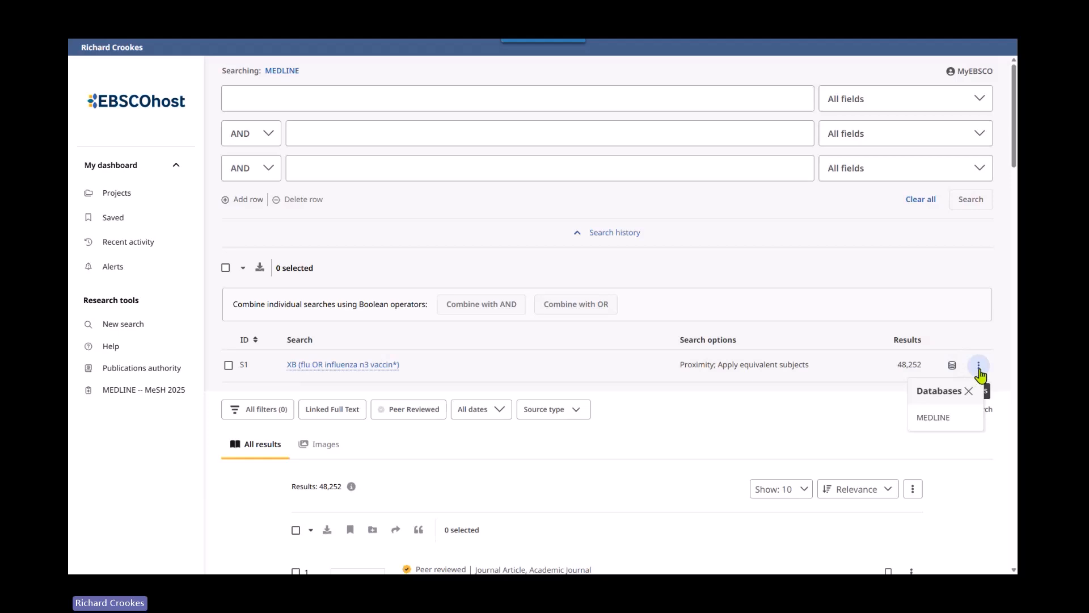
left_click(979, 365)
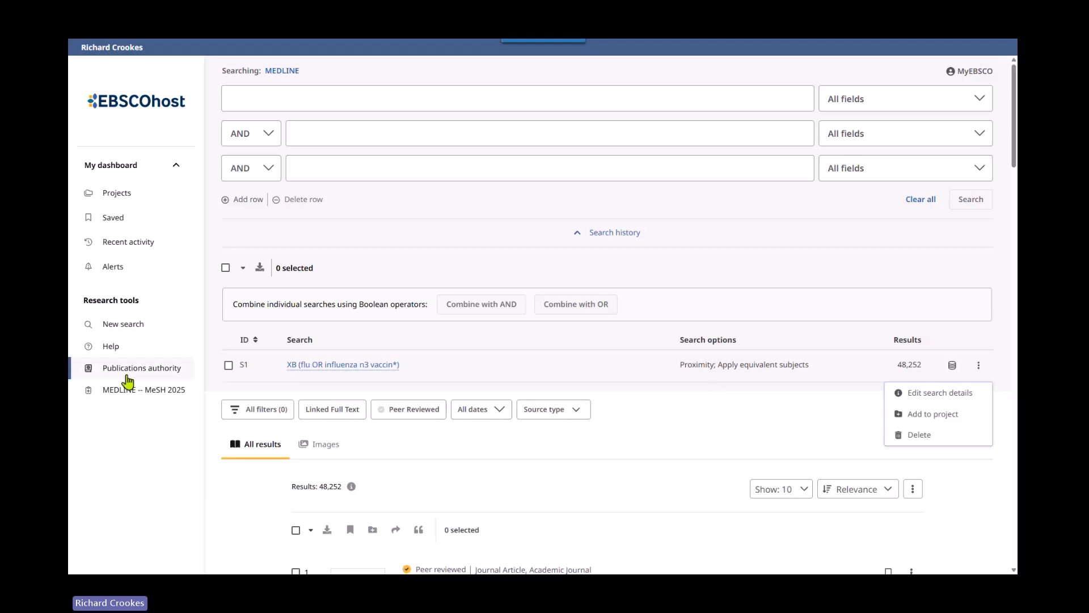
Start a new search and look up "flu vaccine" in the MEDLINE MeSH 2025 subject headings
left_click(128, 336)
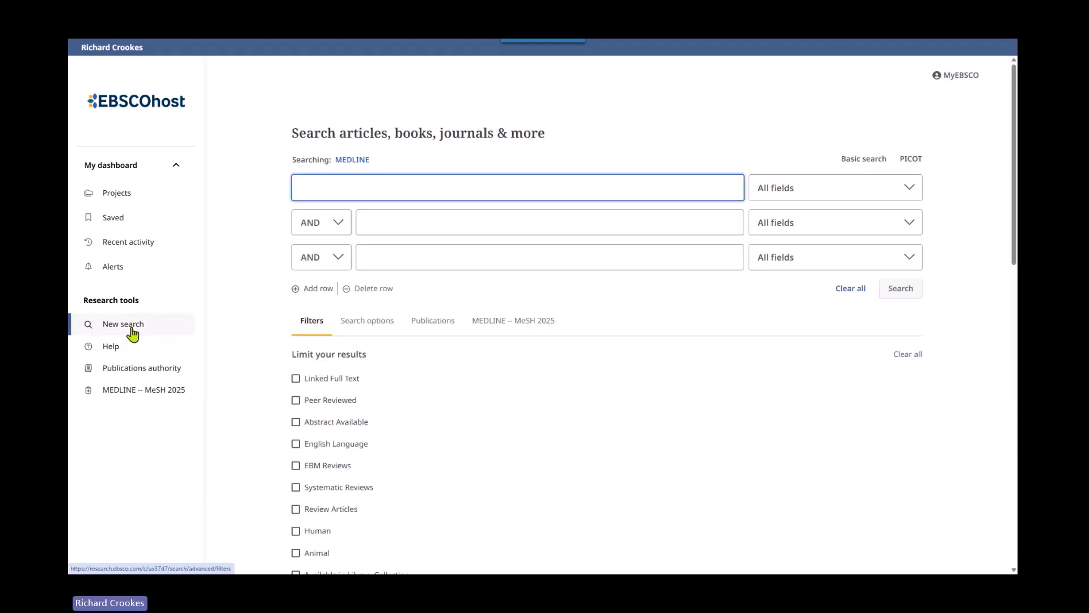
left_click(488, 330)
left_click(482, 360)
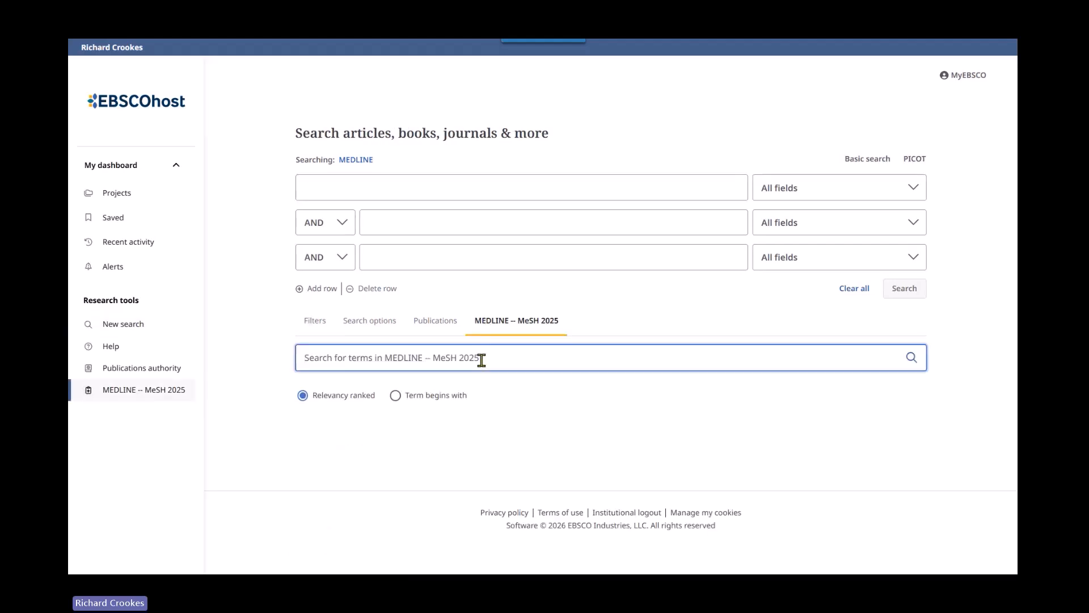
type("f")
type("lu v")
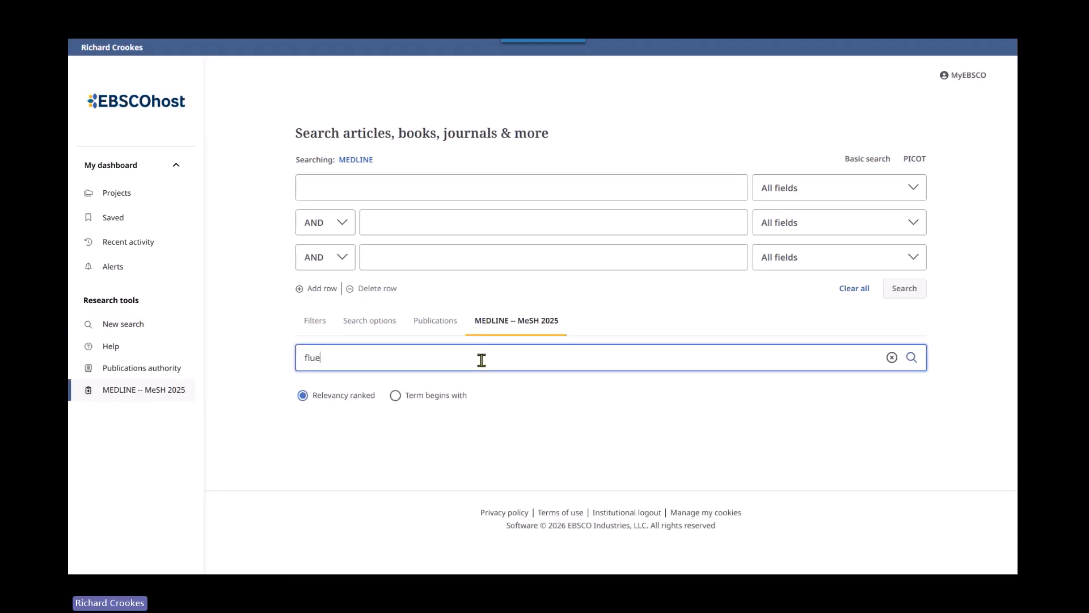
type("accine")
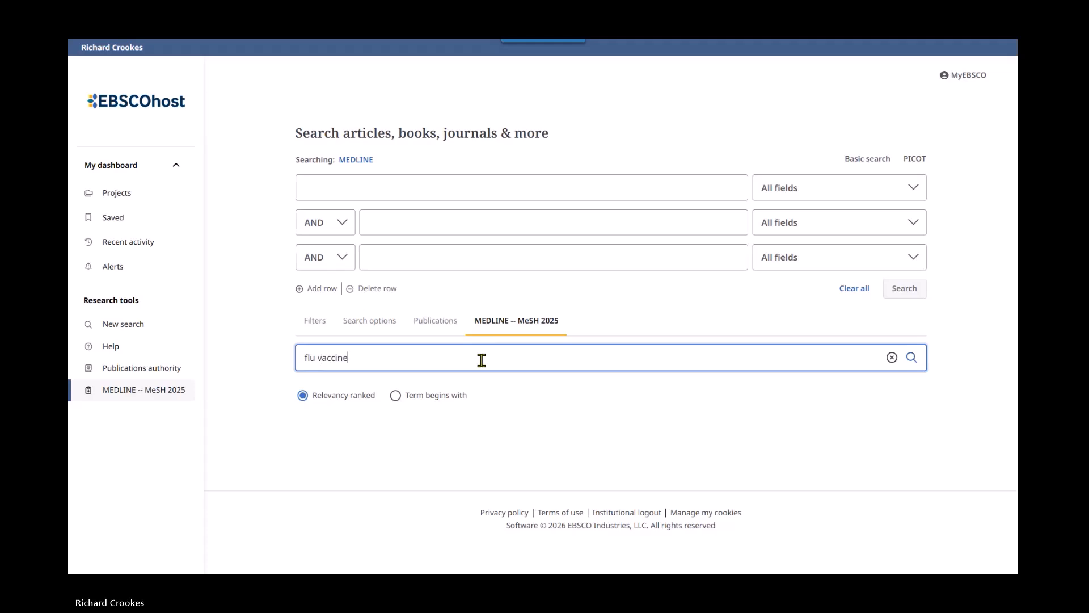
key("Return")
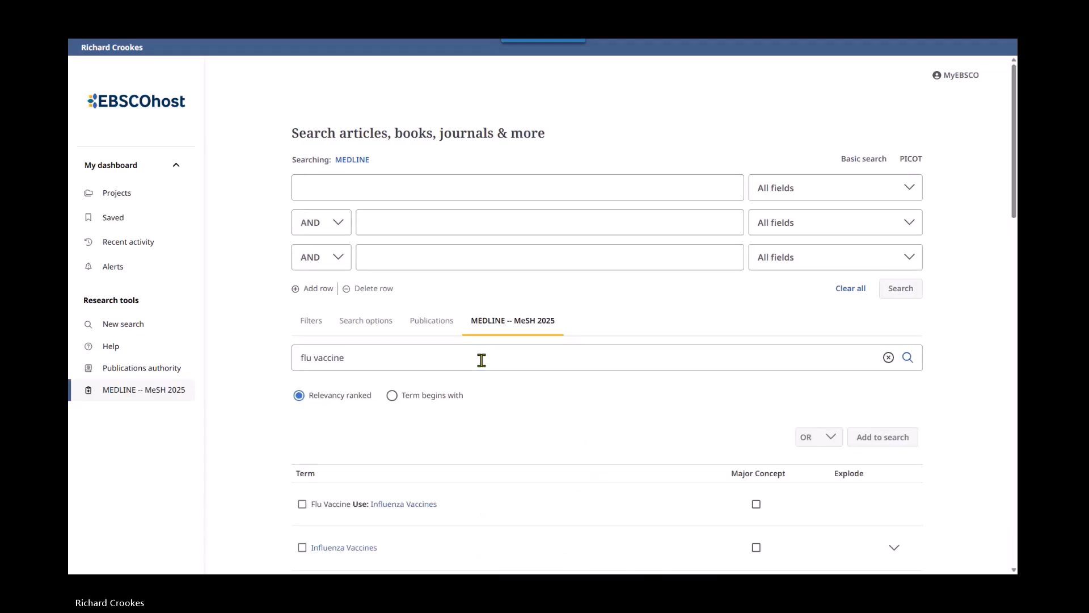
Open the Influenza Vaccines heading from the Flu Vaccine entry, review its "Used for" terms and select the heading
scroll(687, 384, "down", 4)
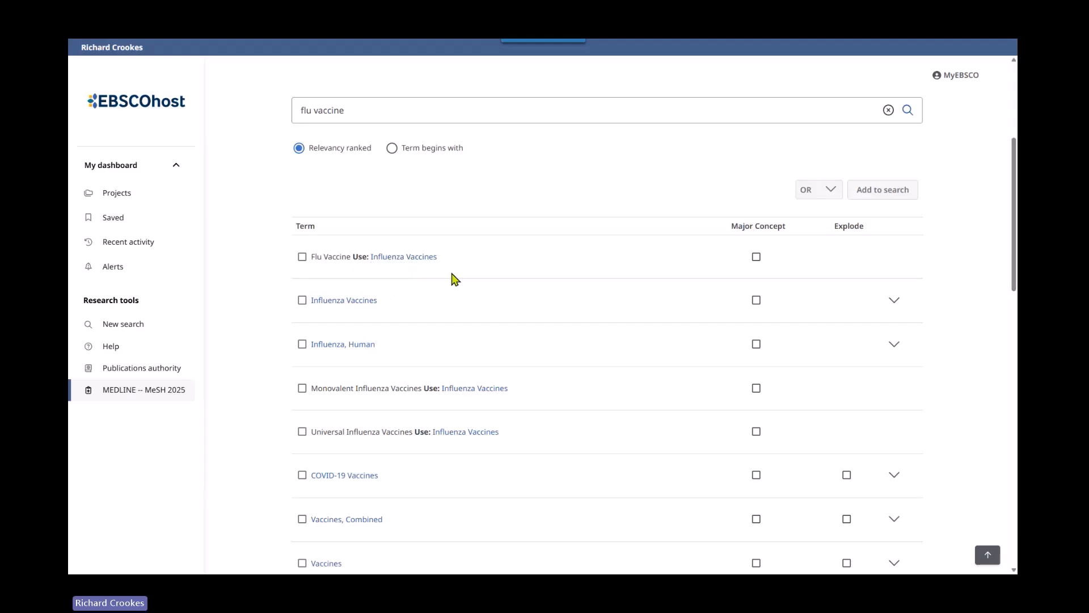
left_click(408, 258)
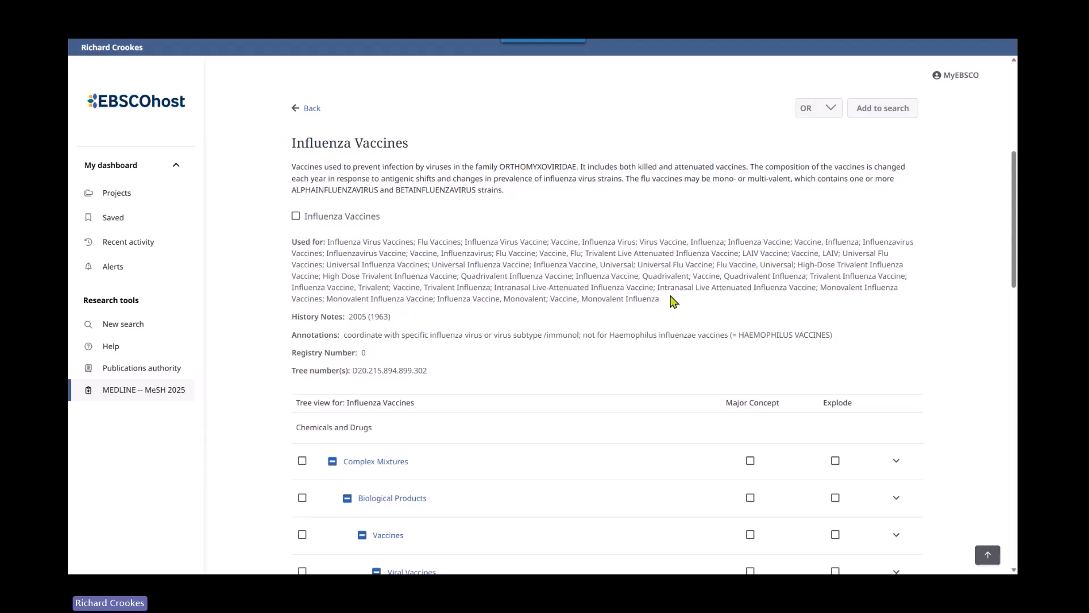
left_click_drag(675, 301, 290, 256)
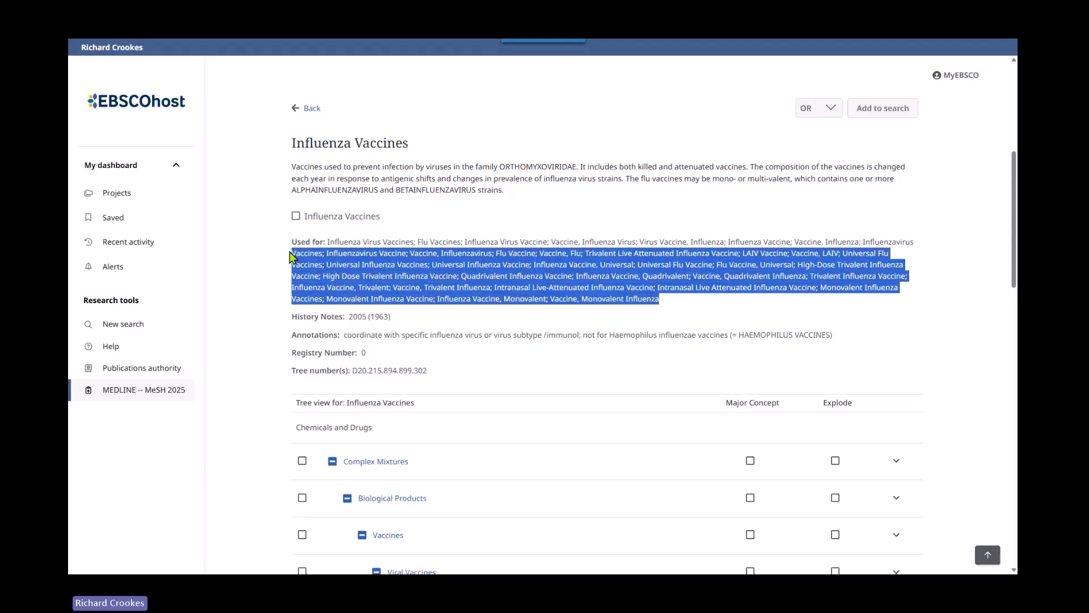
left_click(409, 219)
Examine where Influenza Vaccines sits in the MeSH tree view and which narrower headings surround it
scroll(266, 341, "down", 2)
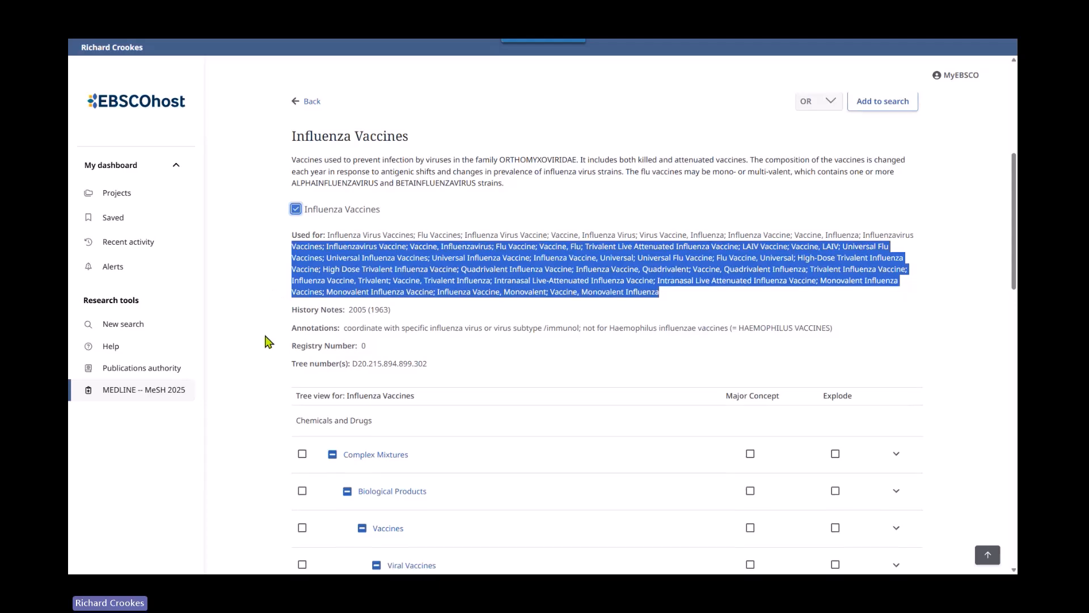
scroll(266, 341, "down", 2)
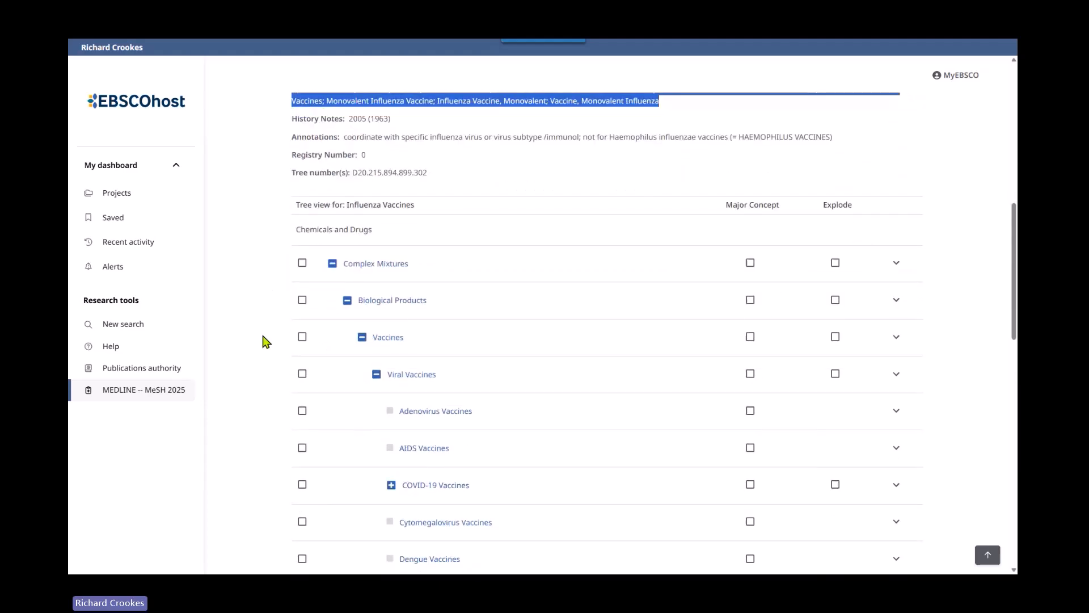
scroll(568, 365, "down", 4)
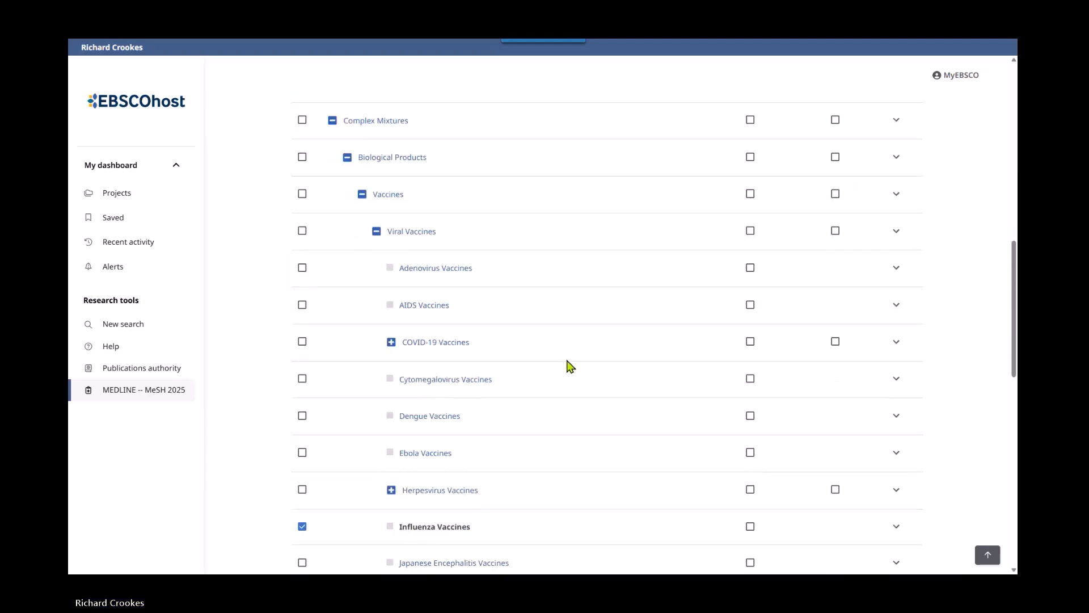
scroll(570, 366, "down", 2)
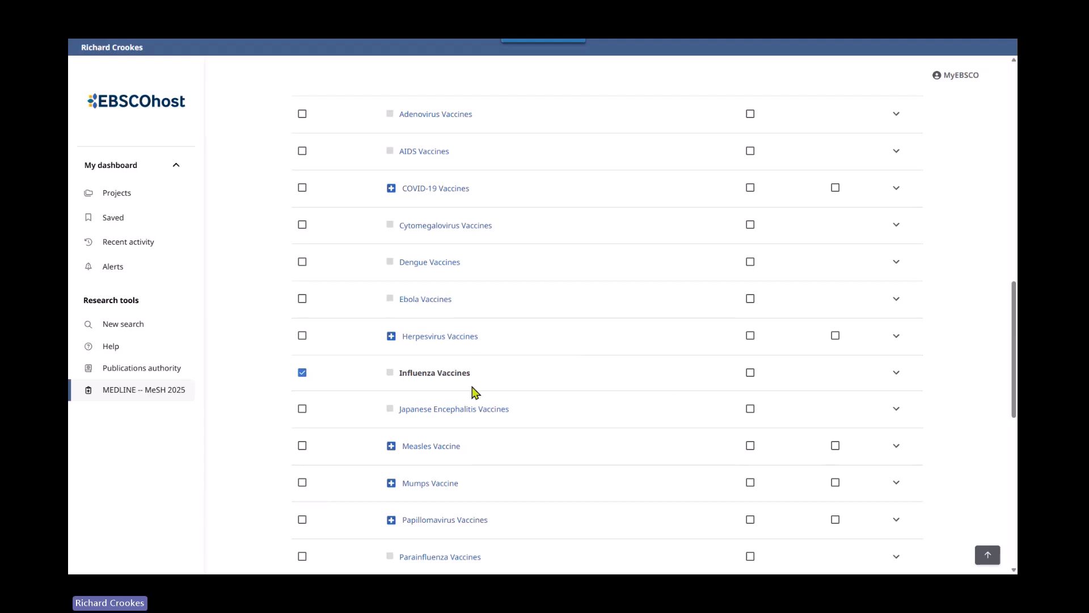
scroll(663, 394, "down", 2)
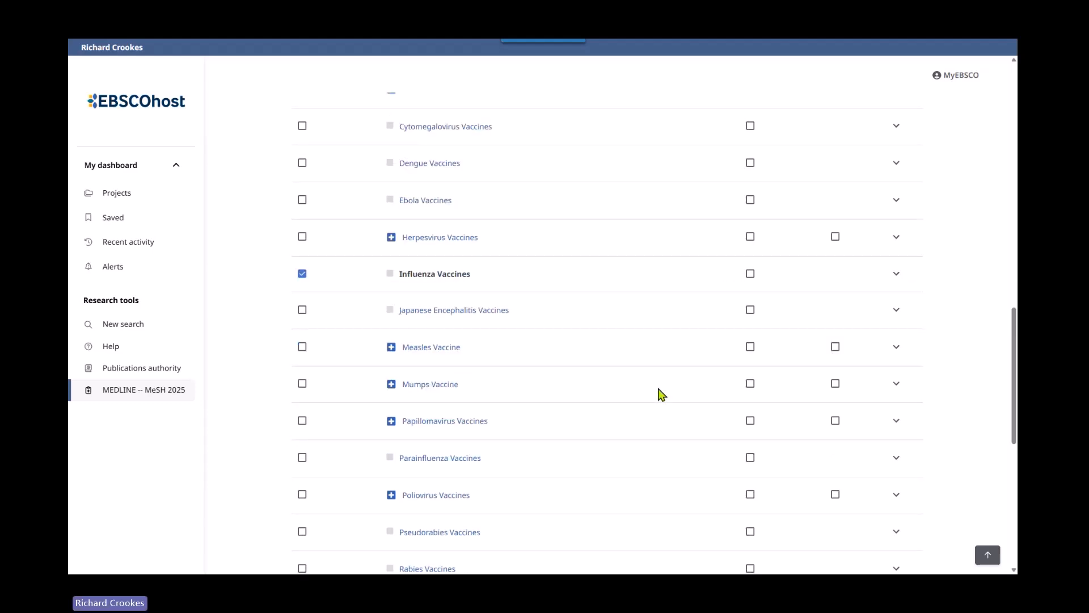
scroll(663, 394, "down", 2)
scroll(660, 395, "down", 3)
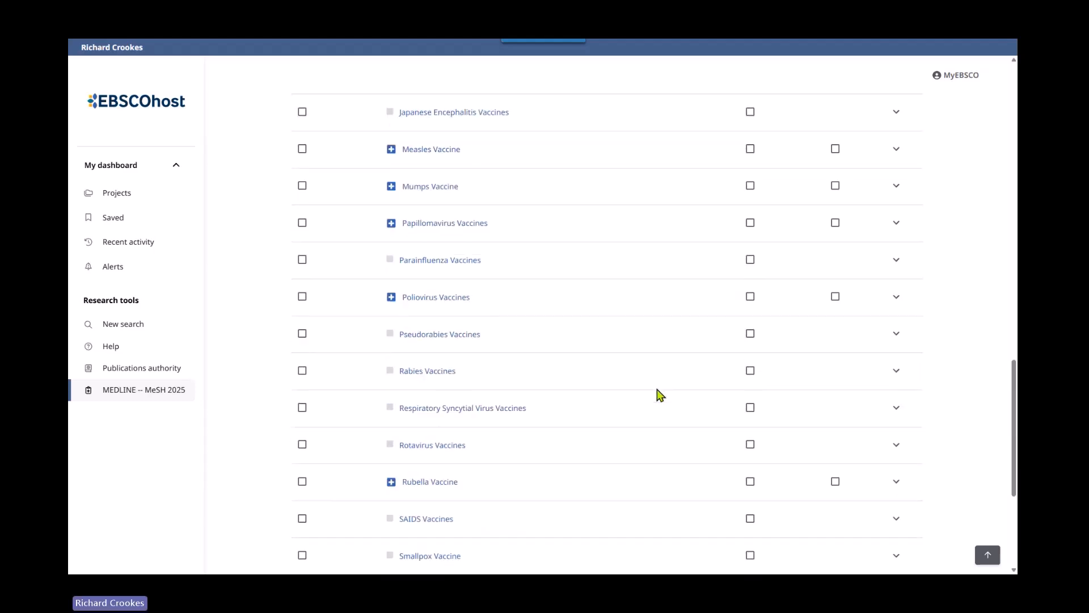
Add the selected Influenza Vaccines heading to the search and run it
left_click(987, 555)
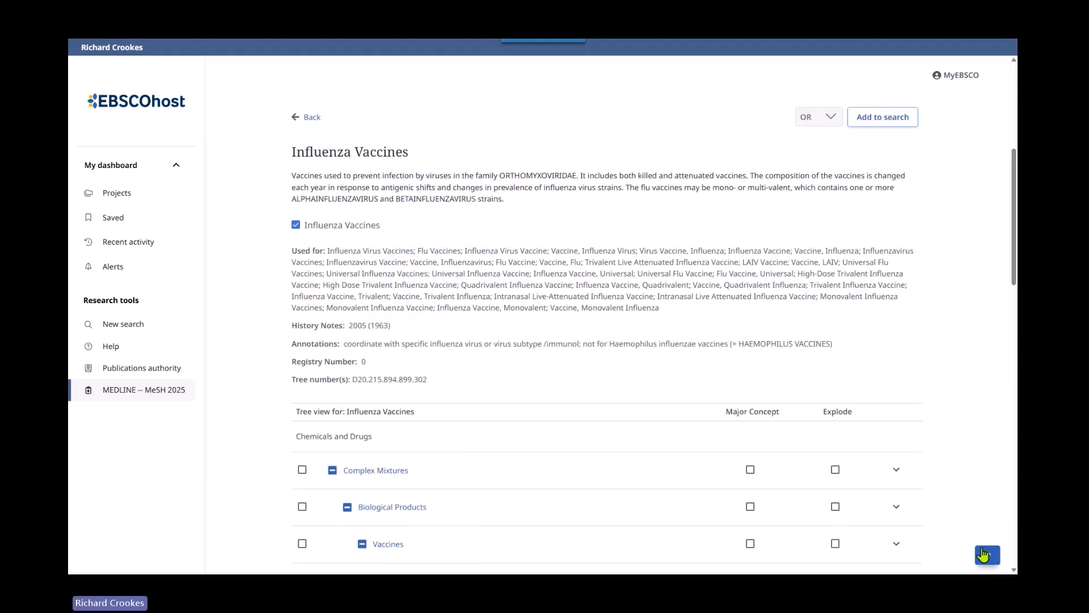
left_click(883, 438)
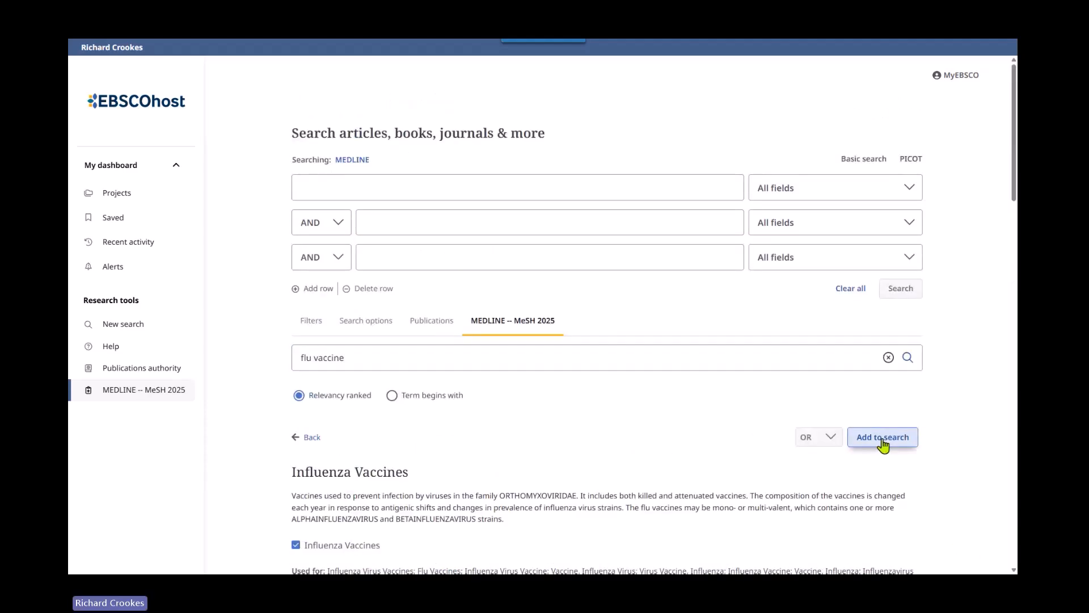
left_click(907, 296)
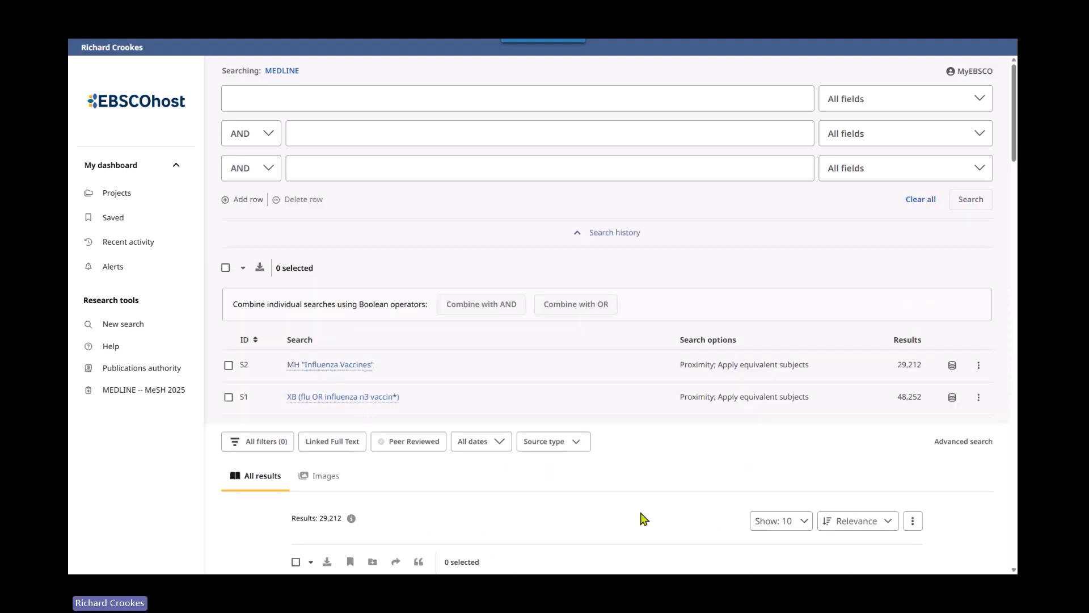
Sort the search history by ascending ID, and combine searches S1 and S2 with OR and run the combination
scroll(680, 497, "down", 2)
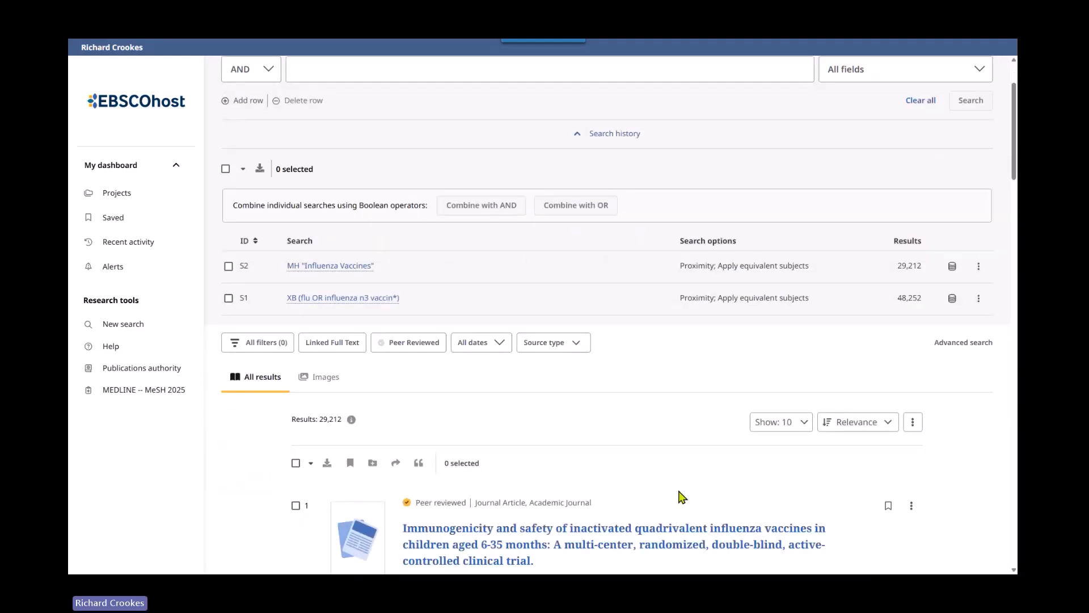
left_click(244, 244)
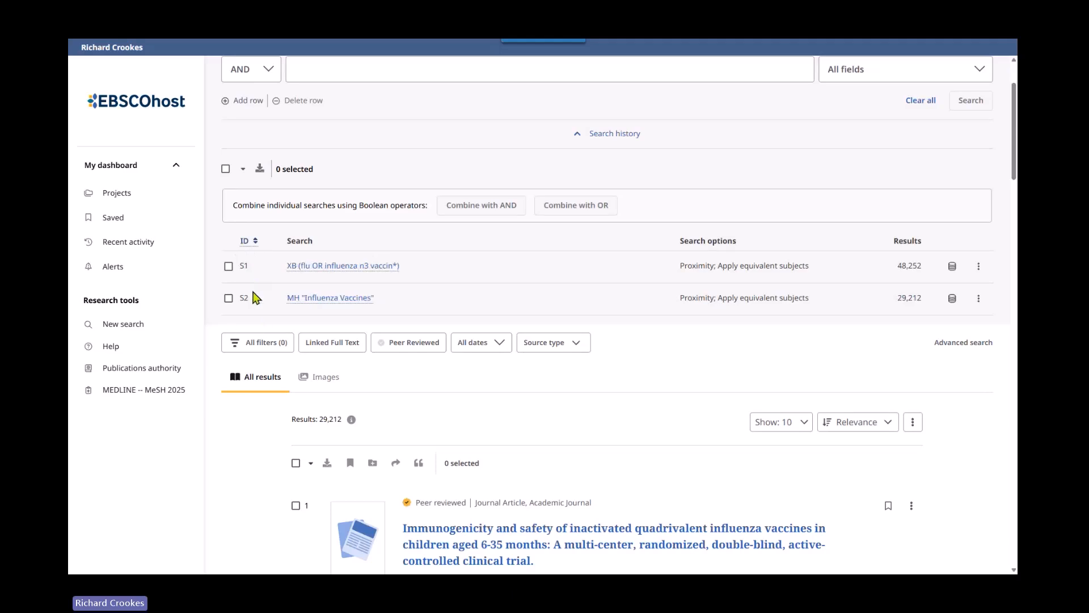
left_click(225, 168)
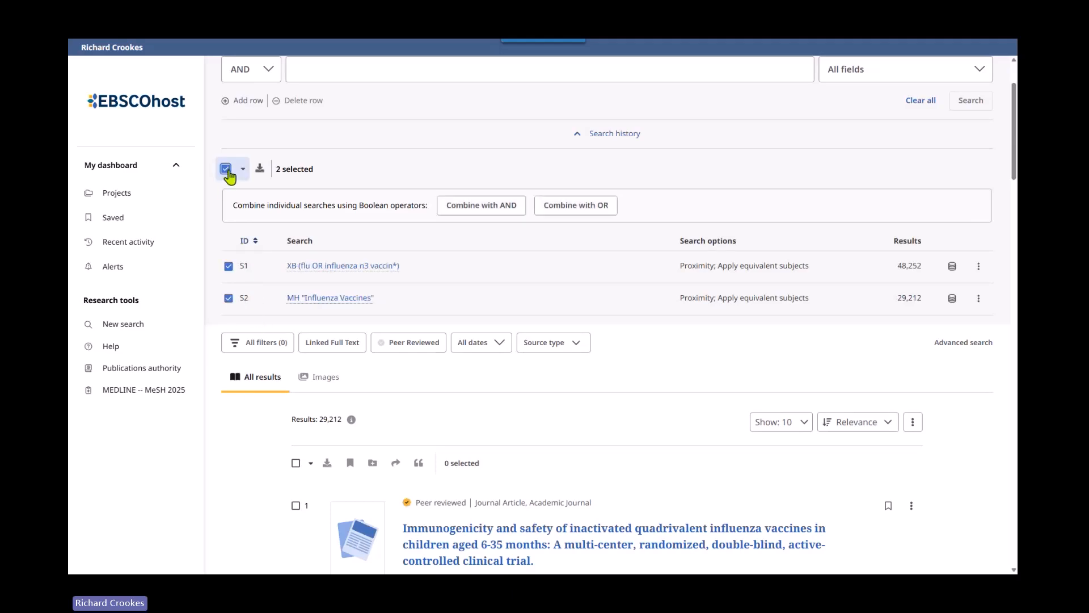
scroll(429, 410, "up", 2)
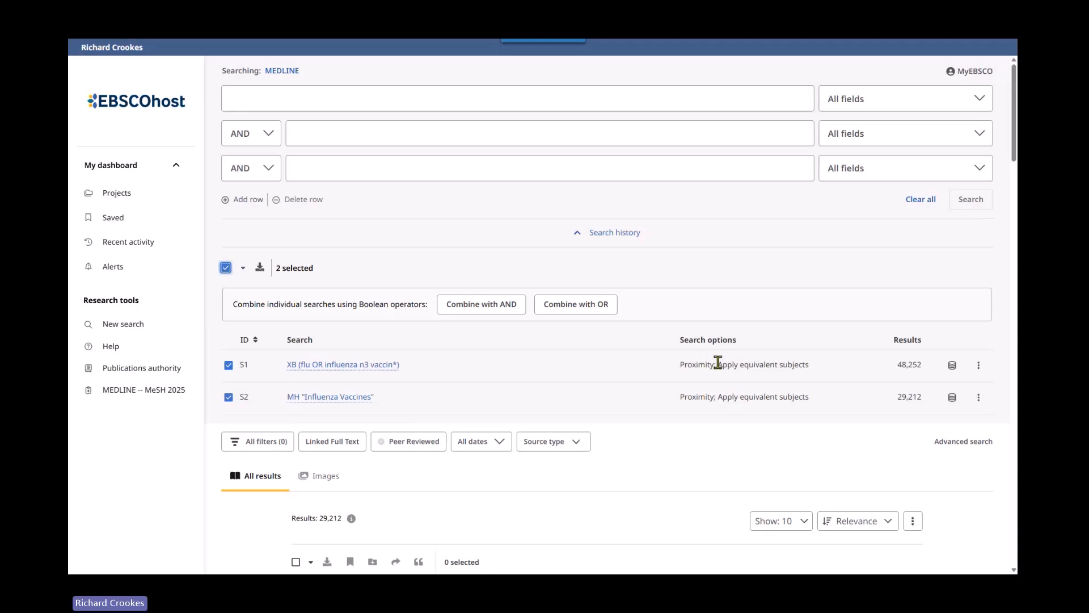
left_click(580, 305)
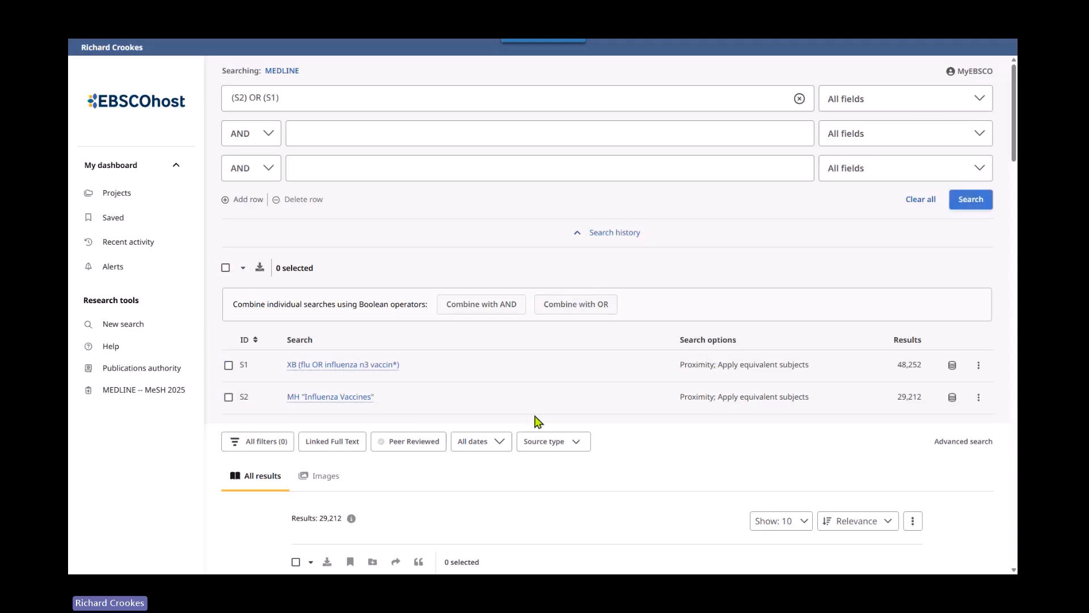
left_click(973, 203)
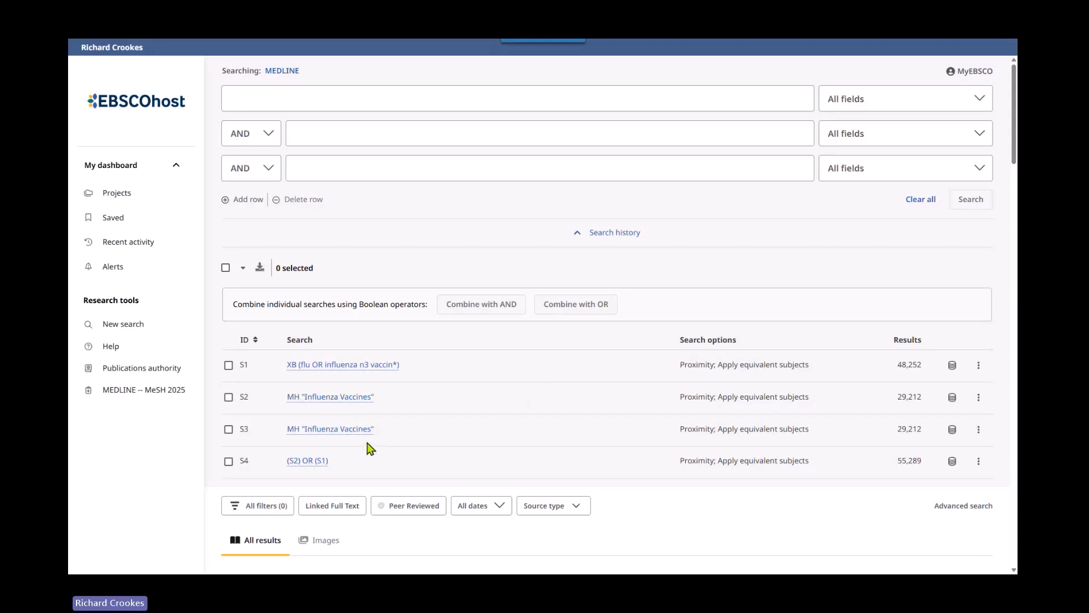
Delete the duplicate MH "Influenza Vaccines" search, S3, from the search history
left_click(980, 431)
left_click(901, 499)
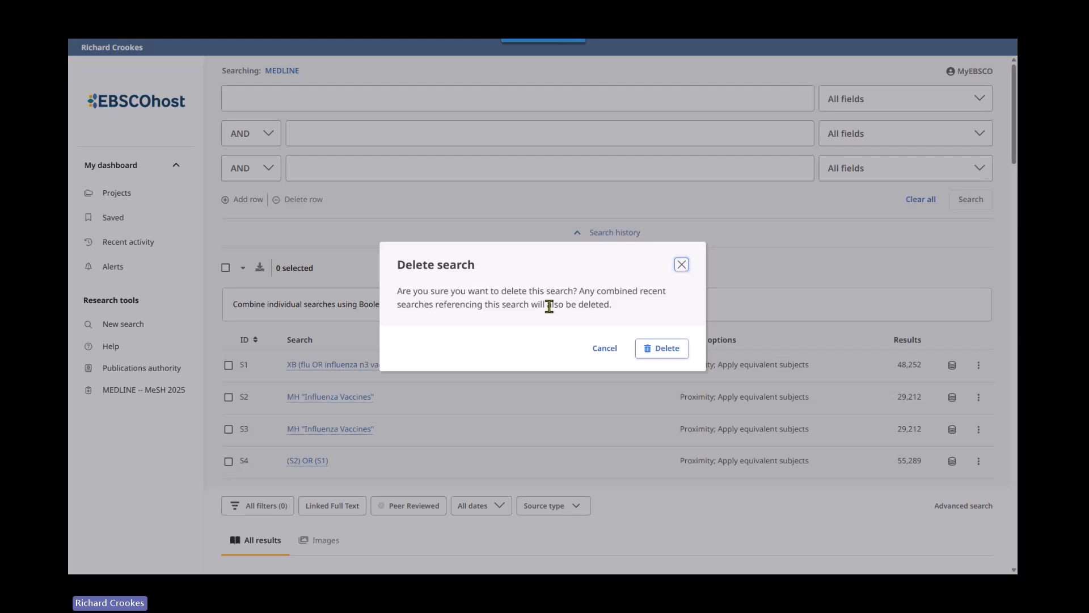
left_click(664, 350)
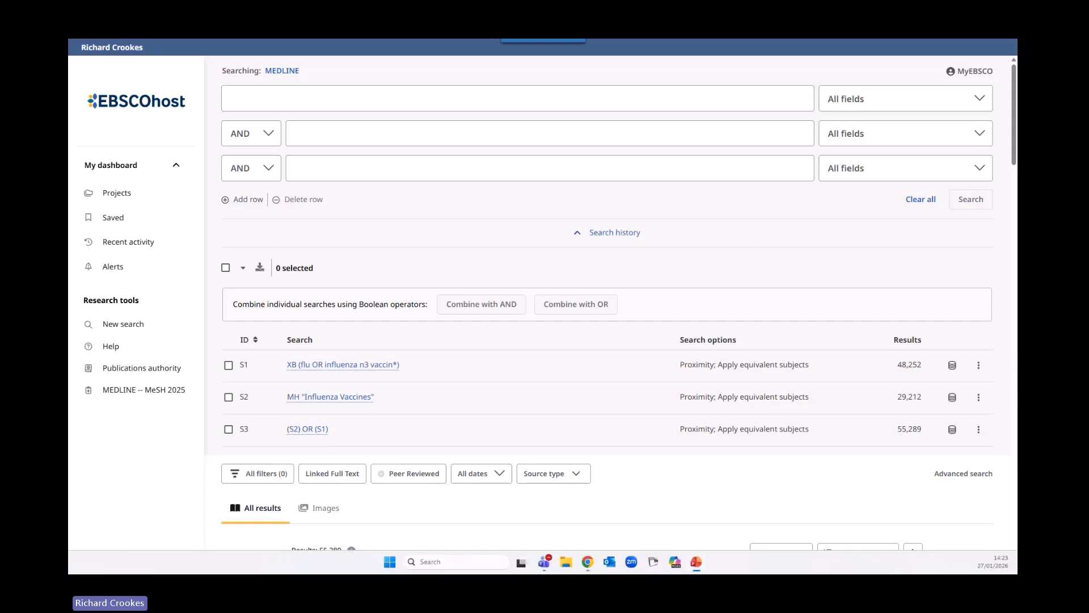
Enter the query pneumoni* OR "lung inflammation" OR "pulmonary inflammation" in the first search row and limit it to Title or Abstract - XB
left_click(309, 98)
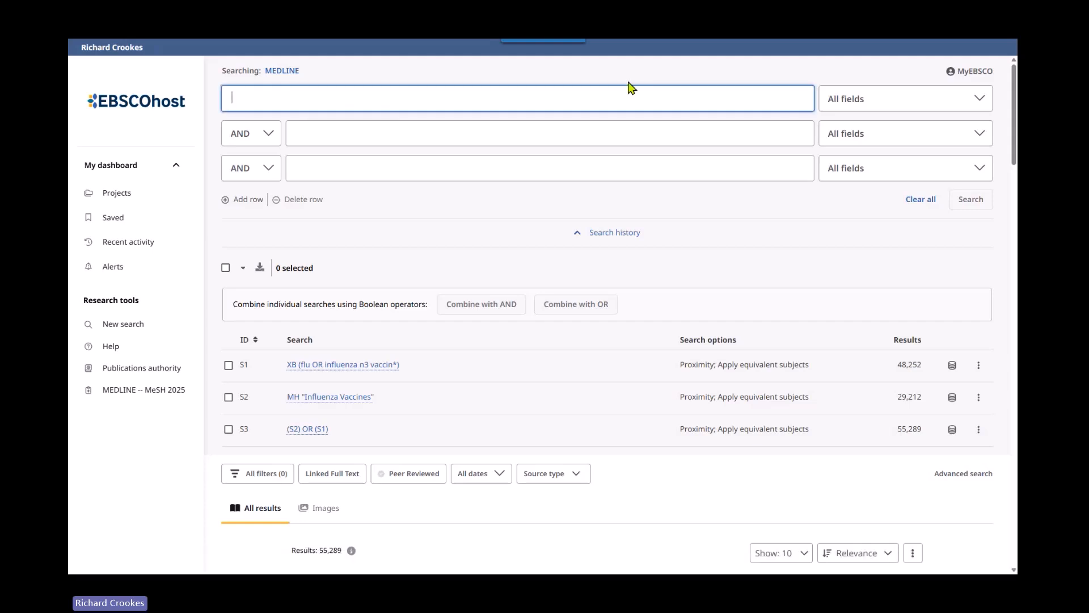
type("p")
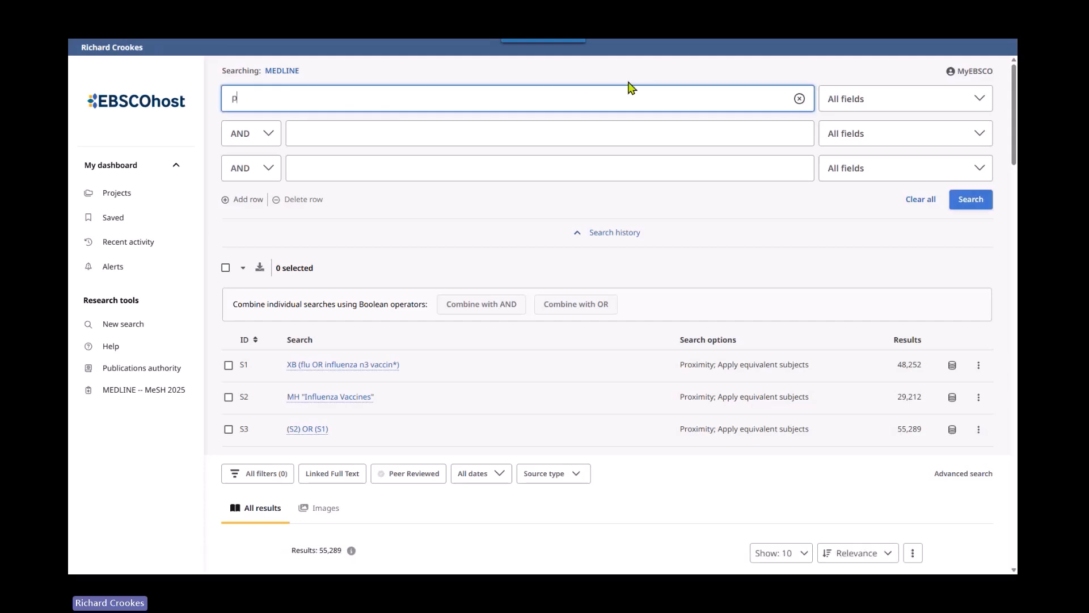
type("neumoni* OR \"lu")
type("ng infl")
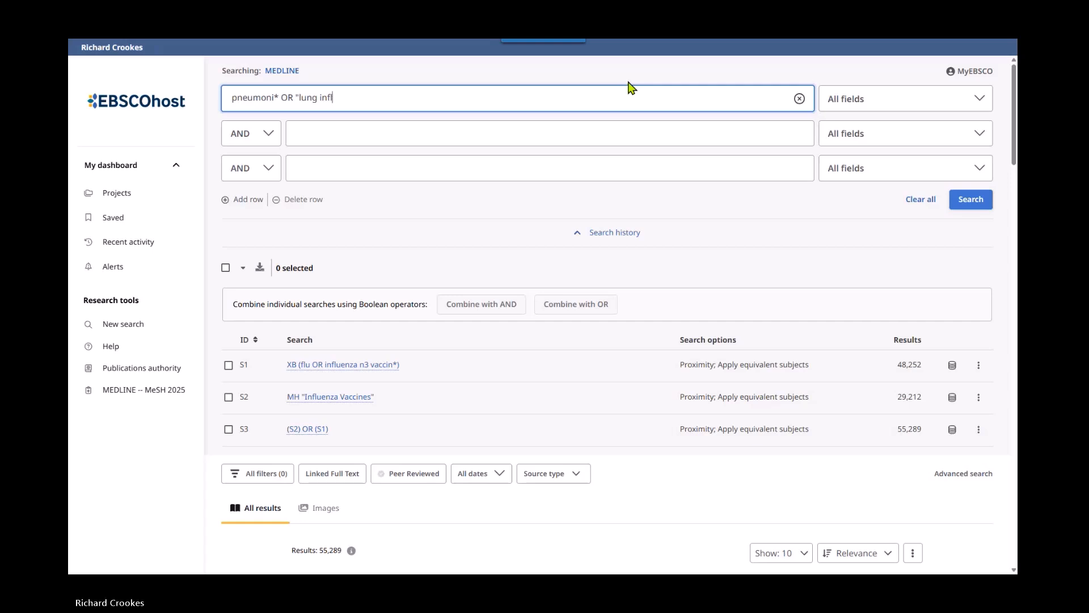
type("ammatgio")
key("BackSpace")
type("ion\" Or")
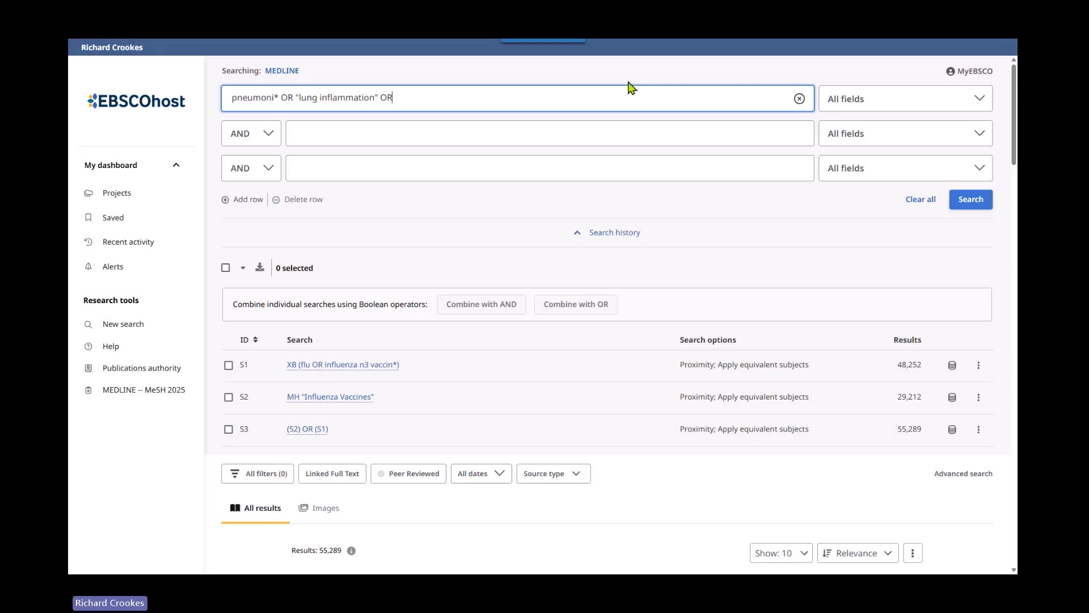
type(" \"pulmonary inflammation\"")
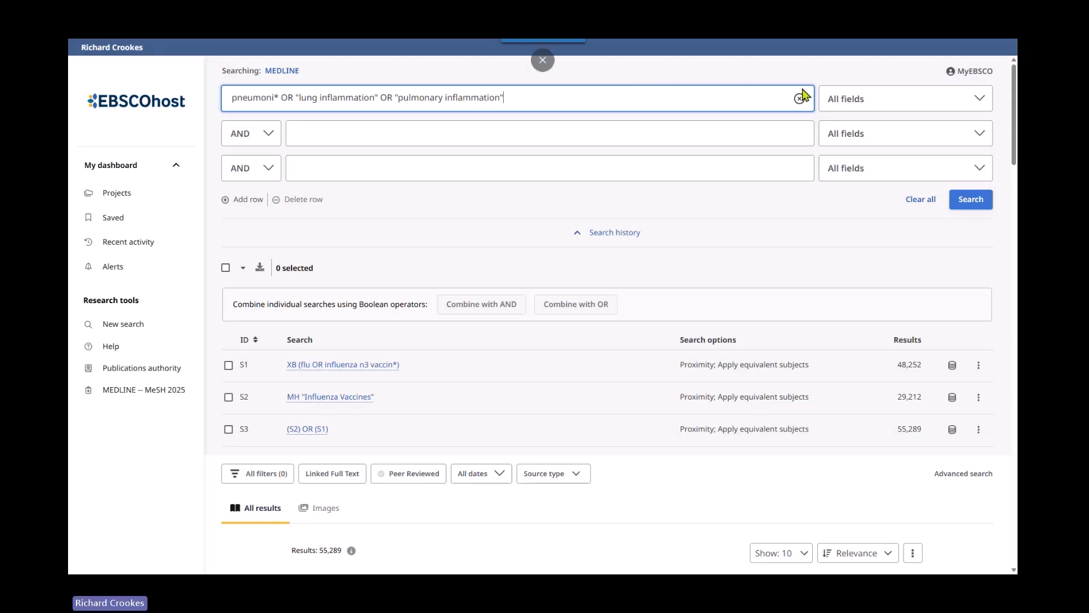
left_click(895, 105)
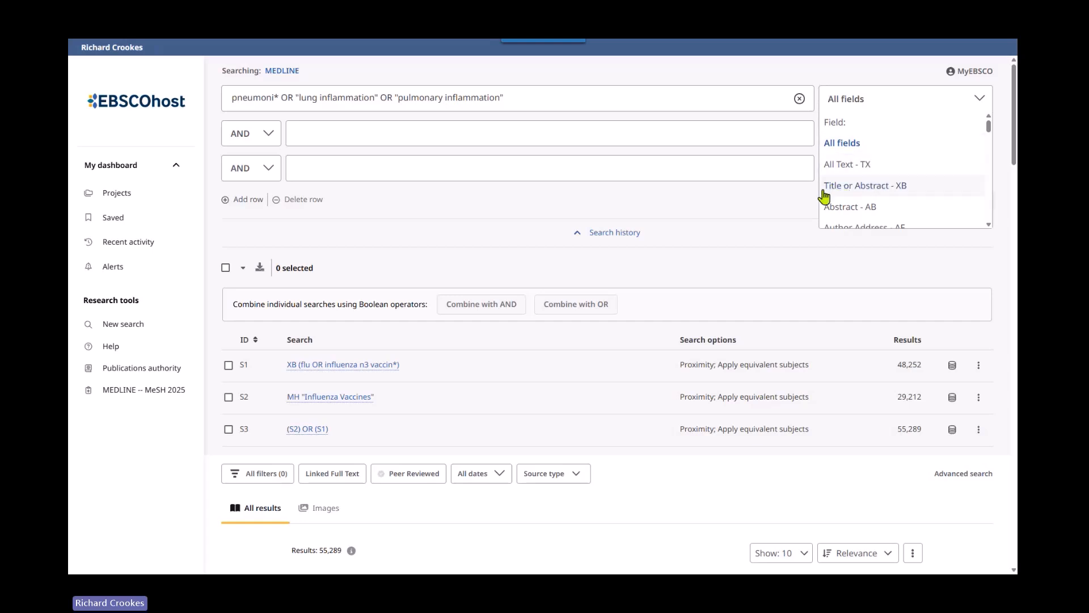
left_click(847, 187)
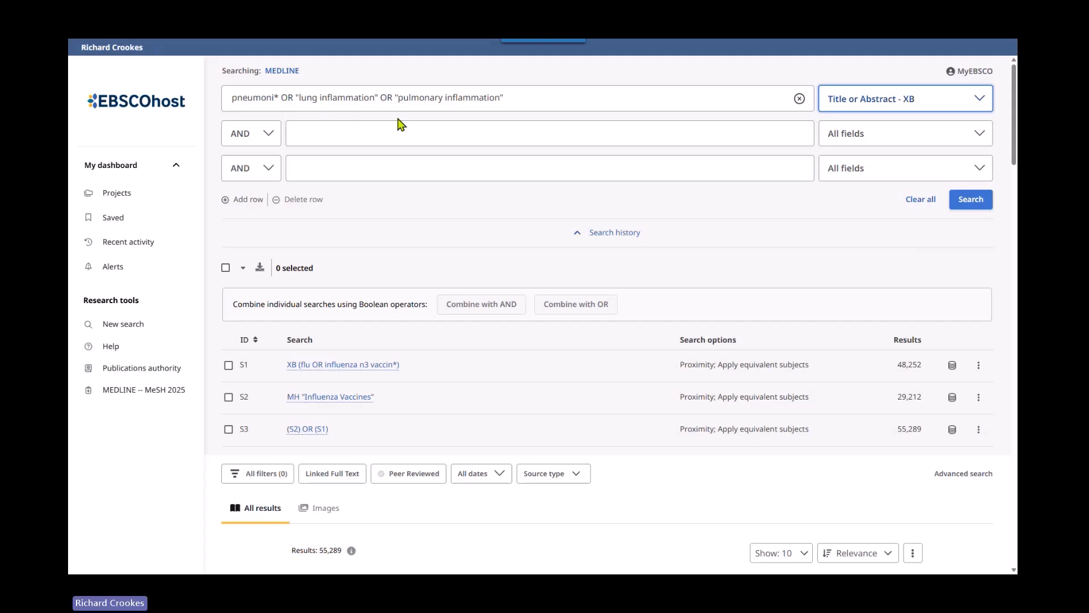
Run the pneumonia keyword query limited to Title or Abstract and check its entry in the search history
left_click(973, 199)
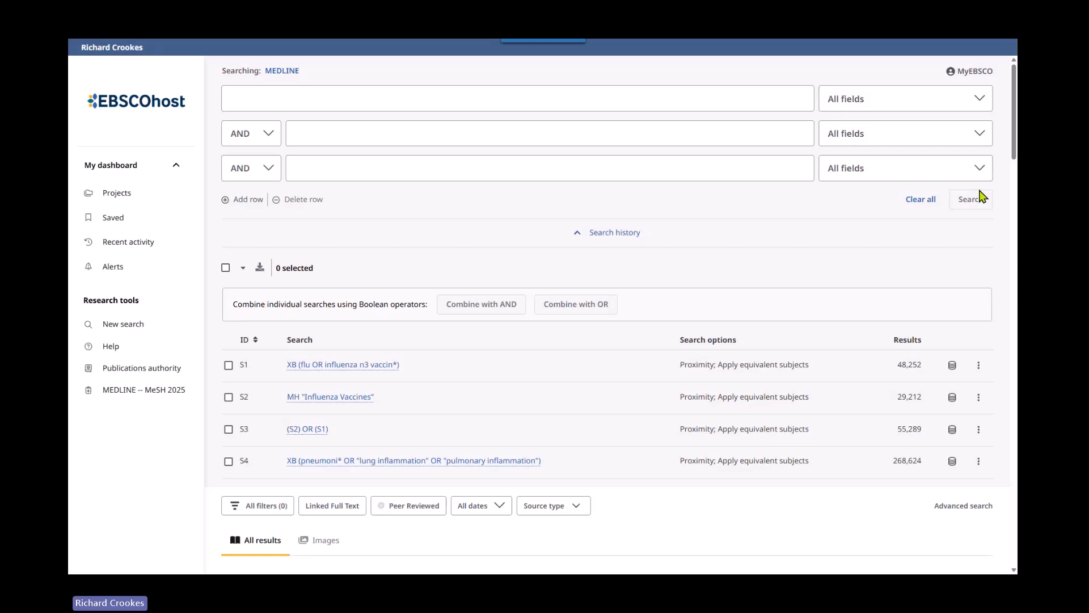
scroll(981, 196, "down", 3)
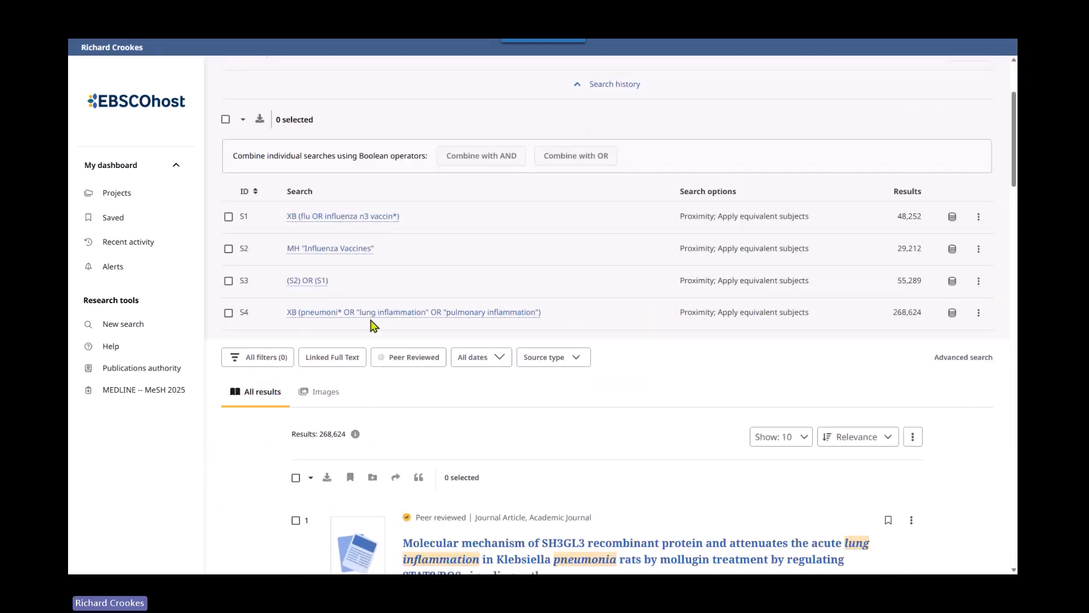
scroll(694, 328, "up", 2)
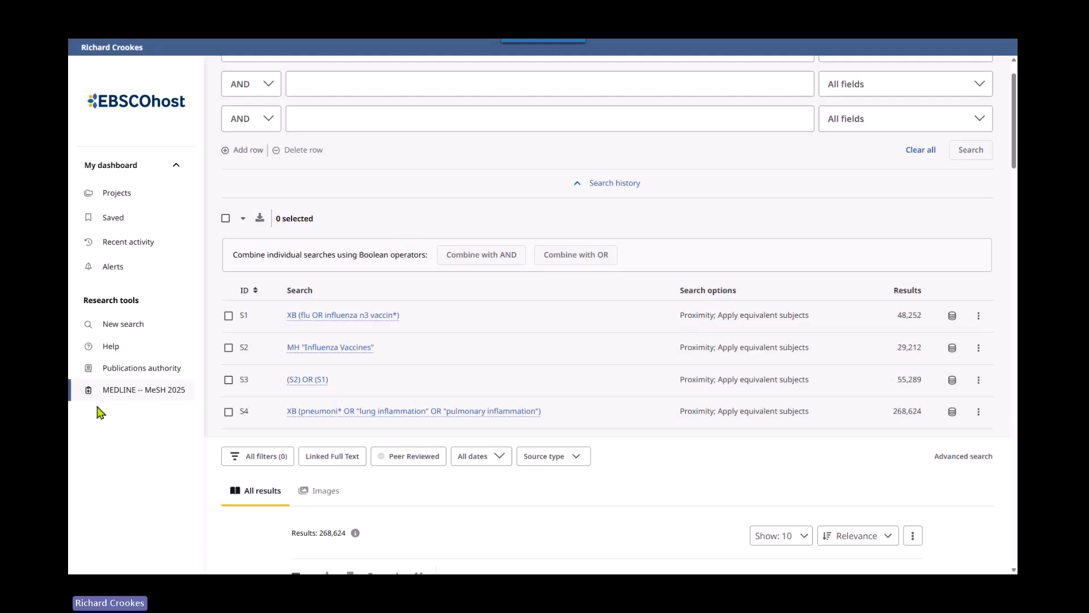
Start a new search and look up pneumonia in the MEDLINE -- MeSH 2025 headings
left_click(111, 327)
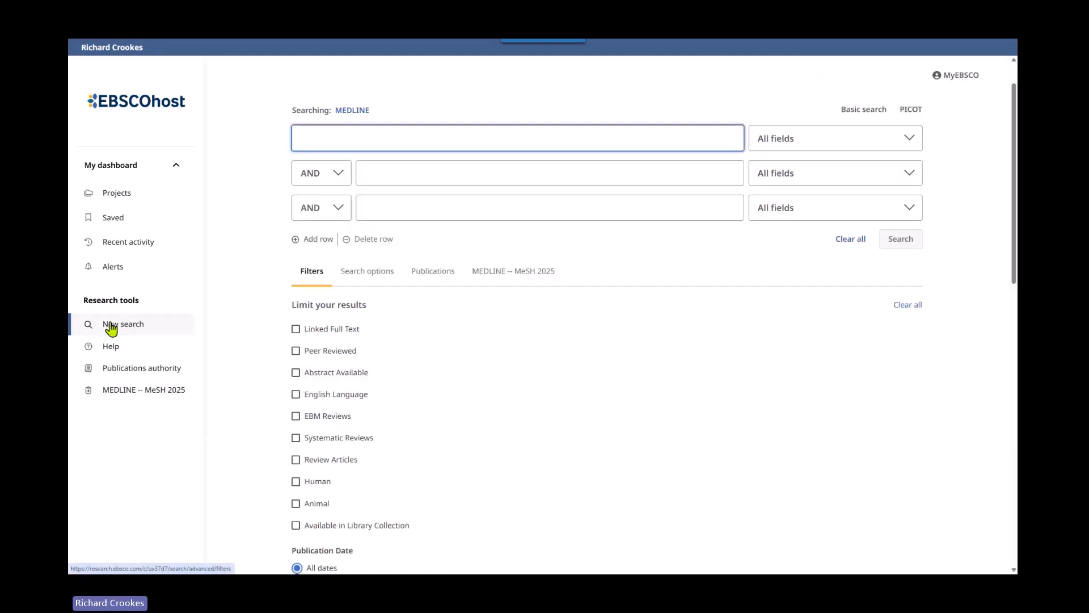
left_click(511, 278)
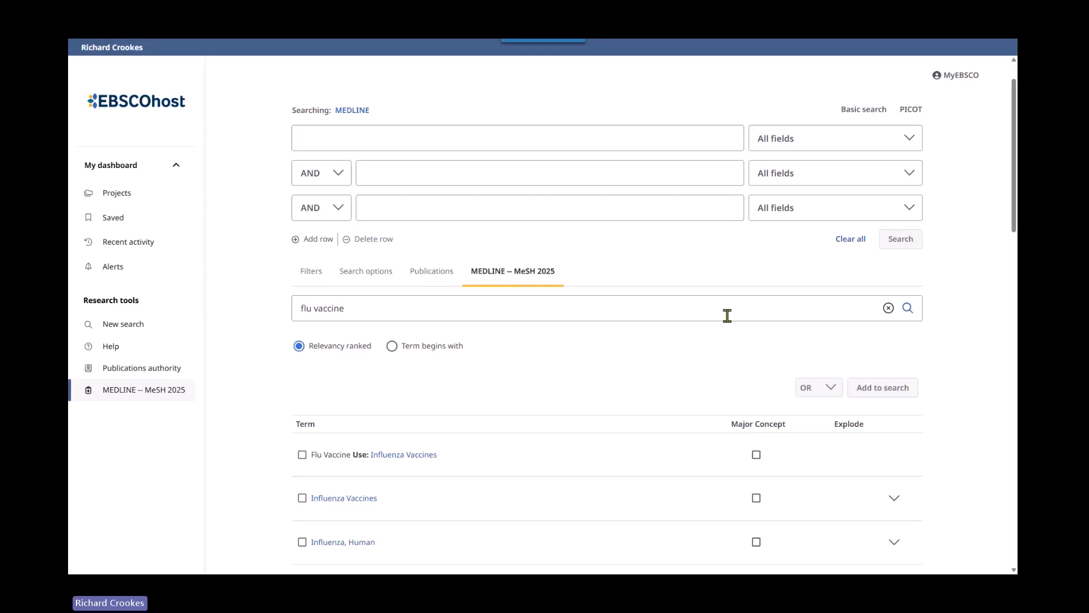
left_click(889, 307)
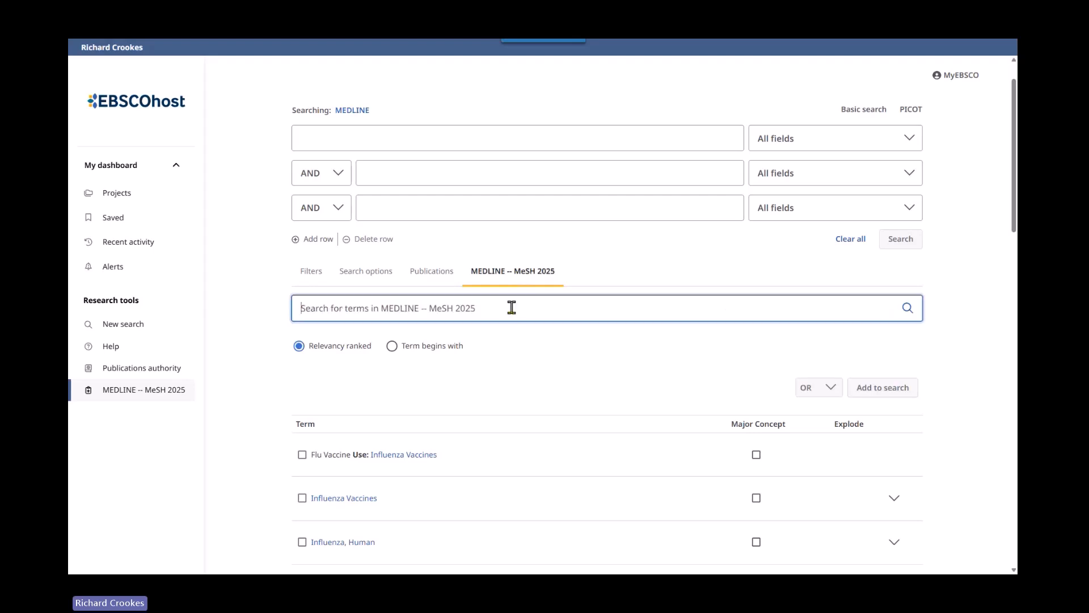
type("pn")
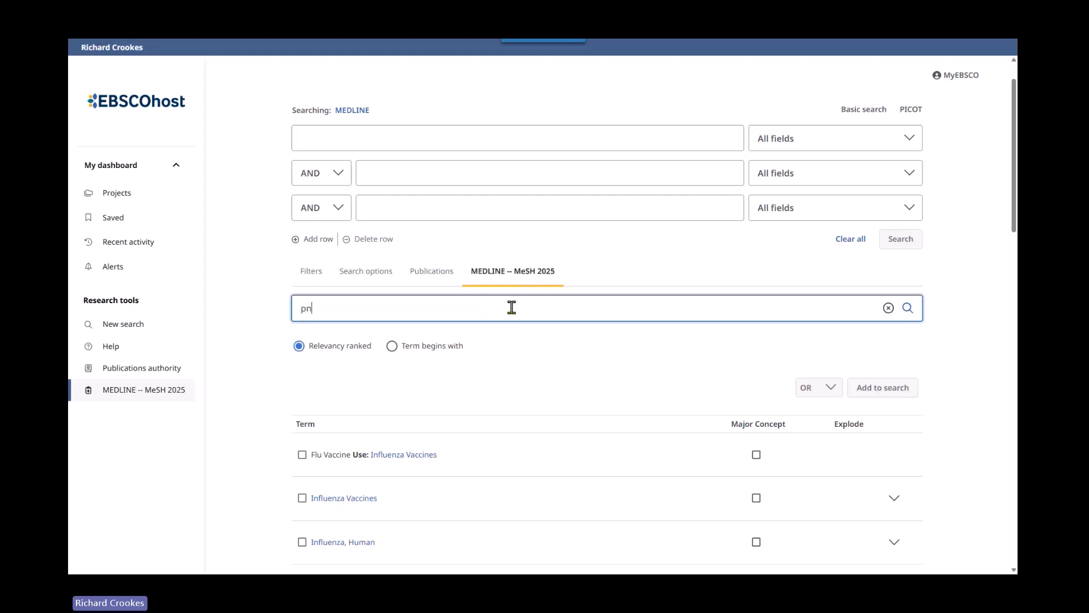
type("eumon")
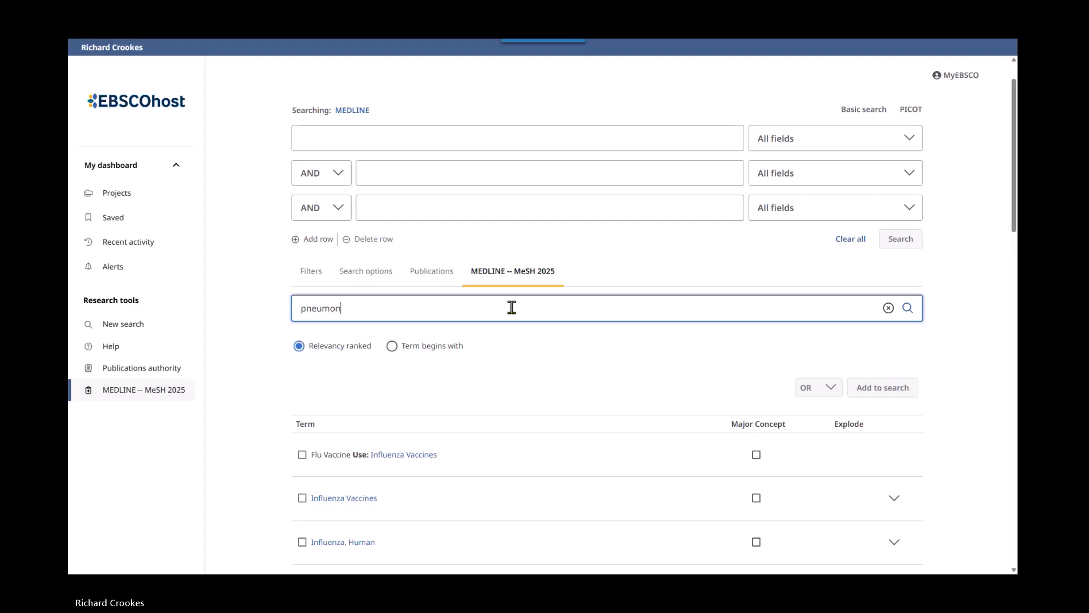
type("ia")
left_click(908, 309)
scroll(885, 317, "down", 2)
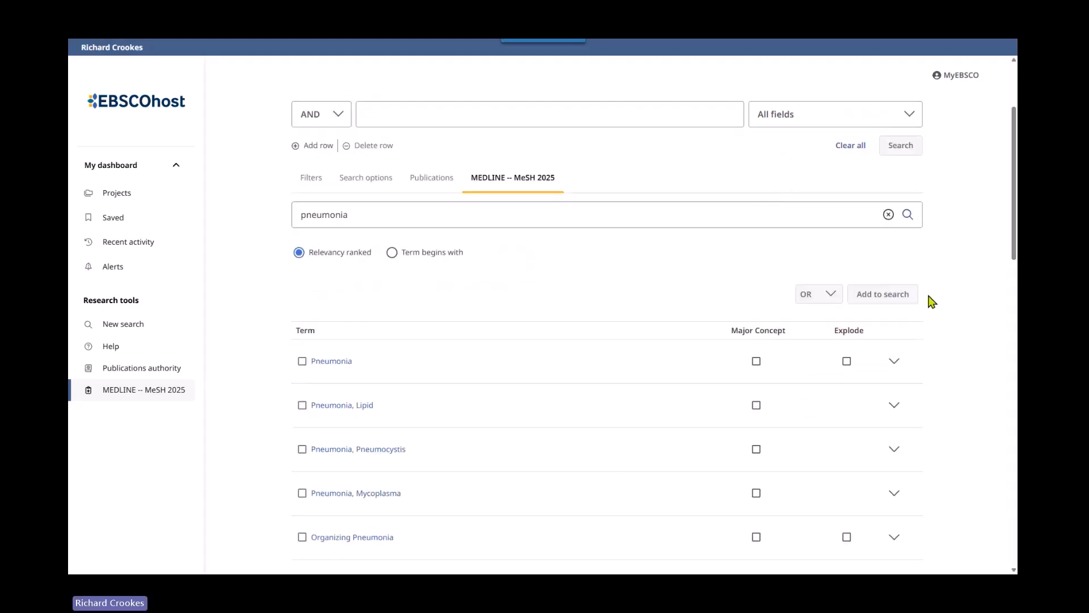
Open the Pneumonia heading's details and select it together with Healthcare-Associated Pneumonia in the tree view
left_click(333, 363)
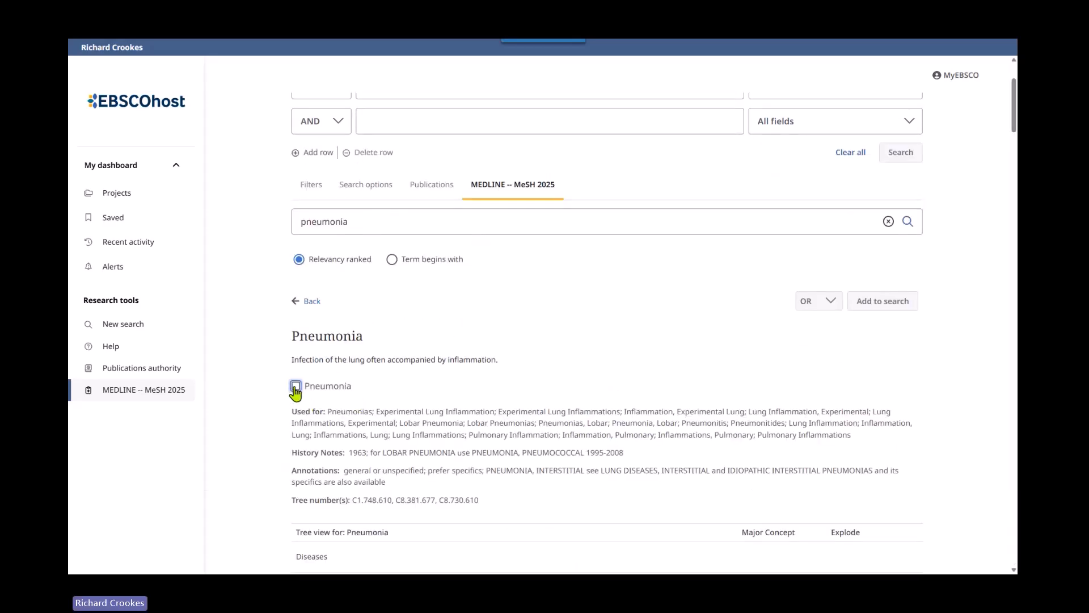
left_click(295, 386)
scroll(486, 360, "down", 5)
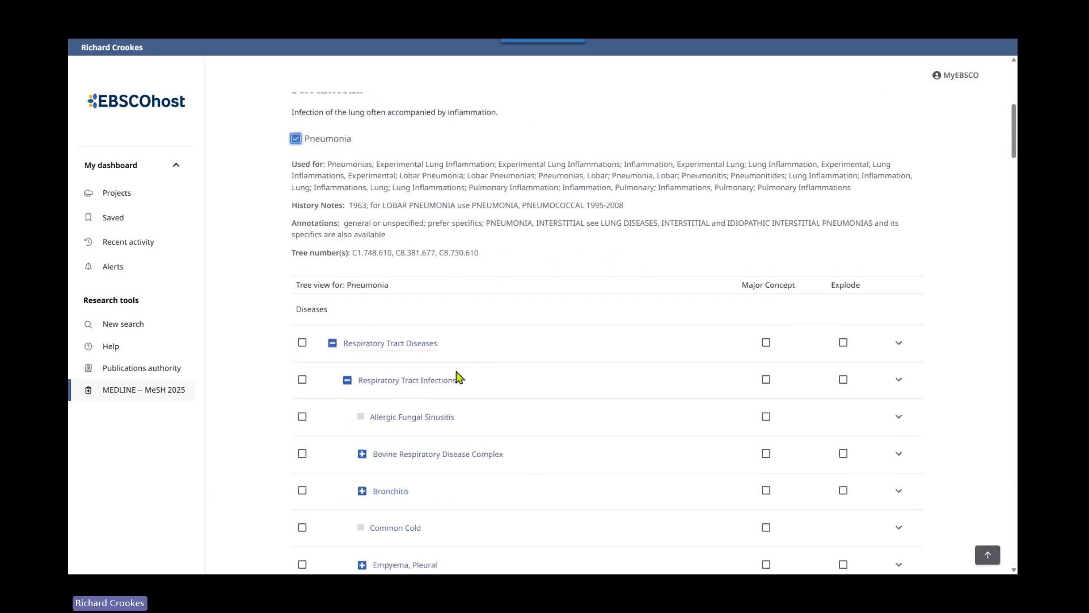
scroll(610, 375, "down", 4)
scroll(613, 377, "down", 7)
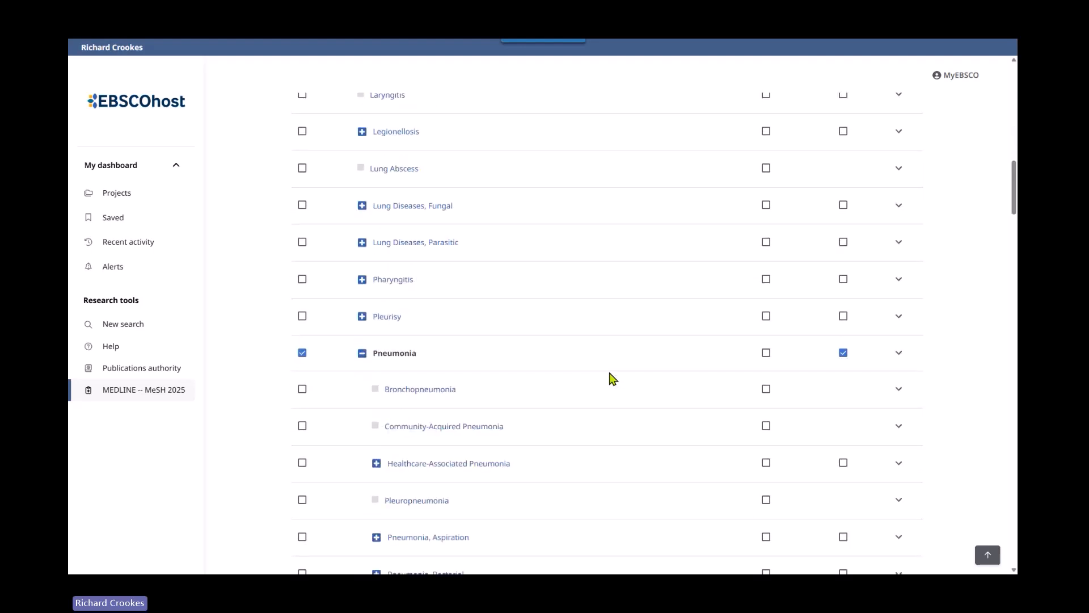
scroll(612, 379, "down", 4)
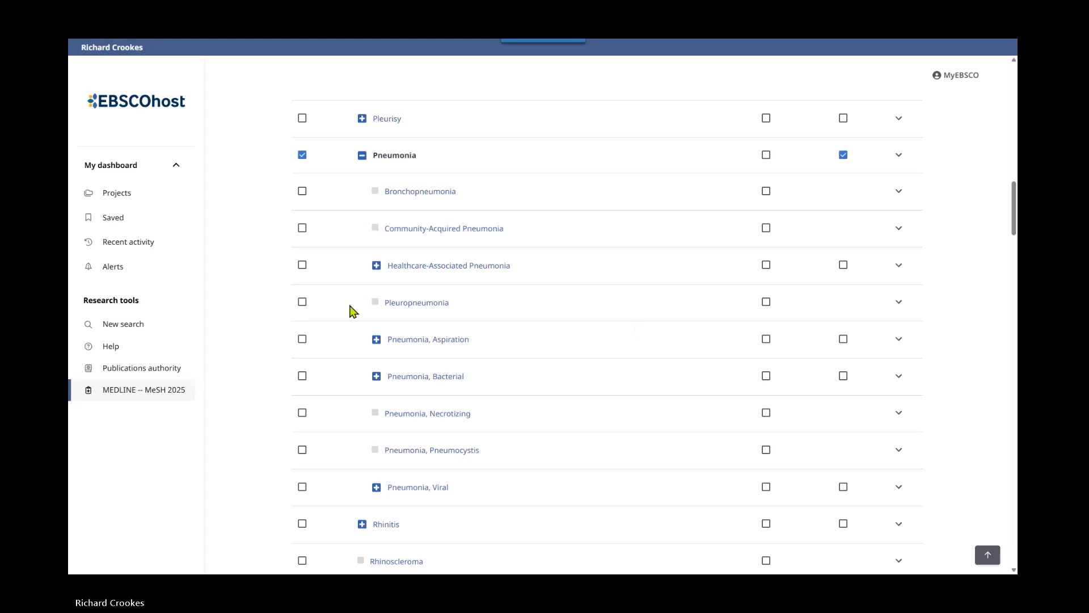
left_click(302, 265)
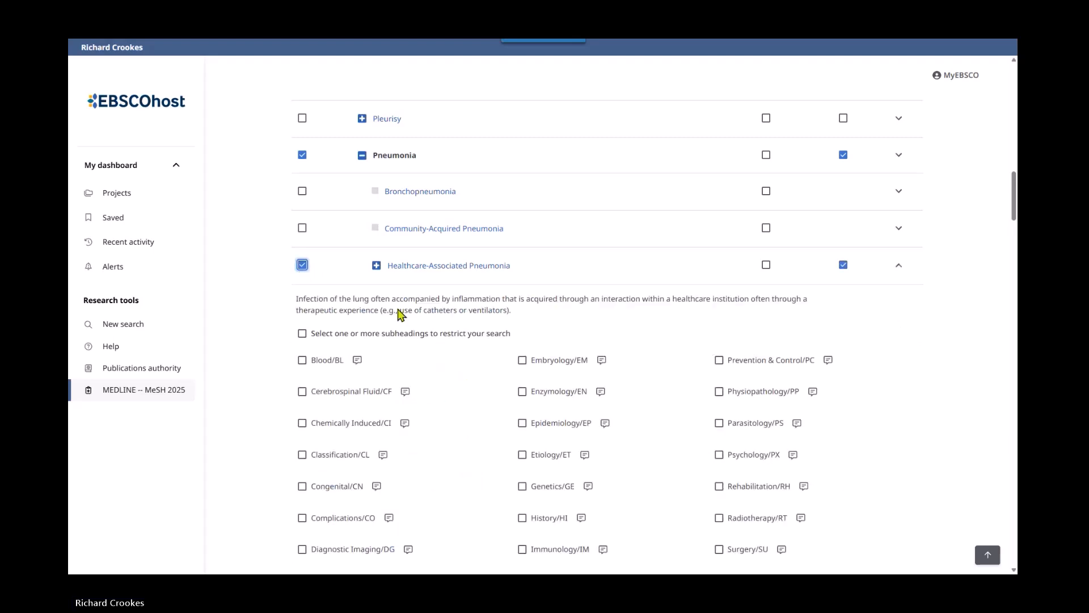
Review the subheadings of Healthcare-Associated Pneumonia, read the Etiology scope note, and collapse the subheading list
scroll(487, 376, "down", 5)
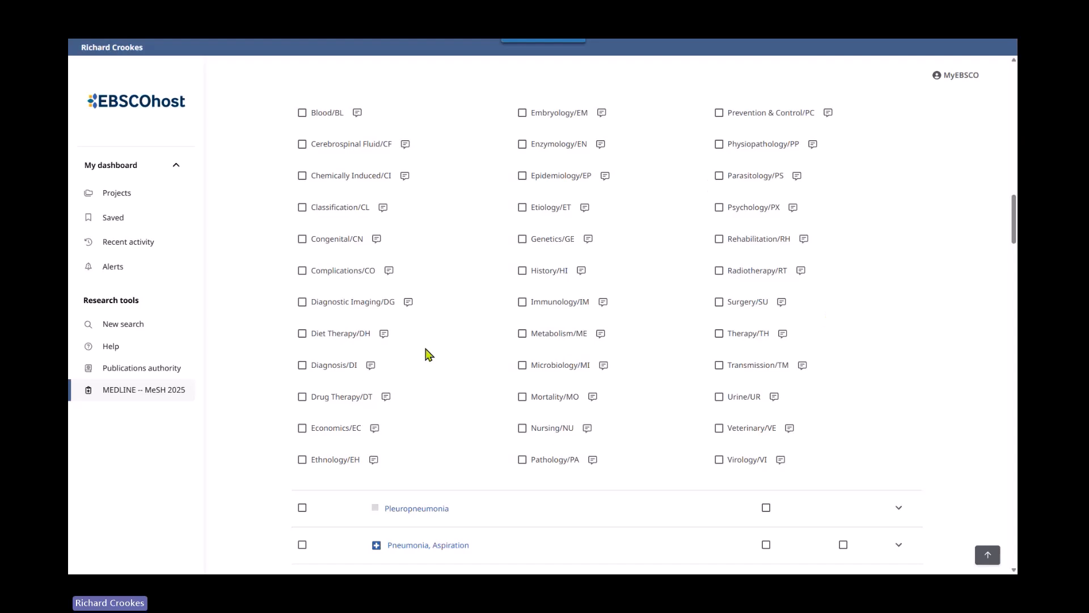
scroll(731, 304, "up", 2)
scroll(731, 304, "up", 1)
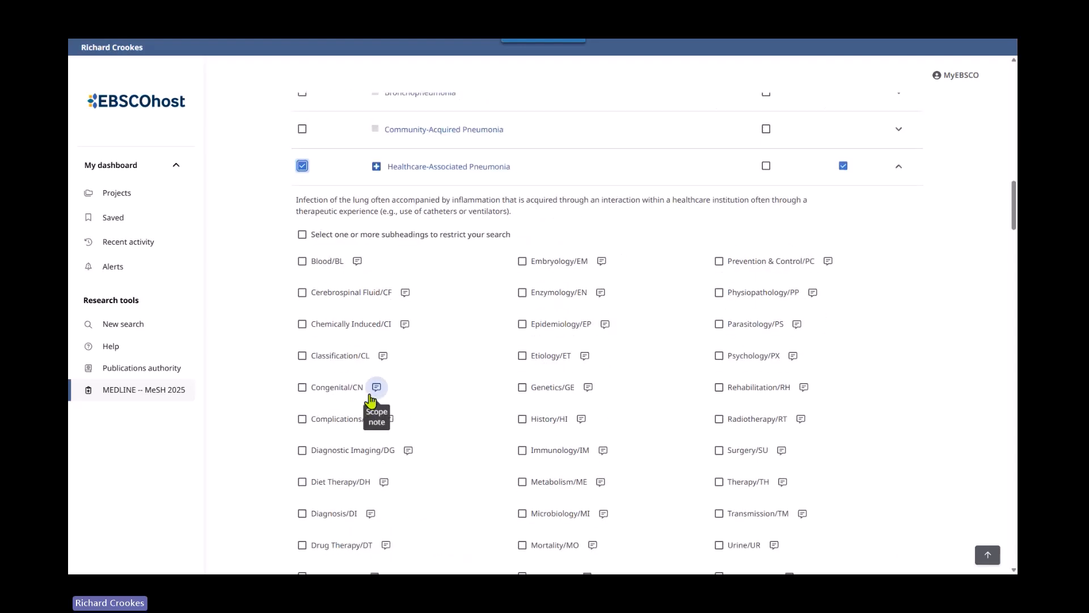
left_click(584, 357)
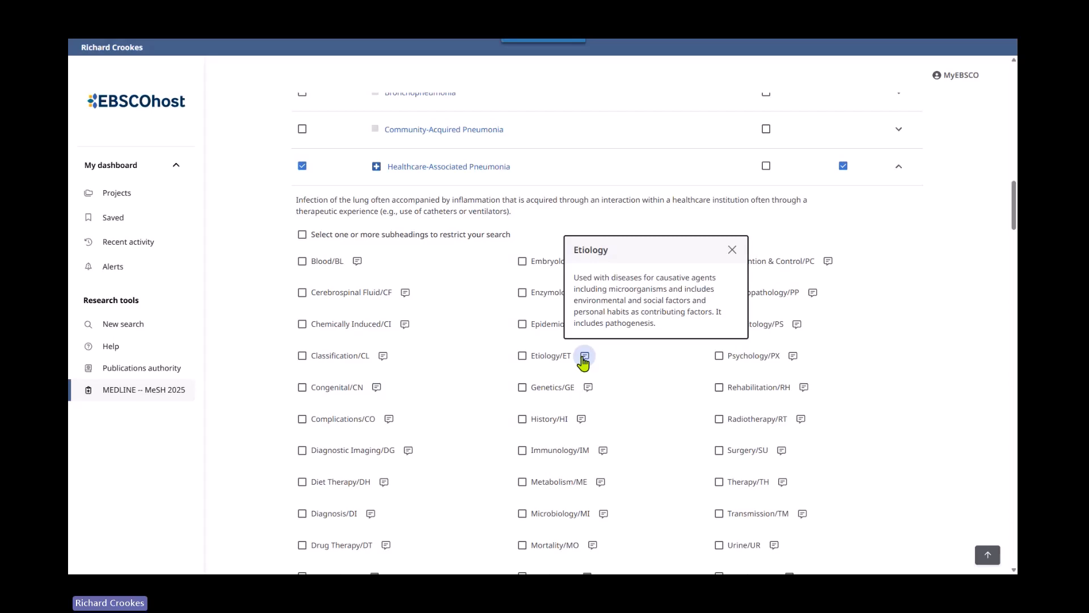
left_click(733, 250)
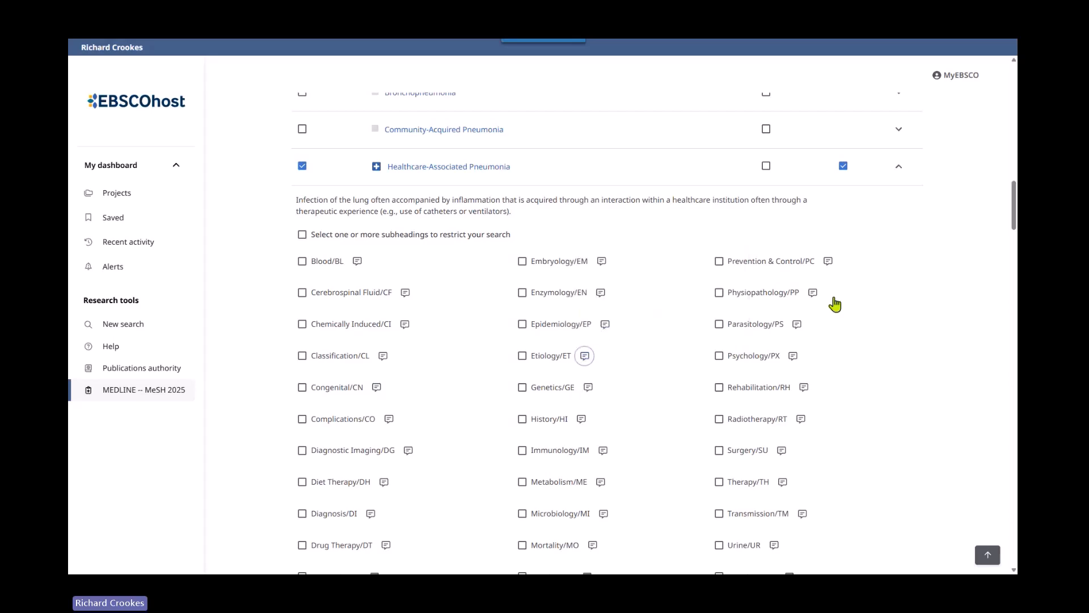
scroll(851, 311, "down", 2)
scroll(886, 295, "up", 3)
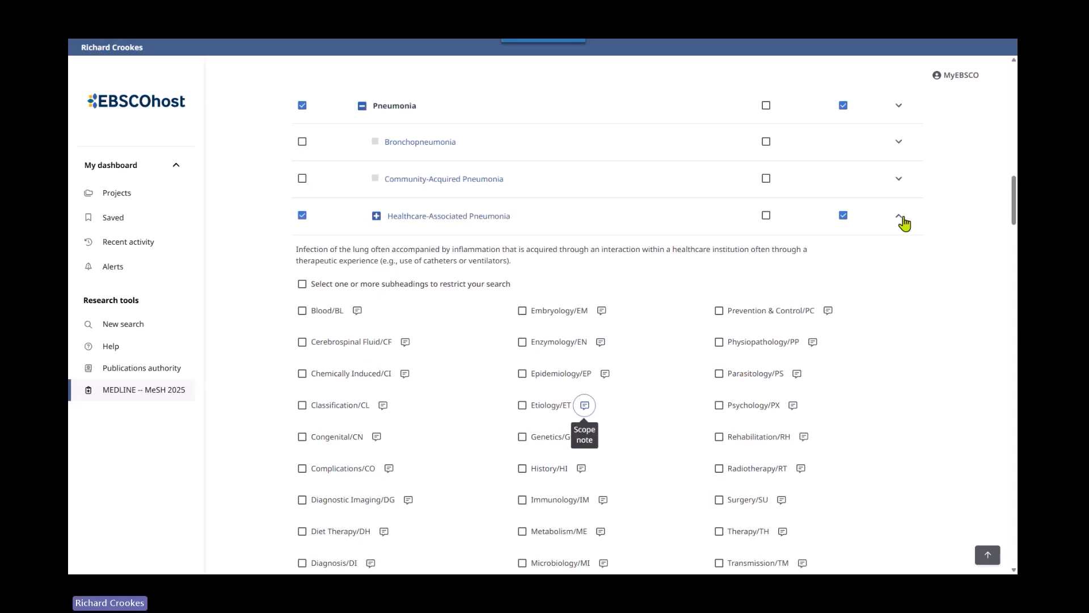
left_click(902, 220)
Examine the remaining branches of the Pneumonia tree view, including Lung Diseases and Infections
scroll(607, 377, "down", 5)
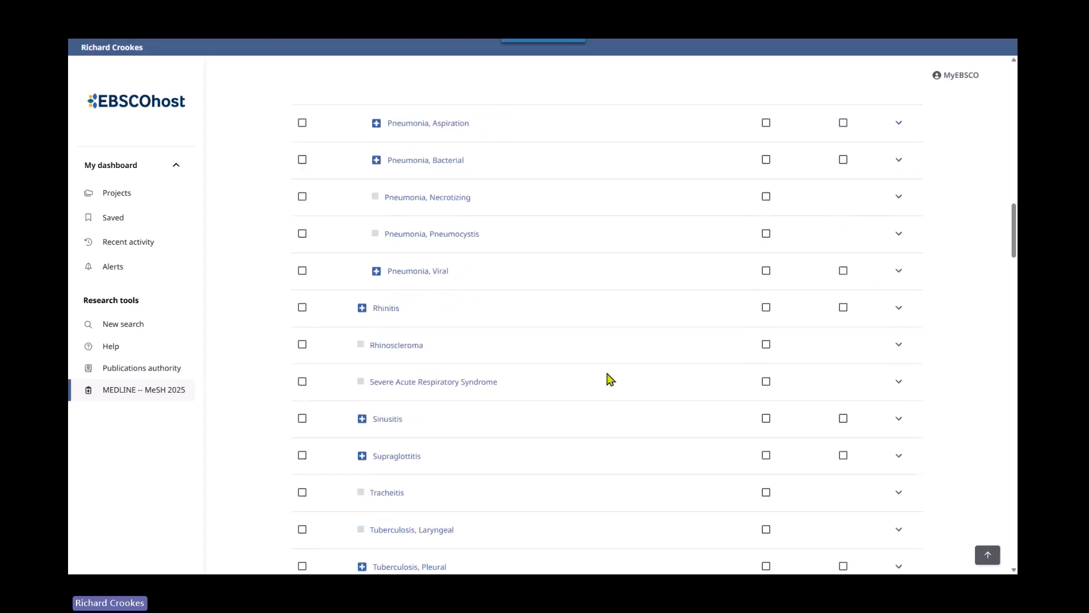
scroll(607, 377, "down", 3)
scroll(608, 377, "down", 2)
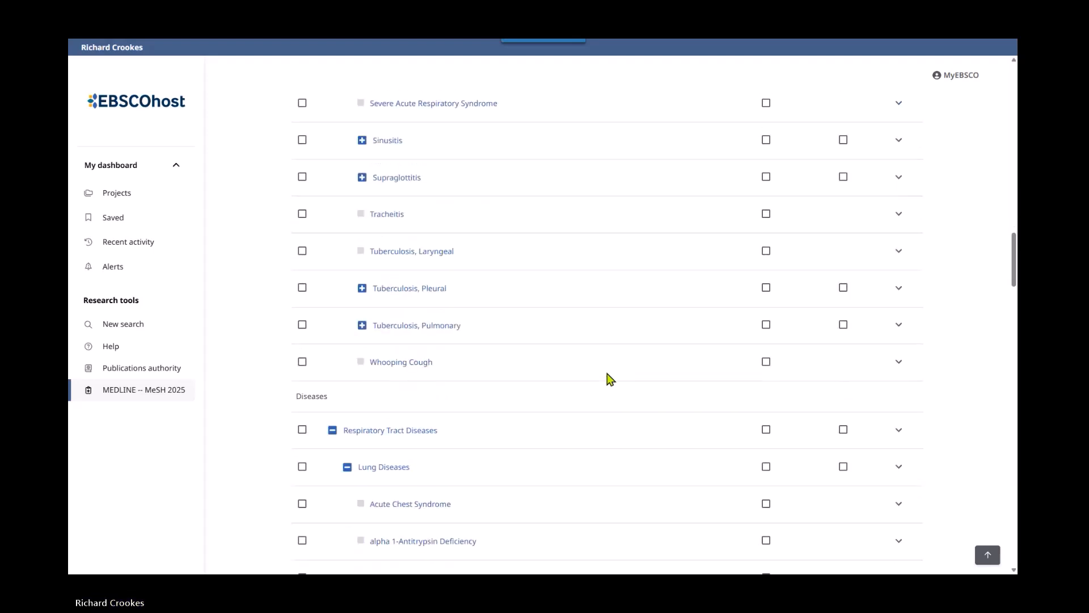
scroll(607, 377, "down", 5)
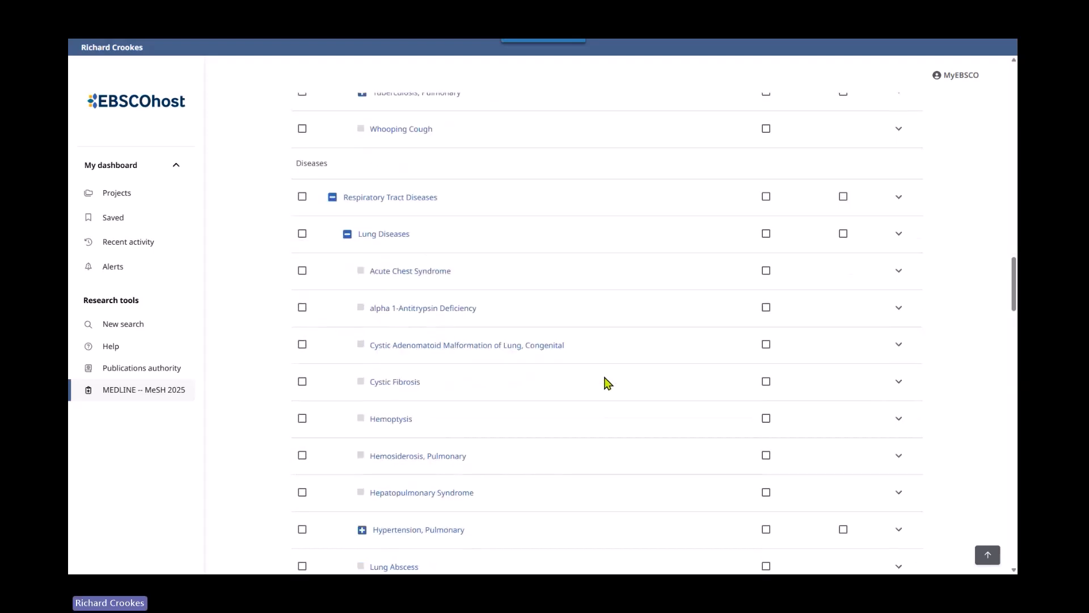
scroll(607, 381, "down", 3)
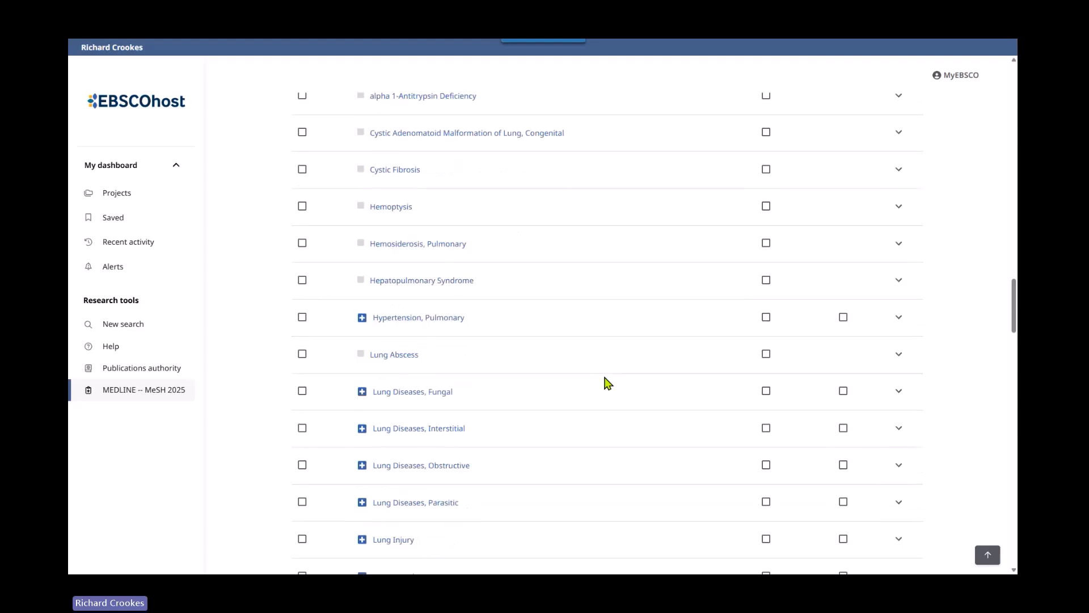
scroll(608, 383, "down", 1)
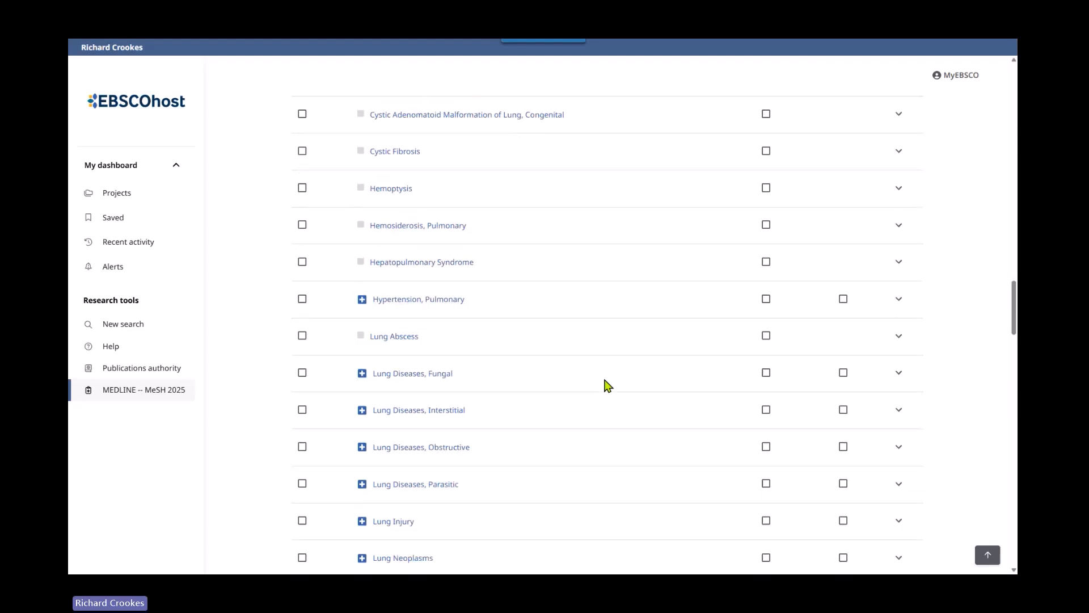
scroll(607, 386, "down", 12)
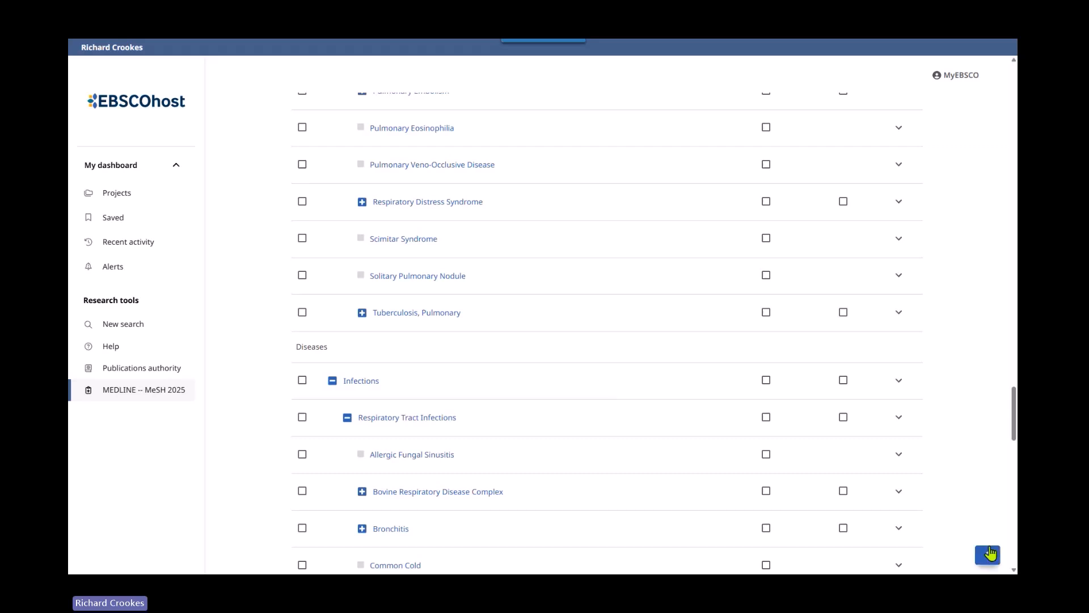
Add the selected Pneumonia and Healthcare-Associated Pneumonia headings to the search and run it
left_click(989, 555)
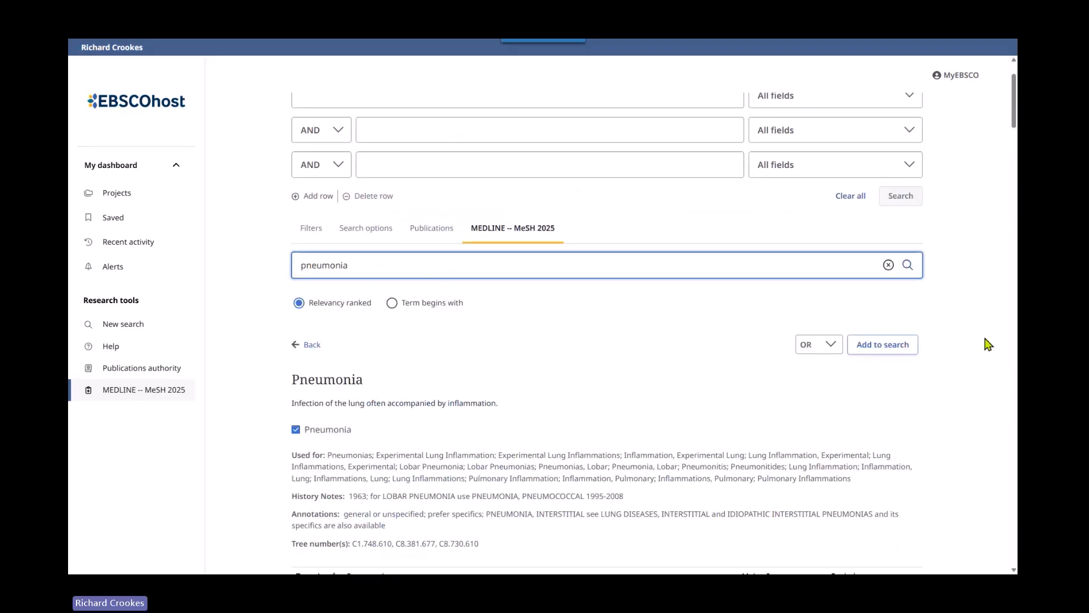
left_click(899, 435)
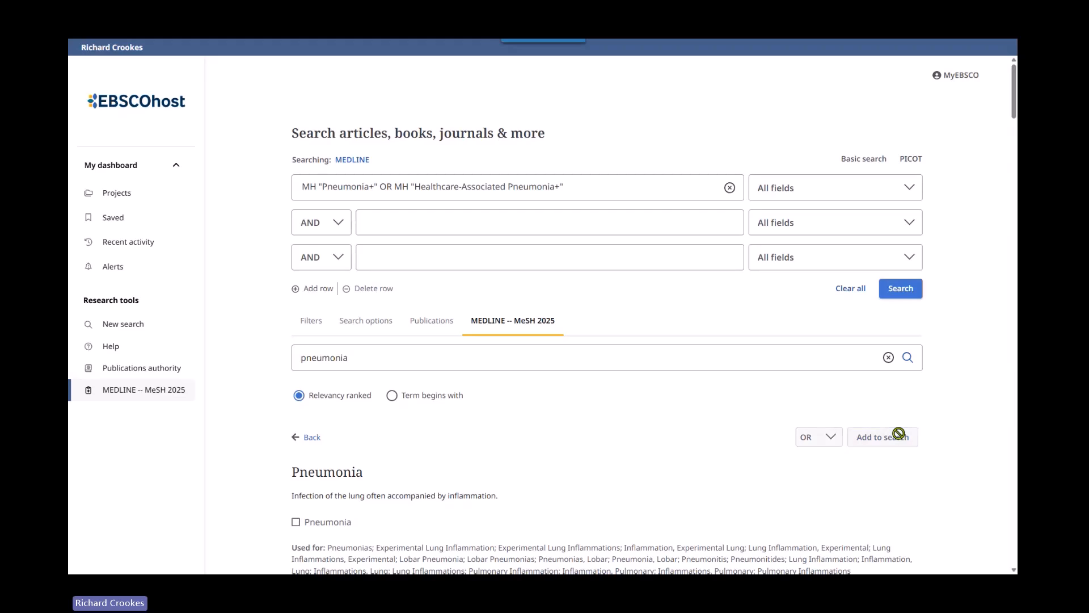
left_click(906, 290)
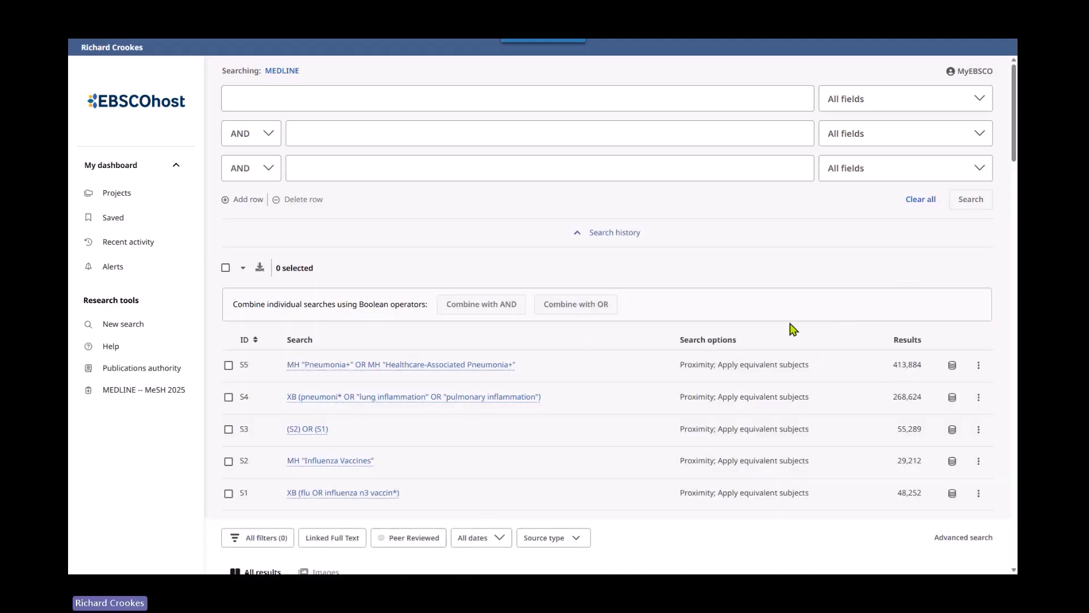
Combine searches S4 and S5 from the search history with OR and run the combination
scroll(790, 327, "down", 1)
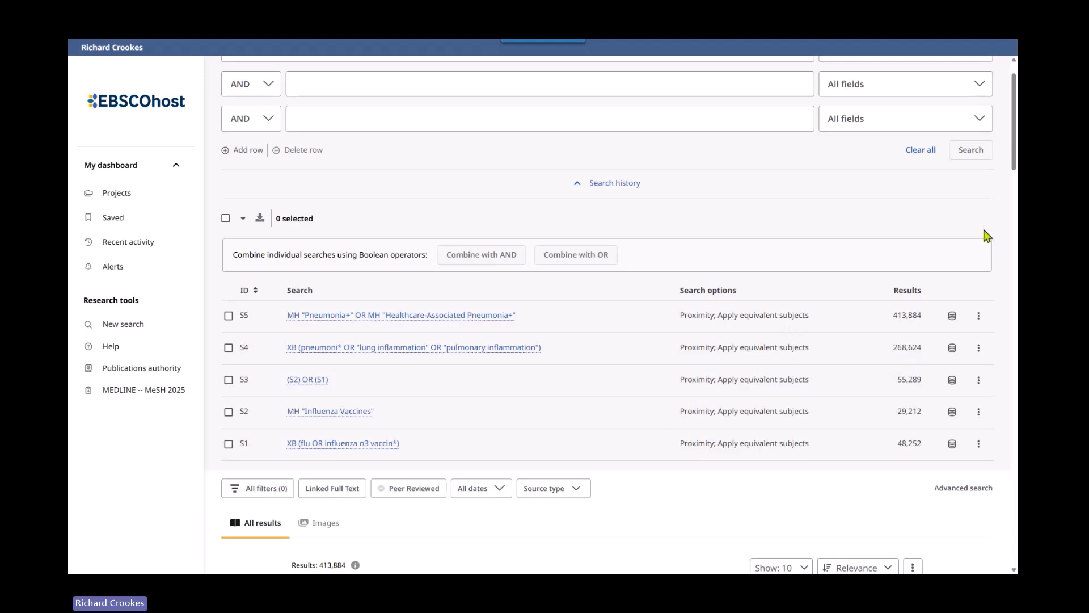
left_click(228, 347)
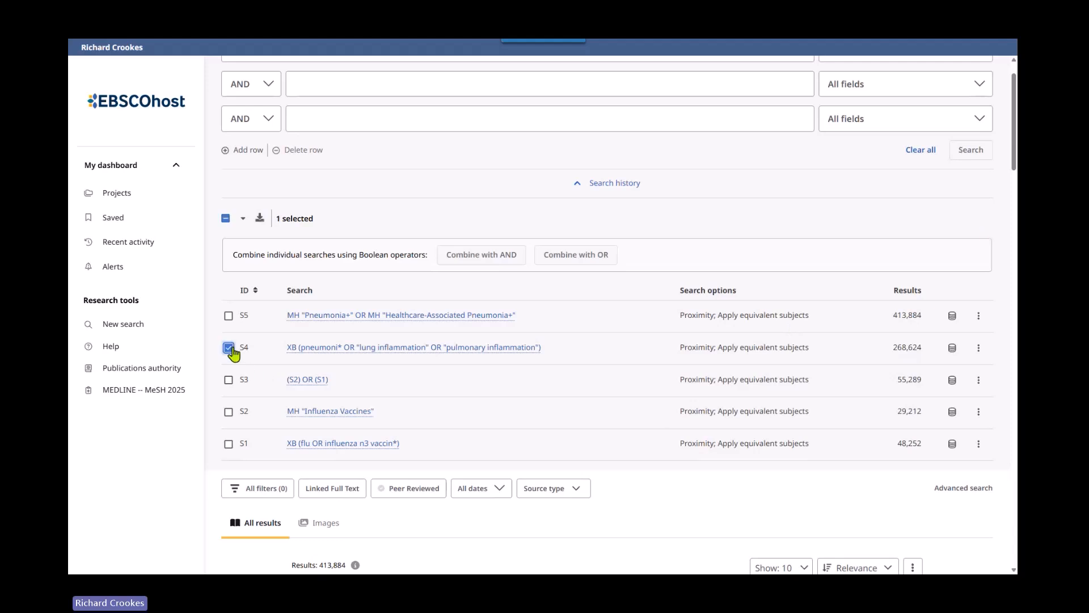
left_click(229, 315)
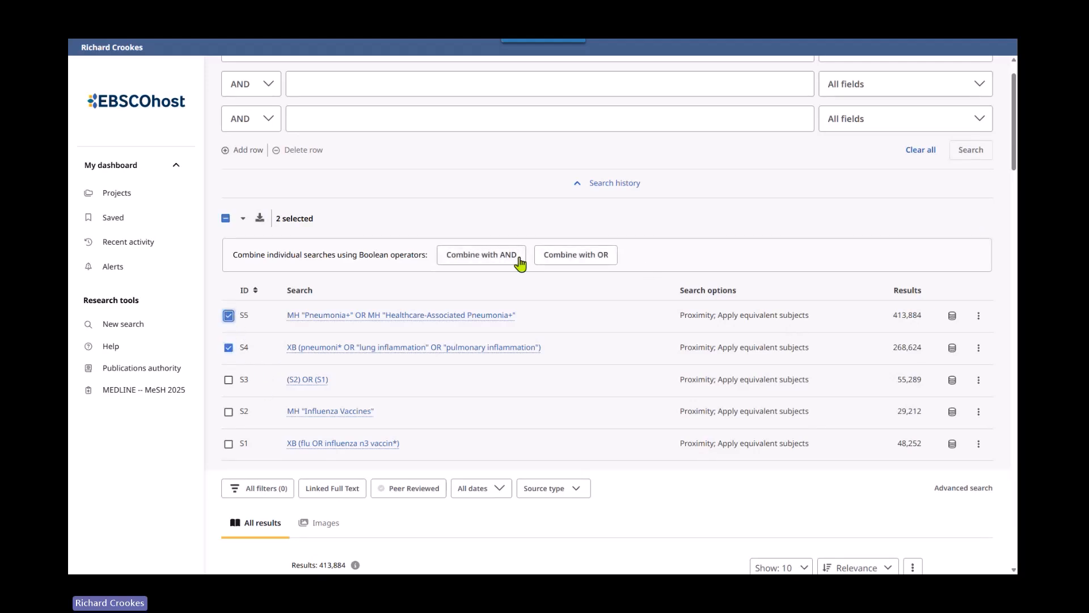
left_click(586, 255)
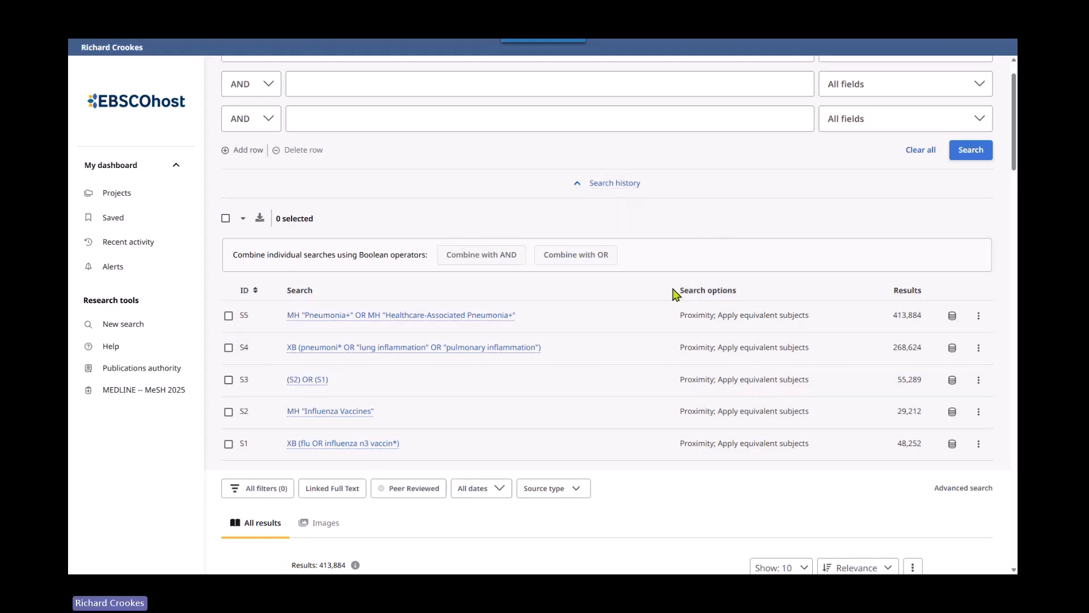
scroll(735, 284, "up", 1)
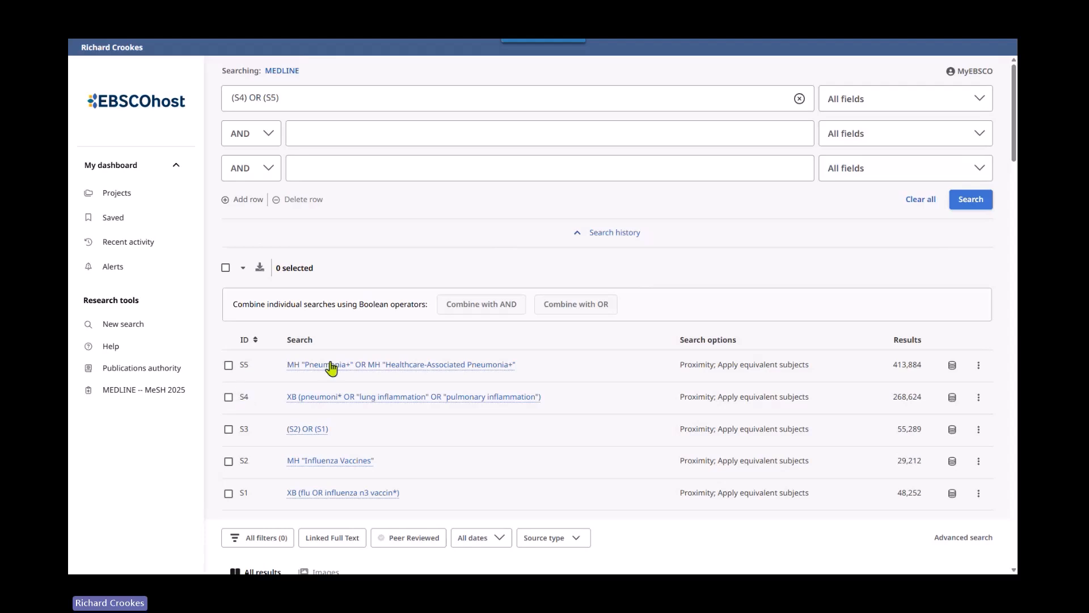
left_click(297, 98)
left_click_drag(298, 97, 219, 105)
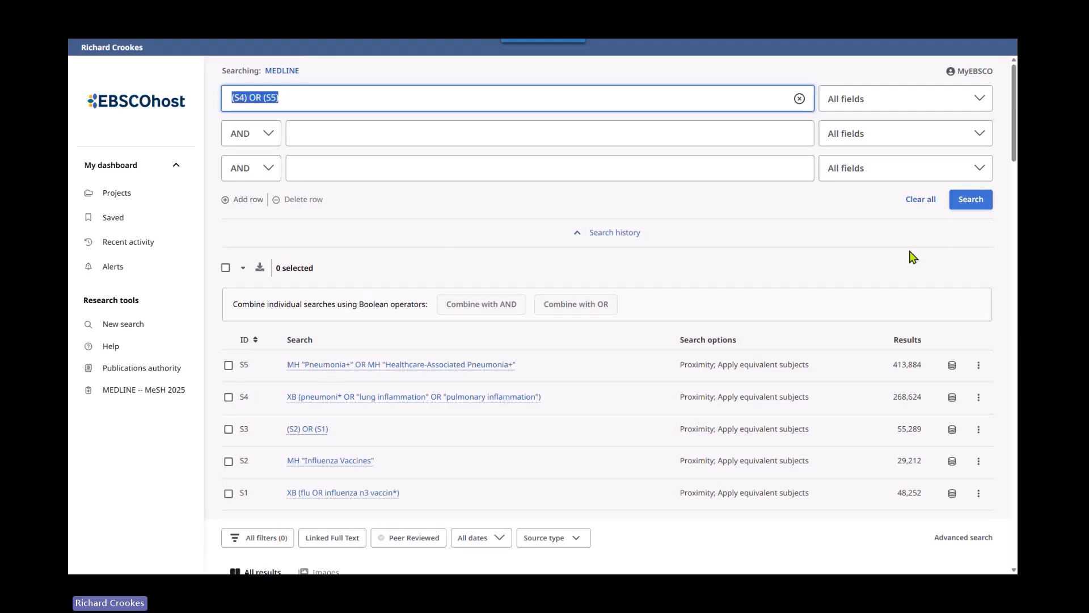
left_click(971, 202)
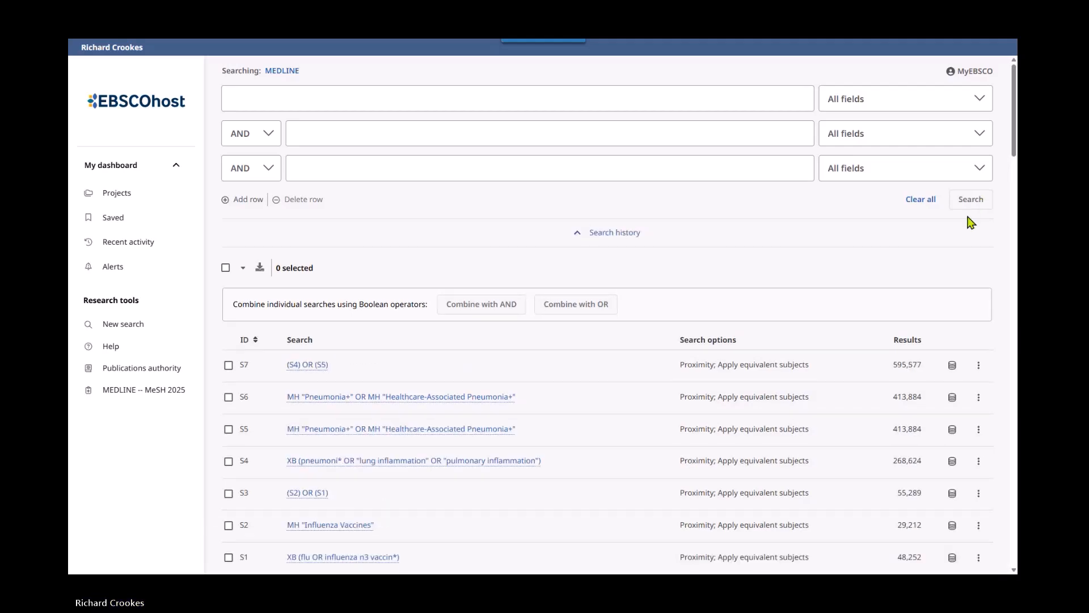
Sort the search history by ID in ascending order and delete the duplicate Pneumonia and Healthcare-Associated Pneumonia heading search S6
scroll(830, 280, "down", 3)
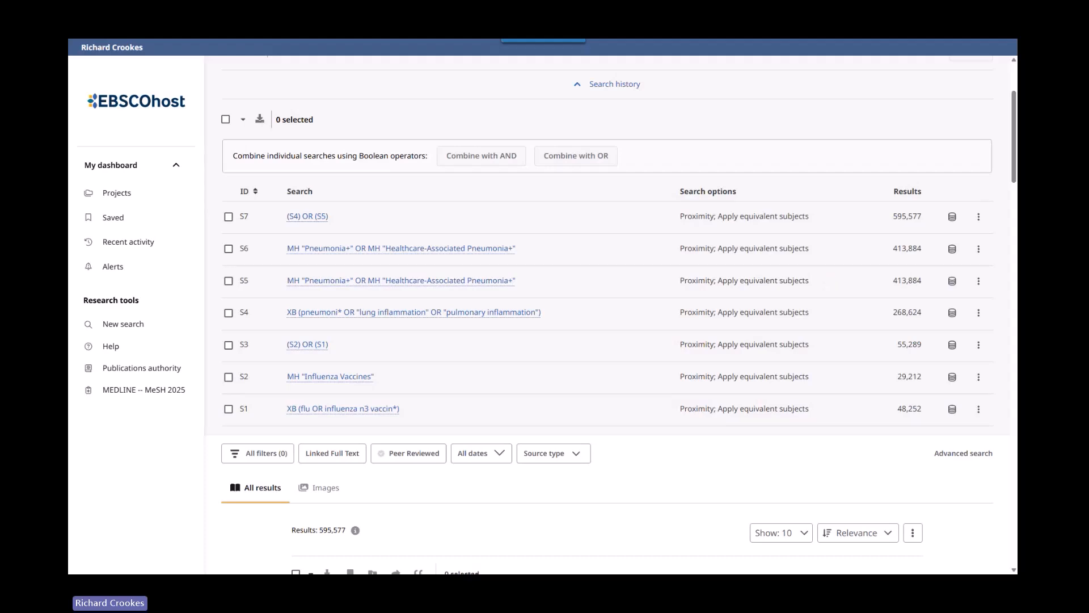
left_click(245, 193)
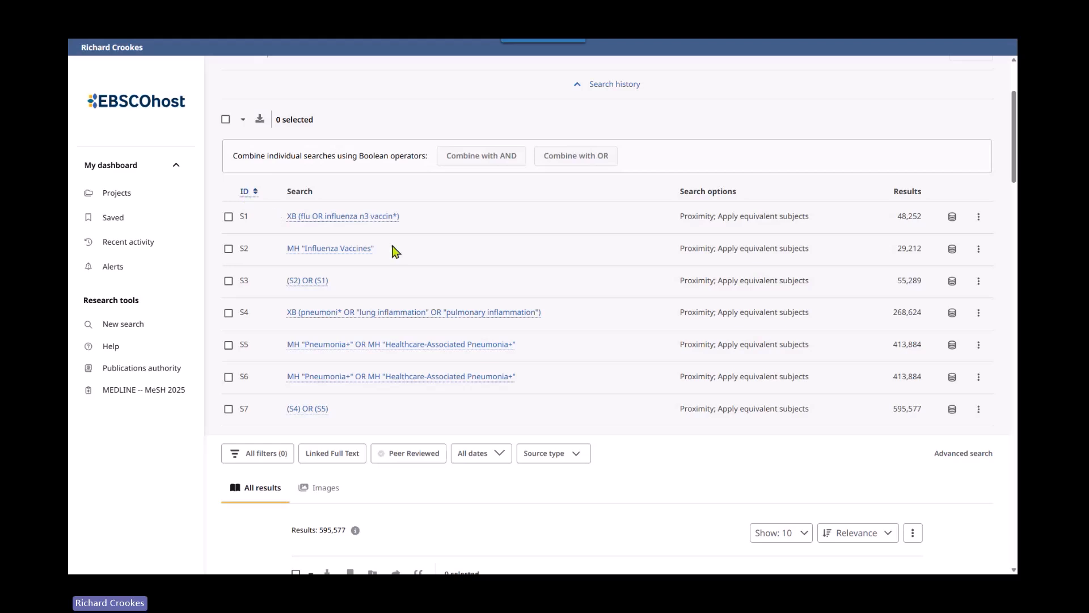
left_click(229, 282)
left_click(229, 409)
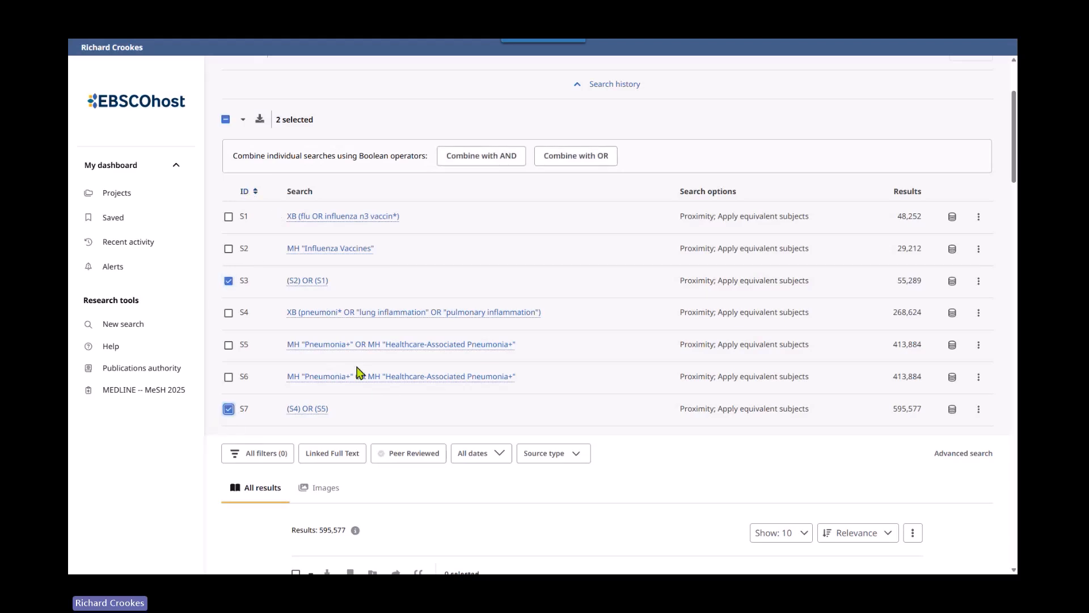
left_click(229, 409)
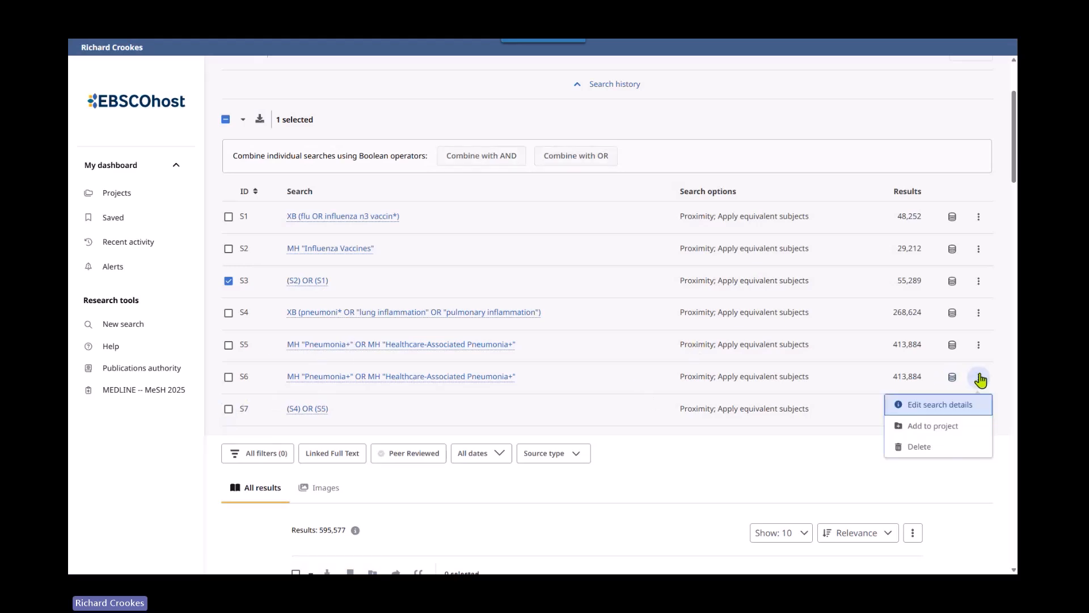
left_click(917, 448)
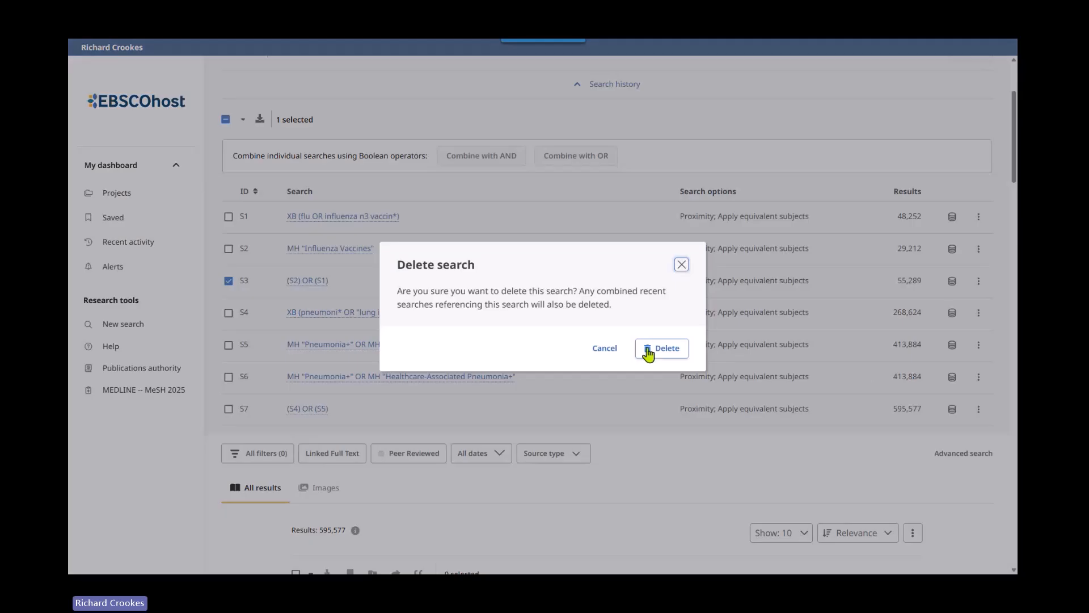
left_click(653, 349)
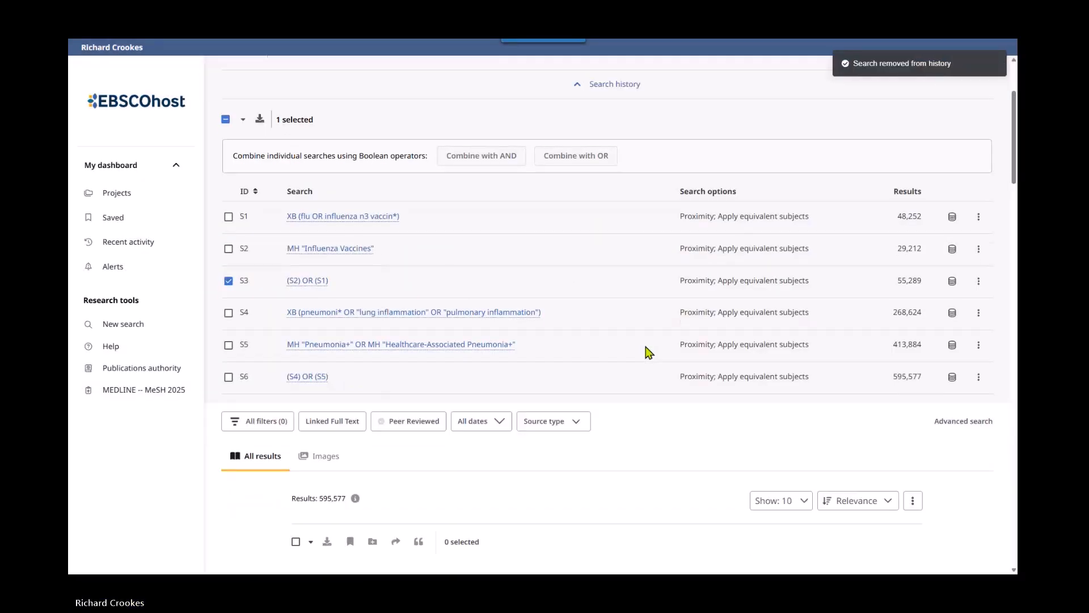
Combine searches S3 and S6 from the search history with AND and run the combination
left_click(228, 280)
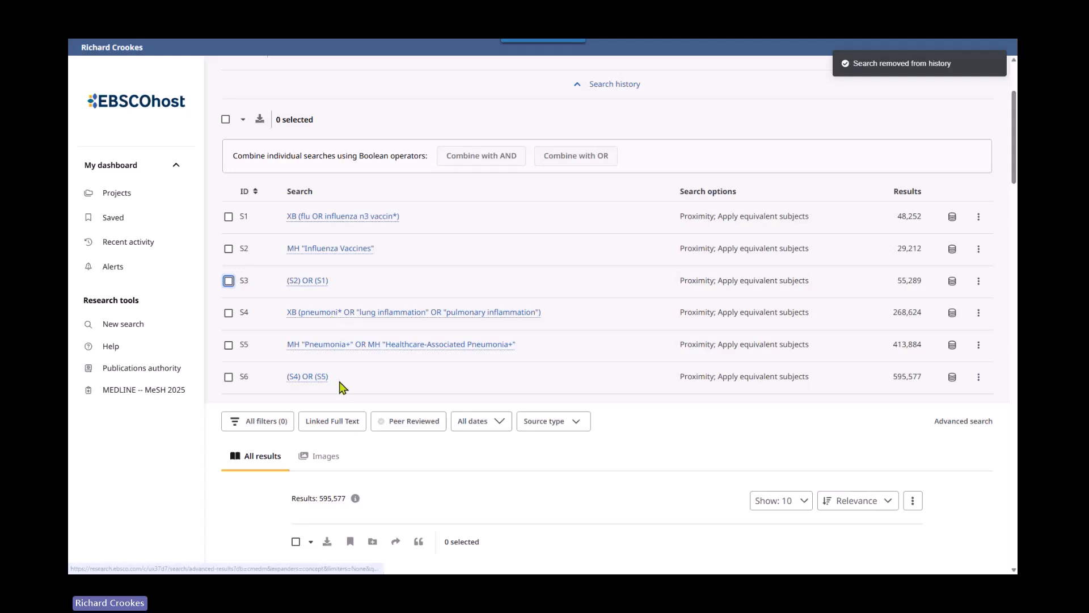
left_click(229, 280)
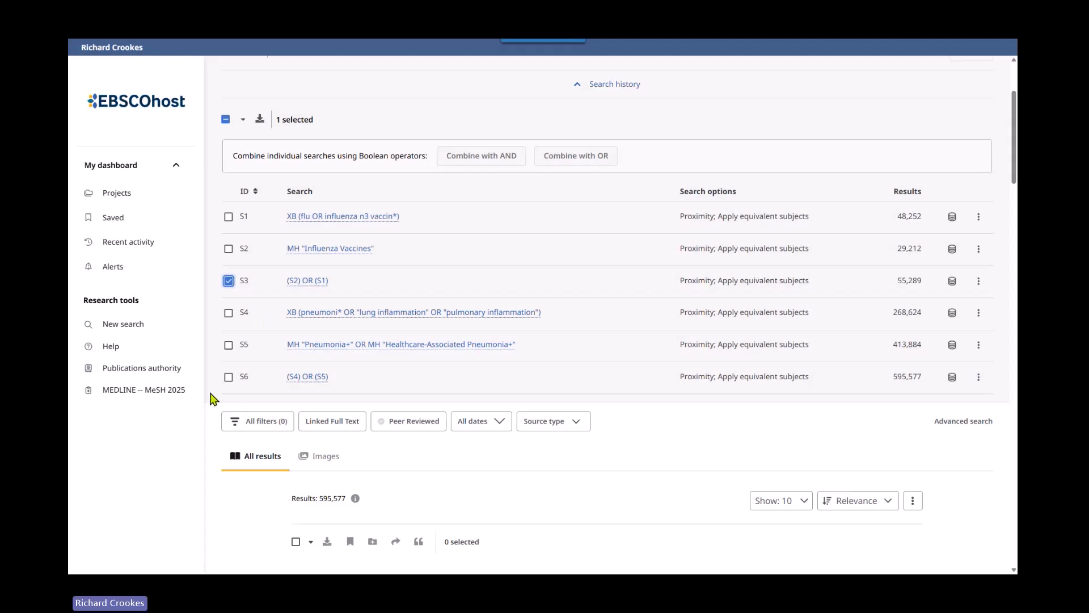
left_click(228, 378)
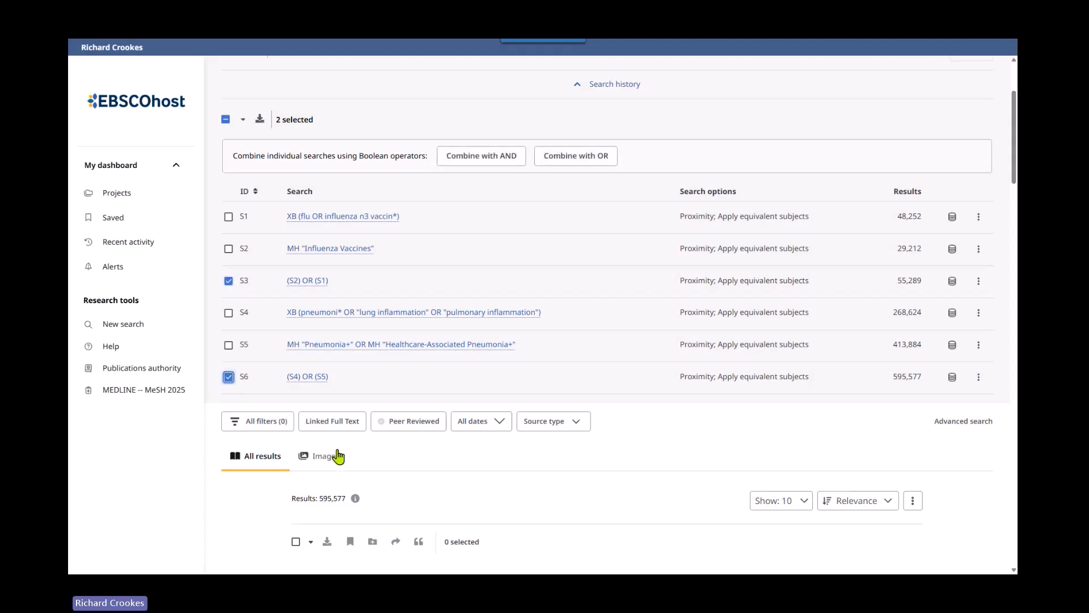
scroll(335, 455, "up", 2)
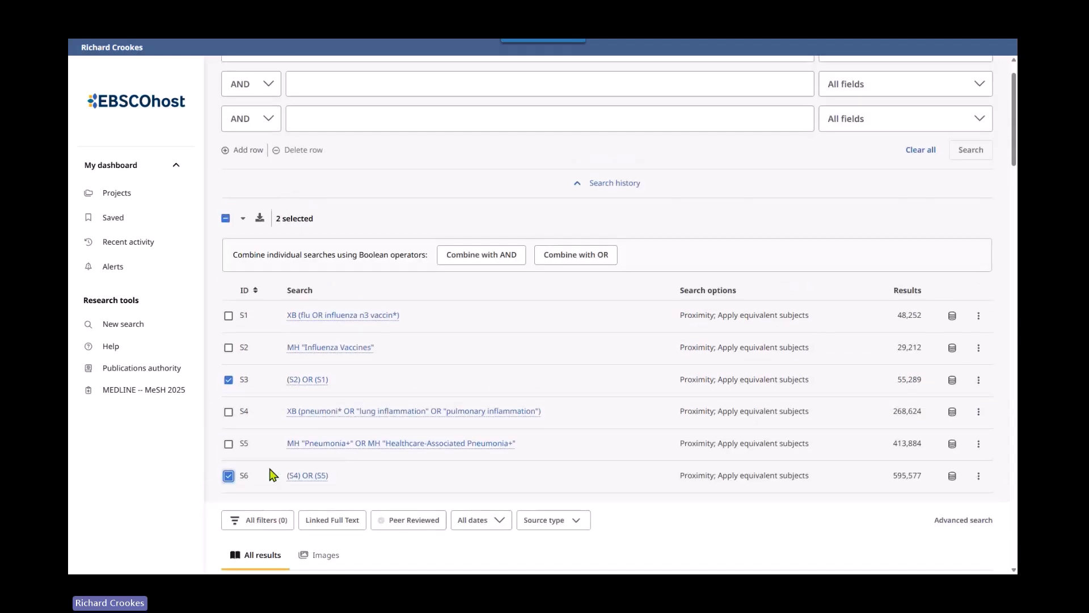
left_click(512, 258)
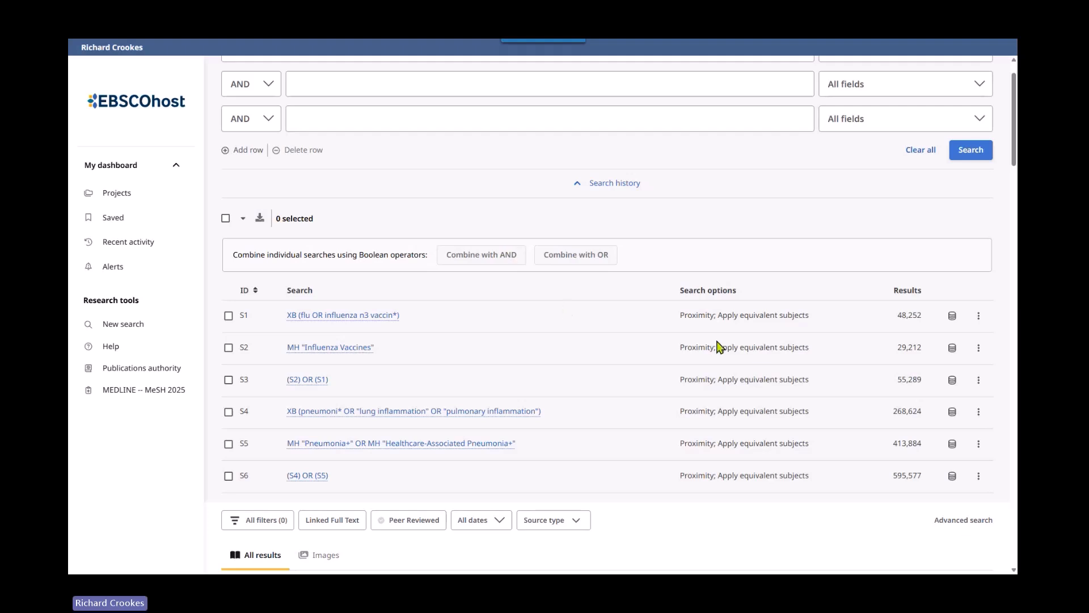
scroll(744, 371, "up", 1)
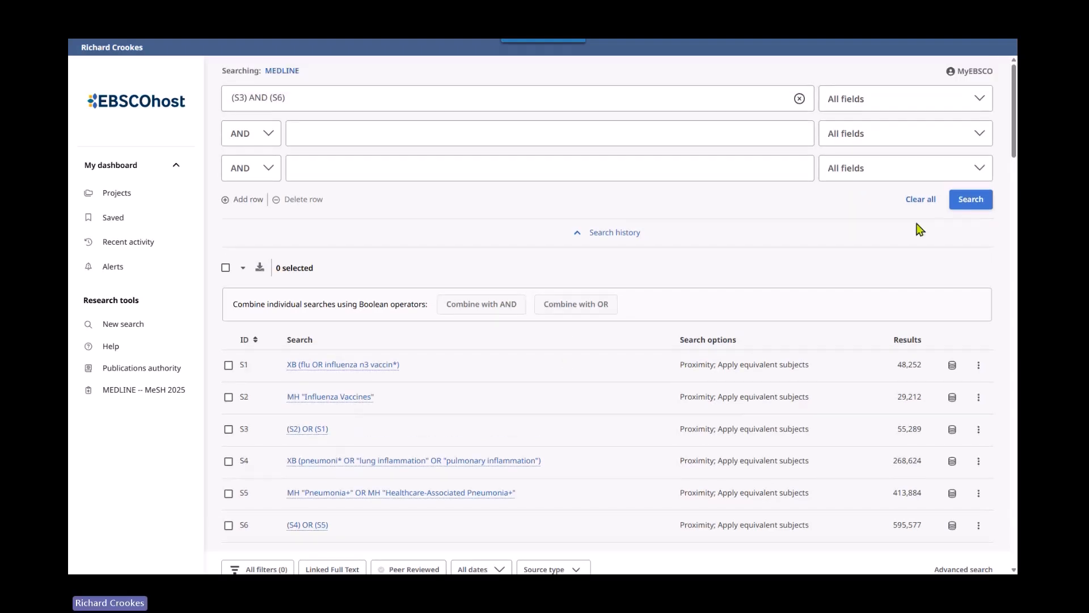
left_click(977, 196)
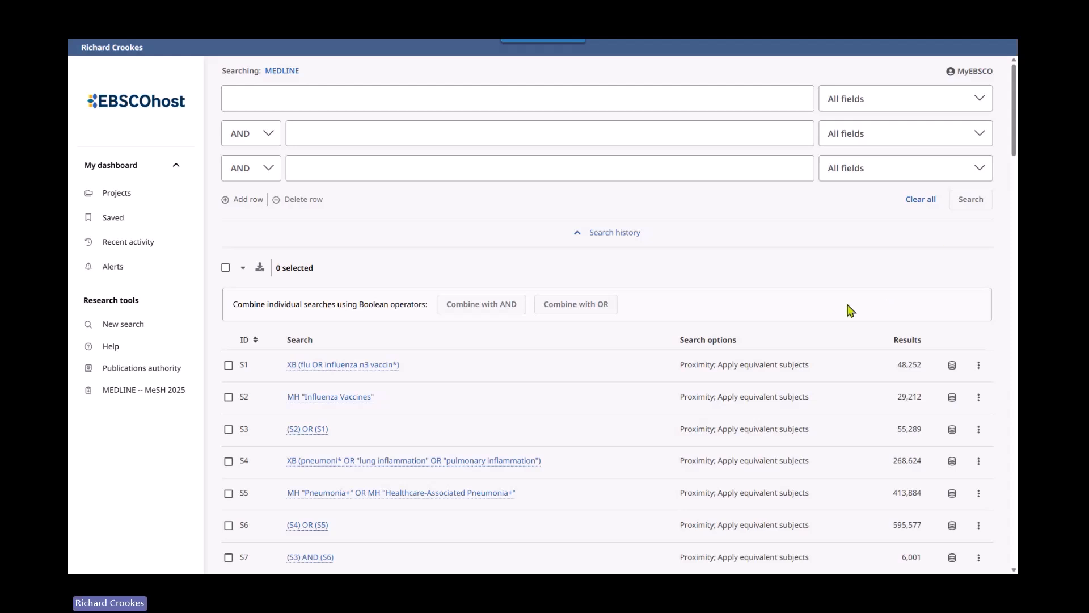
Filter the results of the combined search to the age group "aged: 65+ years" and apply the filter
scroll(846, 314, "down", 2)
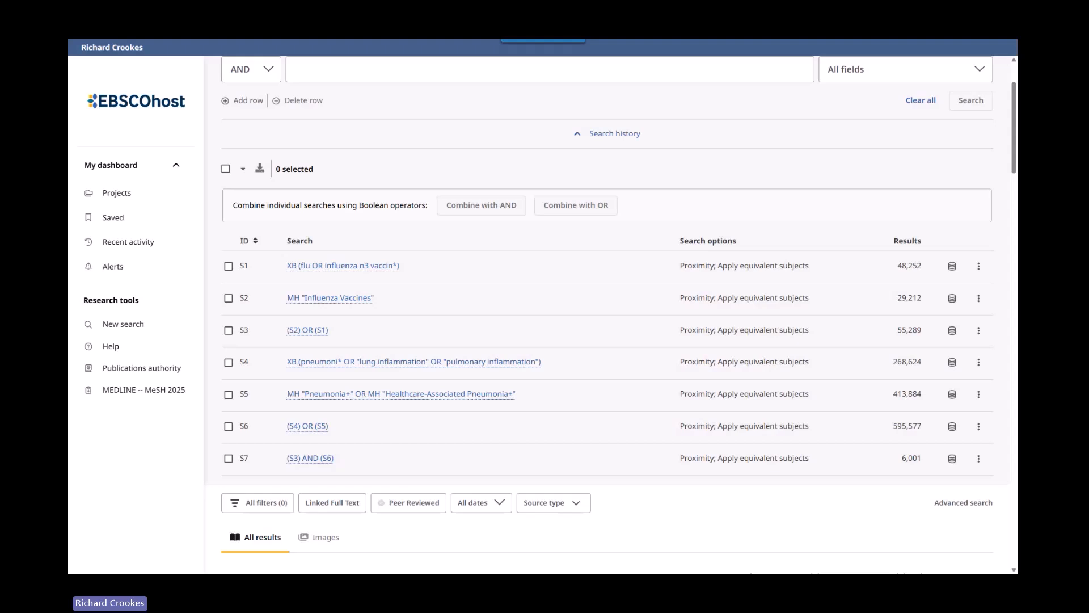
scroll(341, 448, "down", 2)
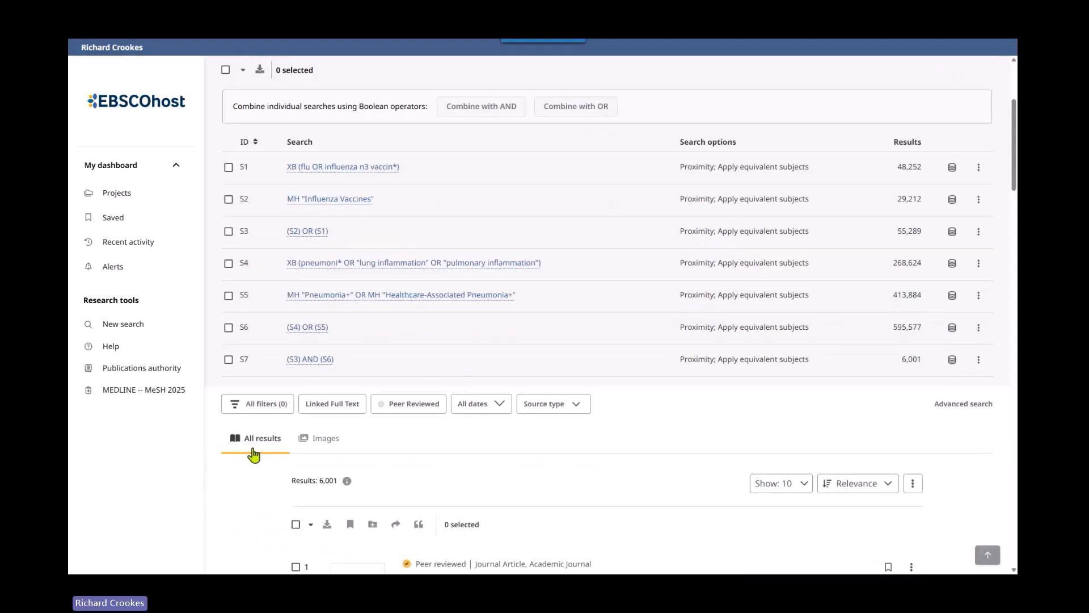
left_click(262, 405)
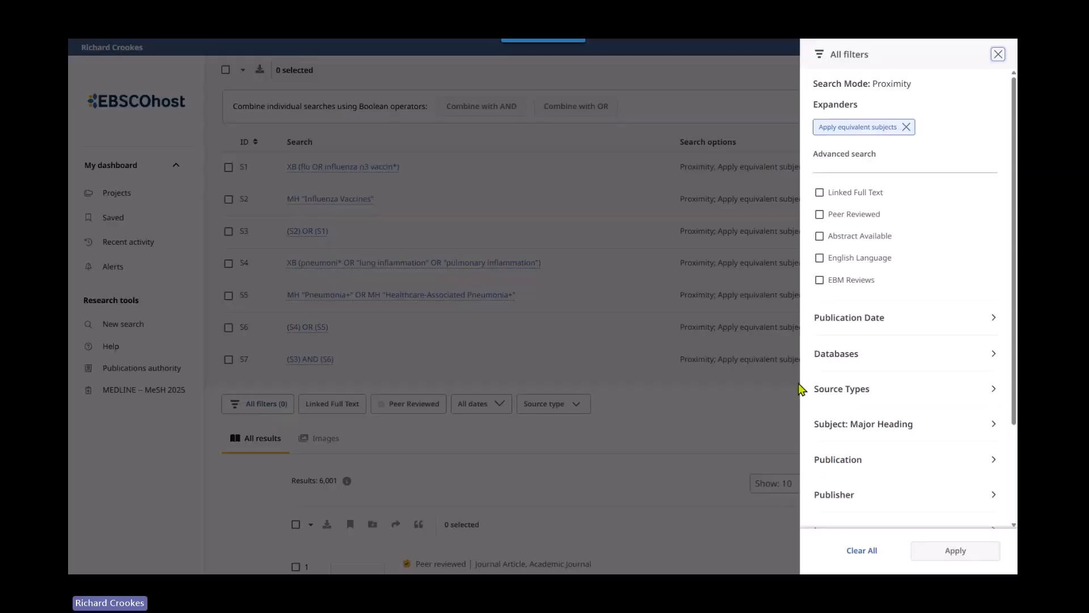
scroll(819, 383, "down", 2)
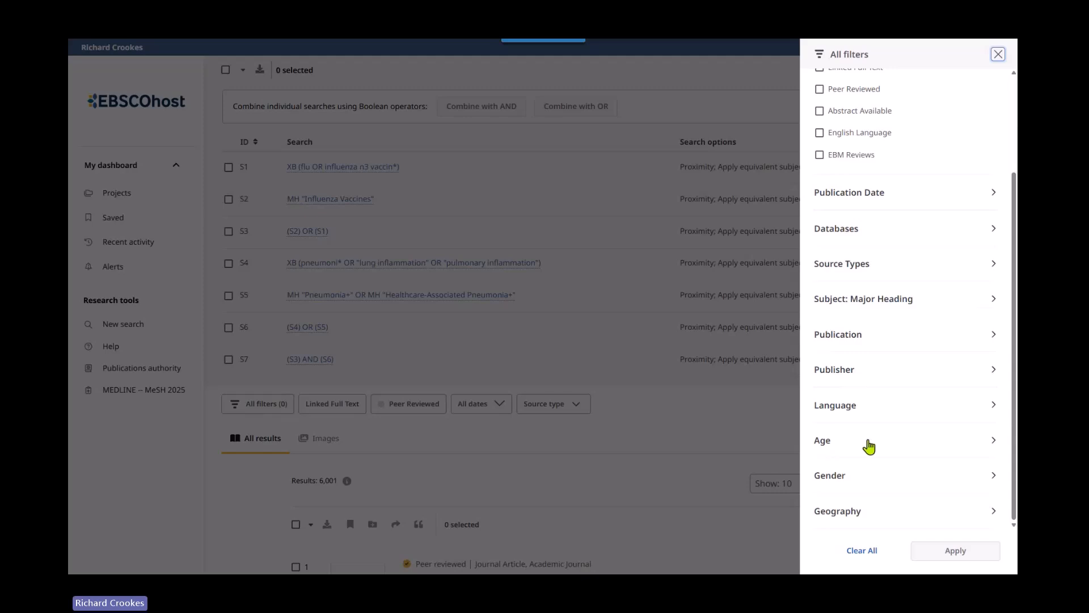
left_click(993, 441)
scroll(968, 433, "down", 2)
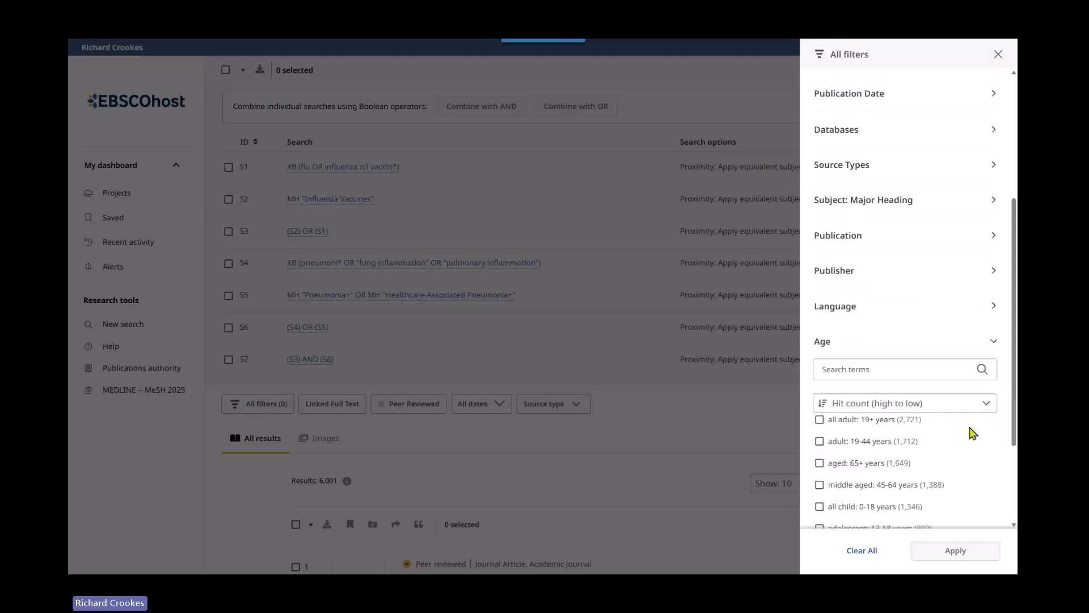
scroll(973, 433, "down", 2)
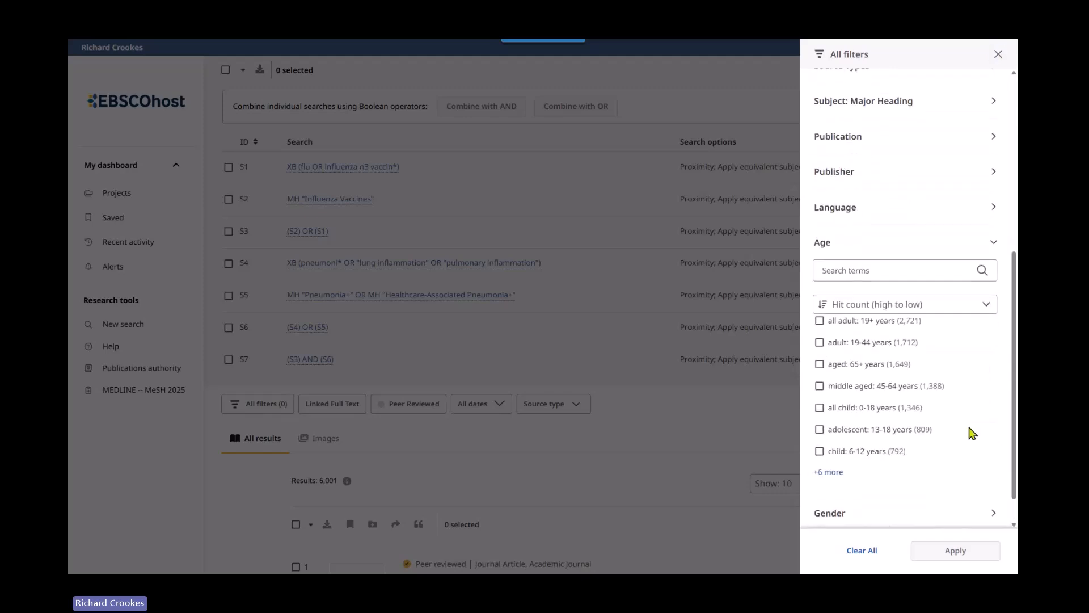
left_click(820, 365)
left_click(951, 556)
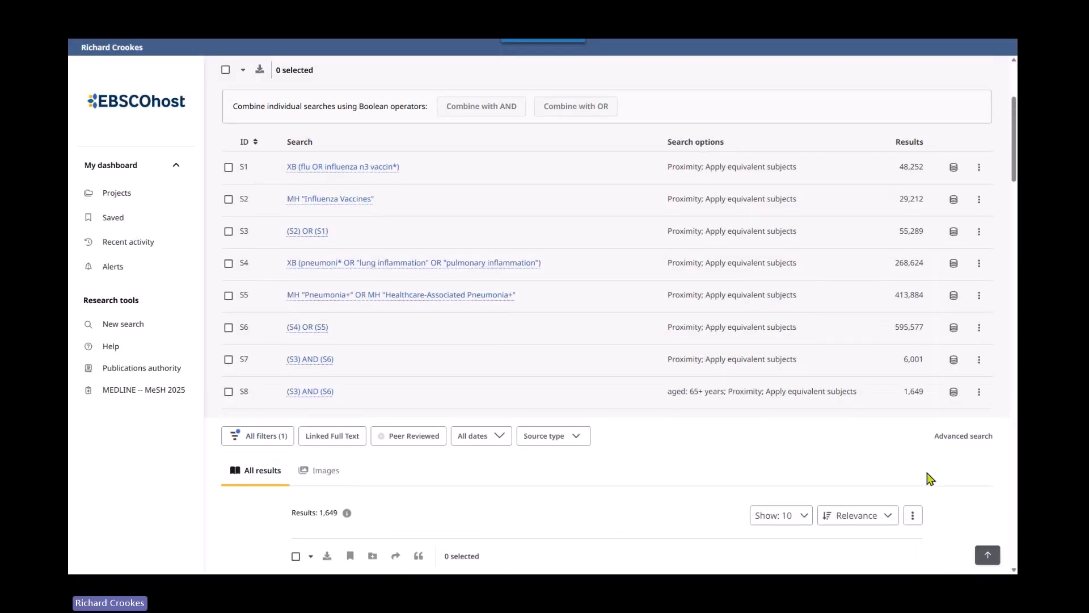
Examine the first results and expand the full subject lists of records 1 and 2
scroll(743, 438, "down", 5)
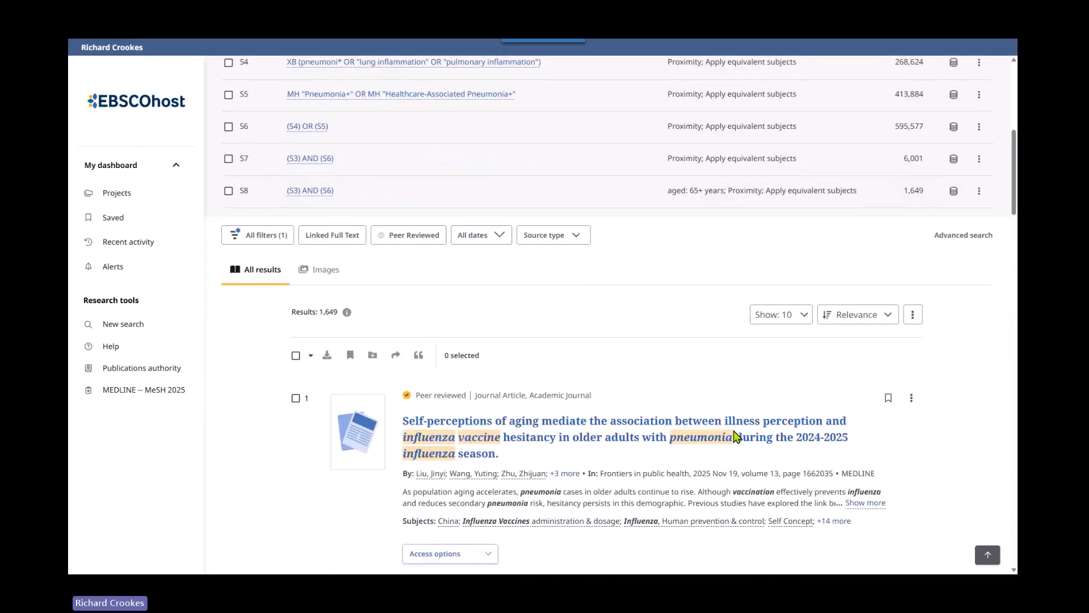
scroll(737, 437, "down", 1)
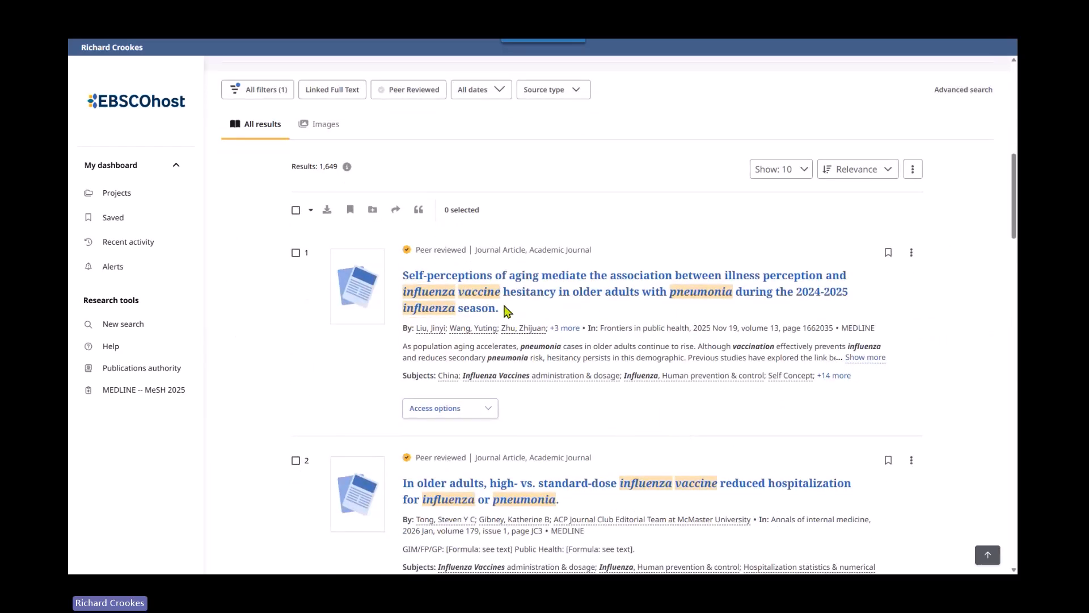
scroll(765, 327, "down", 1)
scroll(765, 326, "down", 3)
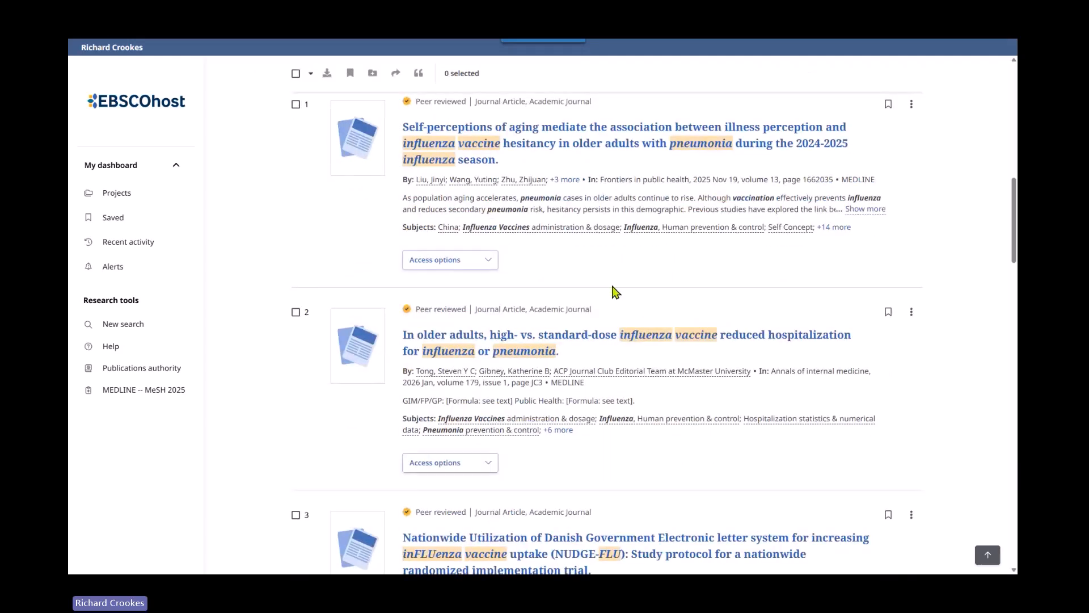
left_click(844, 228)
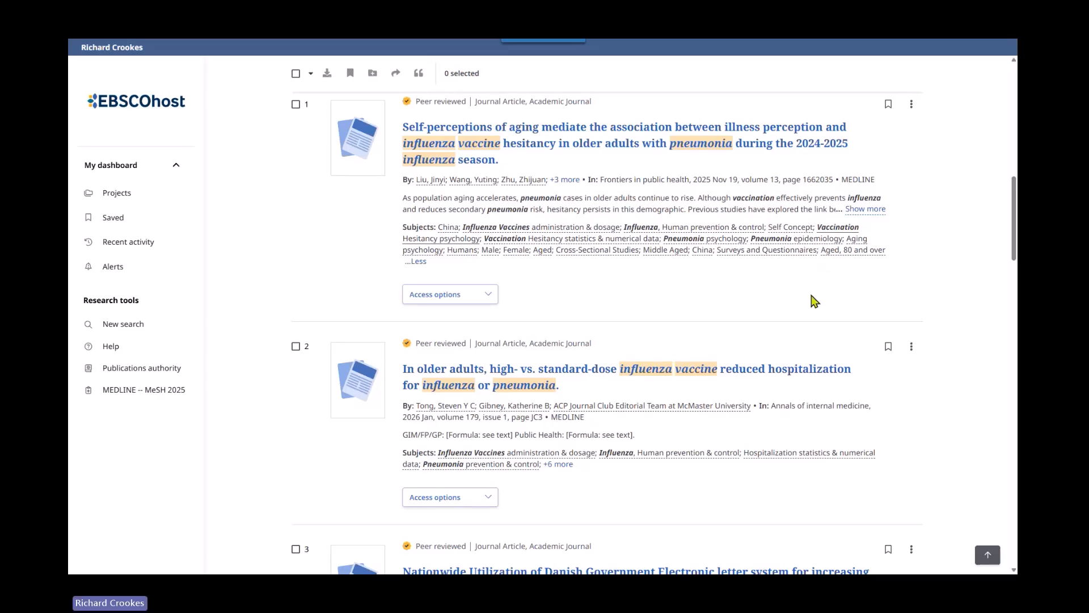
scroll(811, 295, "down", 2)
left_click(560, 367)
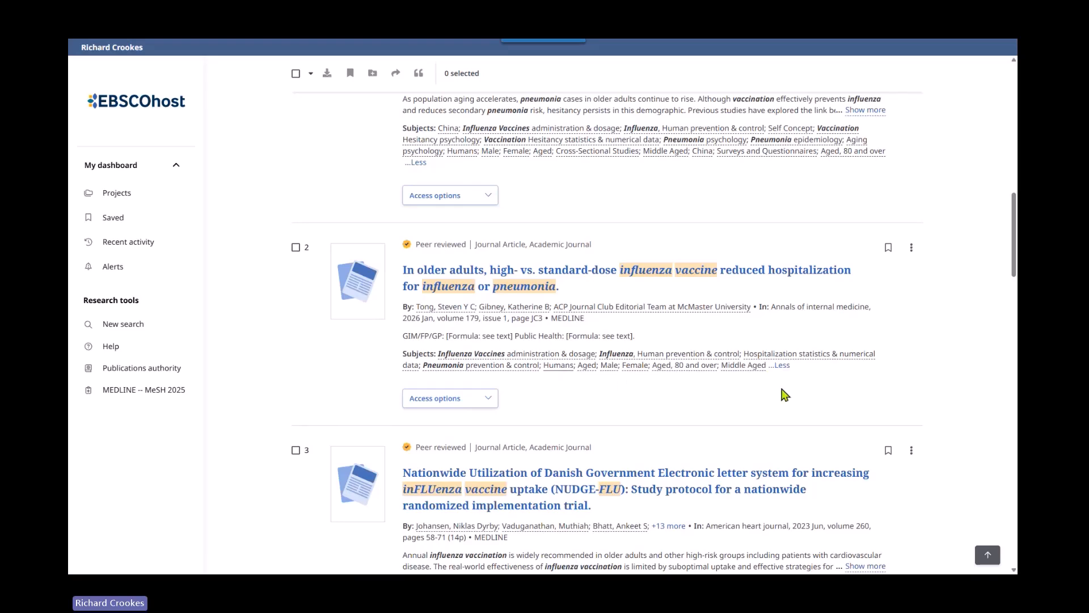
scroll(815, 315, "up", 3)
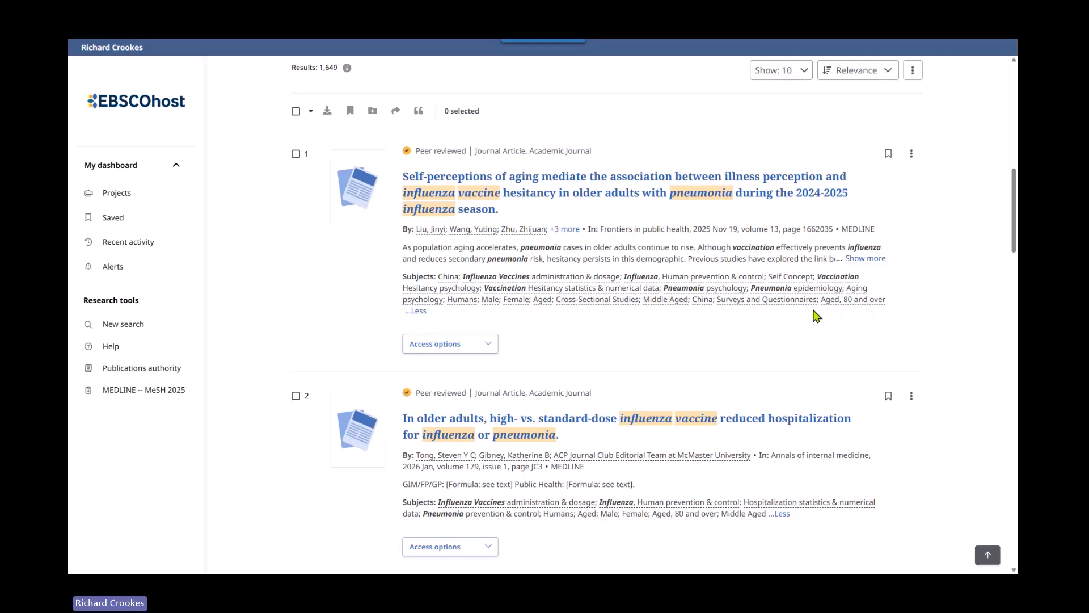
Open a custom date range for the publication date filter, ready to enter the start date
mouse_move(735, 41)
scroll(737, 250, "up", 3)
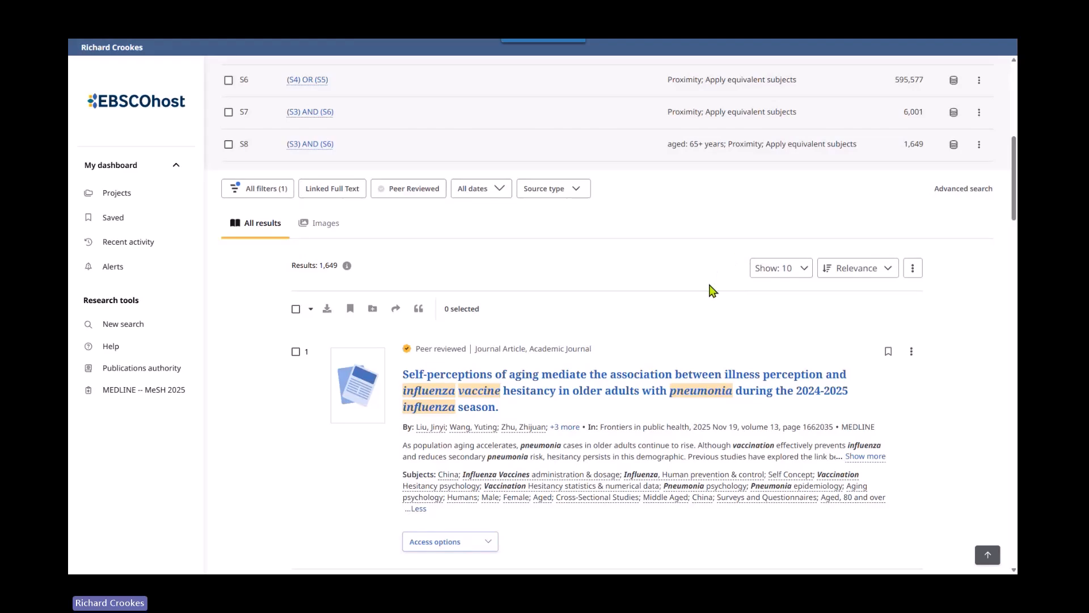
scroll(714, 322, "up", 1)
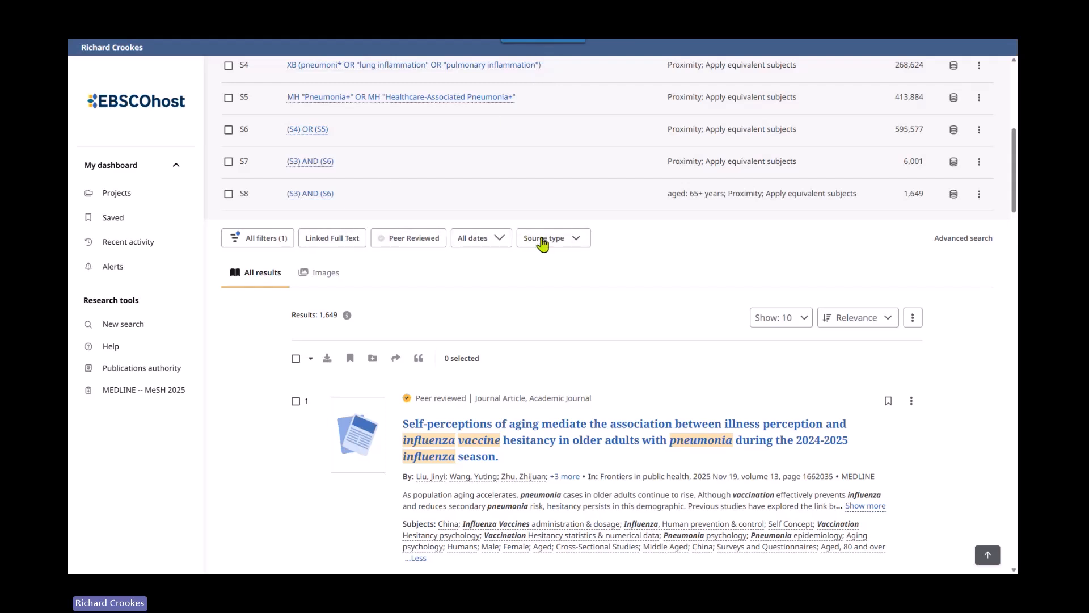
left_click(499, 241)
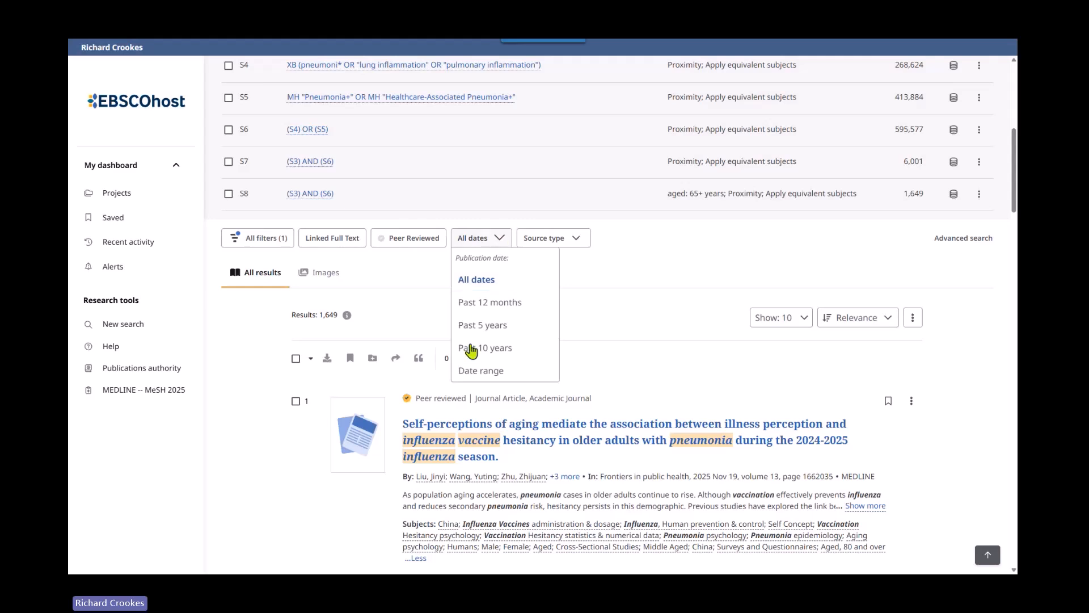
left_click(497, 374)
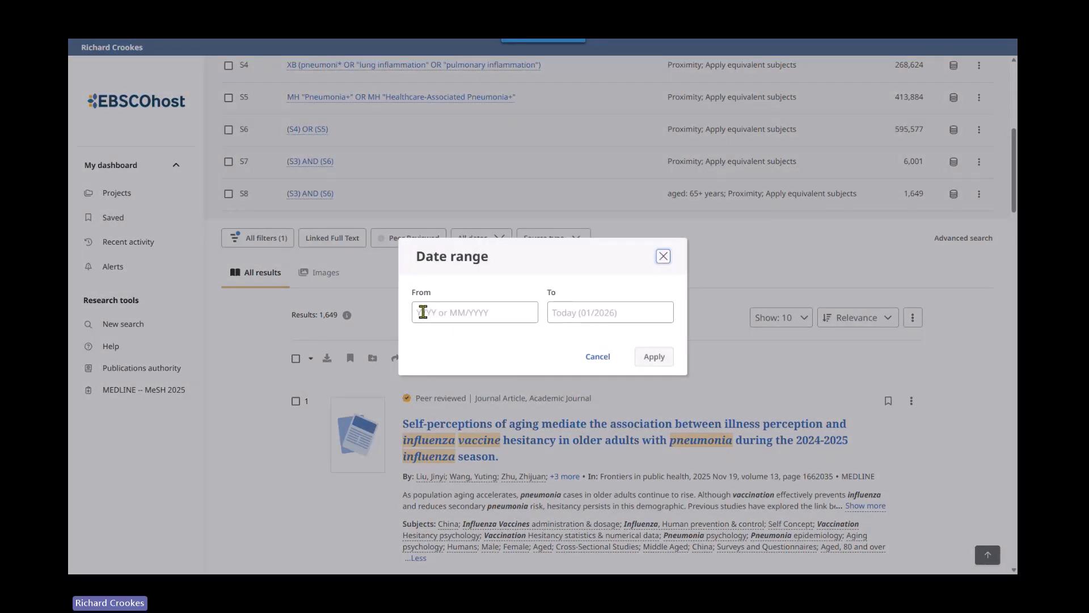
left_click(474, 312)
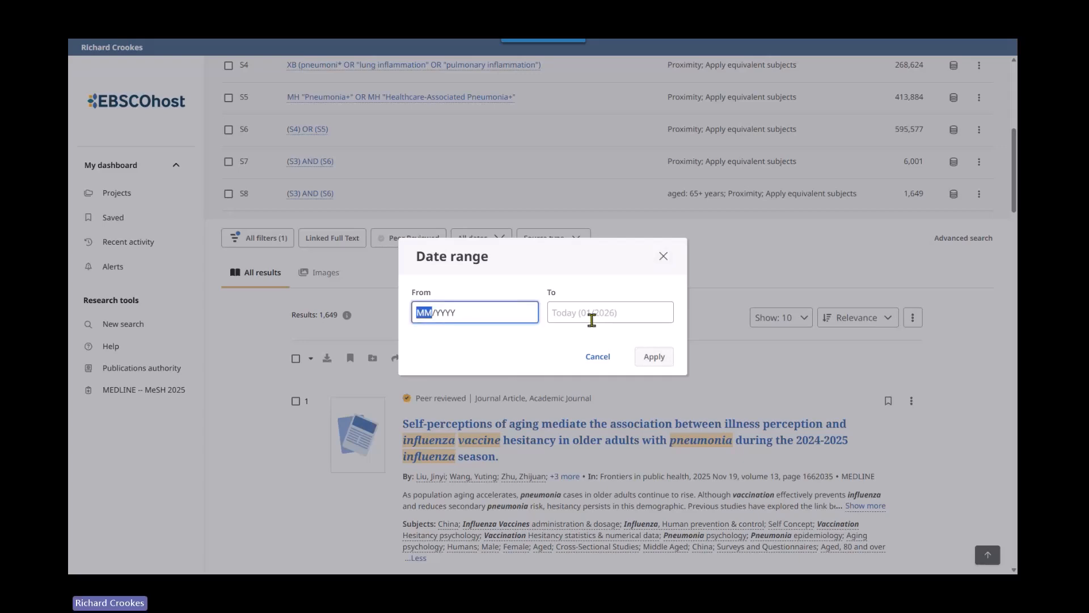
type("02")
key("BackSpace")
key("BackSpace")
type("02/0211")
key("BackSpace")
key("BackSpace")
key("BackSpace")
left_click(594, 338)
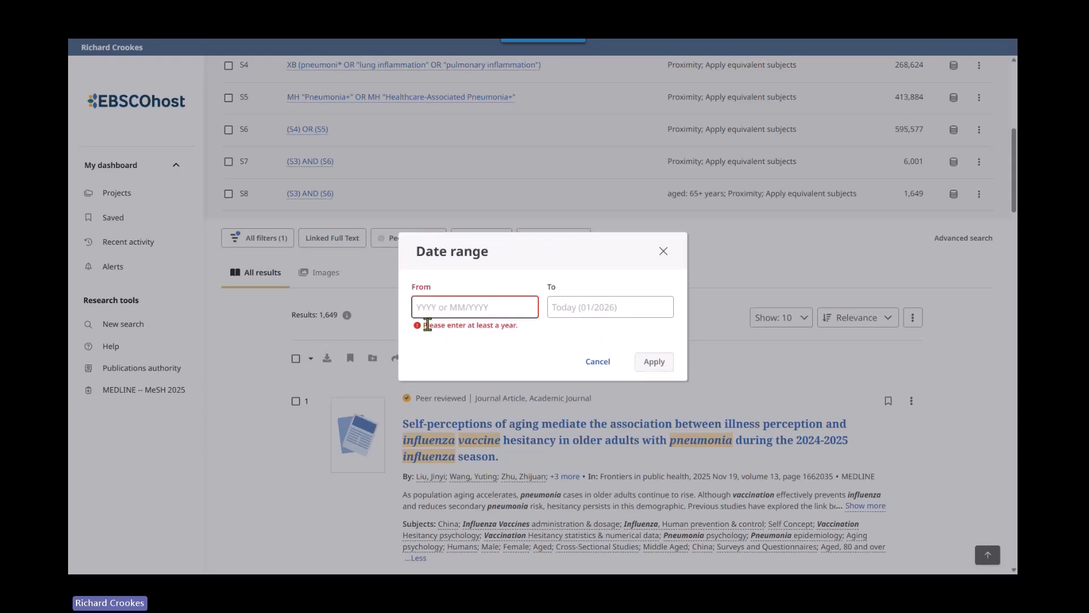
left_click(441, 307)
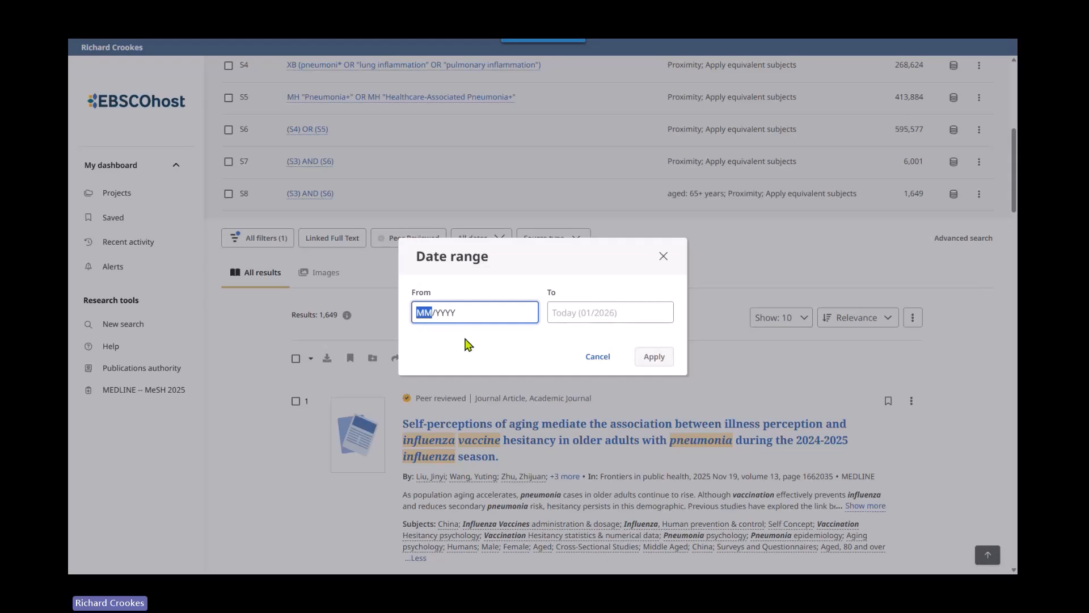
type("201")
left_click(482, 352)
left_click(464, 304)
left_click(464, 304)
left_click_drag(492, 313, 428, 310)
key("BackSpace")
Set the publication date range from 01/2021 to 01/2026
type("0112")
type("2021")
left_click(547, 352)
left_click(589, 313)
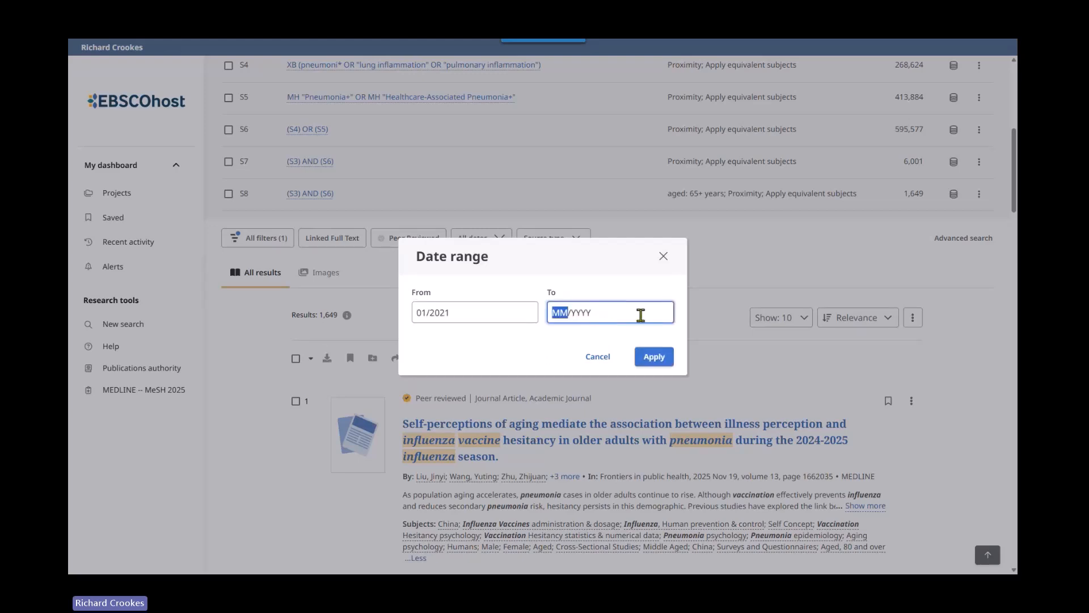
type("01/2026")
left_click(507, 350)
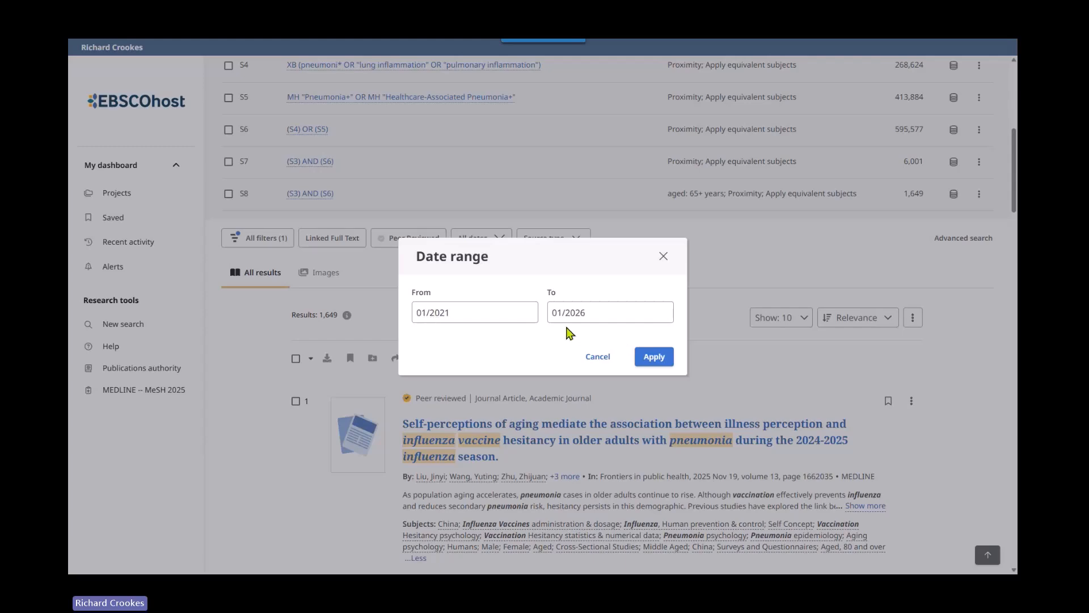
Apply the publication date range 01/2021 to 01/2026 and expand the full subject list of record 2
left_click(653, 357)
scroll(350, 375, "down", 4)
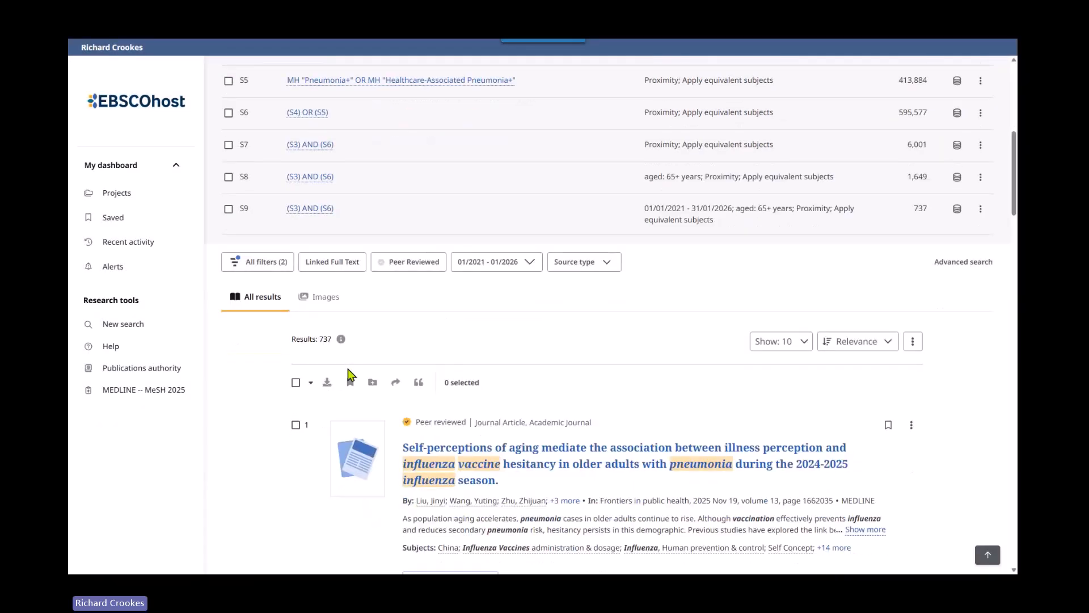
scroll(322, 372, "down", 3)
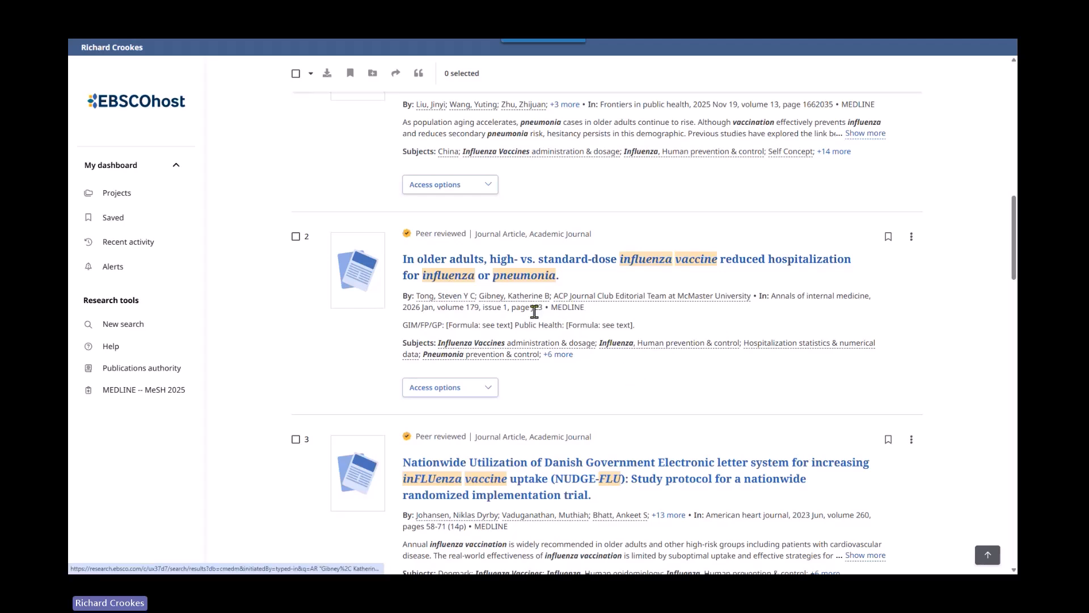
left_click(559, 354)
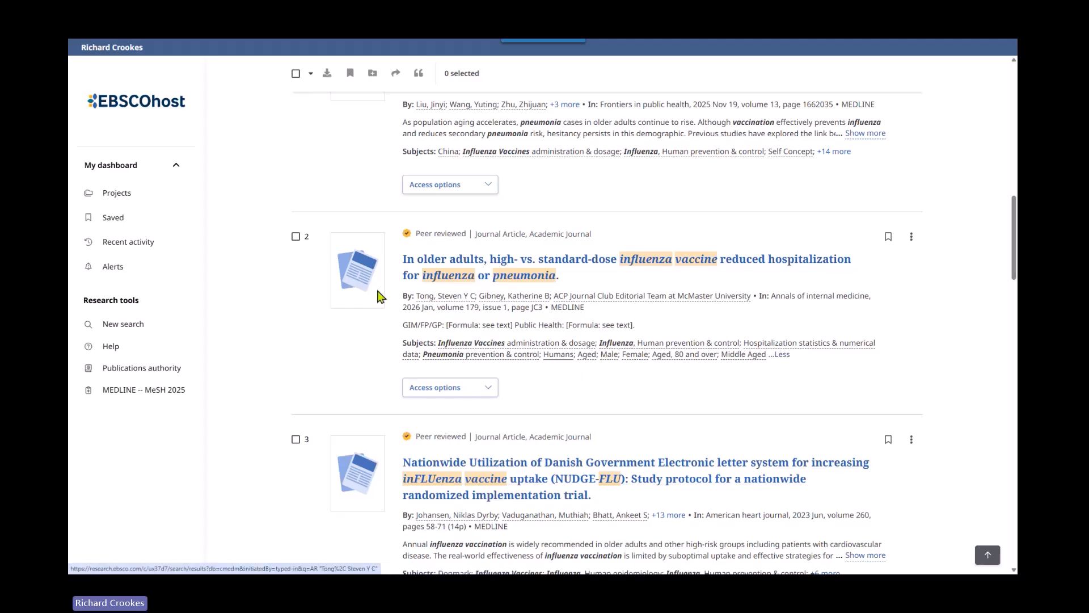
Open the record 2 article on high- vs. standard-dose influenza vaccine and examine its full details, including source, MeSH terms and abstract
left_click(521, 262)
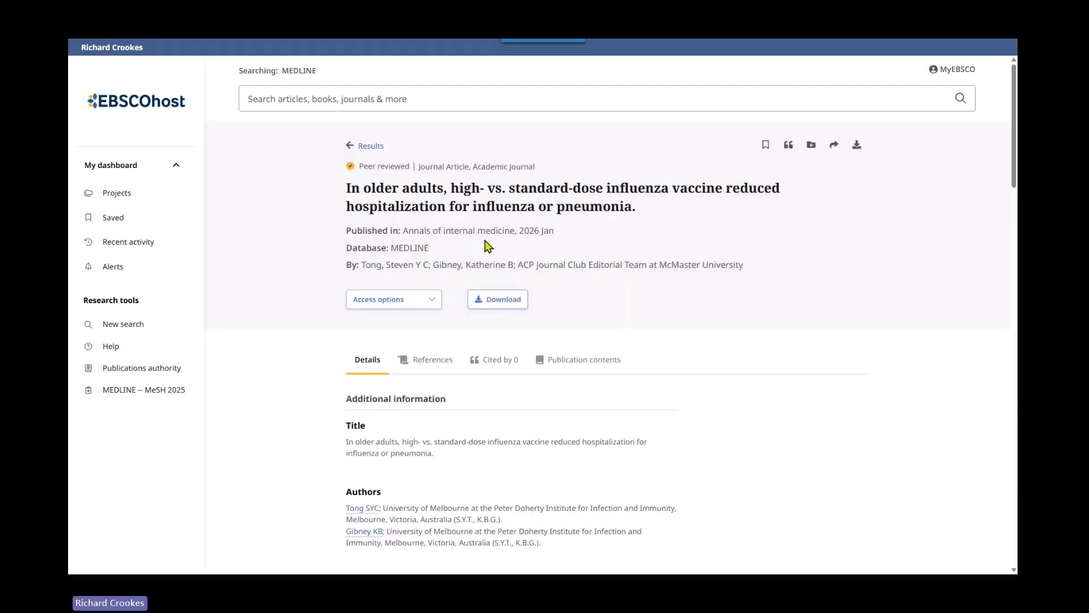
scroll(786, 323, "down", 2)
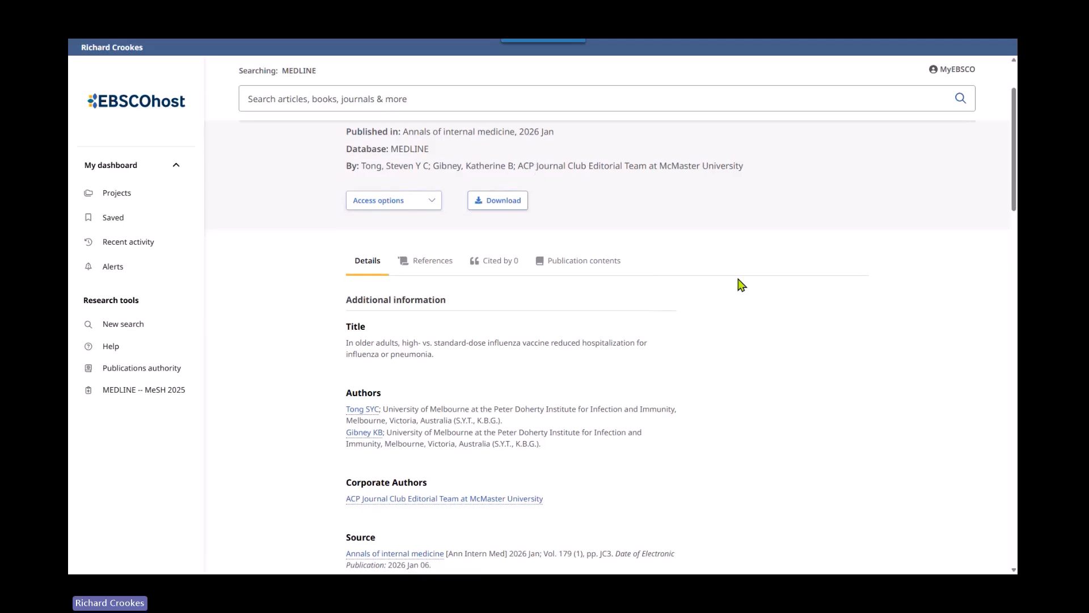
scroll(754, 295, "down", 1)
scroll(754, 294, "down", 2)
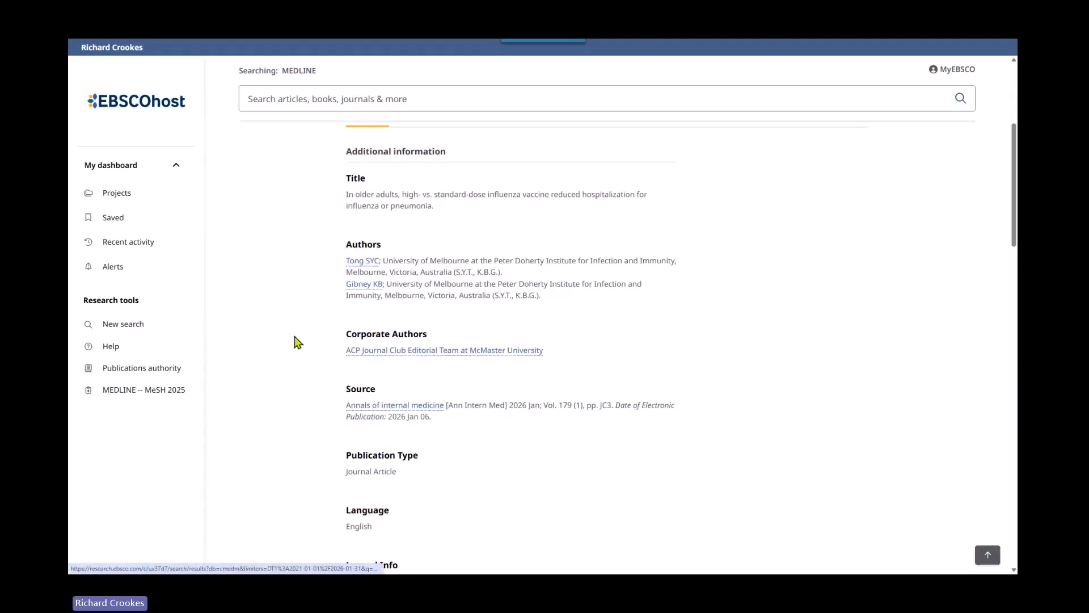
scroll(281, 392, "down", 2)
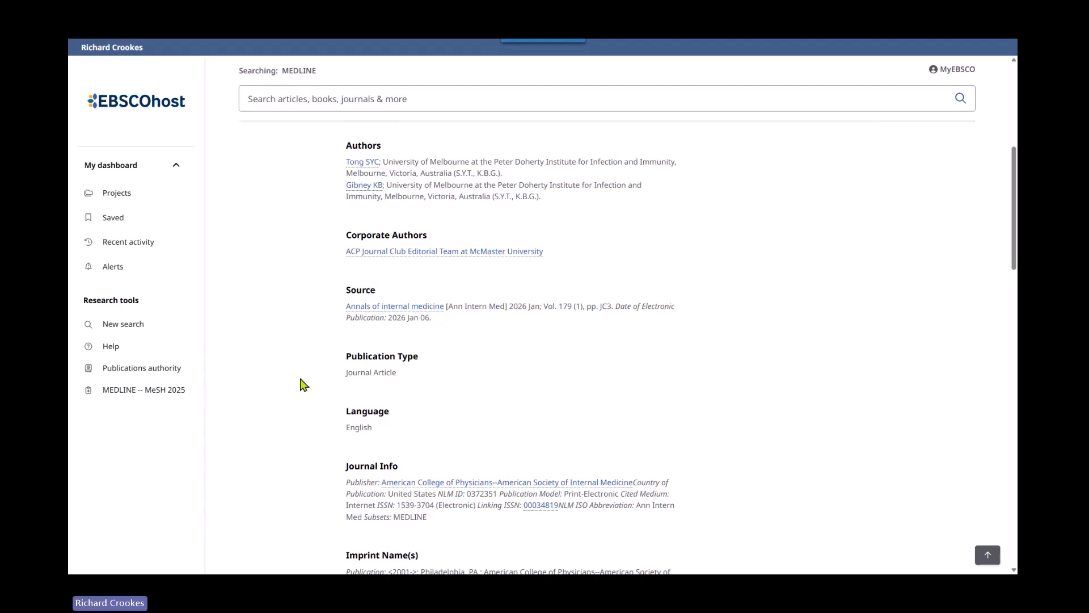
scroll(305, 385, "down", 7)
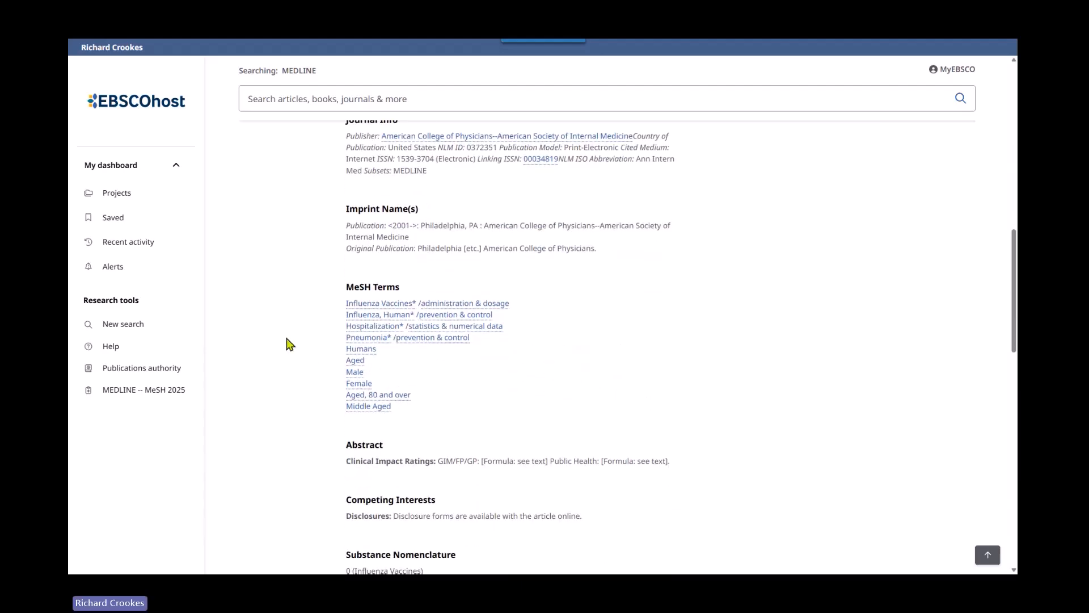
scroll(301, 370, "down", 3)
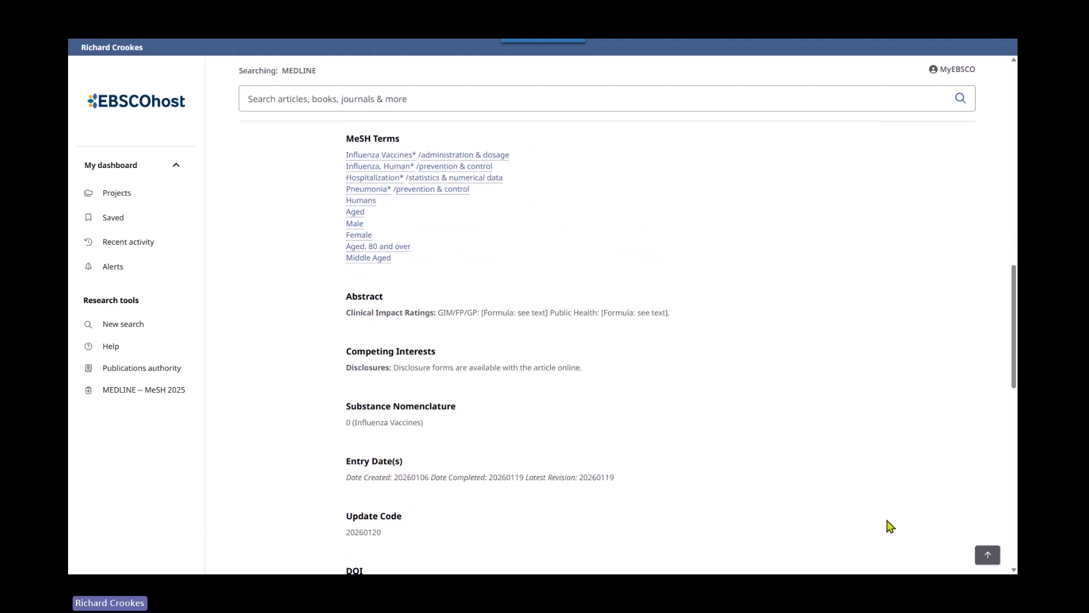
left_click(988, 554)
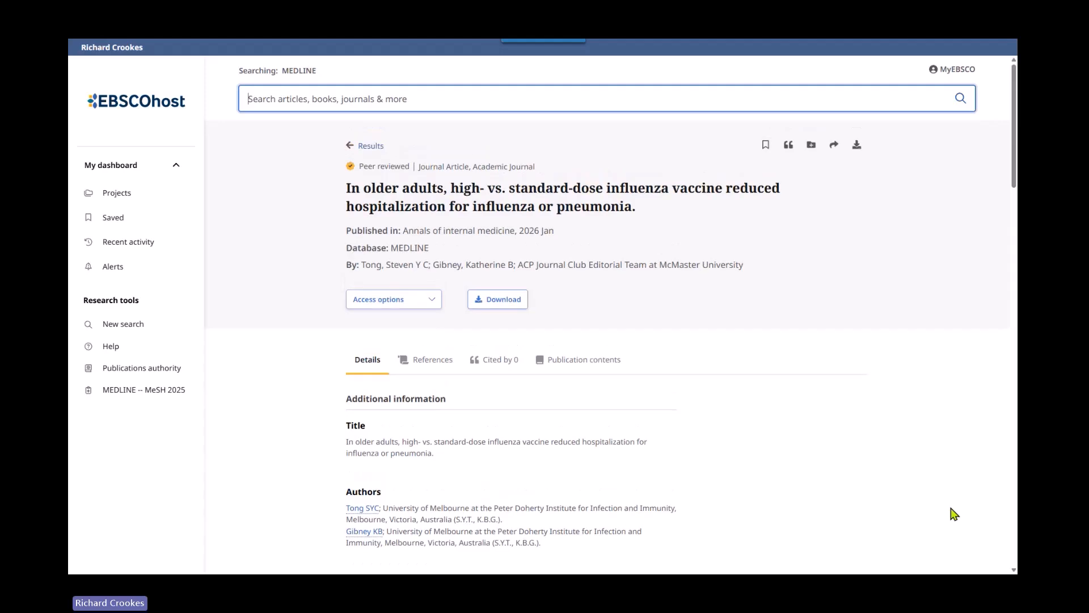
Examine the article's references, and return to its details
left_click(444, 369)
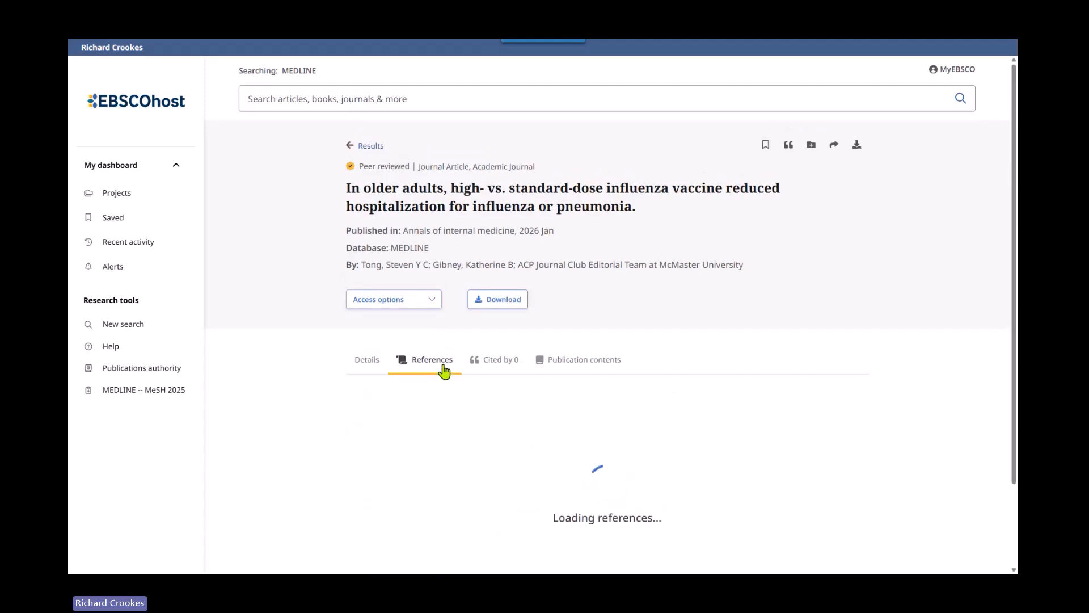
scroll(344, 340, "down", 2)
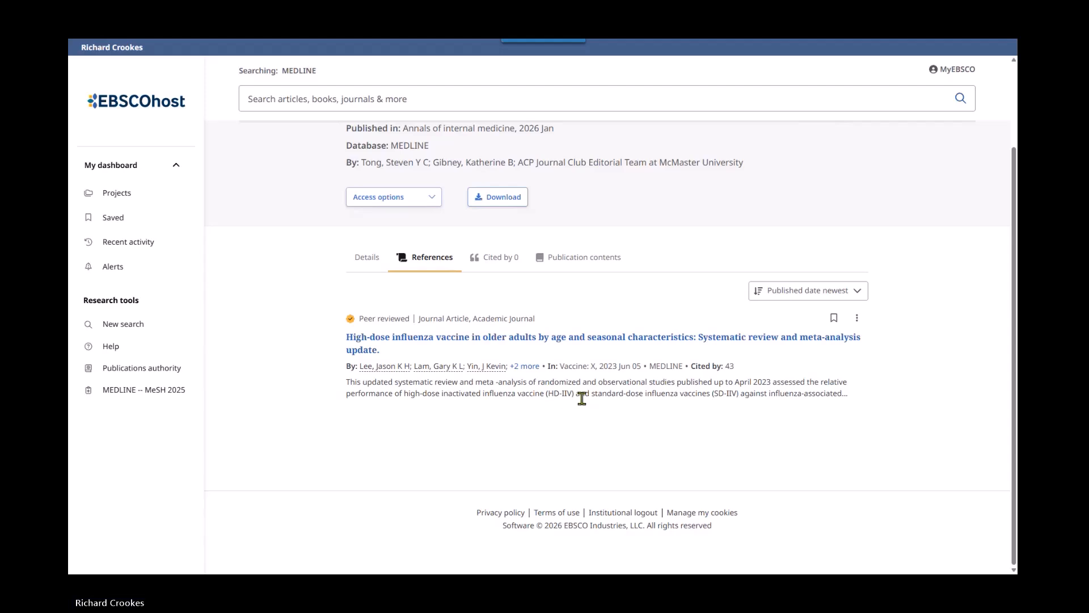
scroll(581, 397, "up", 2)
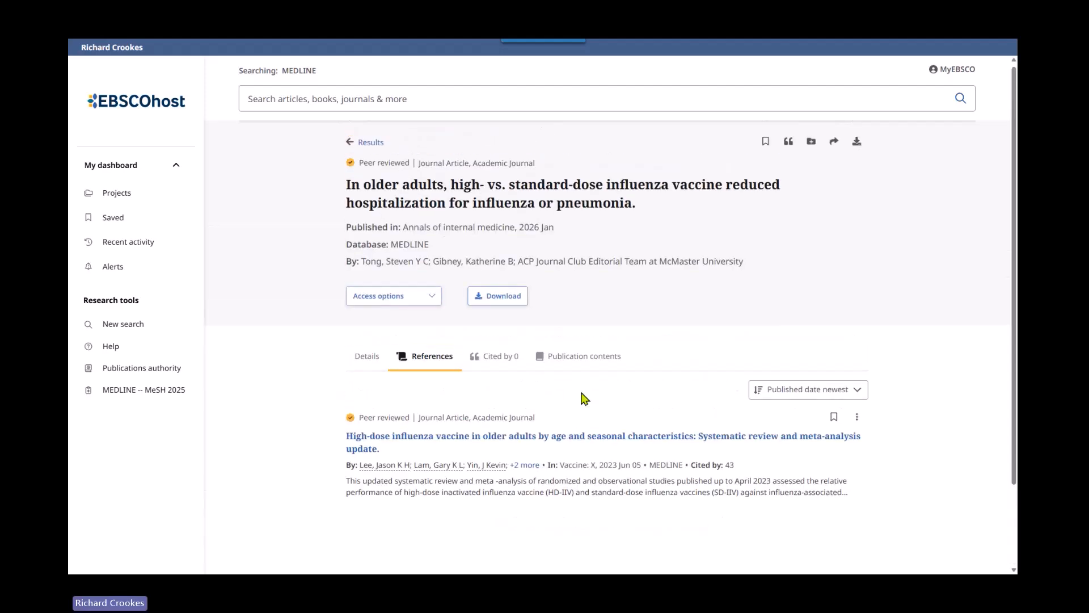
left_click(362, 359)
Open the article's PDF, look through its pages, dismiss the external links notice and return to the record
left_click(429, 298)
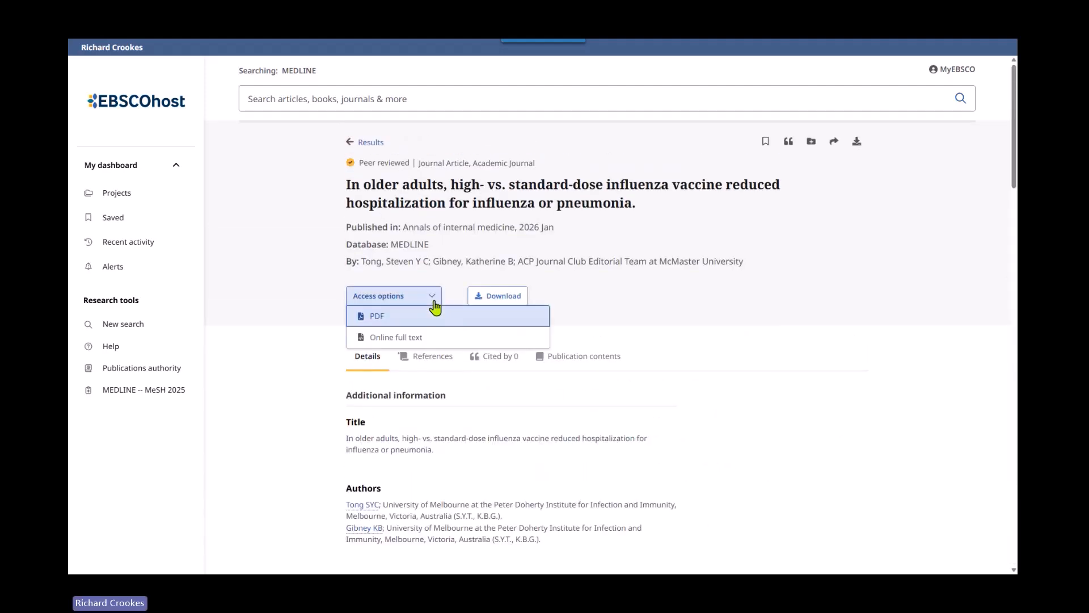
left_click(380, 318)
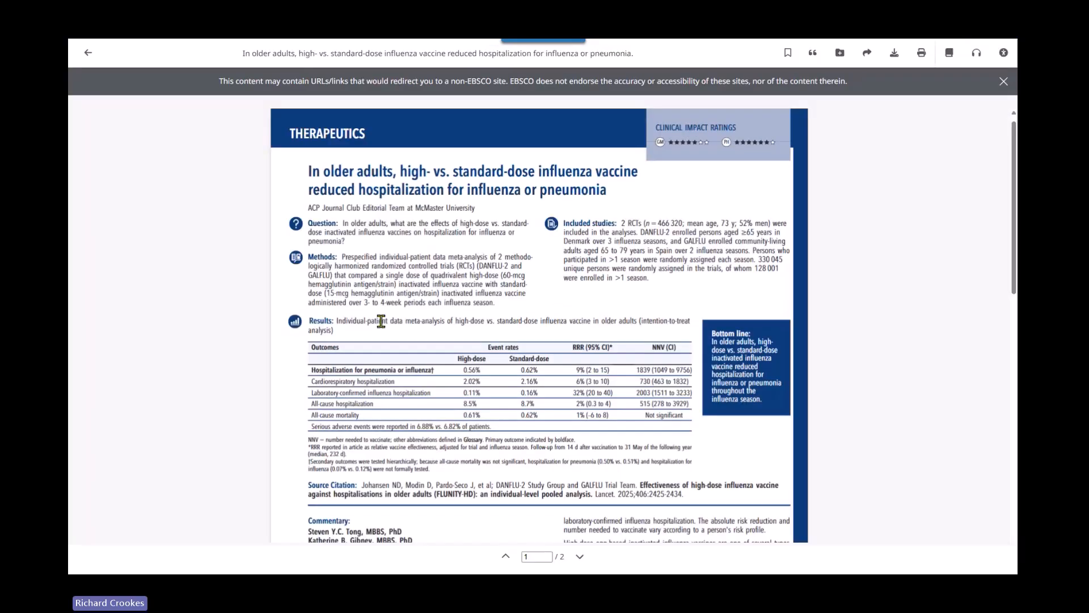
scroll(496, 358, "down", 2)
scroll(496, 357, "down", 12)
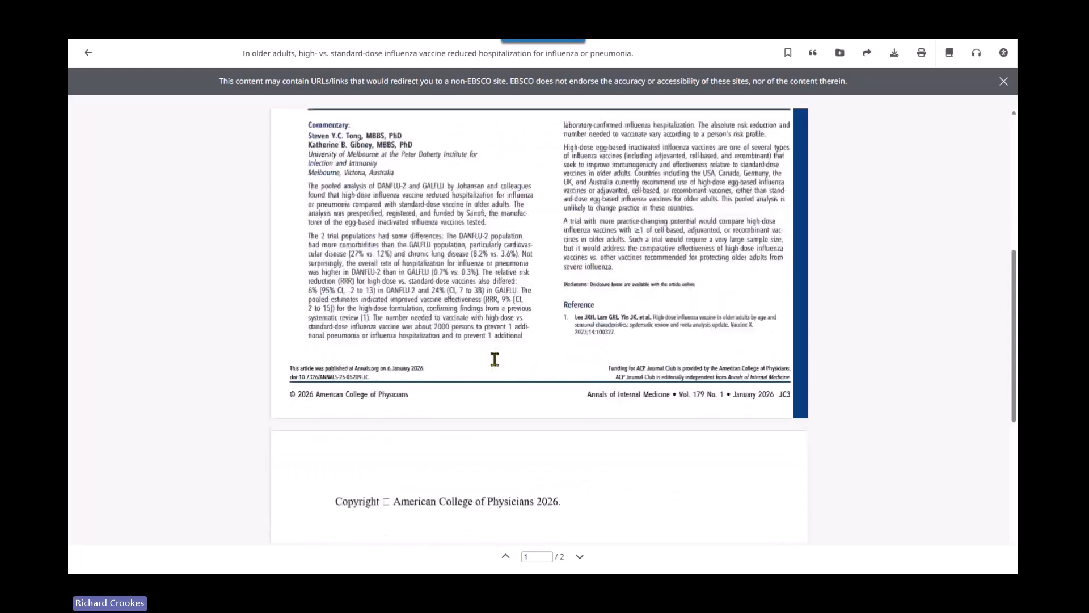
scroll(495, 375, "up", 15)
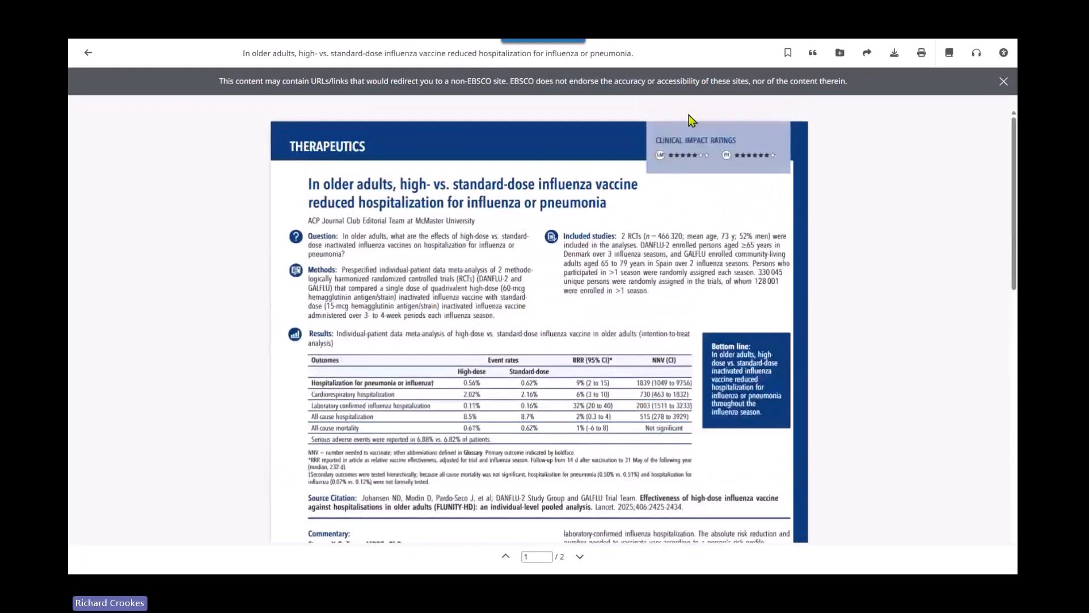
left_click(1004, 82)
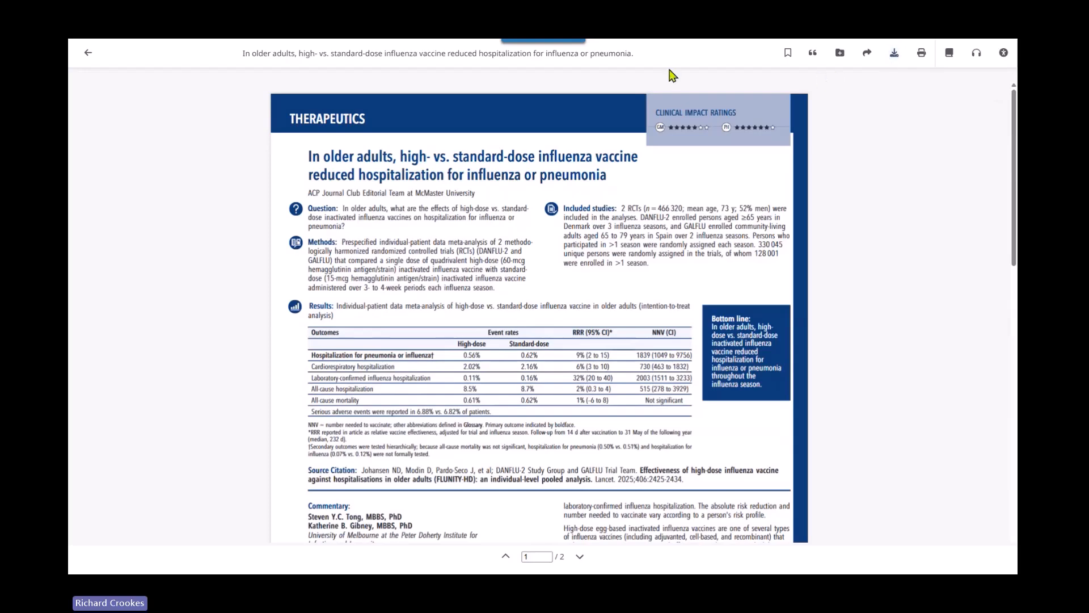
left_click(90, 55)
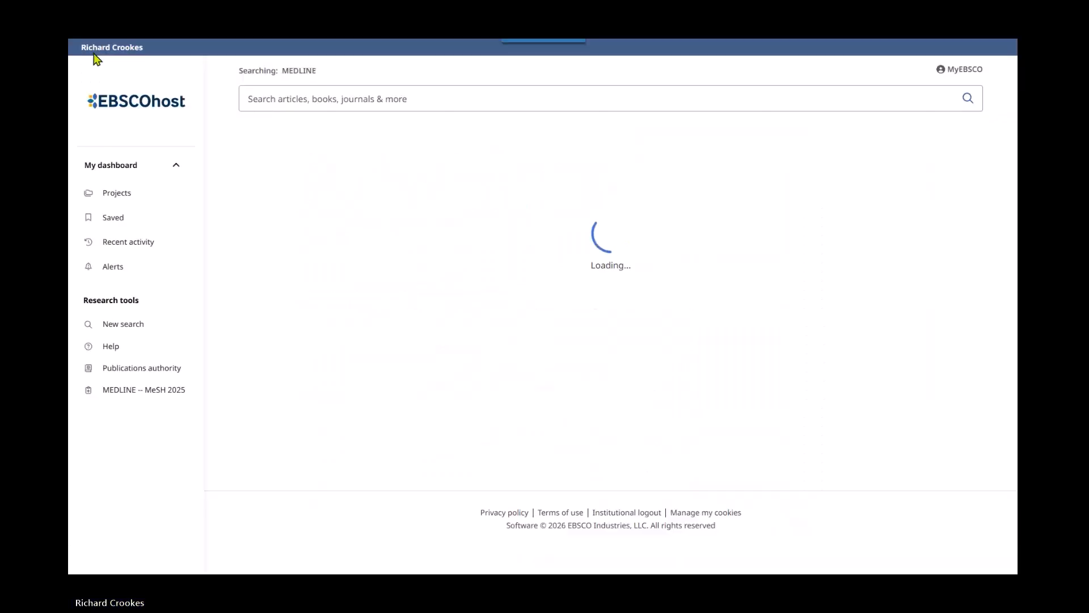
Return to the results list and look through records 2 to 5
left_click(368, 146)
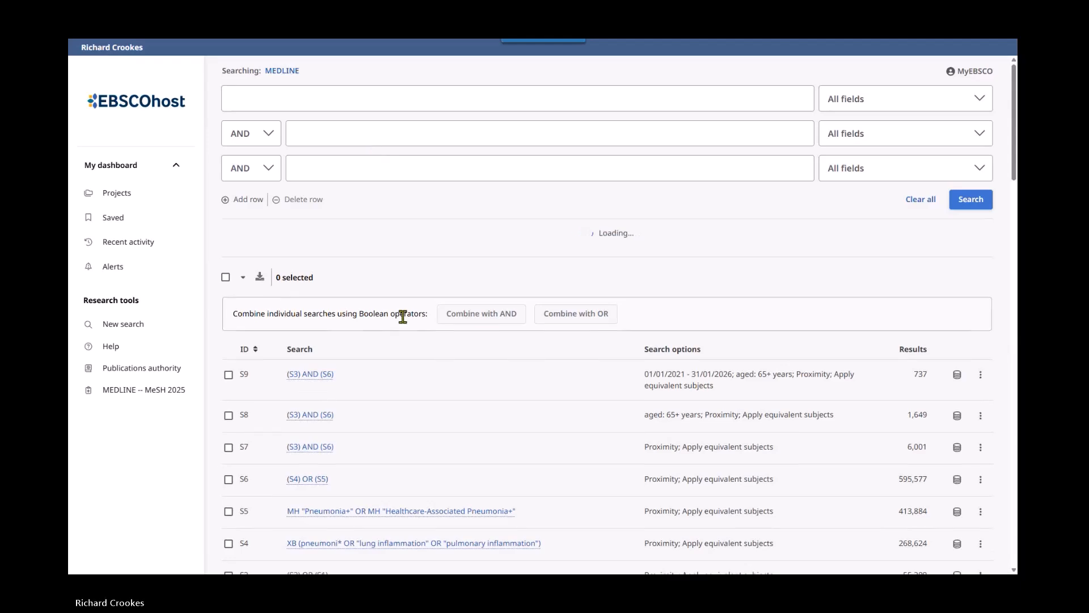
scroll(262, 290, "down", 5)
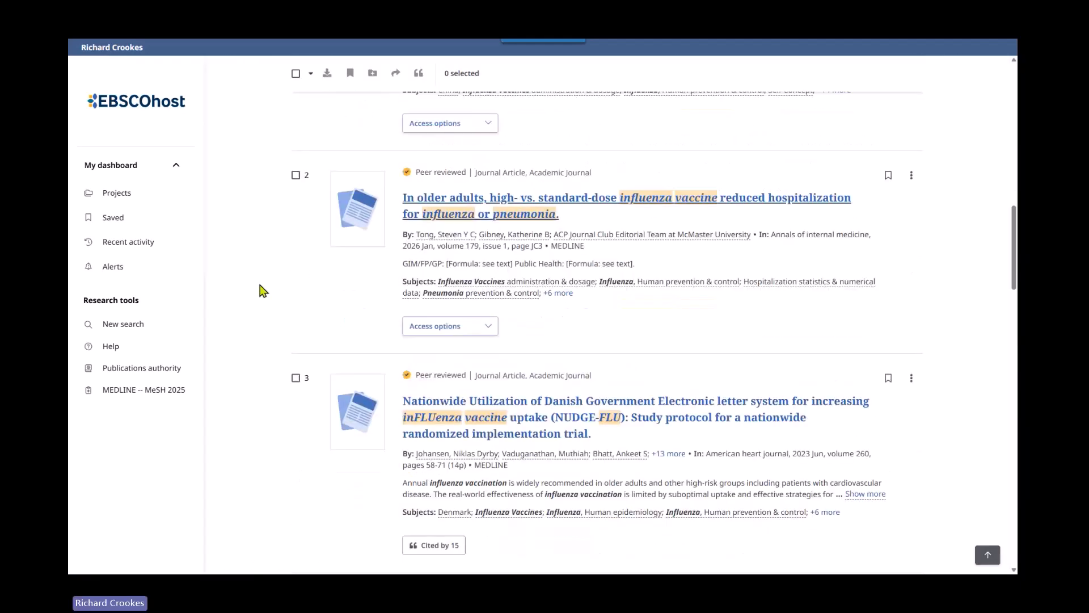
scroll(262, 291, "down", 2)
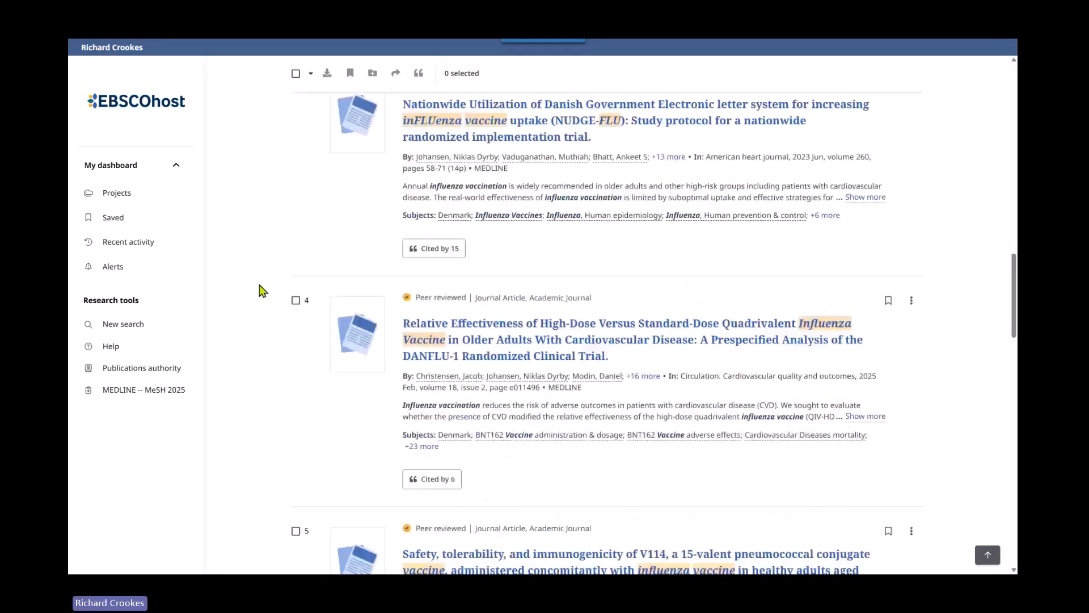
scroll(262, 290, "down", 2)
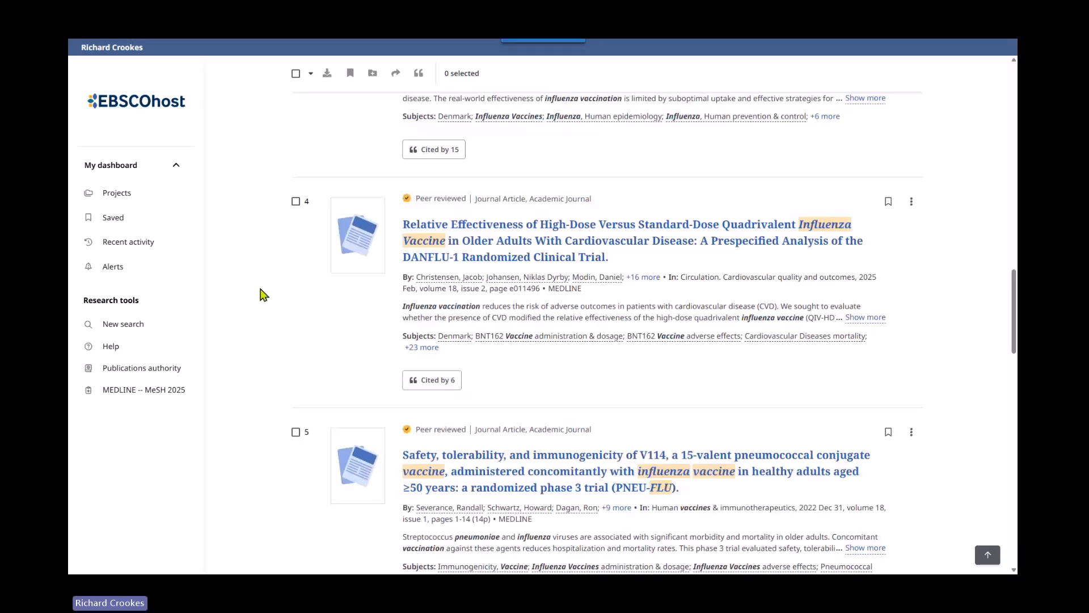
Sort the search history by ID in ascending order, from S1 to S9
scroll(262, 293, "up", 20)
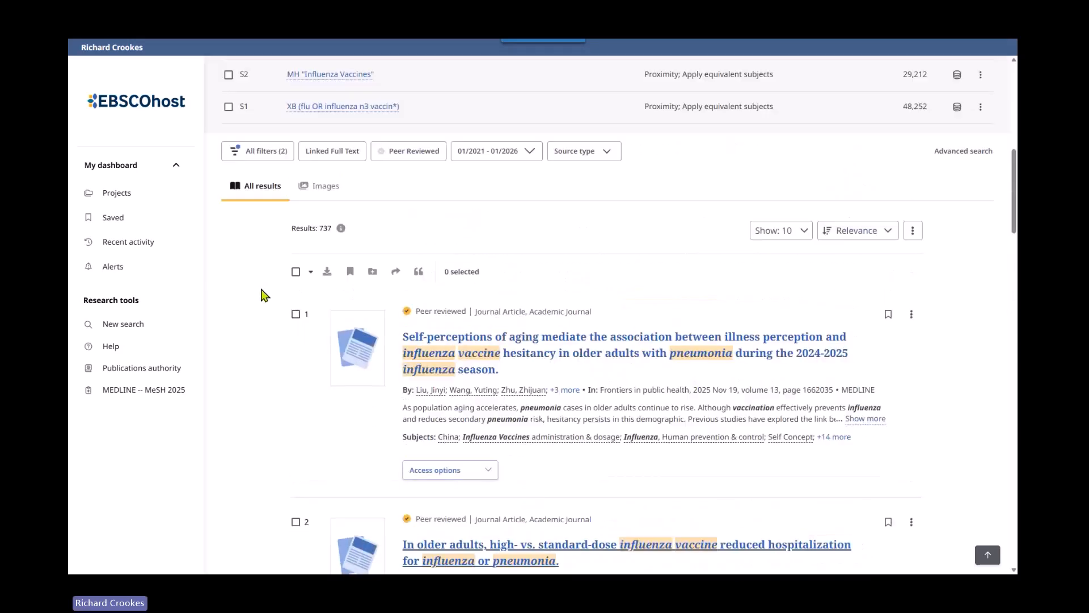
scroll(264, 295, "up", 4)
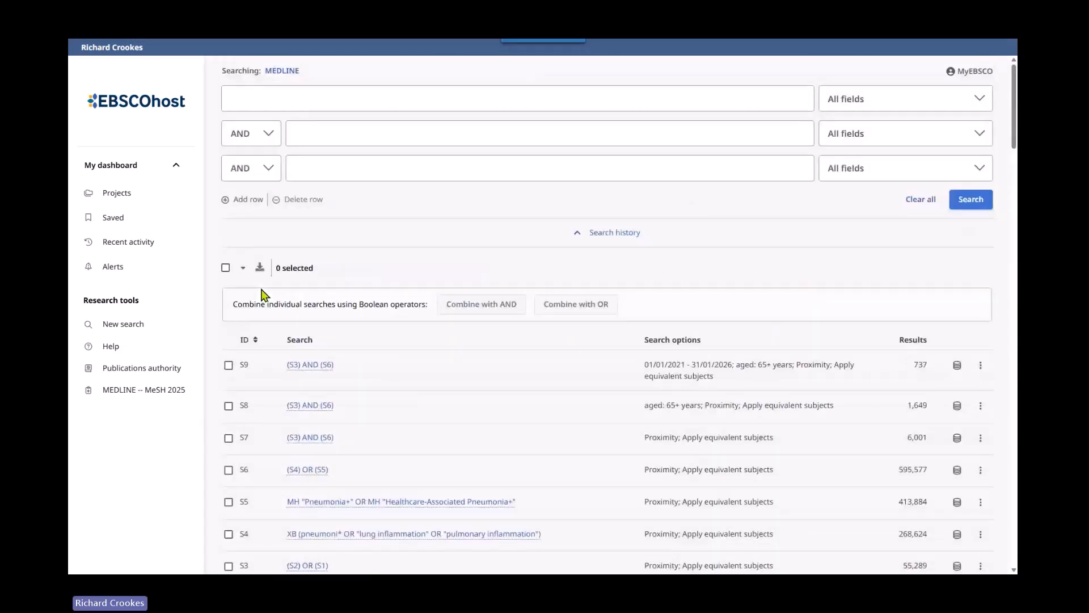
scroll(262, 293, "down", 3)
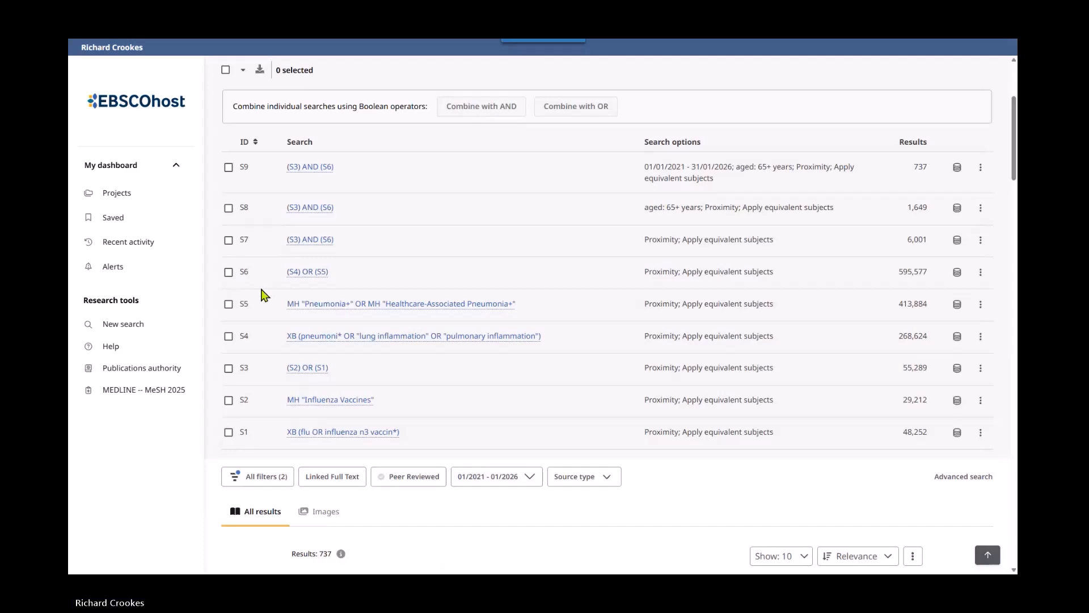
scroll(278, 319, "up", 1)
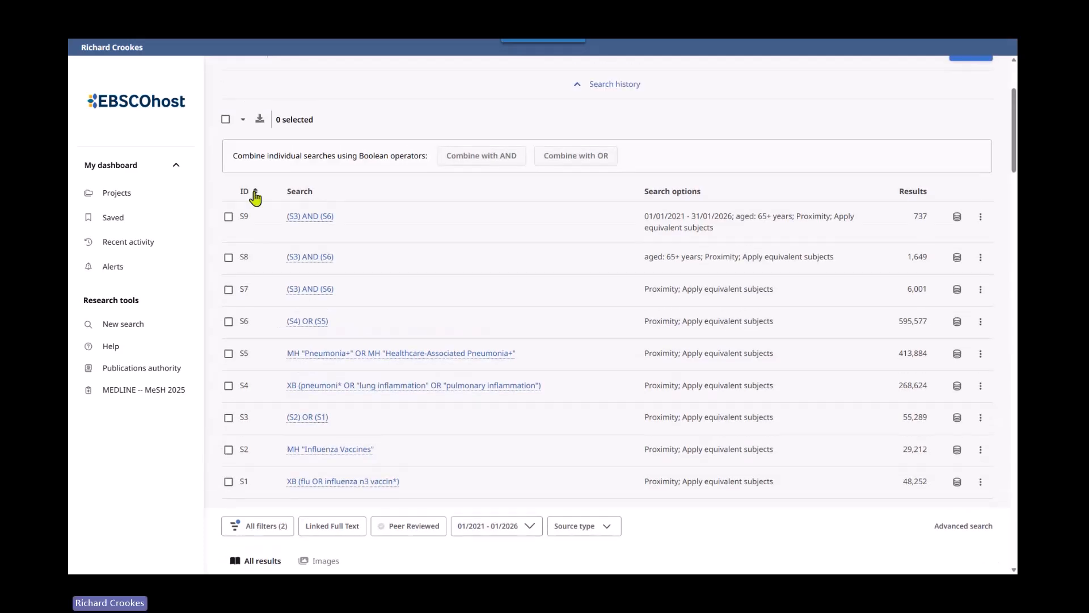
left_click(250, 187)
Check the bulk selection options for the results and set the list to show 50 results per page
scroll(603, 356, "down", 3)
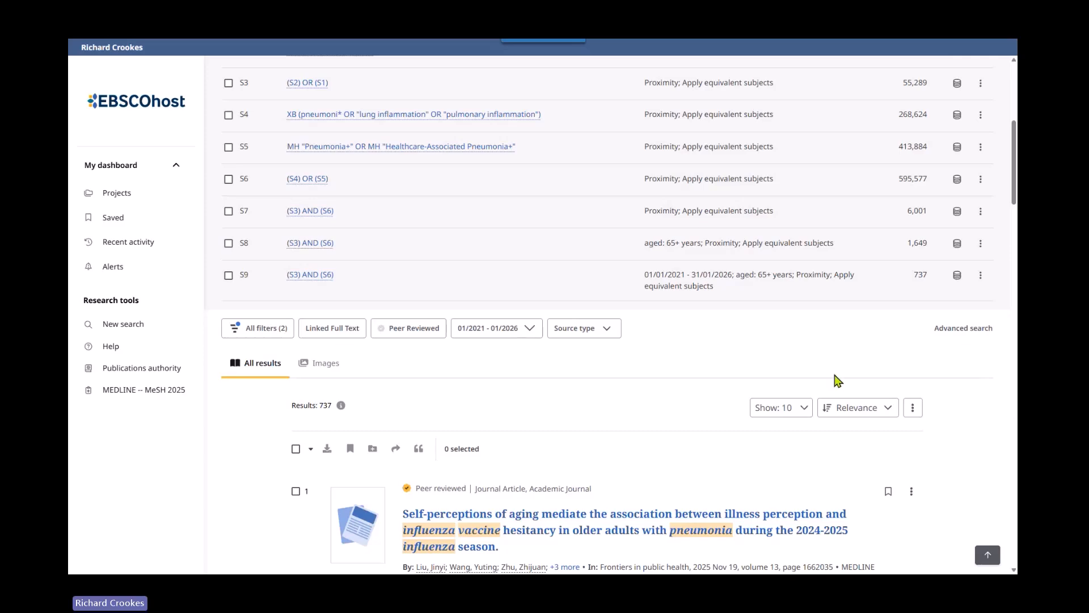
scroll(790, 338, "down", 4)
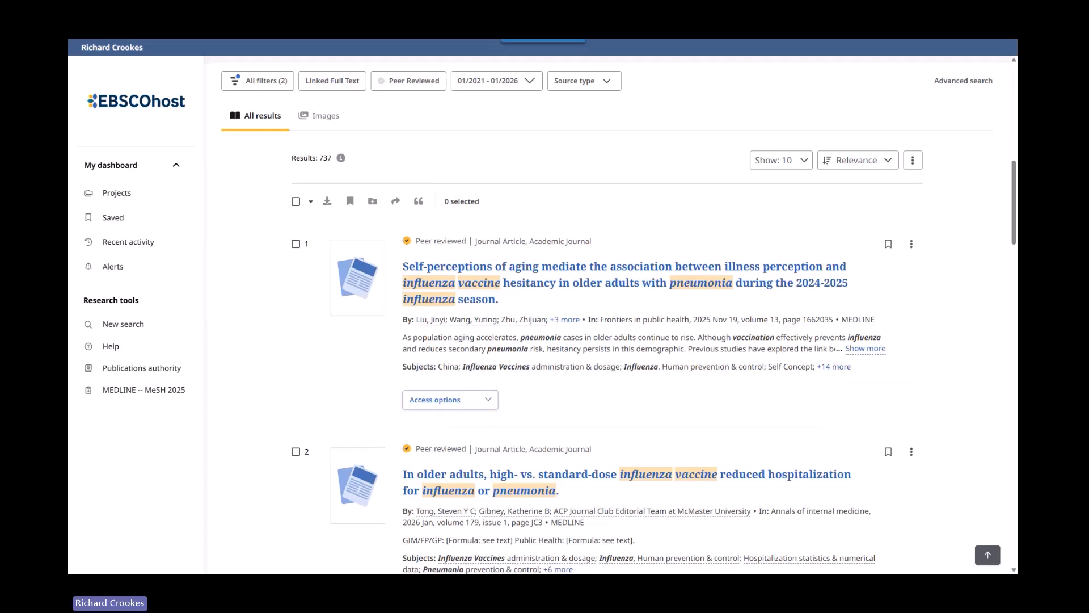
left_click(310, 204)
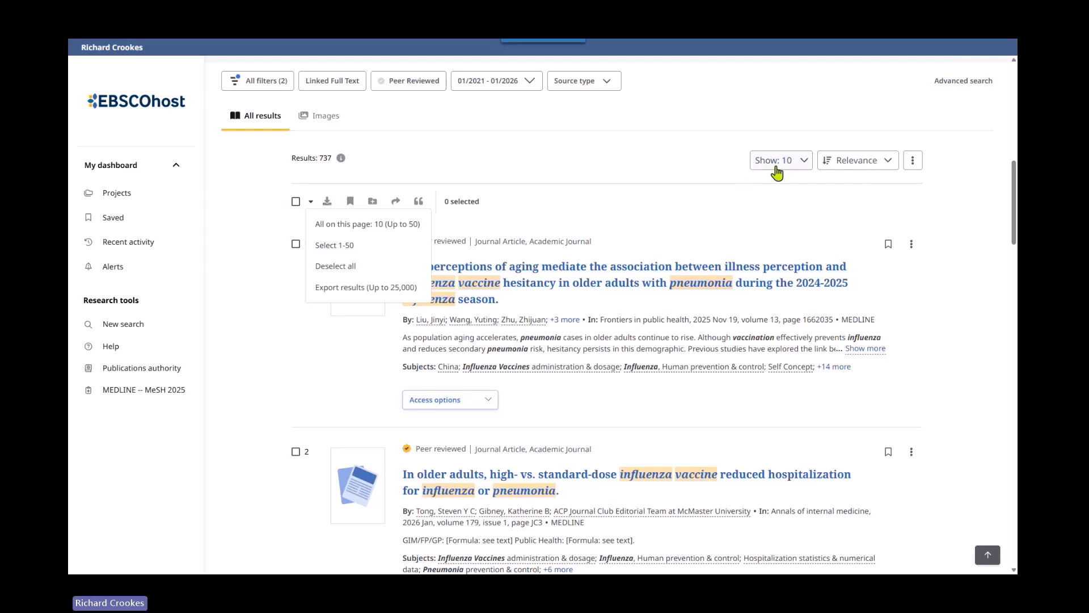
left_click(796, 164)
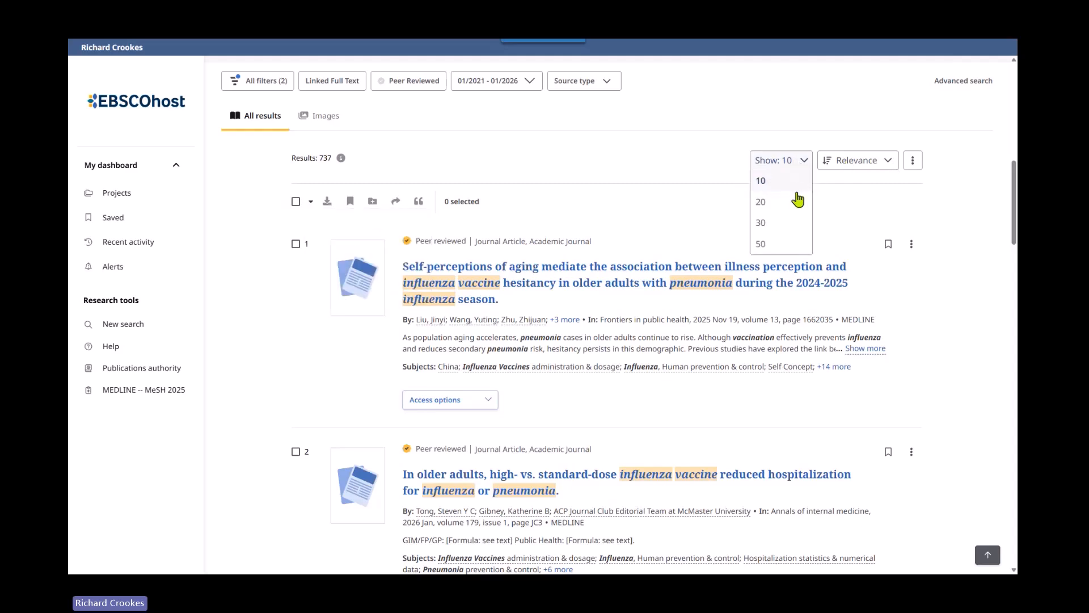
left_click(776, 244)
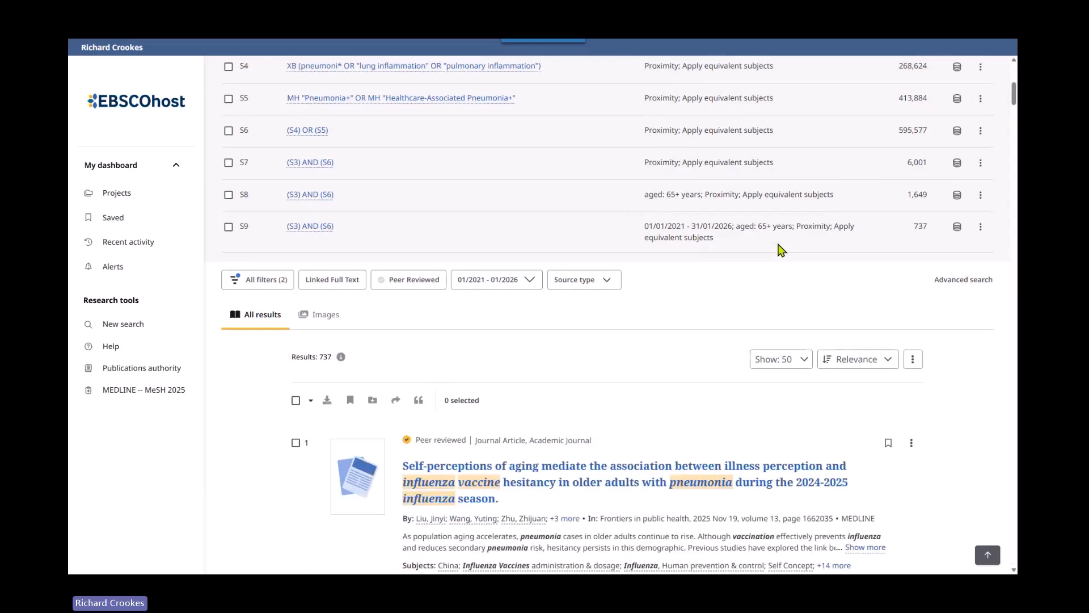
Select all 50 results on the current page
scroll(782, 250, "down", 1)
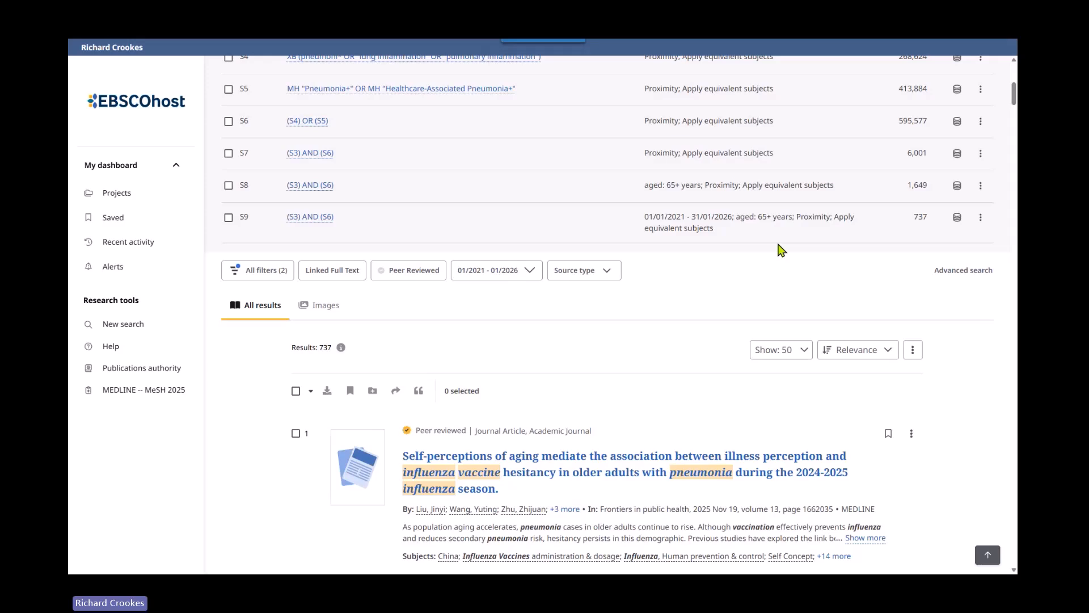
scroll(796, 267, "down", 3)
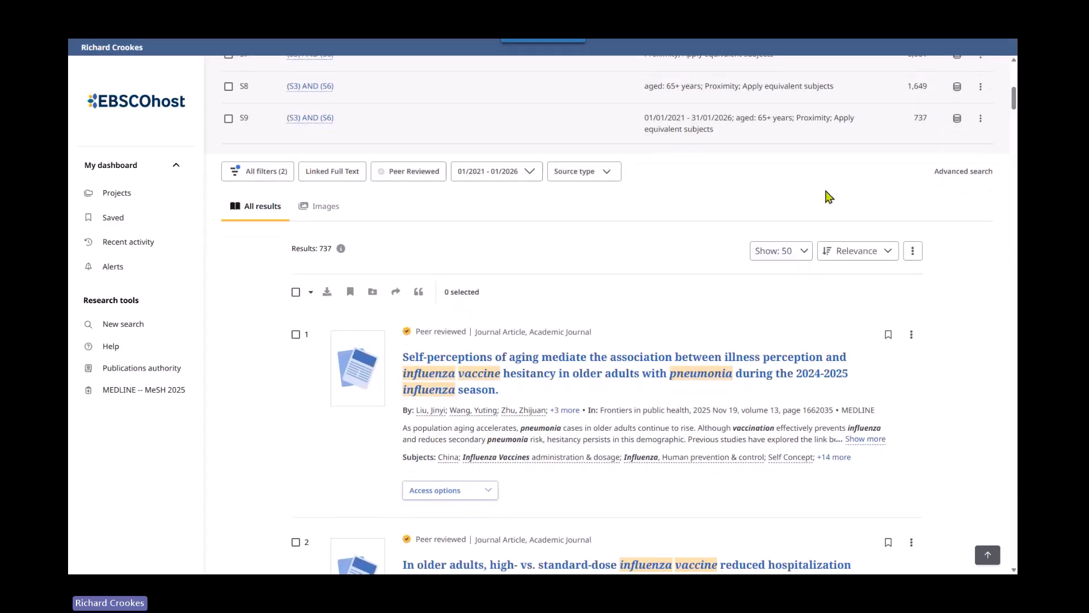
left_click(296, 293)
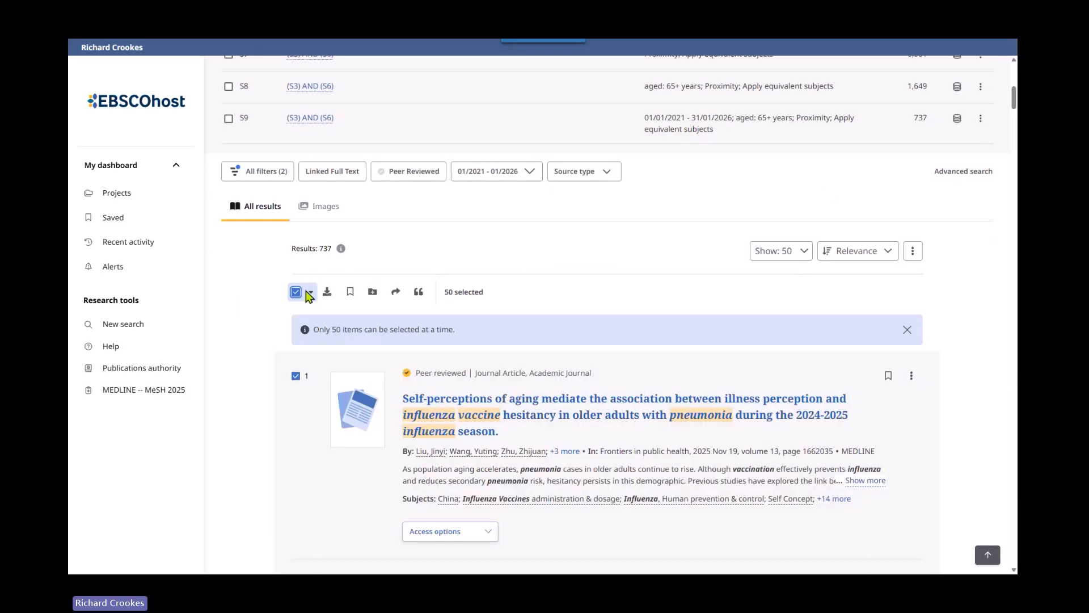
Select results 1-50 and save them to the saved records
left_click(311, 293)
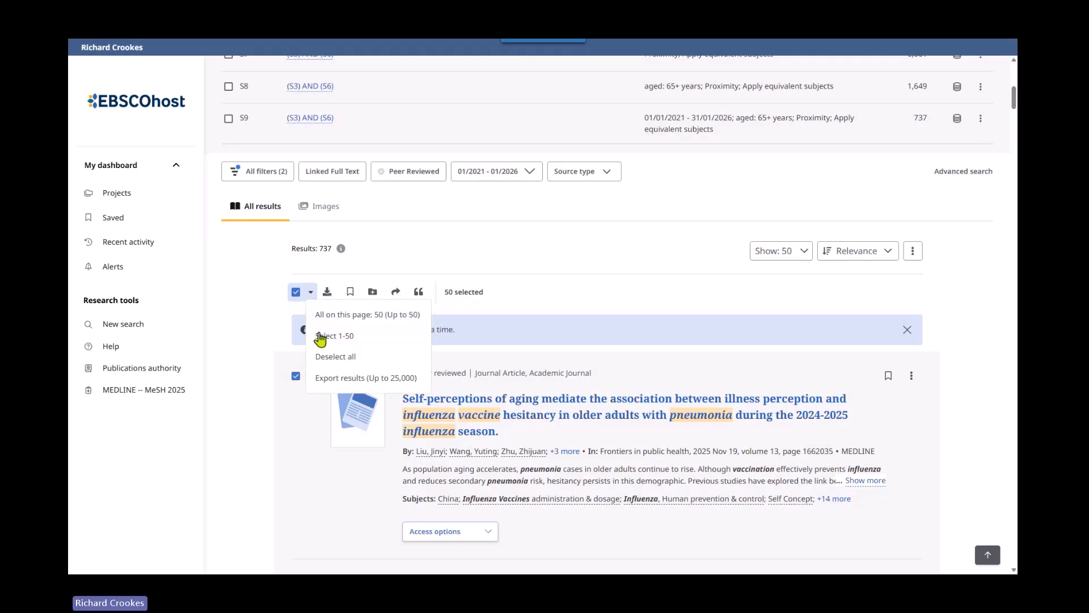
left_click(319, 338)
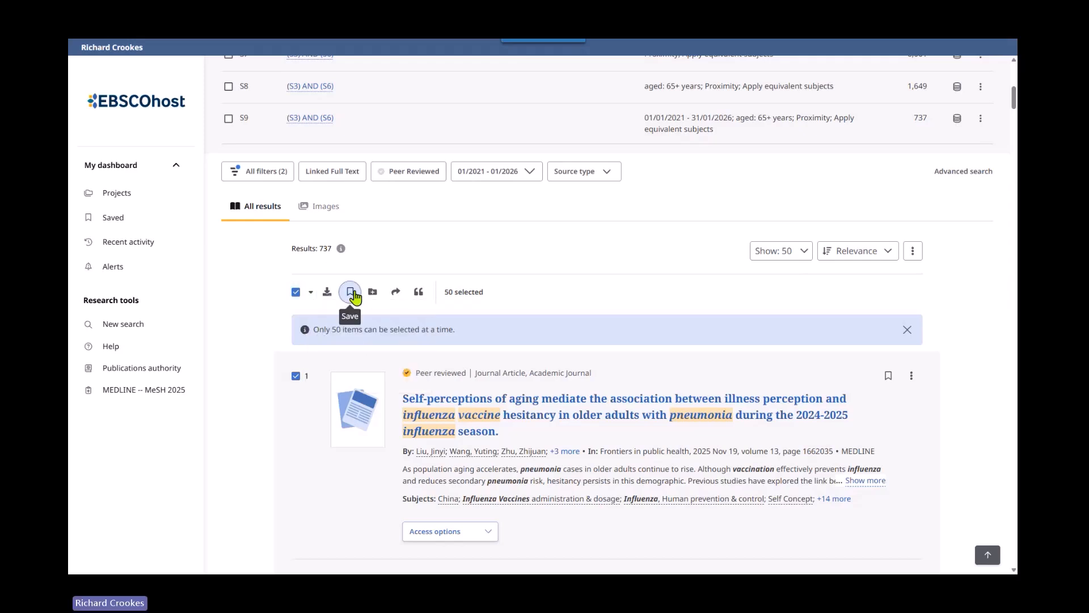
left_click(352, 293)
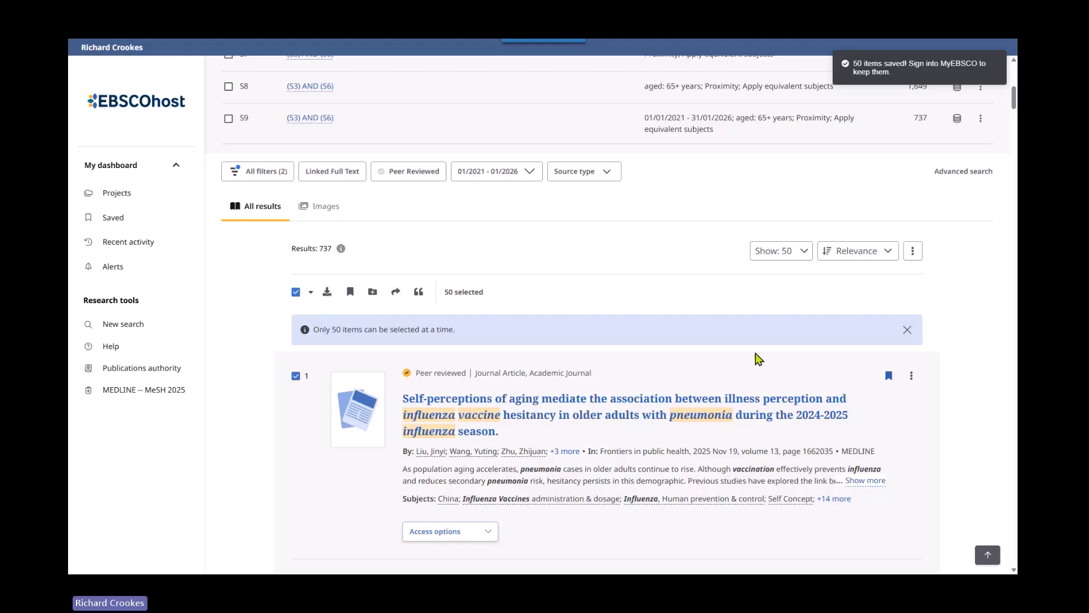
Look through the list of saved records and return to the search results list
left_click(116, 218)
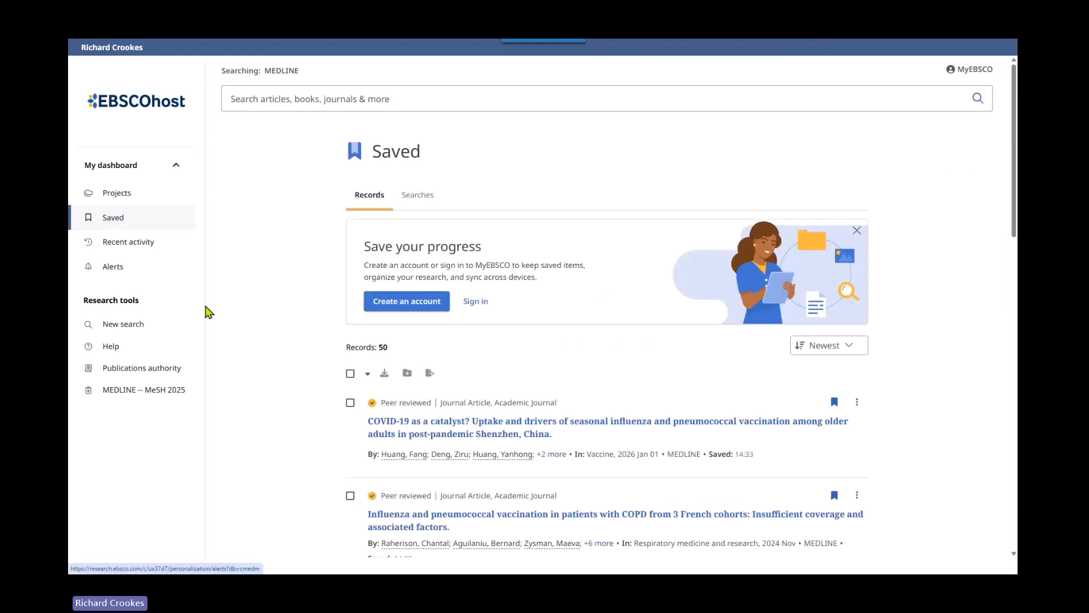
scroll(318, 392, "down", 5)
scroll(312, 394, "down", 5)
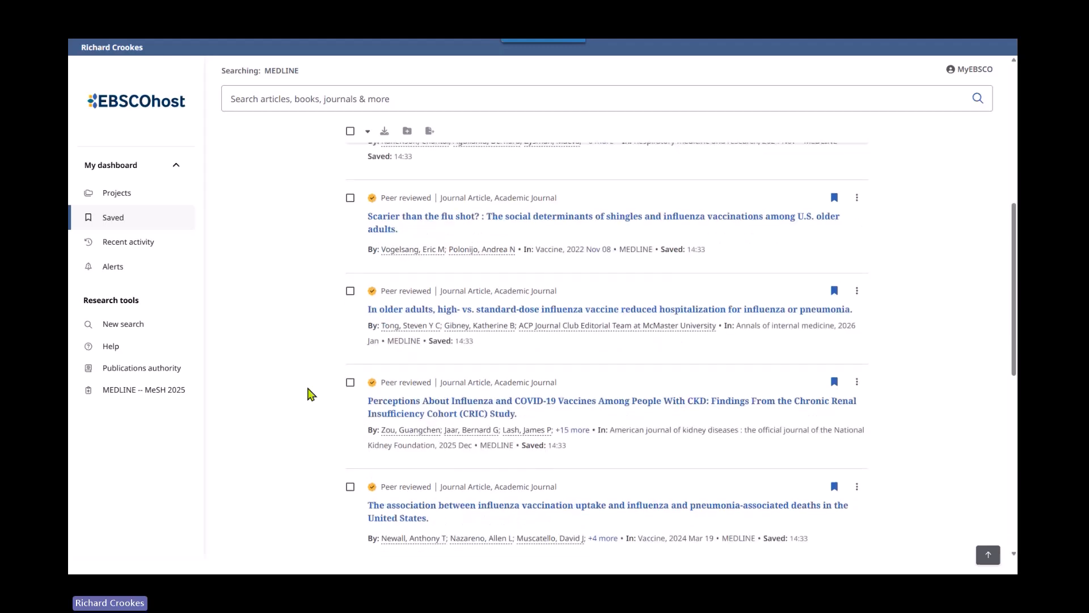
scroll(300, 394, "up", 10)
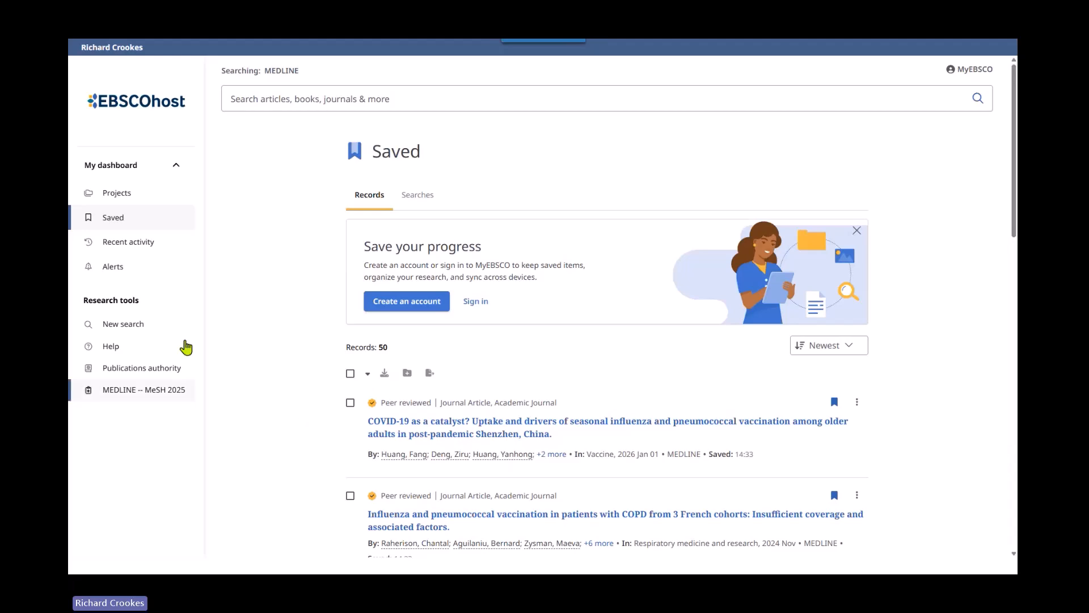
key("F11")
left_click(79, 71)
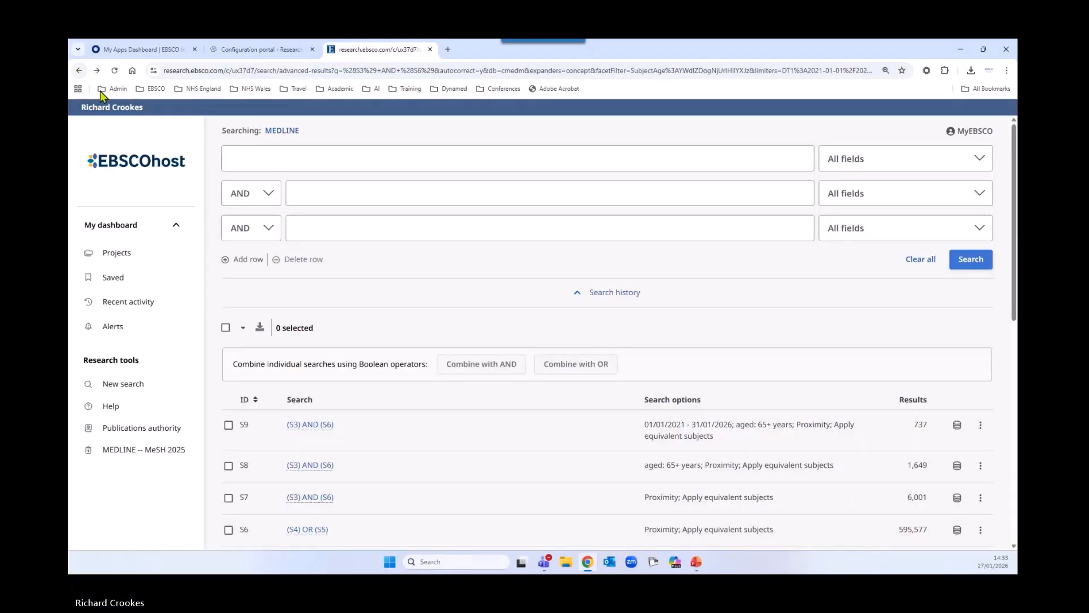
scroll(427, 297, "down", 15)
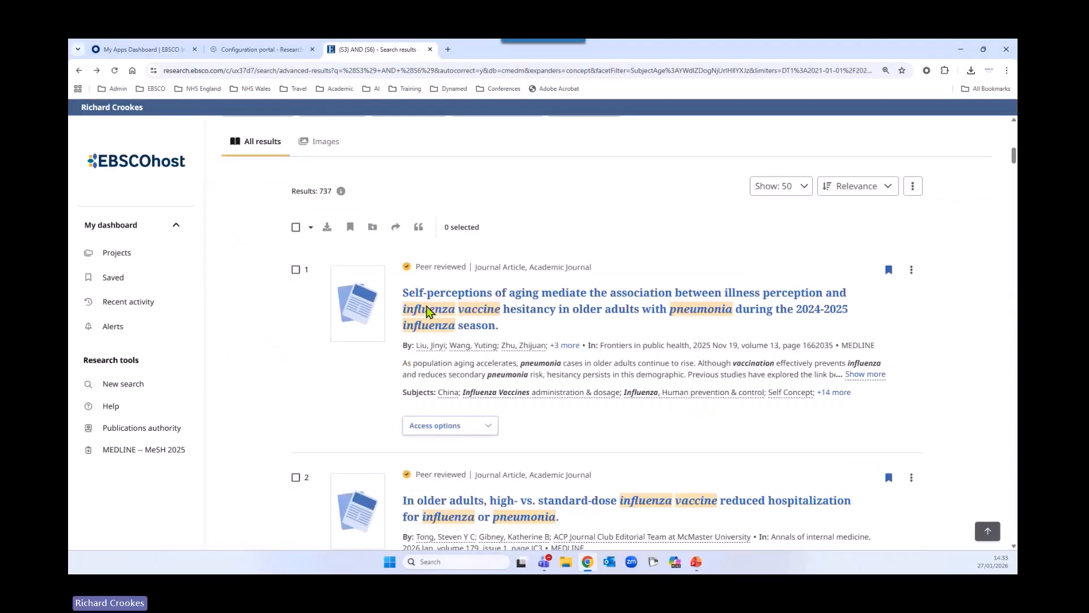
scroll(428, 311, "down", 1)
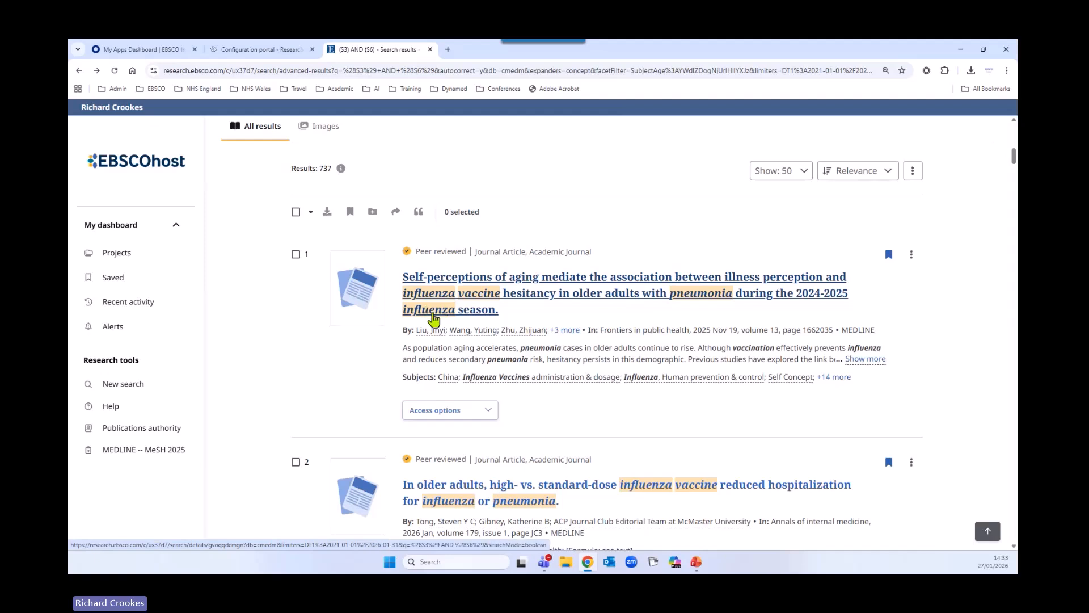
Select all results on the current page and check the download formats offered for them
left_click(296, 212)
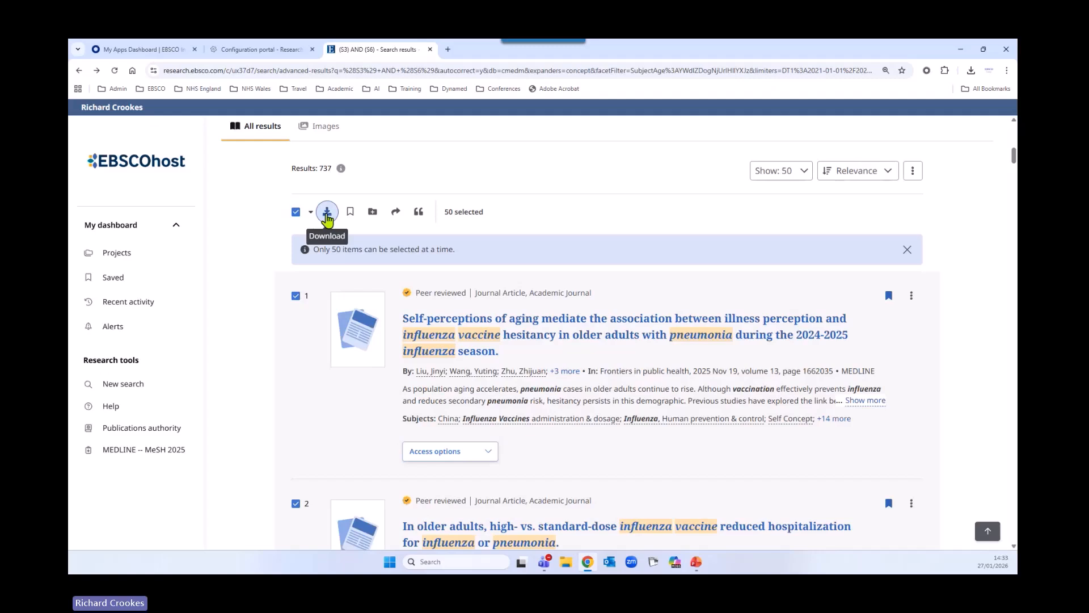
left_click(327, 218)
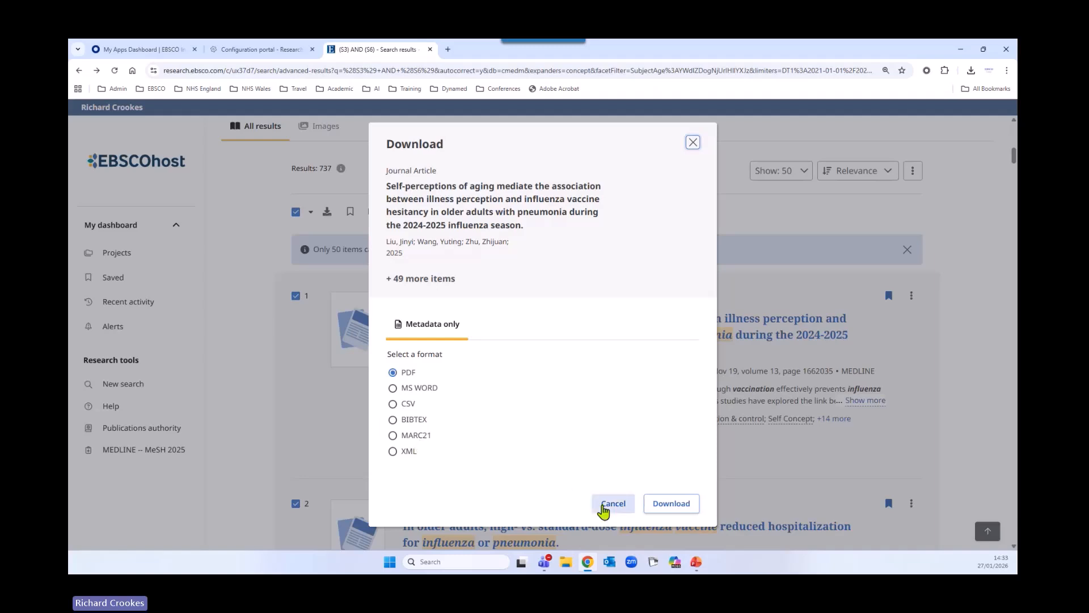
left_click(605, 508)
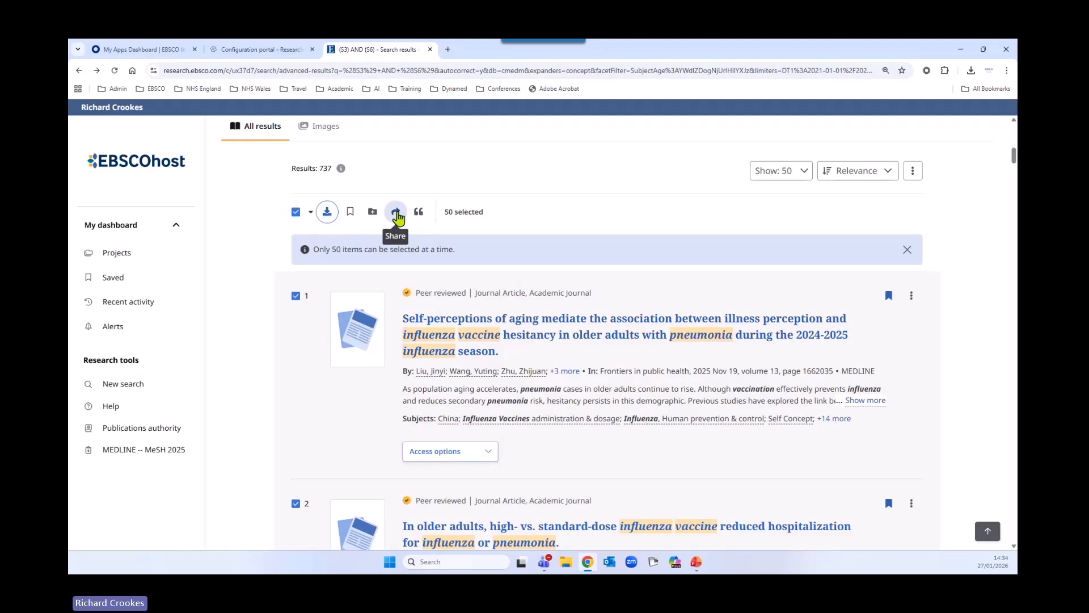
Share the 50 selected results by email, filling in the recipient's email address and sending the message
left_click(396, 213)
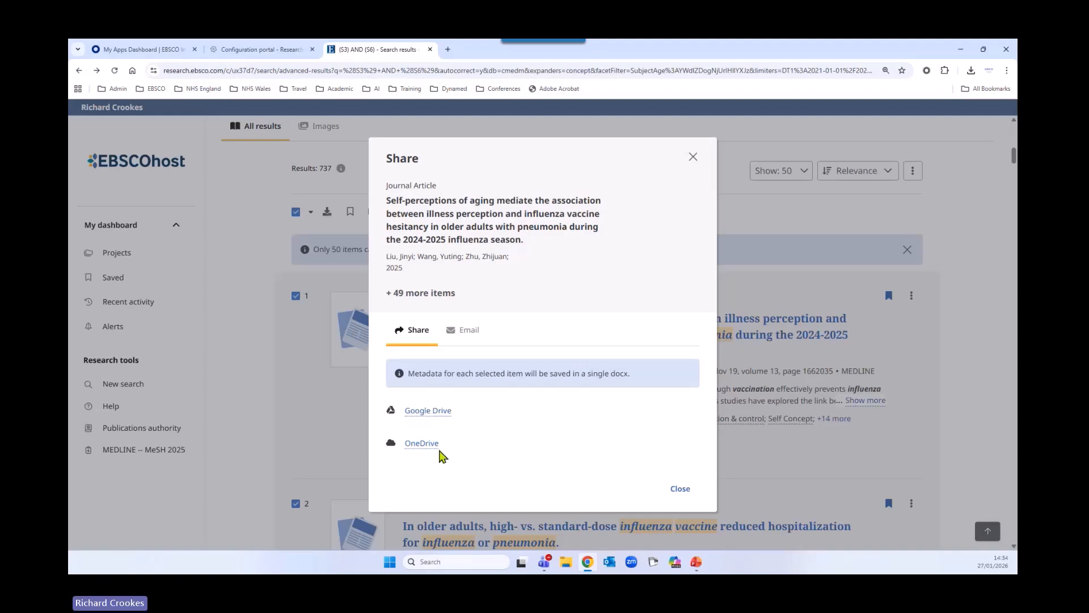
left_click(463, 330)
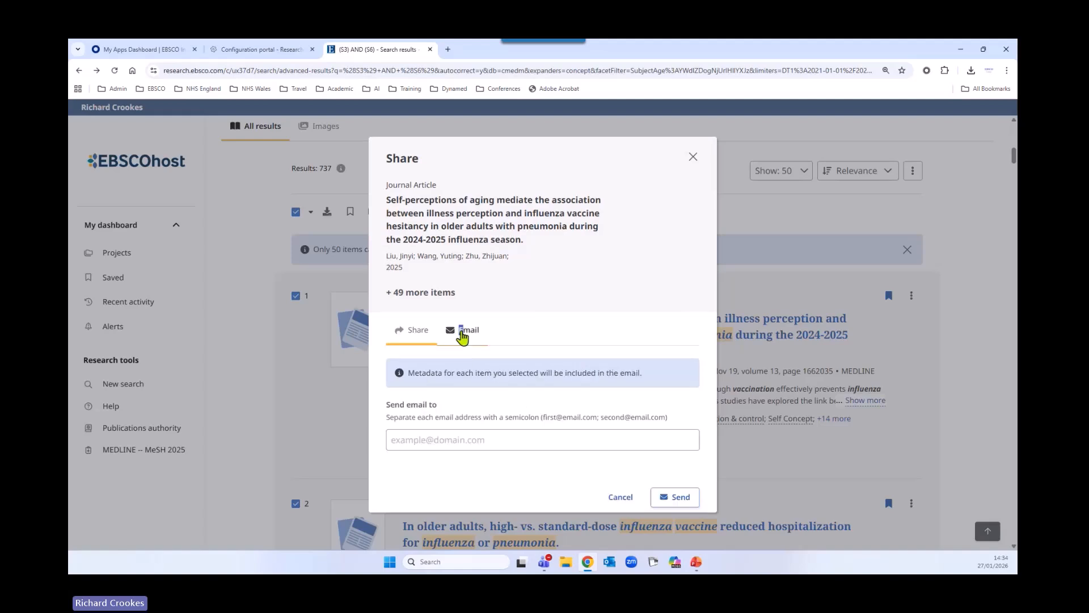
left_click(412, 437)
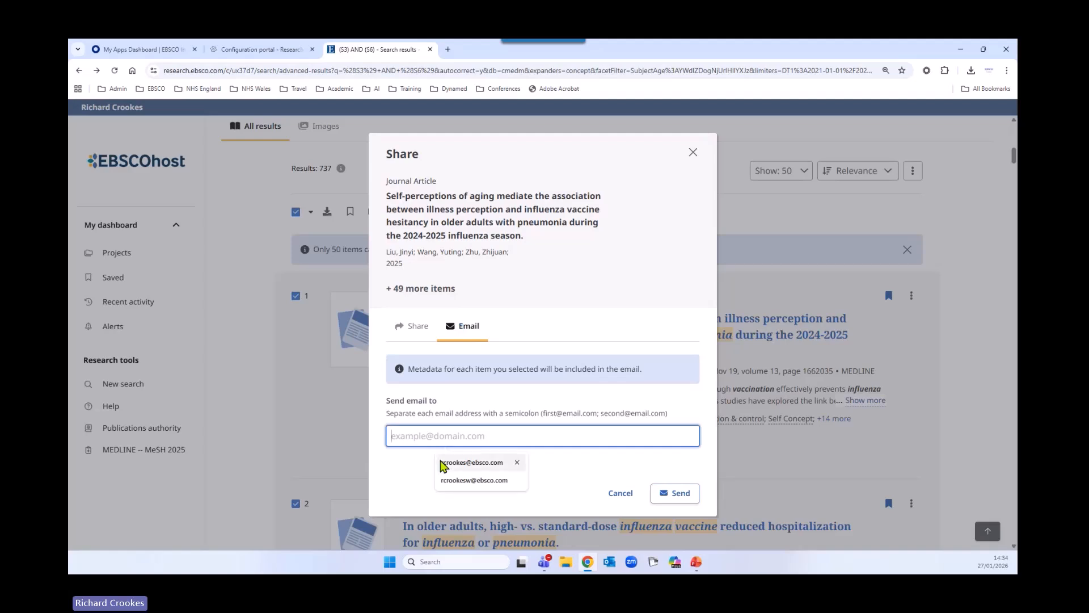
left_click(448, 465)
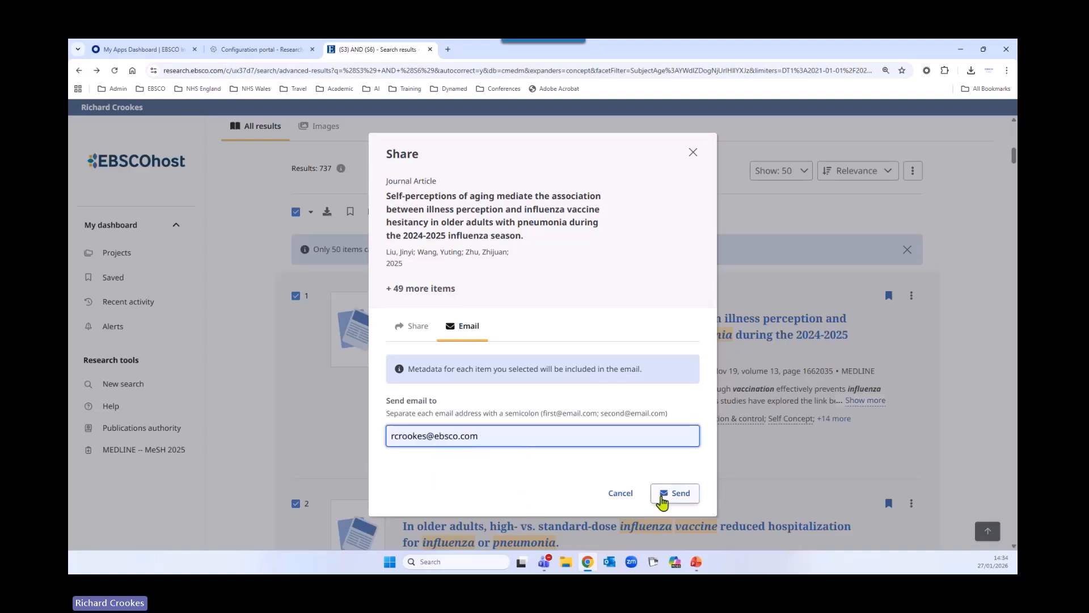
left_click(663, 494)
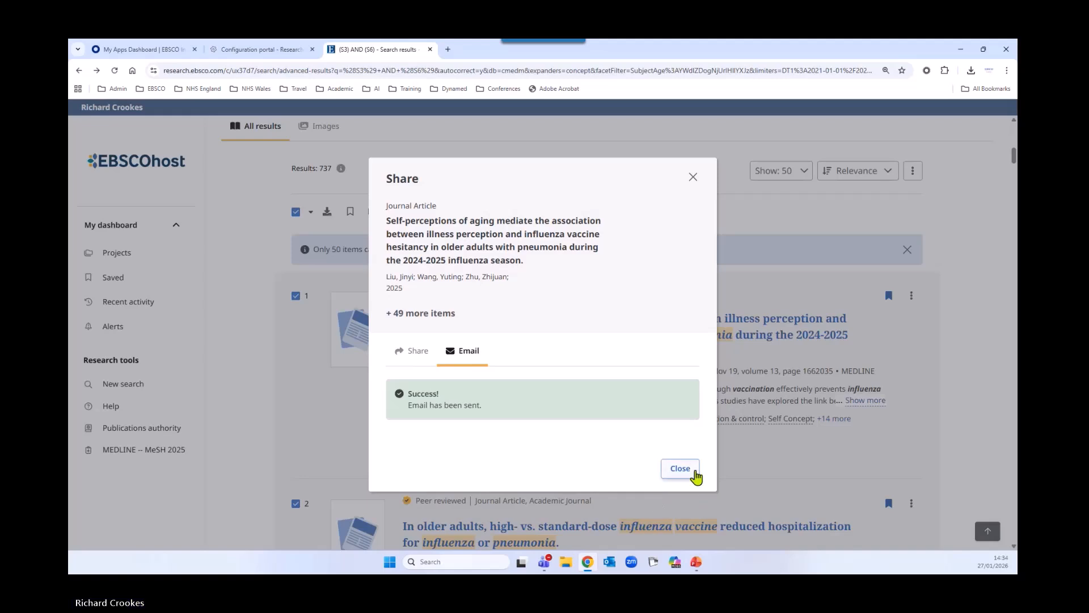
left_click(680, 469)
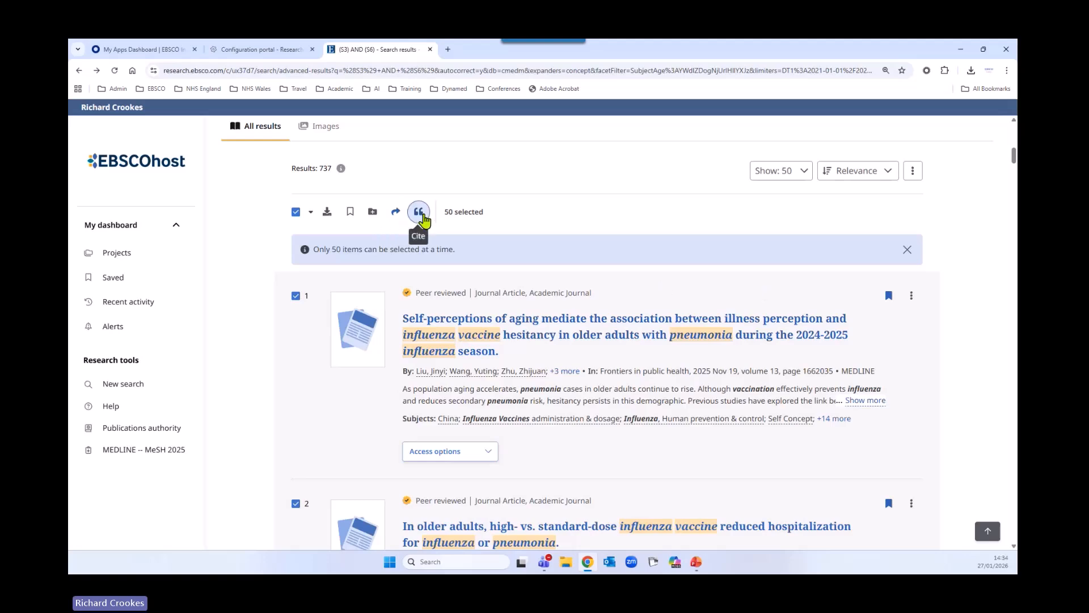
Bring up the citations for the 50 selected results and set the citation style to Vancouver/ICMJE
left_click(421, 217)
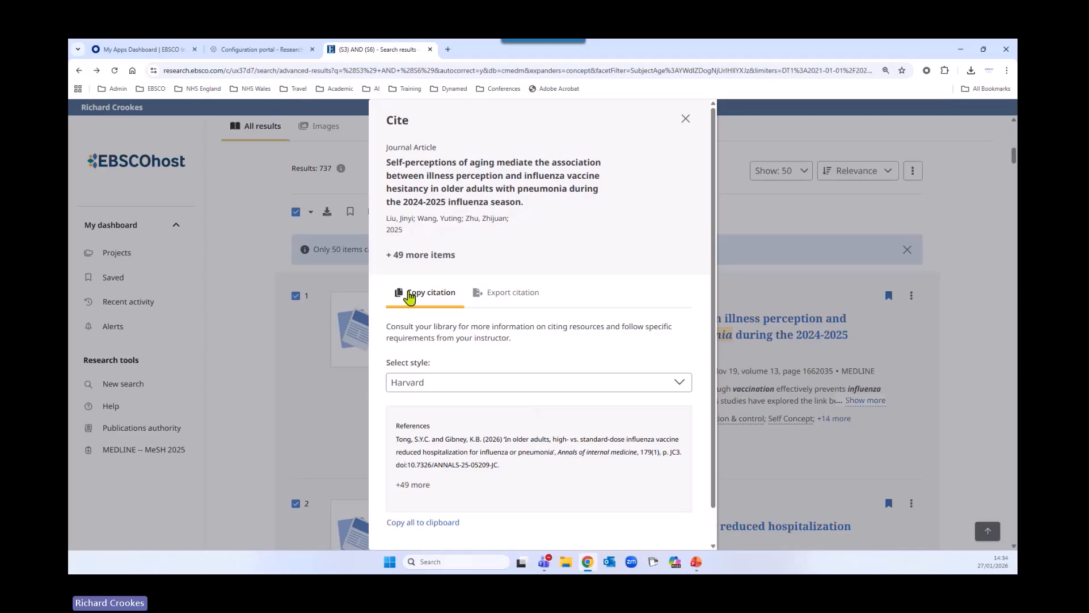
scroll(508, 343, "down", 1)
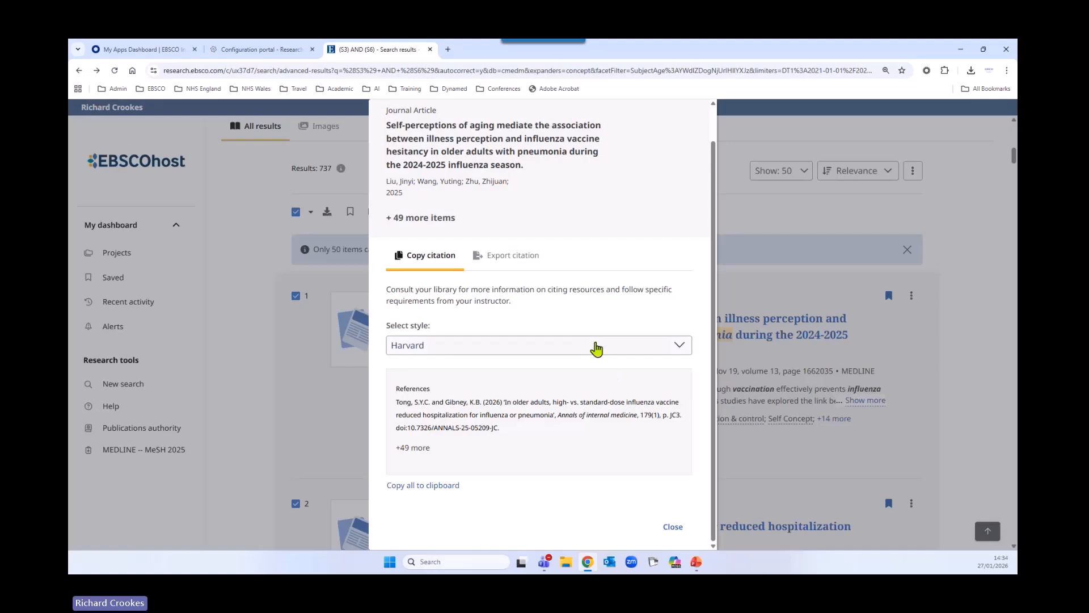
left_click(591, 347)
scroll(454, 422, "down", 2)
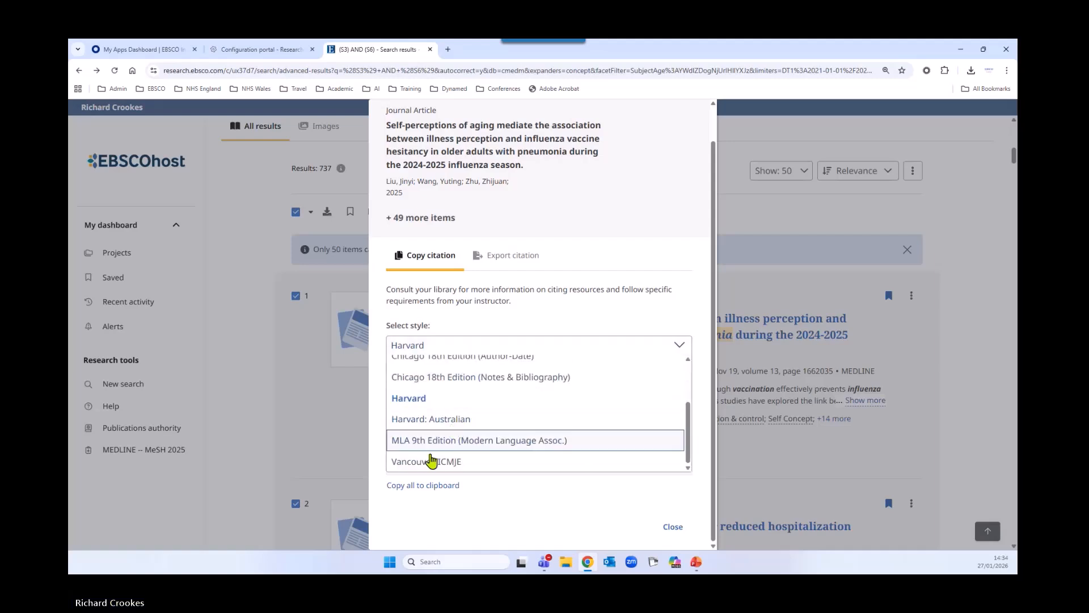
left_click(429, 452)
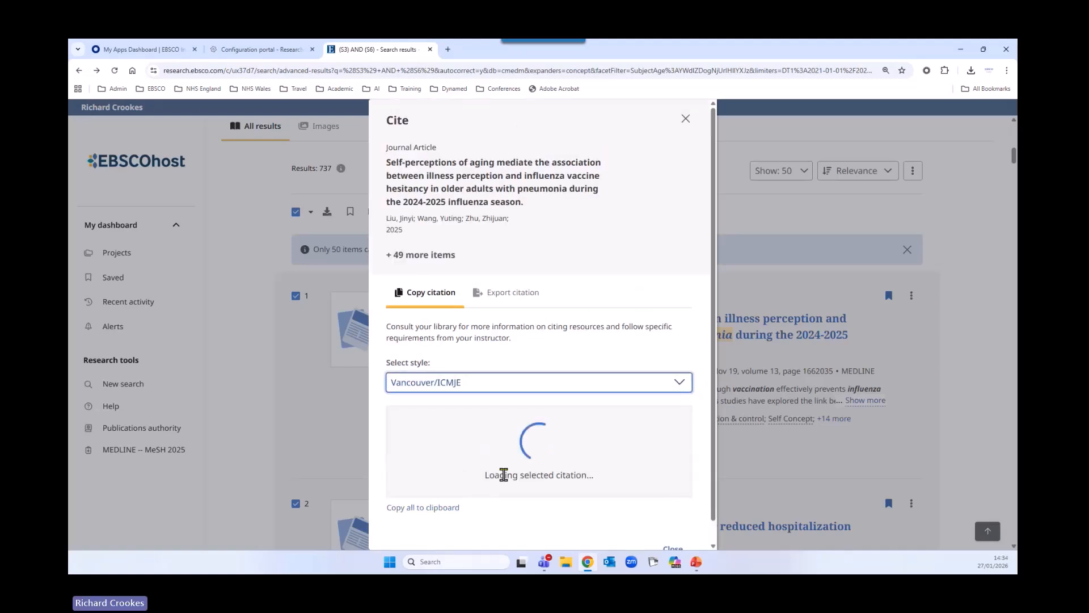
scroll(494, 476, "down", 1)
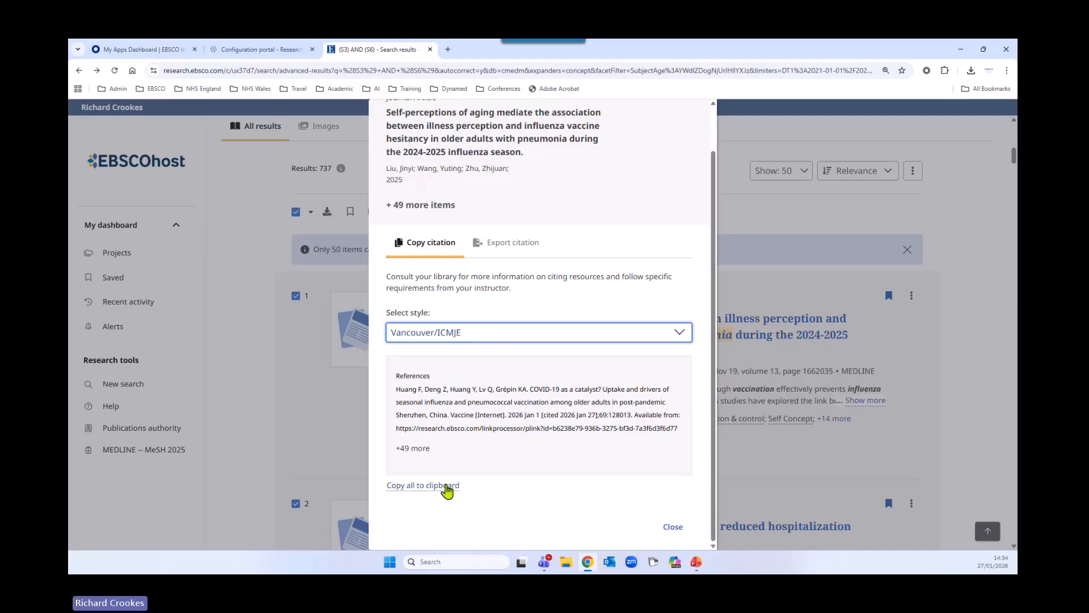
Export the selected citations in RIS format, save the file in the Presentations folder, and close the citation dialog
left_click(513, 244)
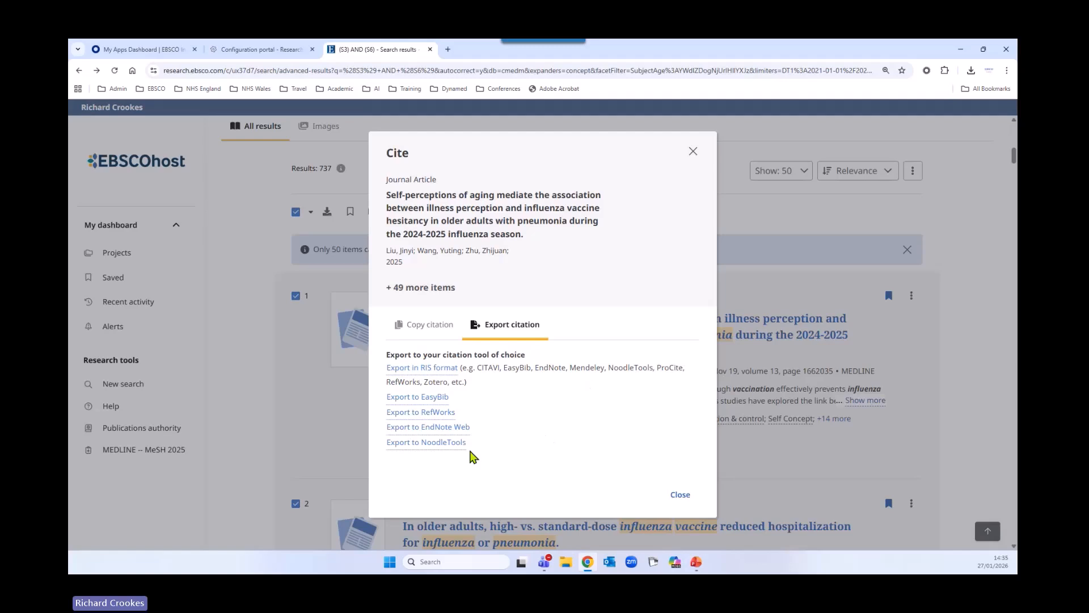
left_click(446, 368)
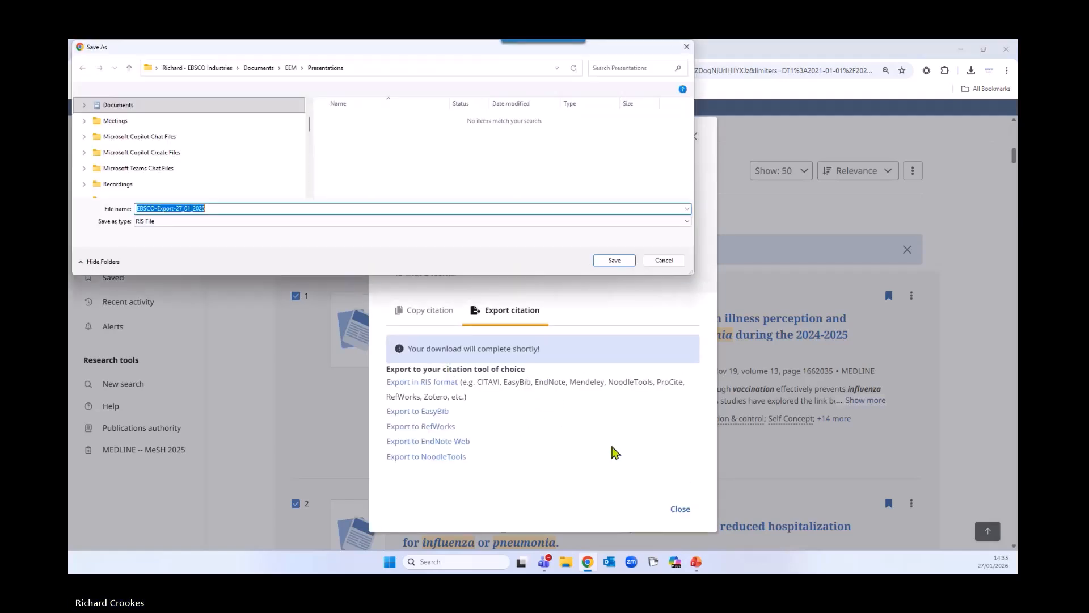
left_click(607, 262)
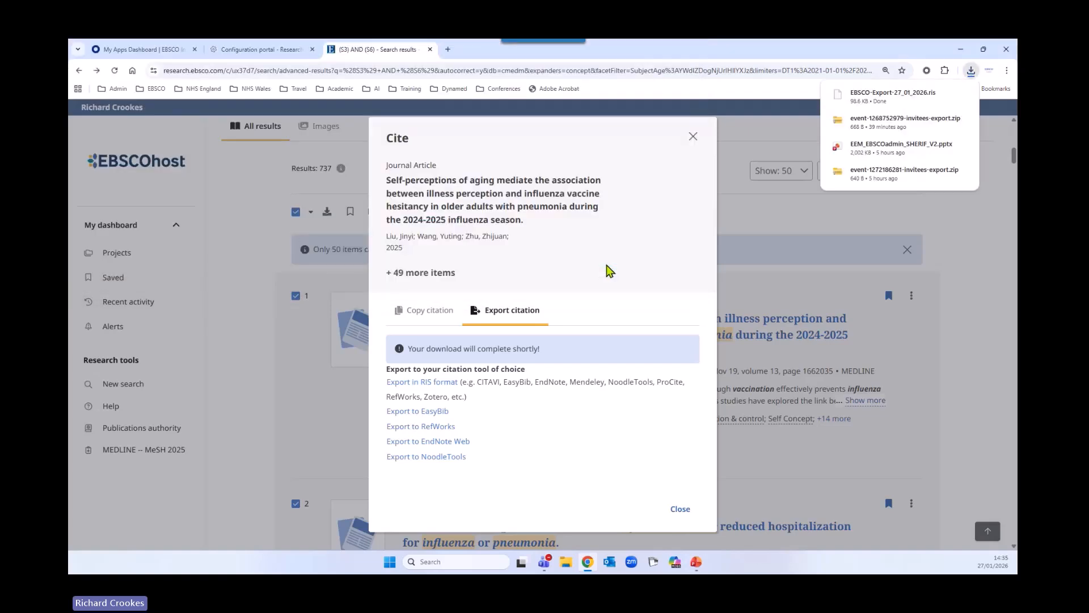
mouse_move(973, 99)
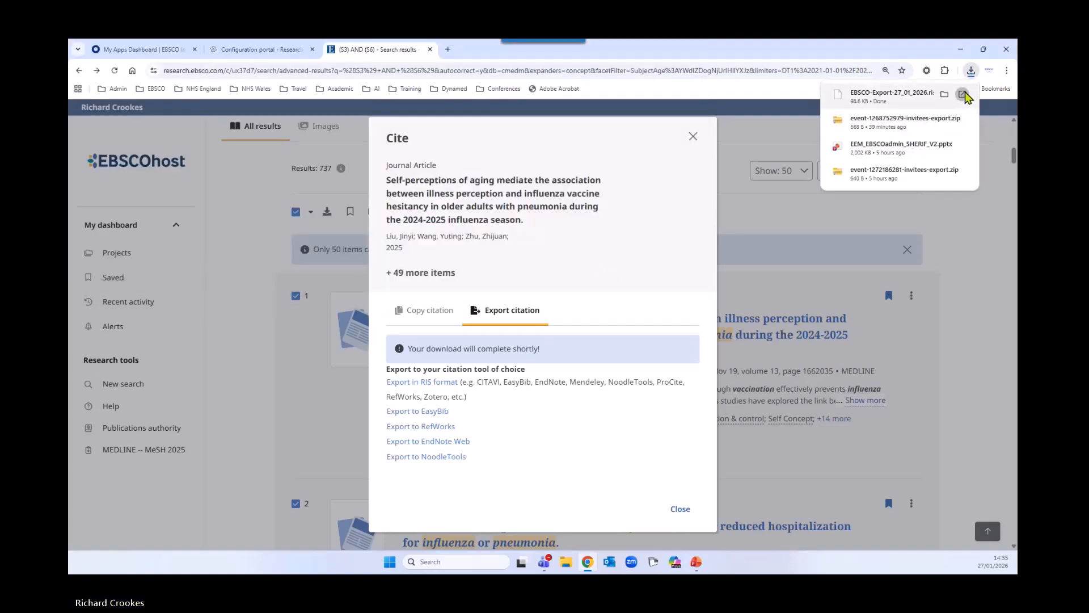
left_click(693, 137)
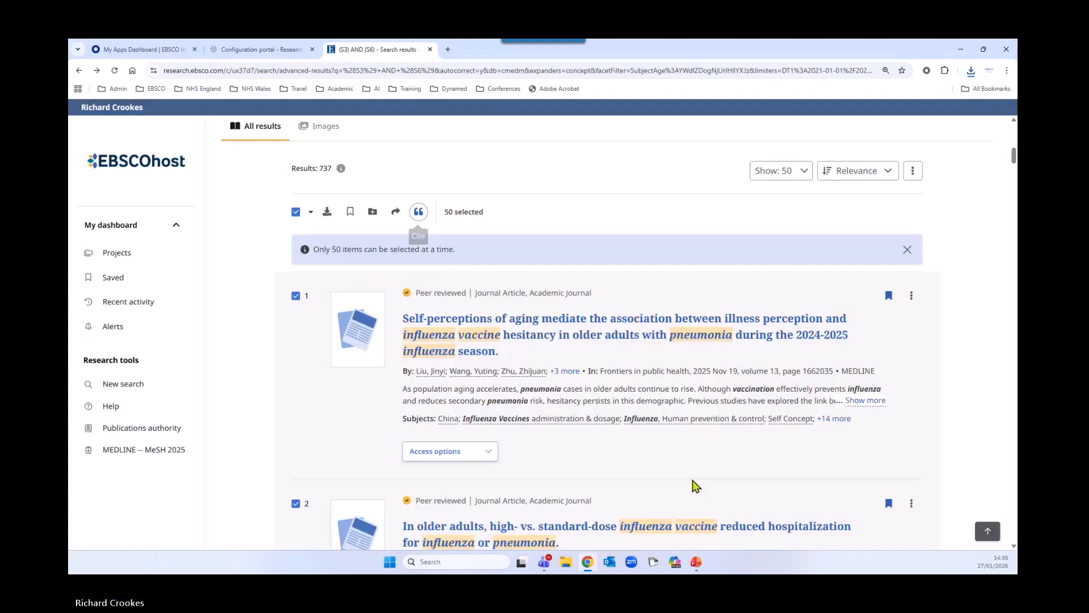
Clear the selection of all results on the page
scroll(878, 302, "up", 3)
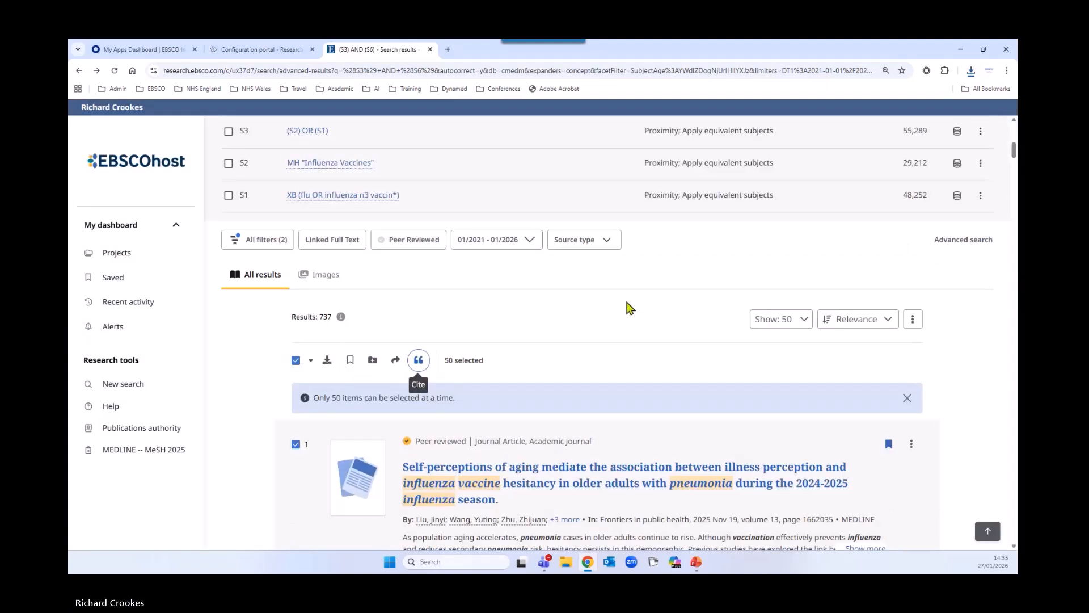
scroll(631, 308, "down", 2)
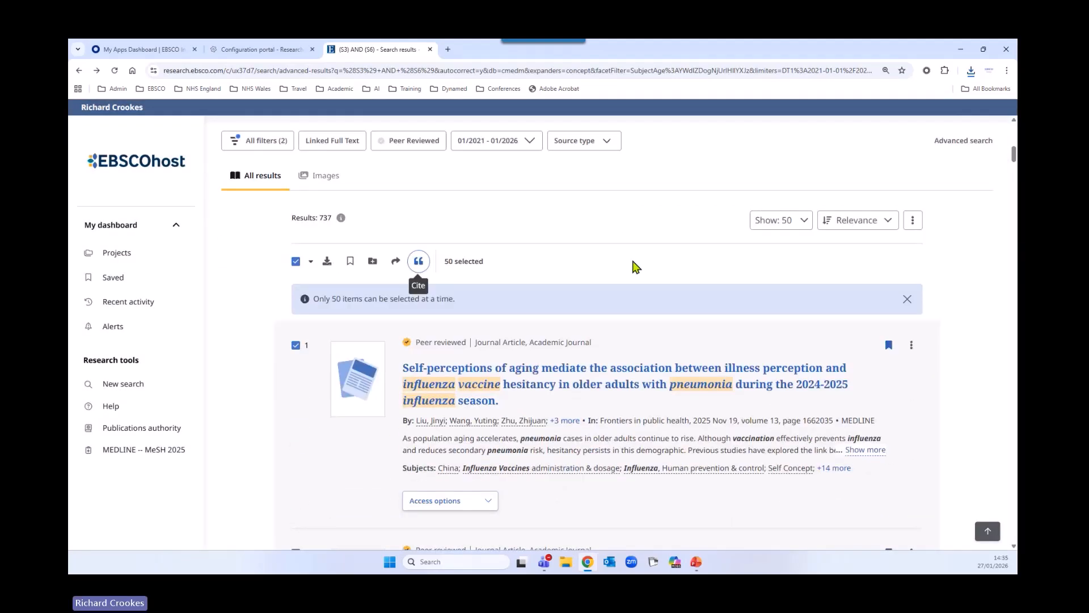
scroll(635, 266, "down", 2)
left_click(296, 163)
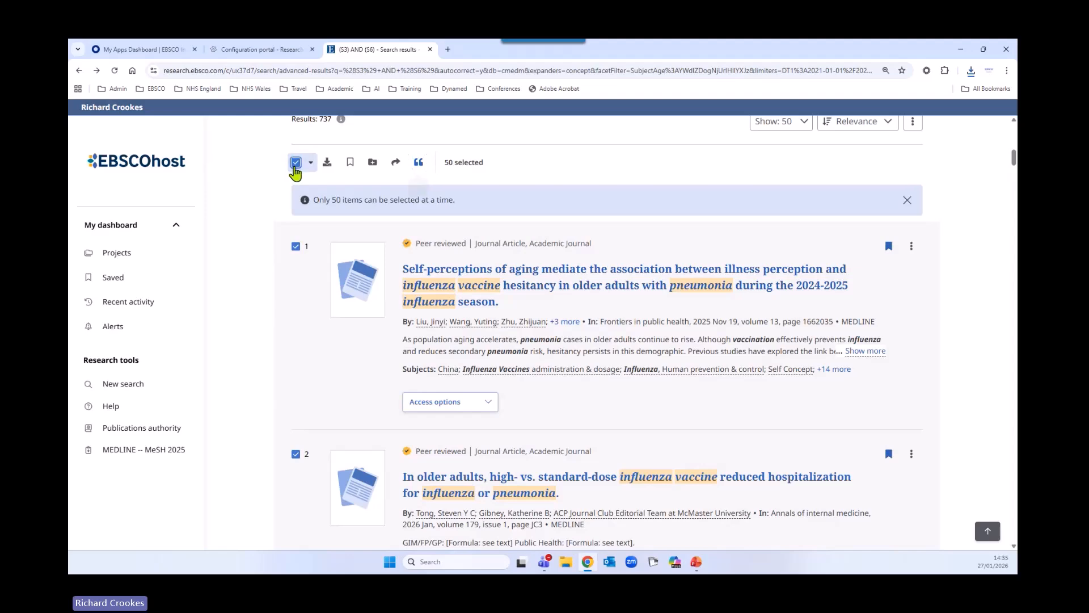
scroll(794, 325, "down", 1)
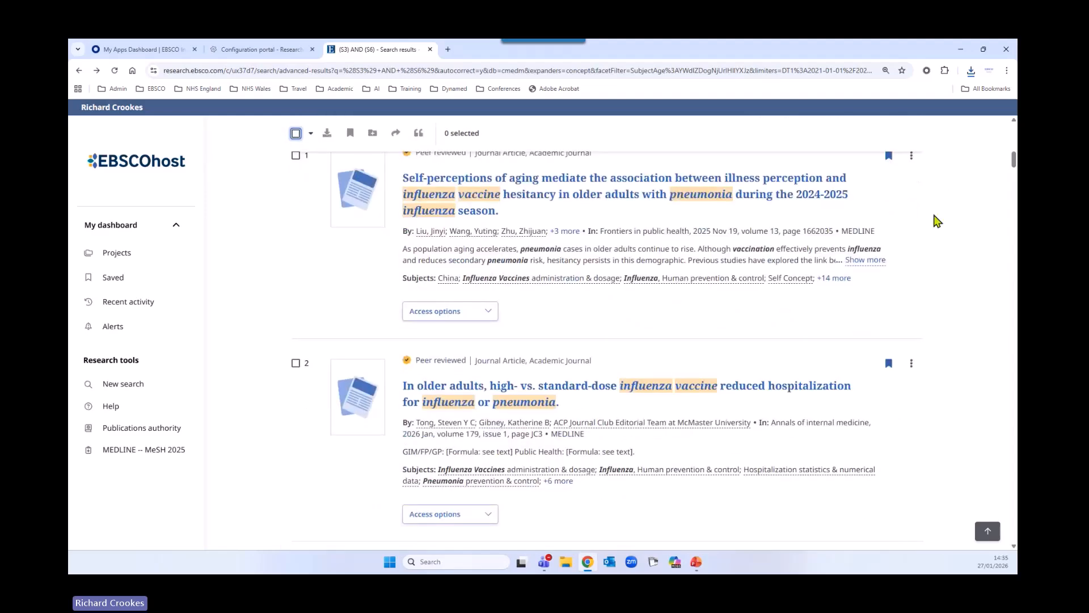
Review the full-text and metadata-only download formats for the first result, then cancel the download
scroll(931, 227, "up", 2)
left_click(912, 255)
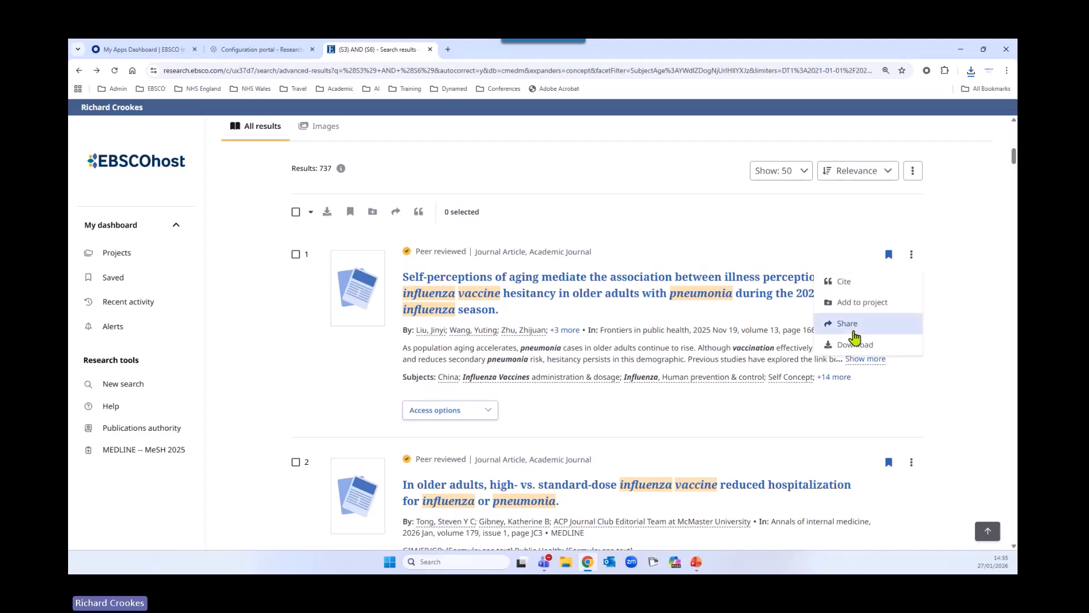
left_click(856, 346)
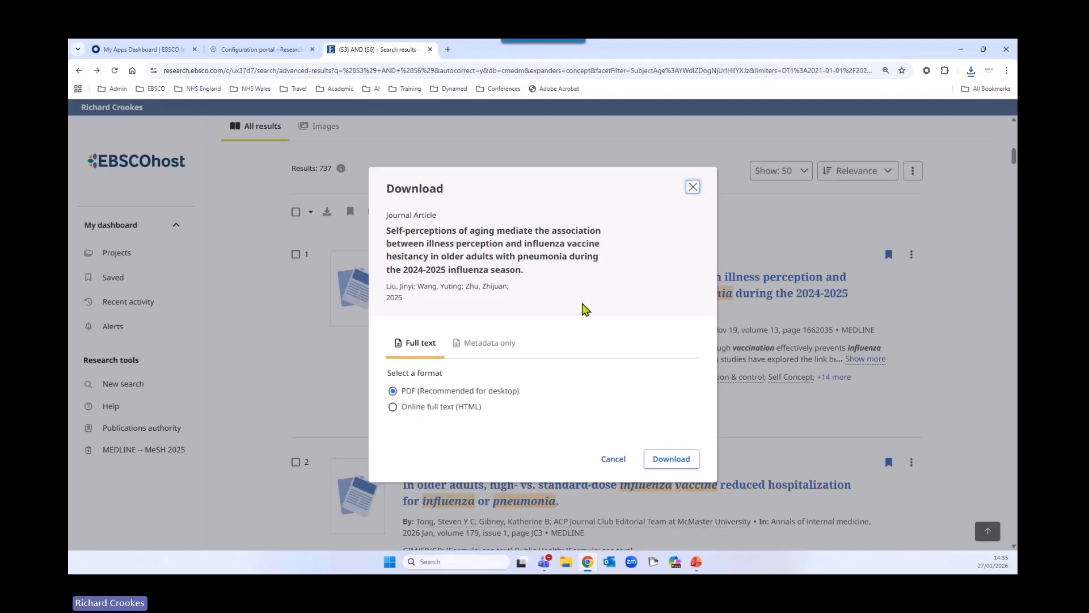
left_click(498, 342)
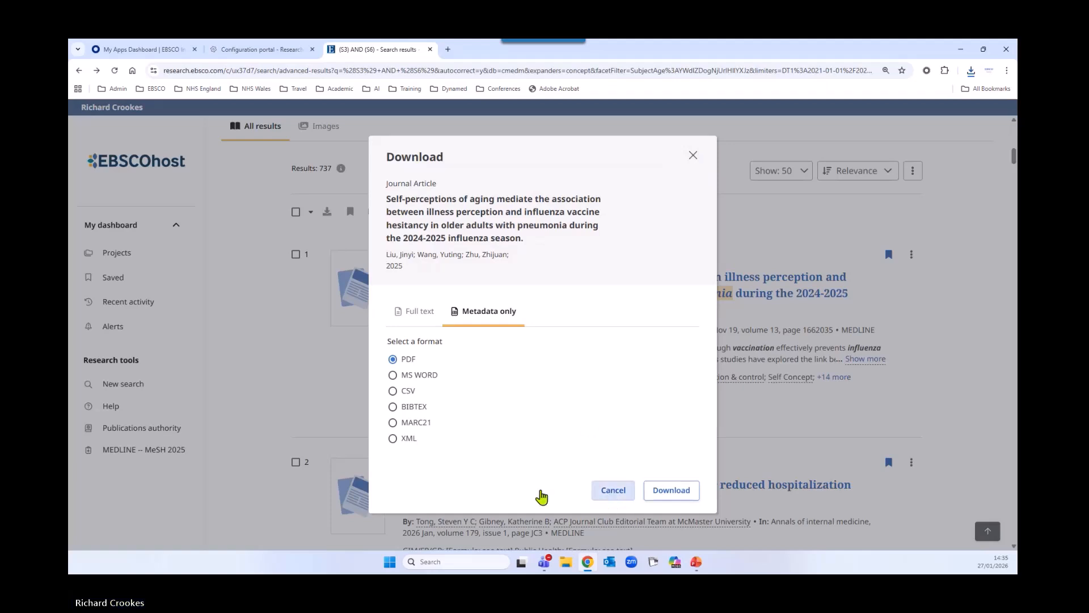
left_click(614, 490)
Open the second result's online full text, check its translation options, and return to the search results
scroll(778, 319, "down", 1)
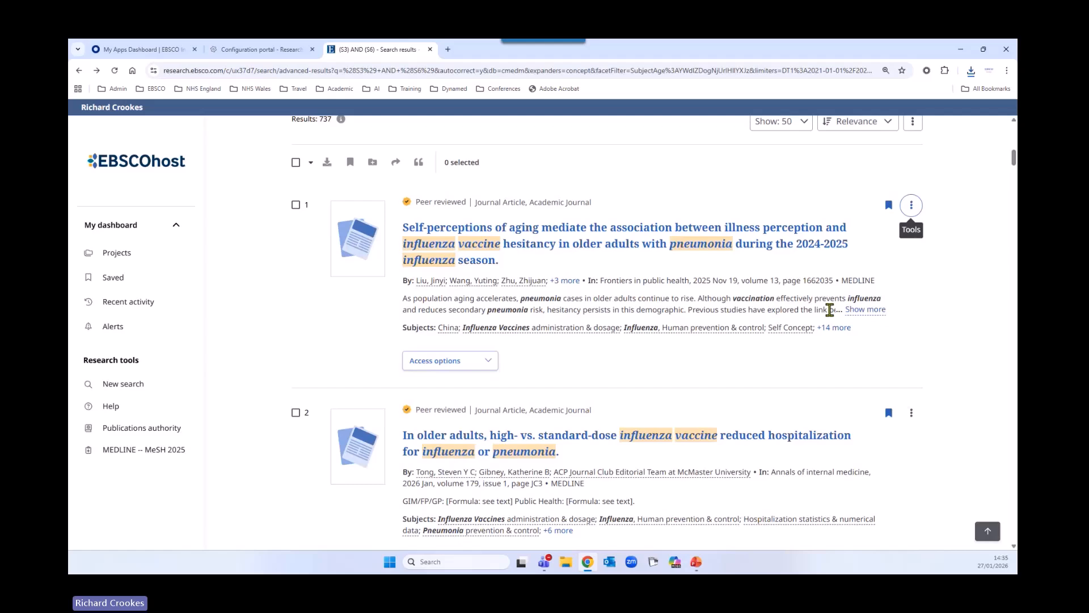
scroll(859, 286, "down", 2)
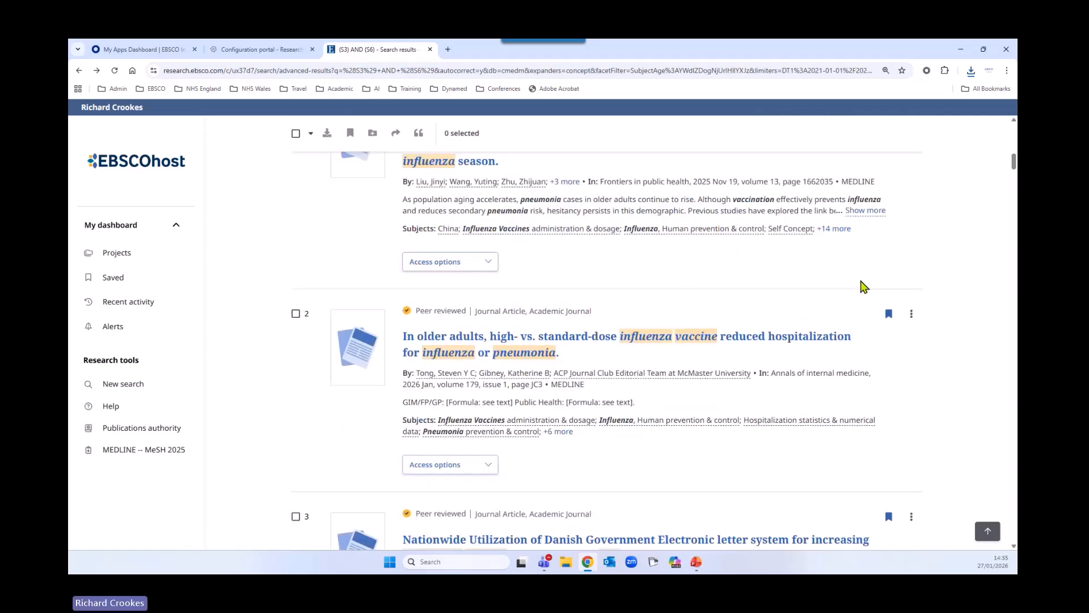
scroll(861, 286, "down", 1)
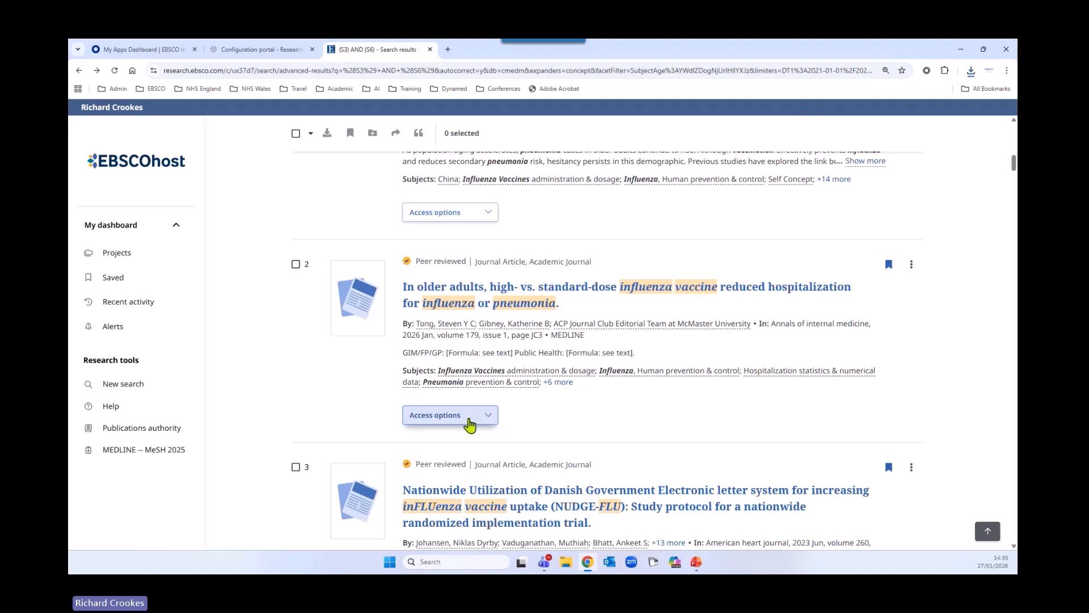
left_click(472, 422)
left_click(451, 457)
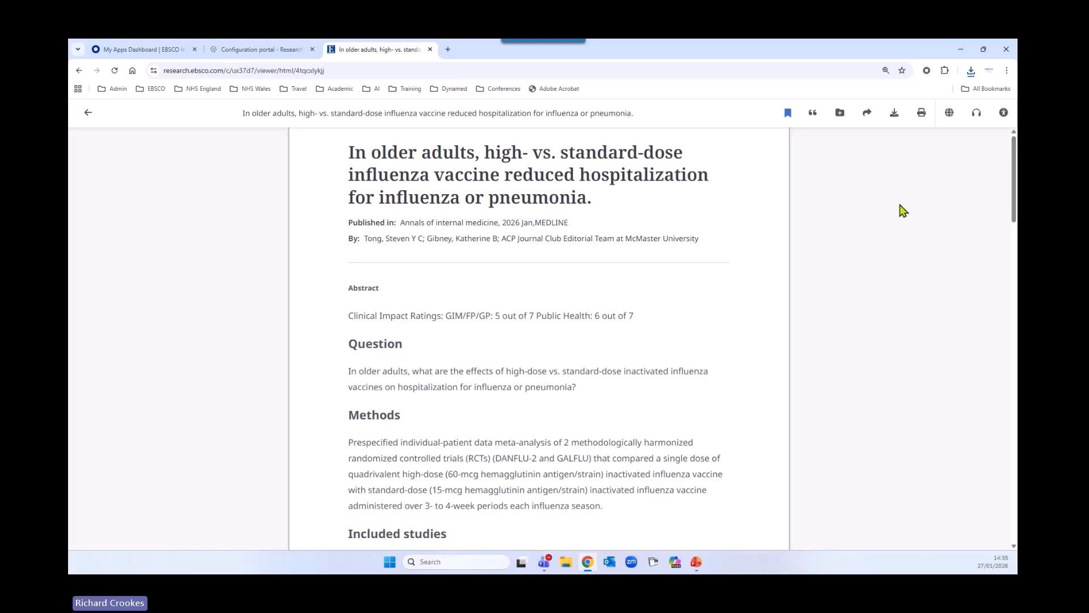
left_click(949, 113)
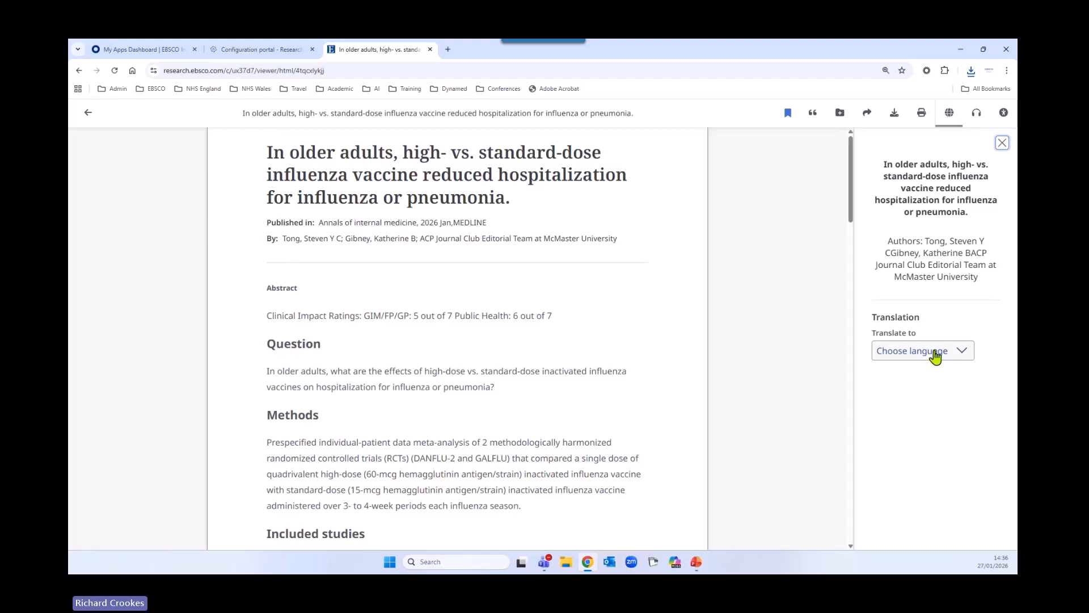
left_click(88, 113)
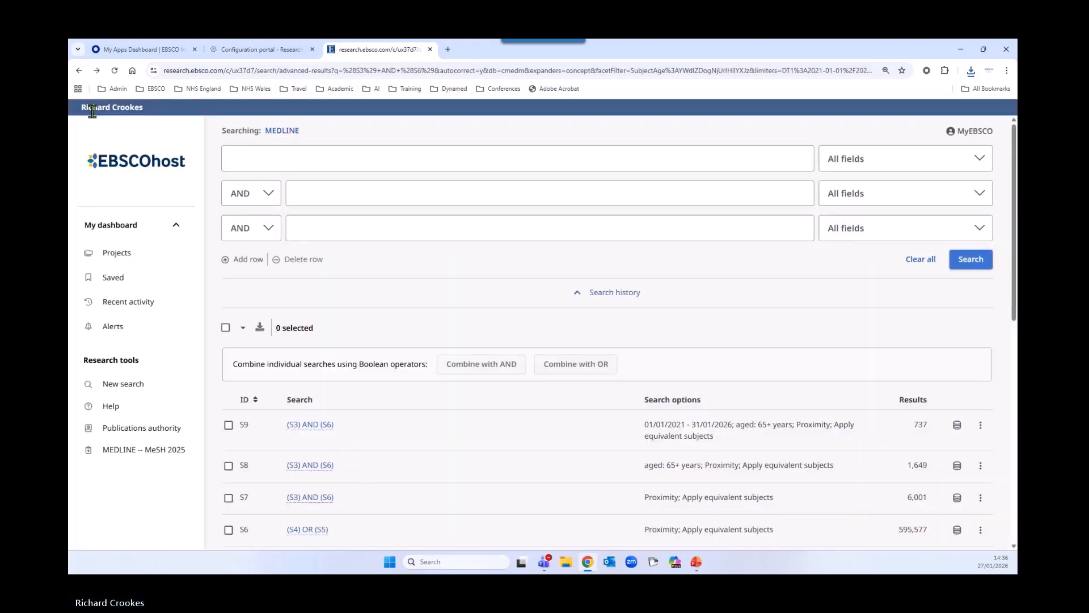
Limit the search results to articles with linked full text
scroll(547, 274, "down", 15)
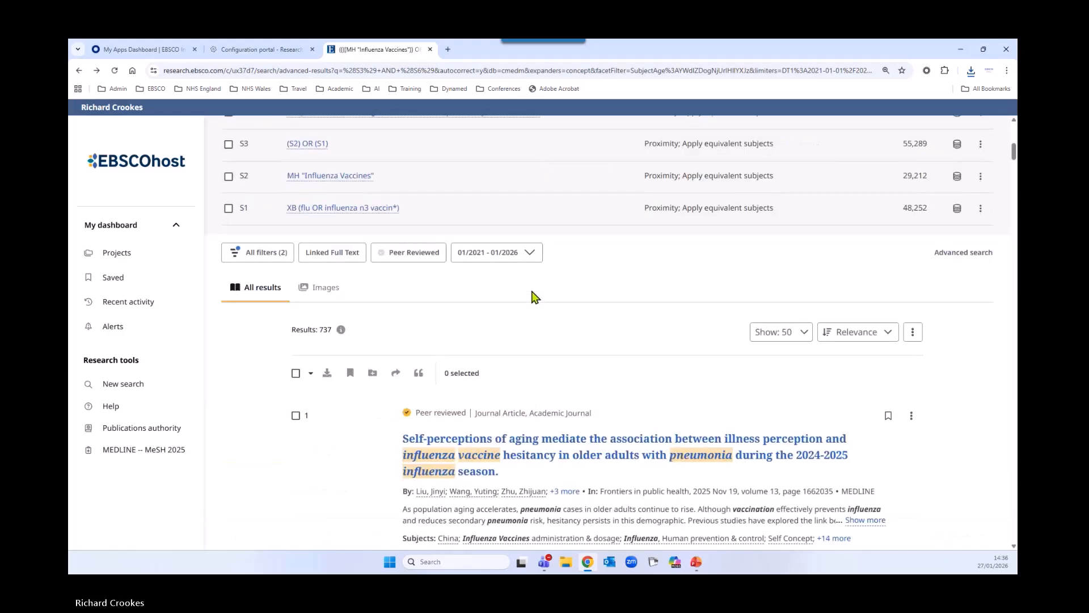
scroll(533, 295, "down", 5)
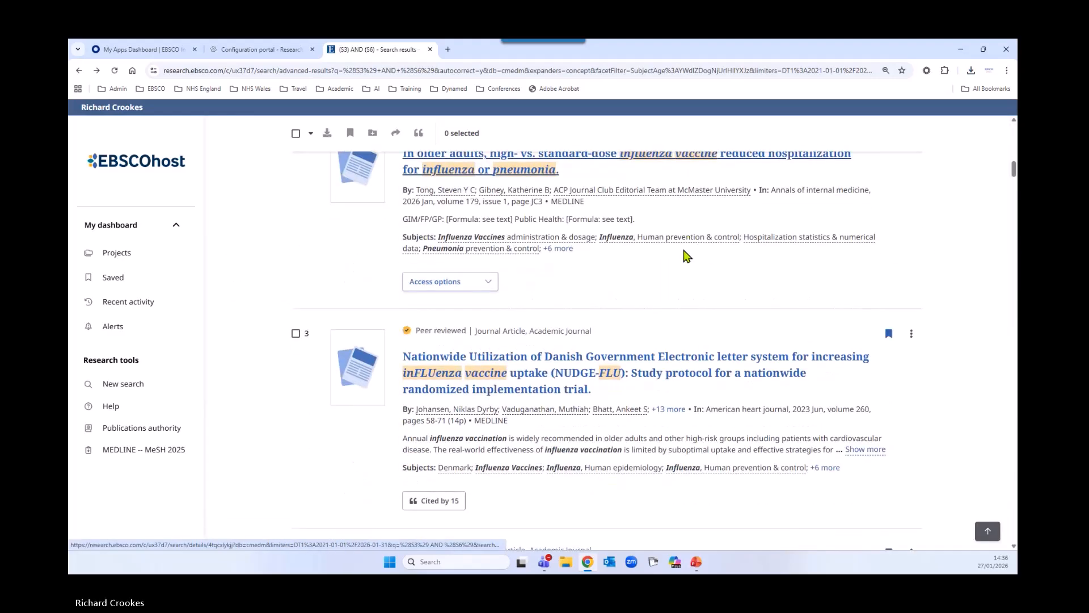
scroll(685, 257, "down", 6)
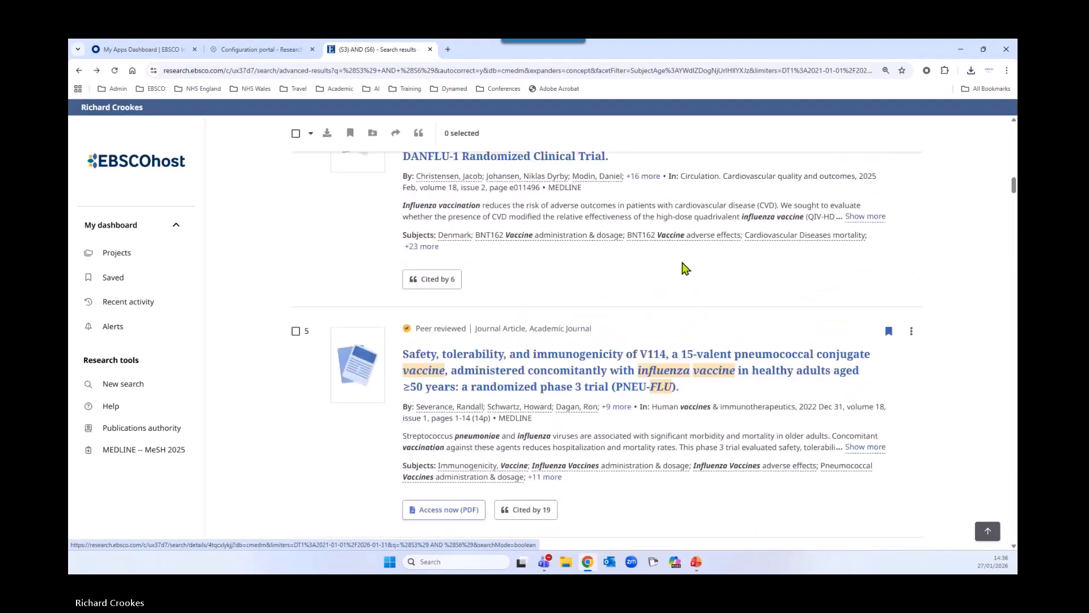
scroll(716, 268, "down", 4)
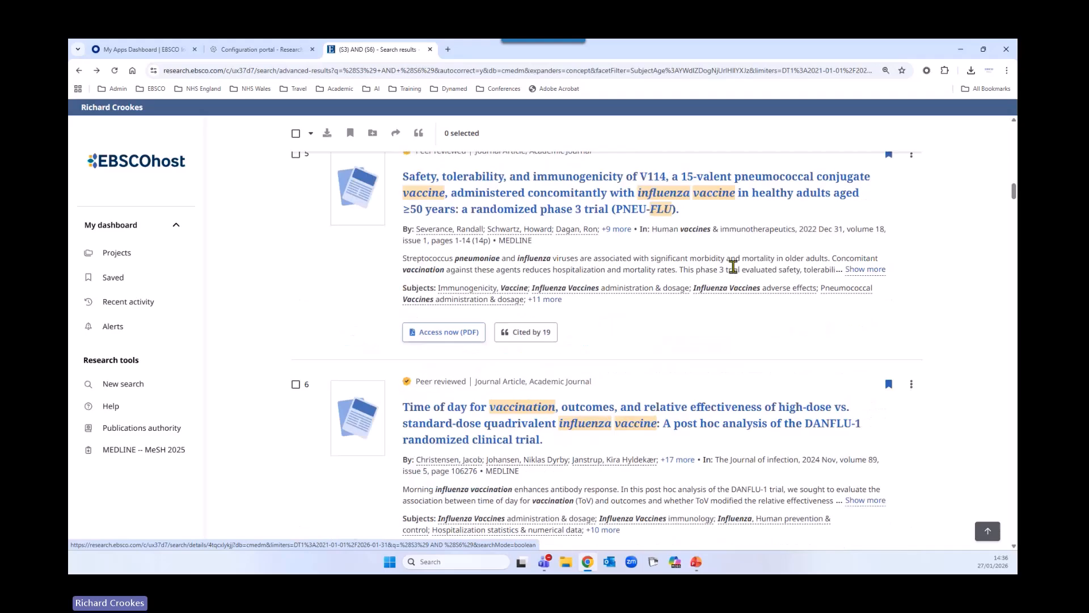
scroll(736, 274, "up", 20)
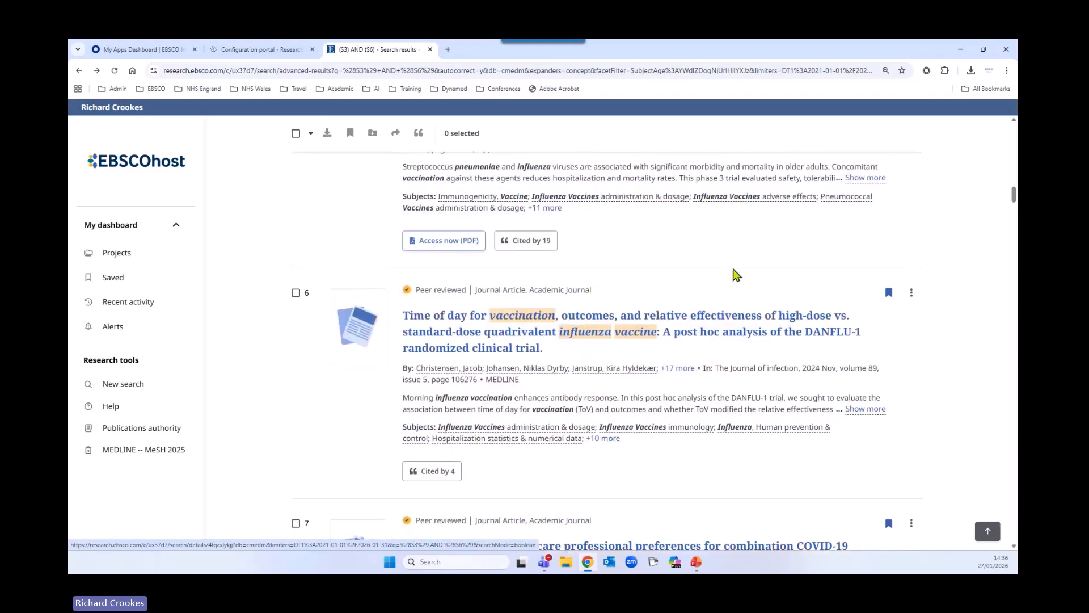
scroll(732, 272, "up", 6)
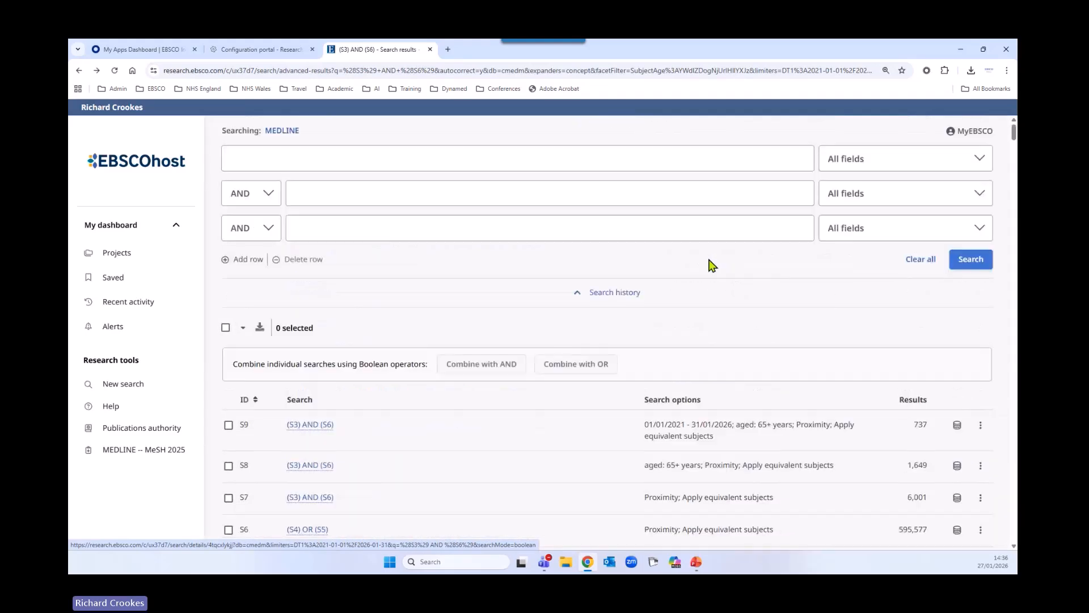
scroll(477, 318, "down", 9)
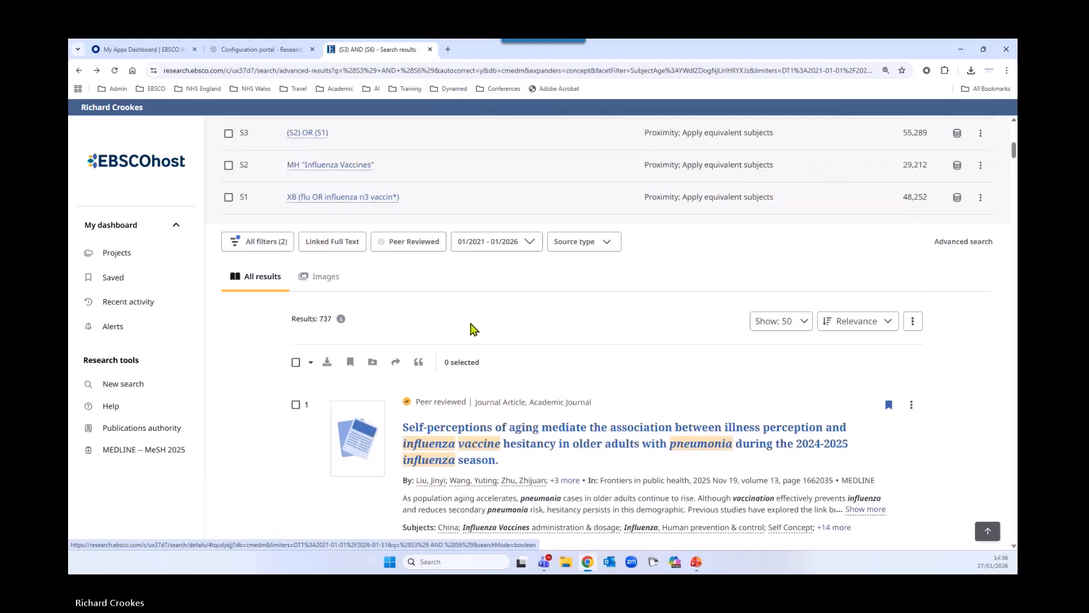
left_click(349, 248)
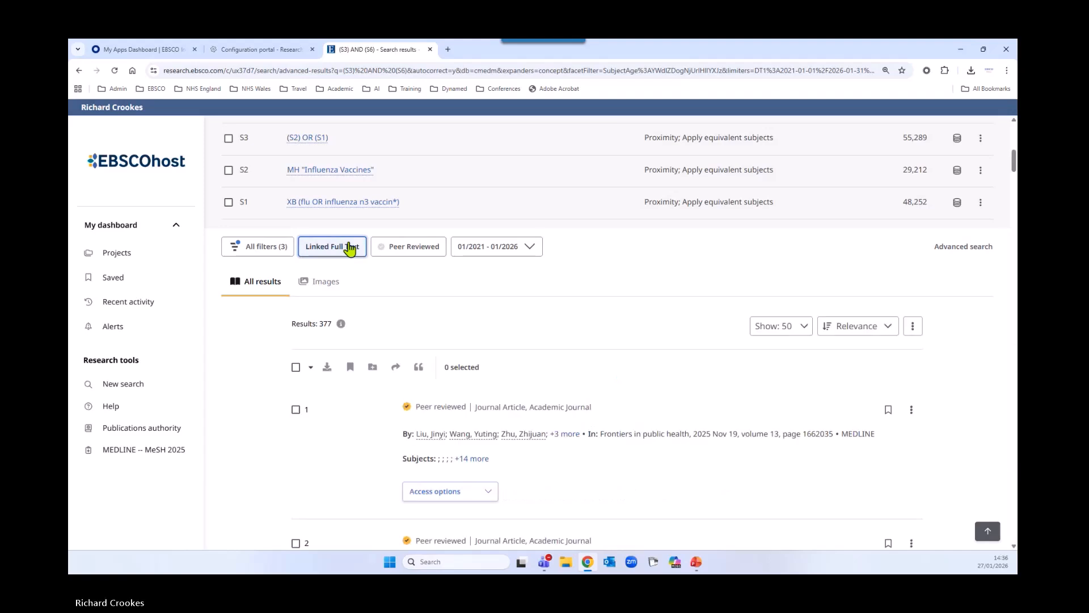
Filter the linked full-text results by language to German and apply the filter
scroll(261, 262, "up", 1)
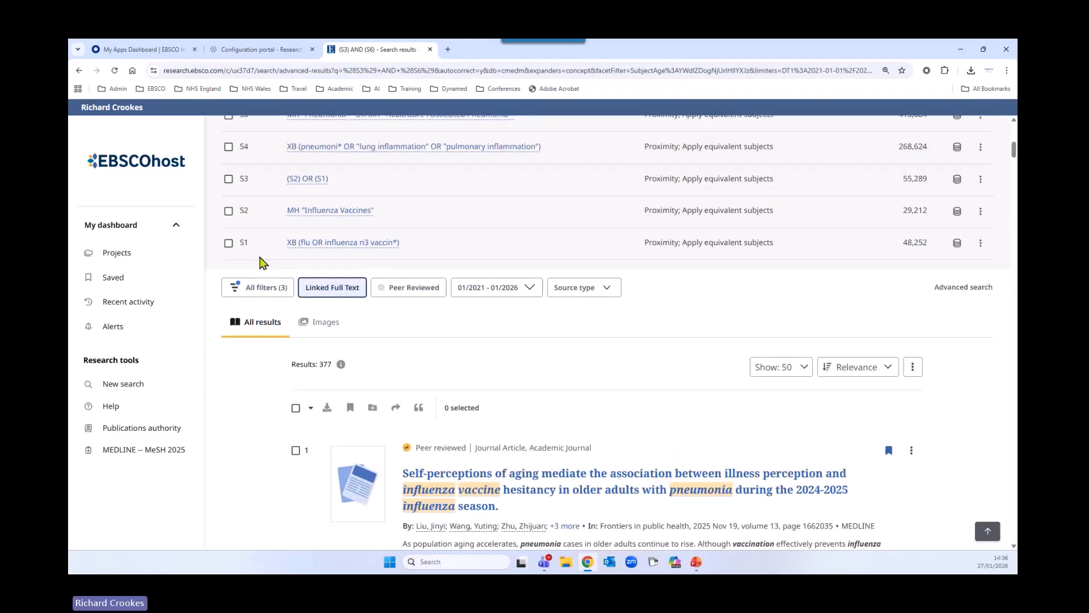
left_click(259, 290)
scroll(902, 400, "down", 5)
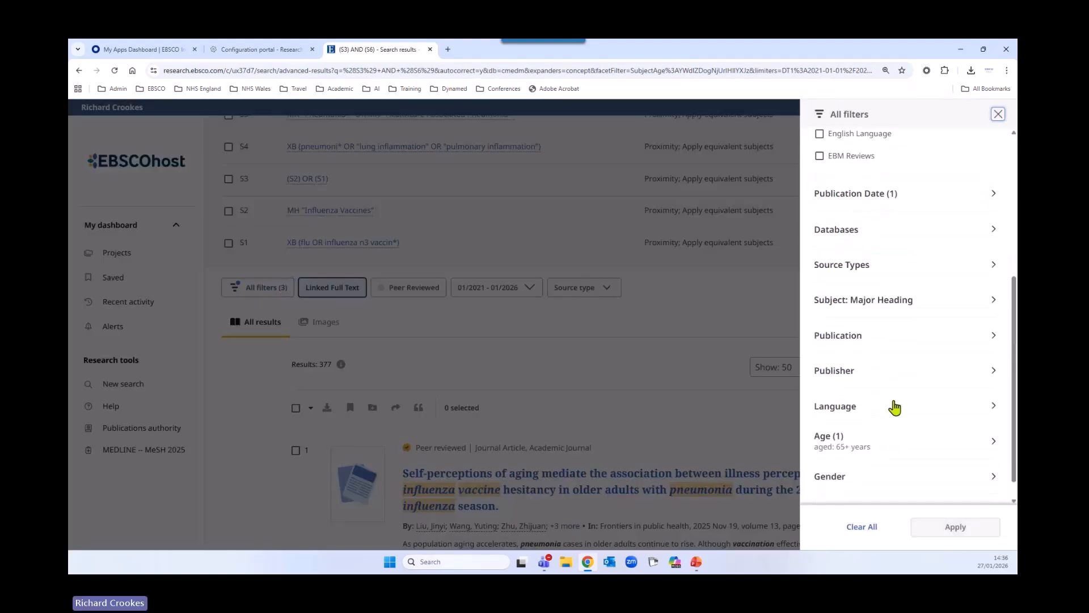
left_click(868, 384)
scroll(876, 383, "down", 1)
scroll(893, 371, "down", 2)
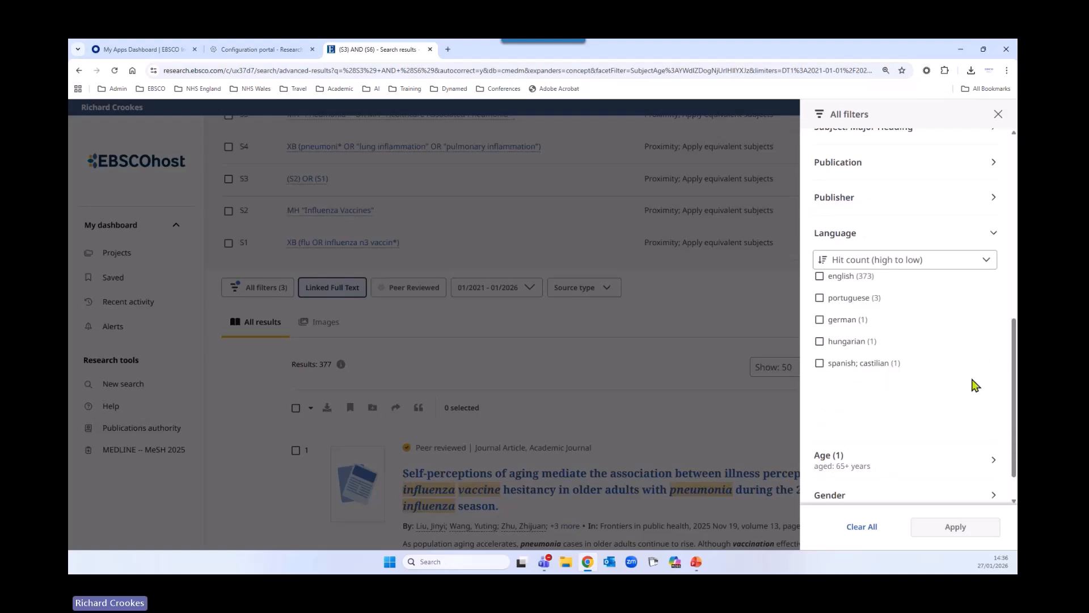
left_click(819, 320)
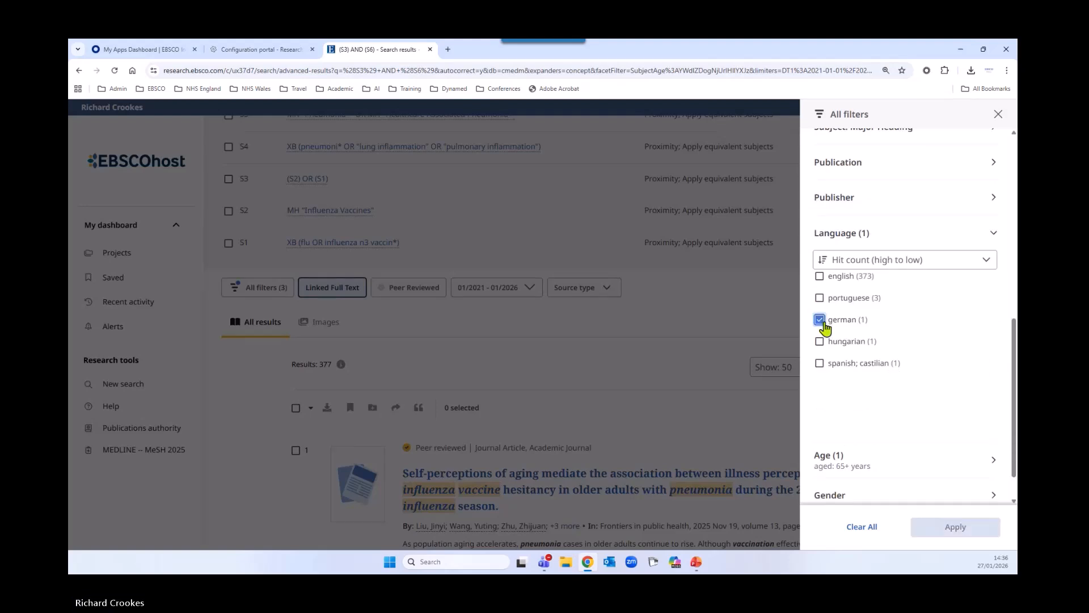
left_click(941, 527)
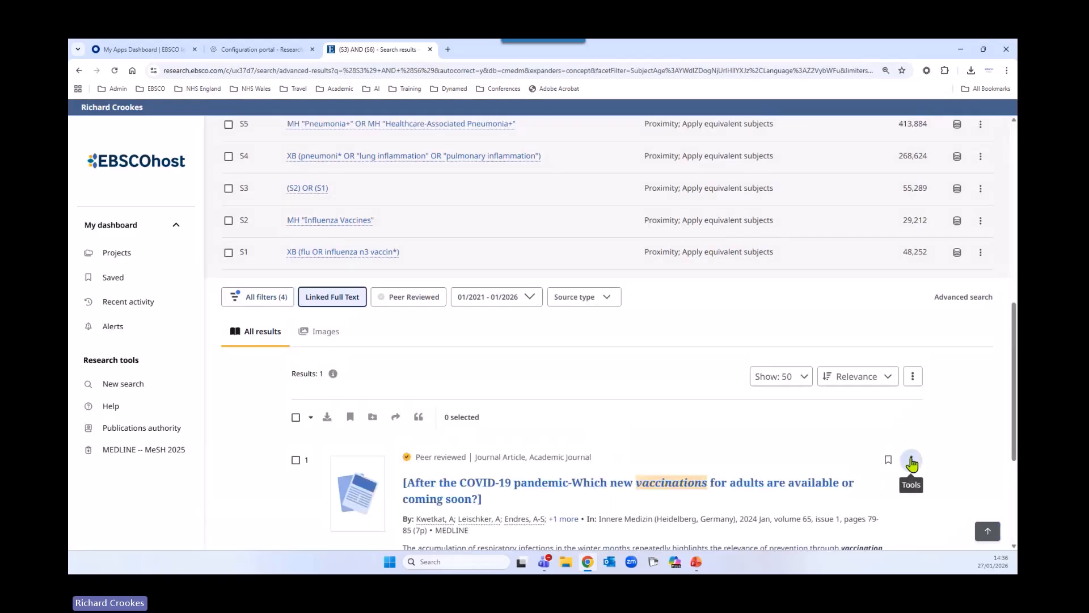
Open the online full text of the German-language article on new vaccinations for adults after the COVID-19 pandemic
scroll(907, 457, "down", 3)
left_click(480, 449)
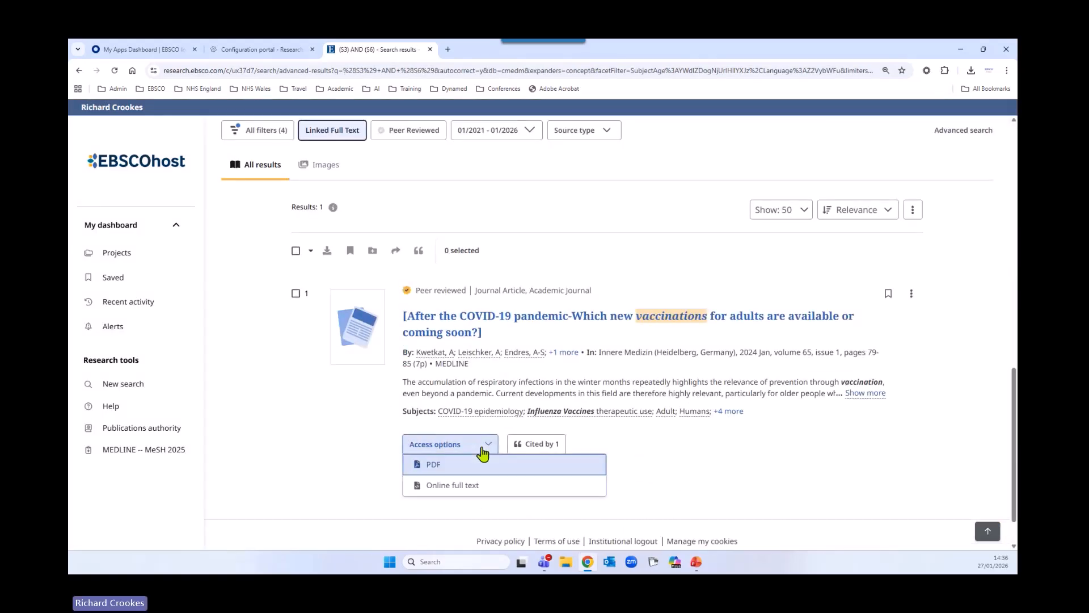
left_click(451, 487)
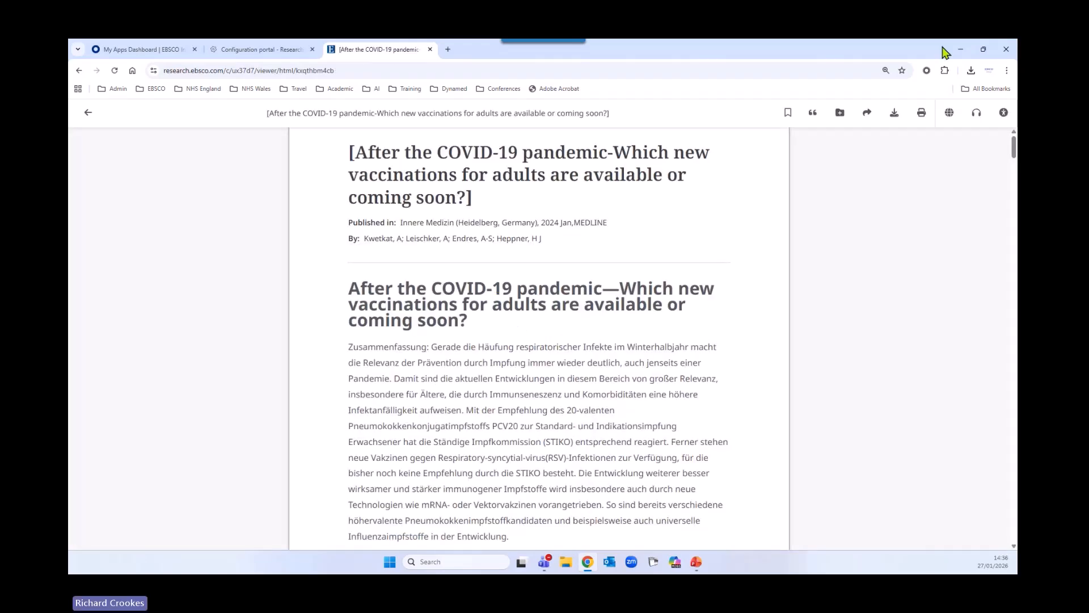
Translate the German article's full text into English and look through the translated text
left_click(949, 114)
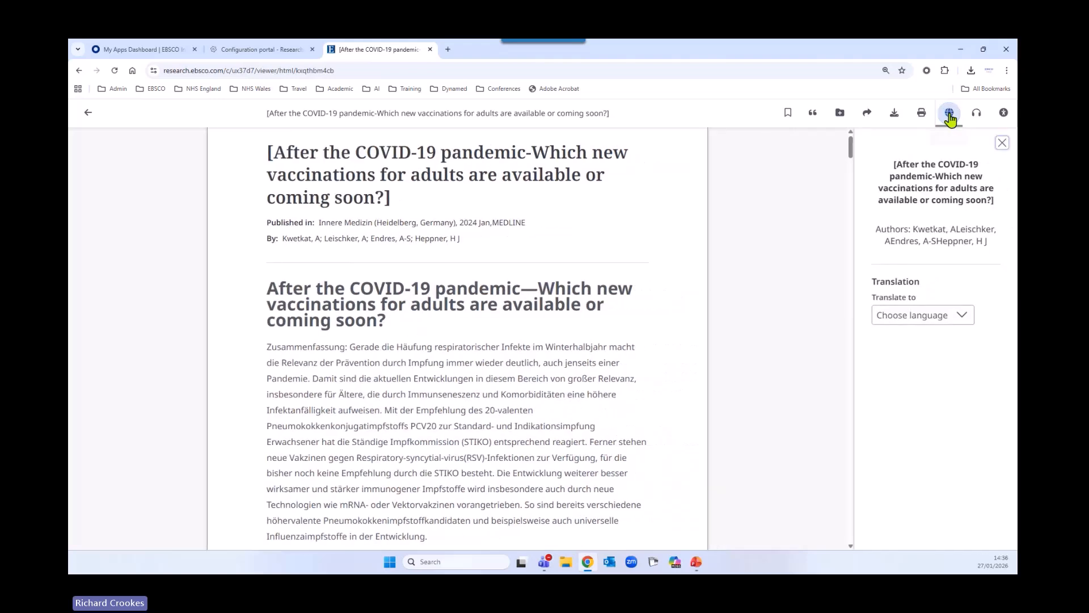
left_click(921, 316)
scroll(926, 365, "down", 3)
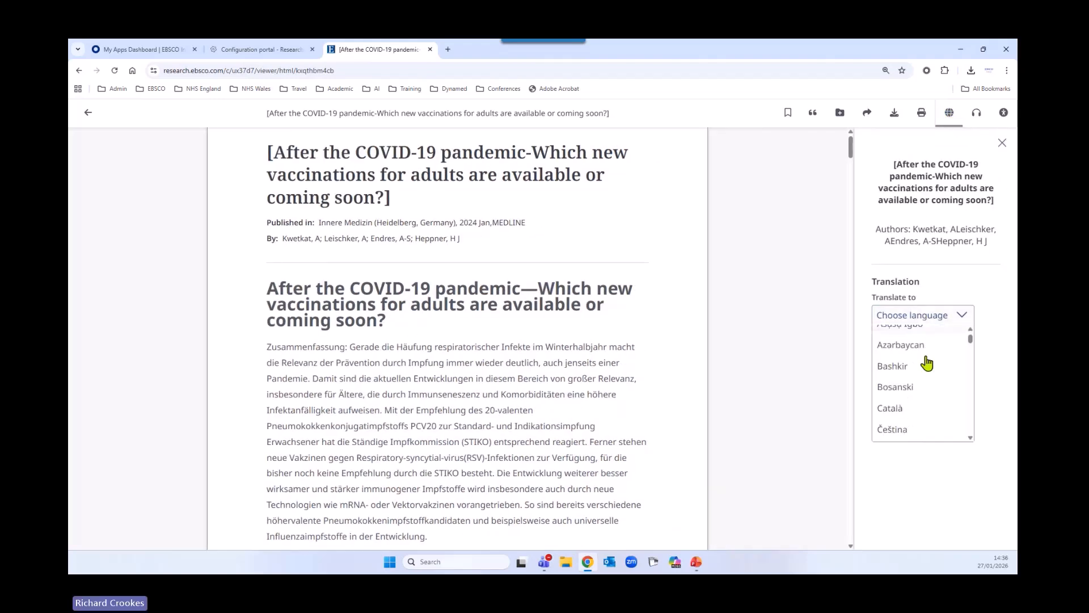
scroll(908, 406, "down", 2)
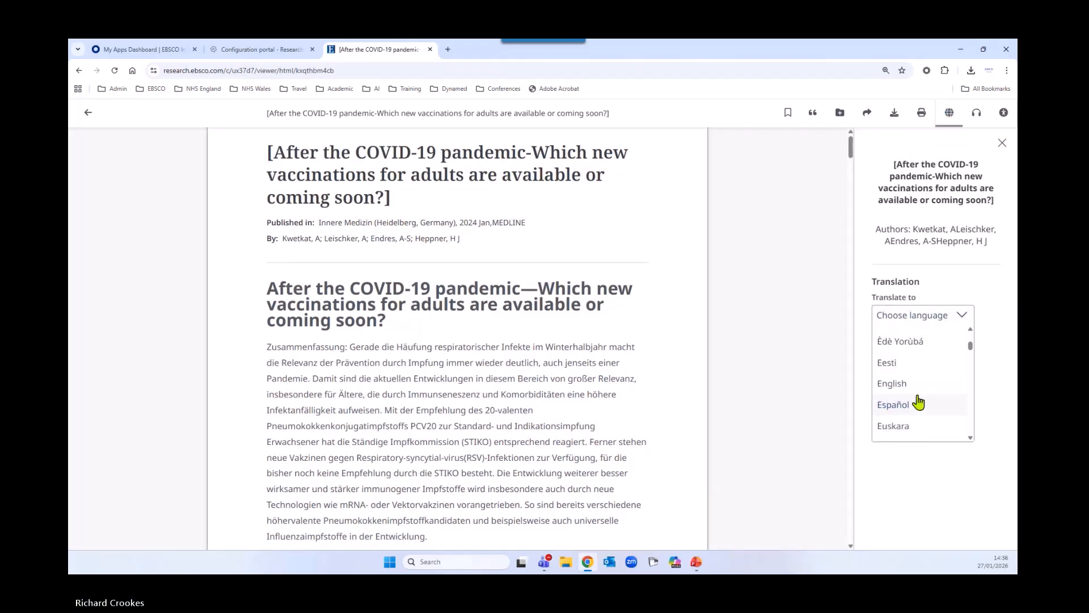
left_click(906, 390)
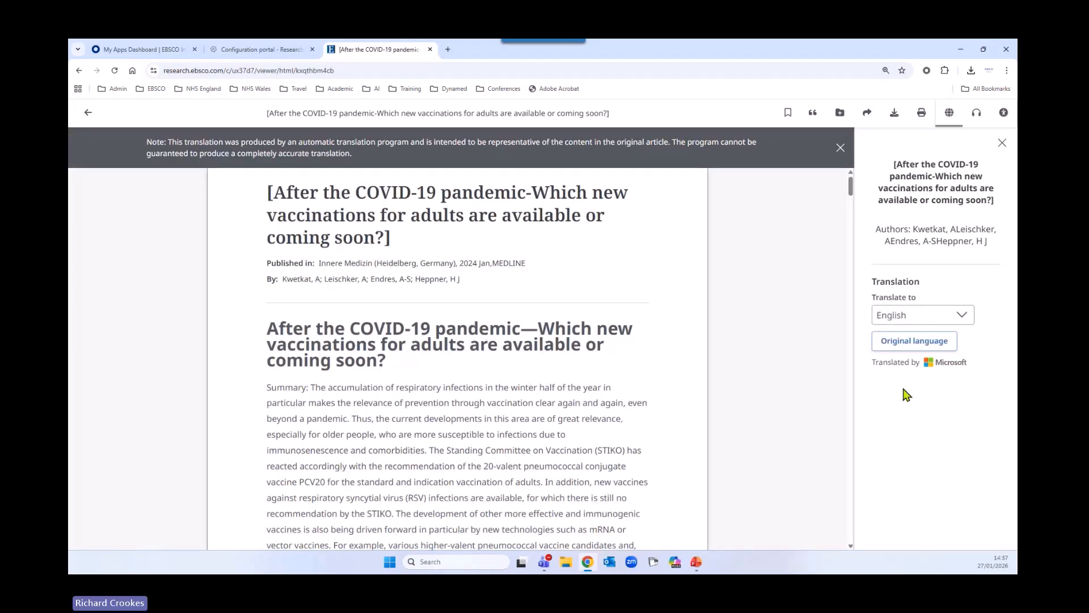
scroll(634, 383, "down", 8)
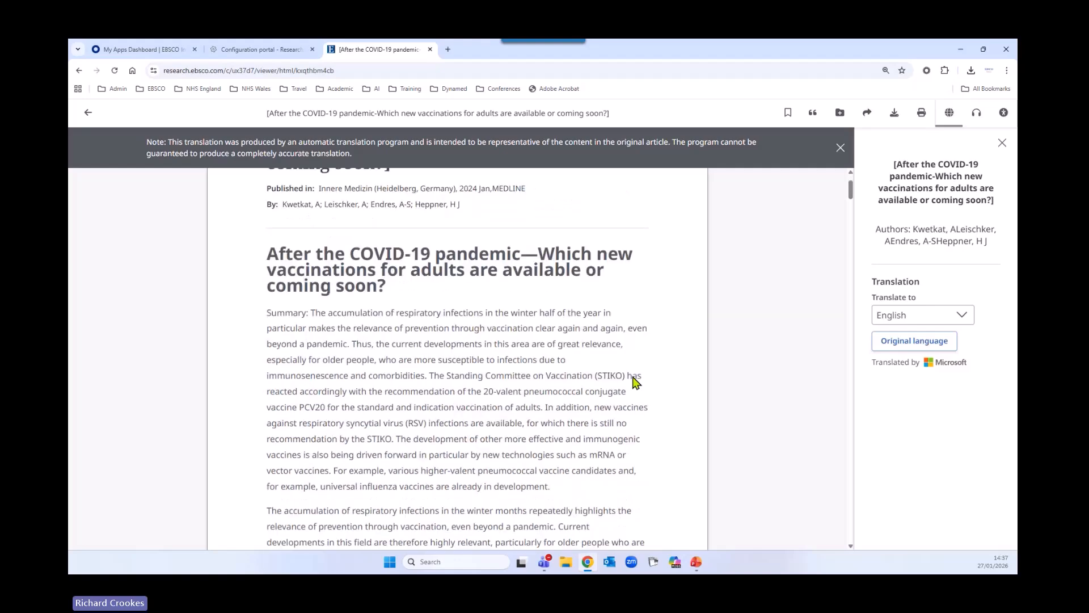
scroll(629, 393, "down", 4)
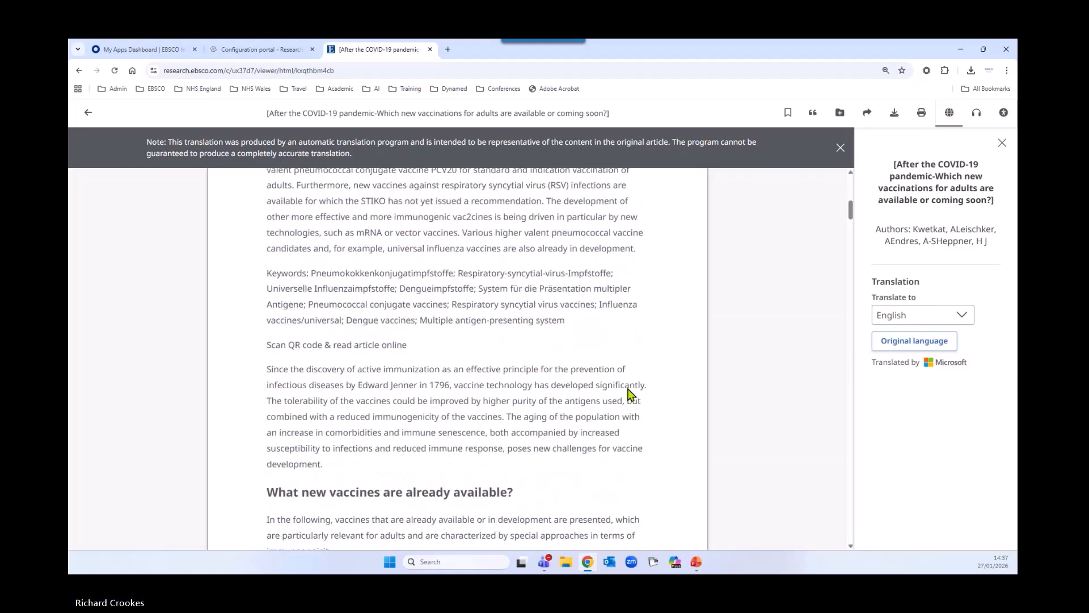
scroll(630, 394, "up", 3)
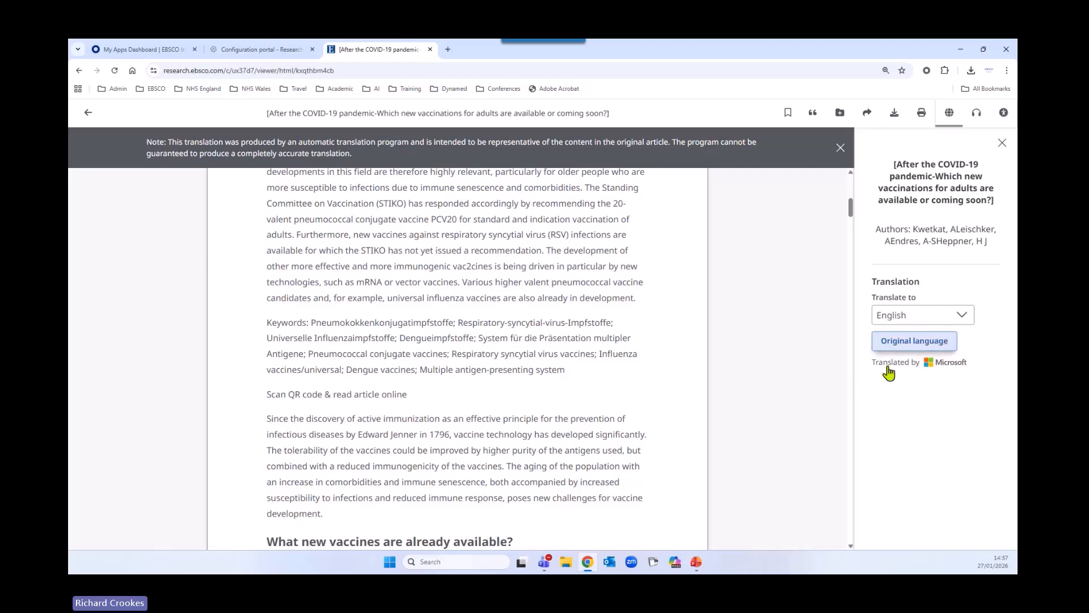
Restore the article to its original language, close the translation options, and return to the beginning of the text
left_click(914, 341)
scroll(628, 376, "up", 5)
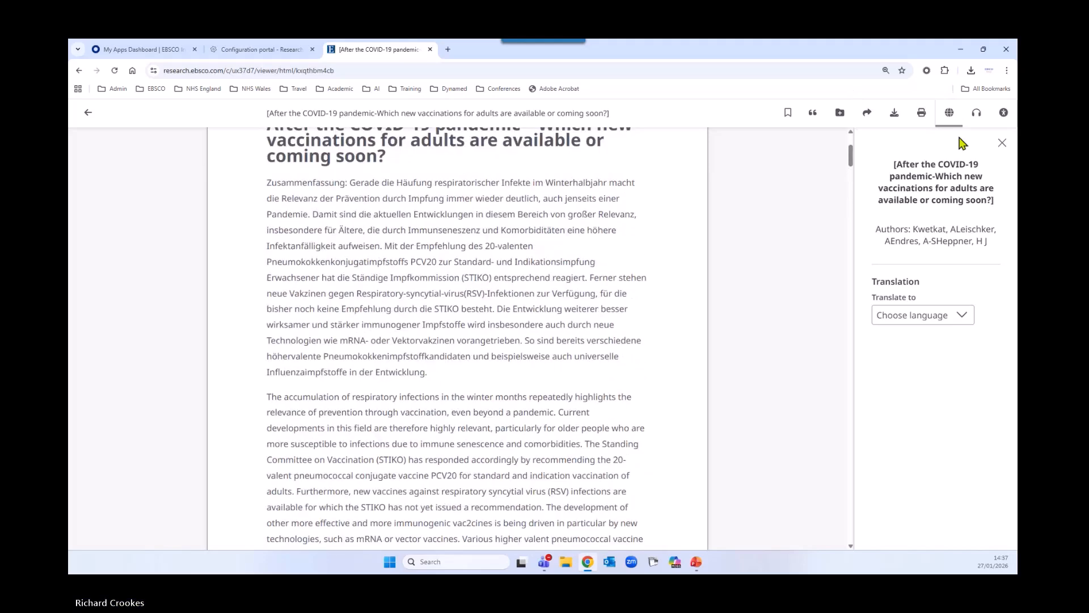
left_click(1003, 143)
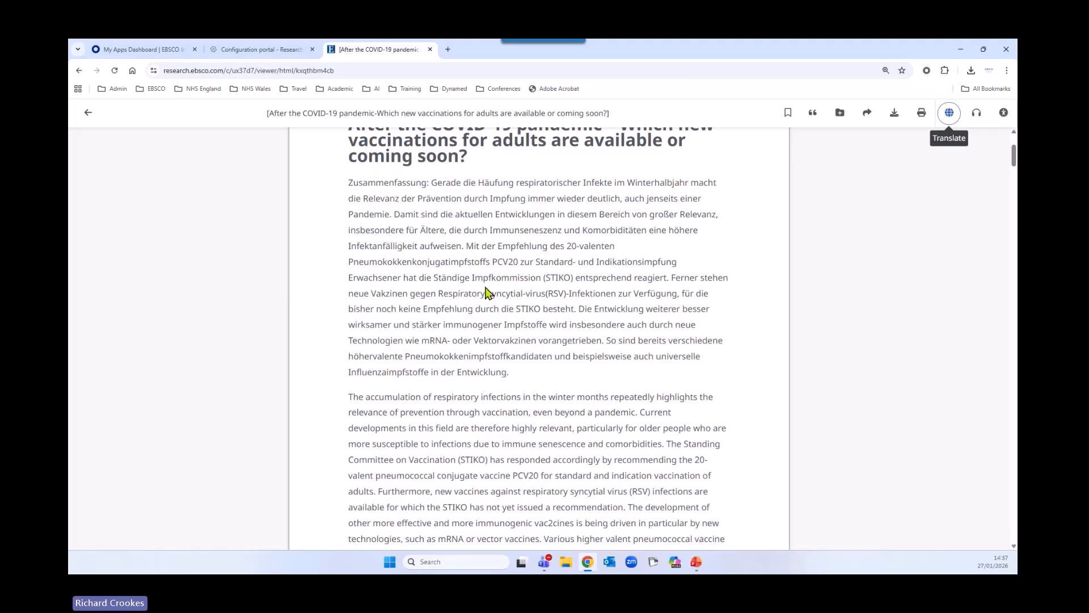
scroll(487, 292, "up", 3)
scroll(493, 280, "up", 1)
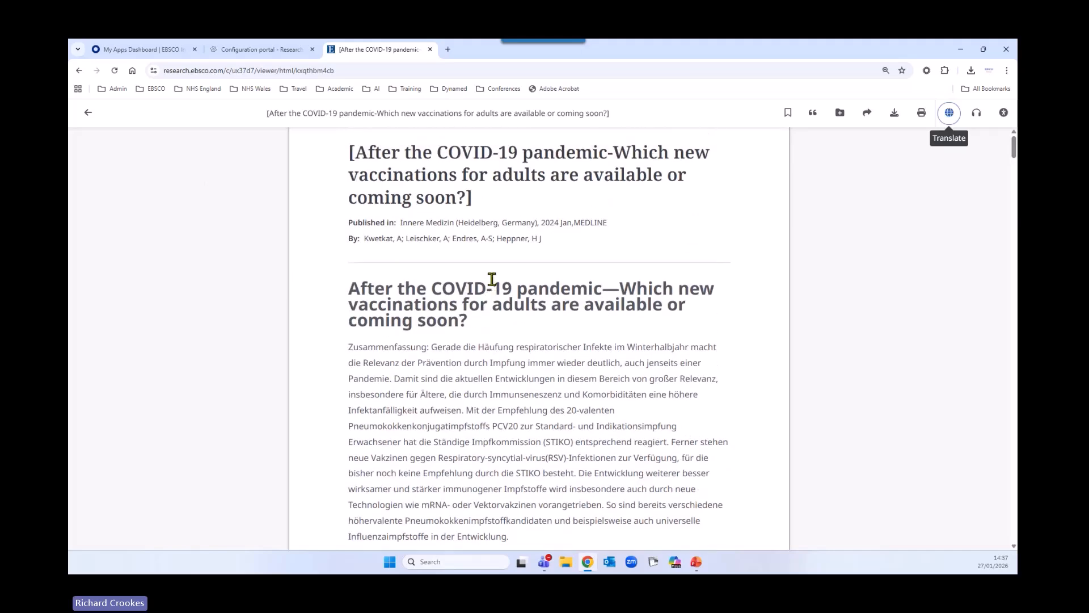
Play the German article's text aloud, pause the playback, close the listening options, and return to the beginning of the article
left_click(977, 114)
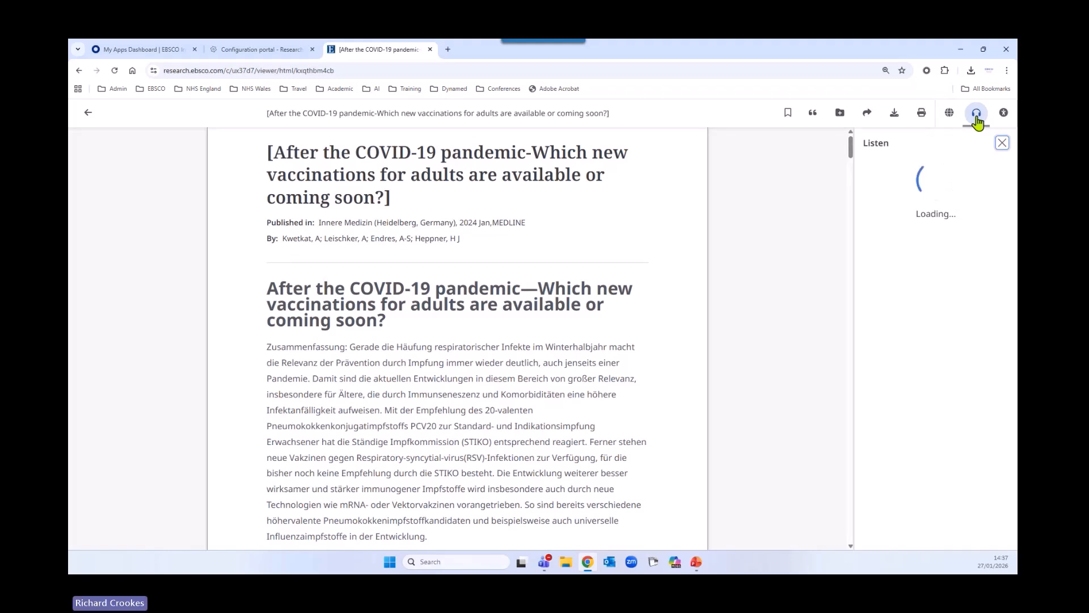
left_click(938, 188)
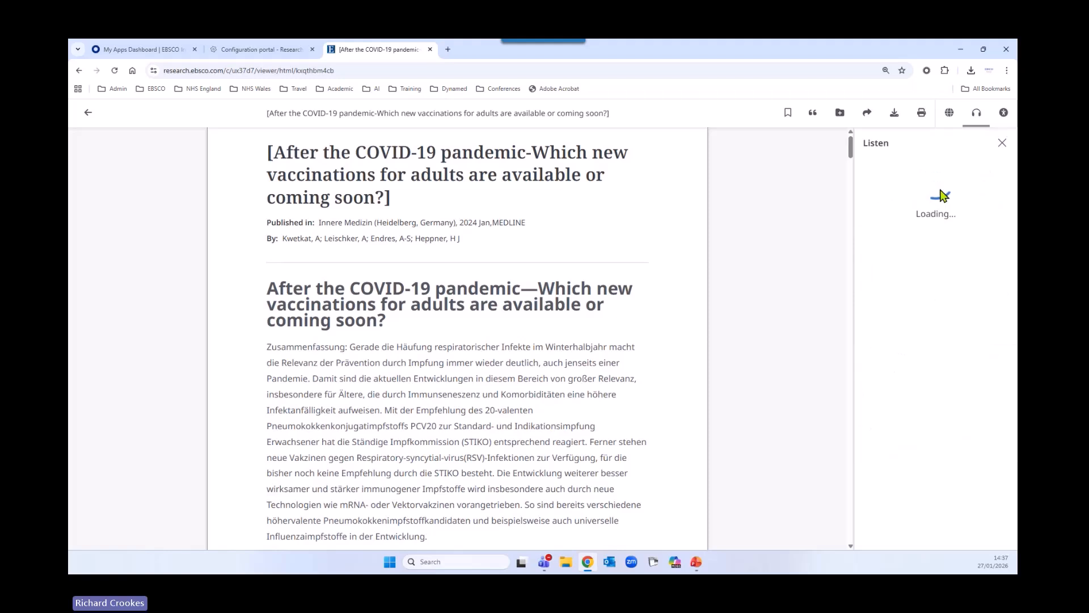
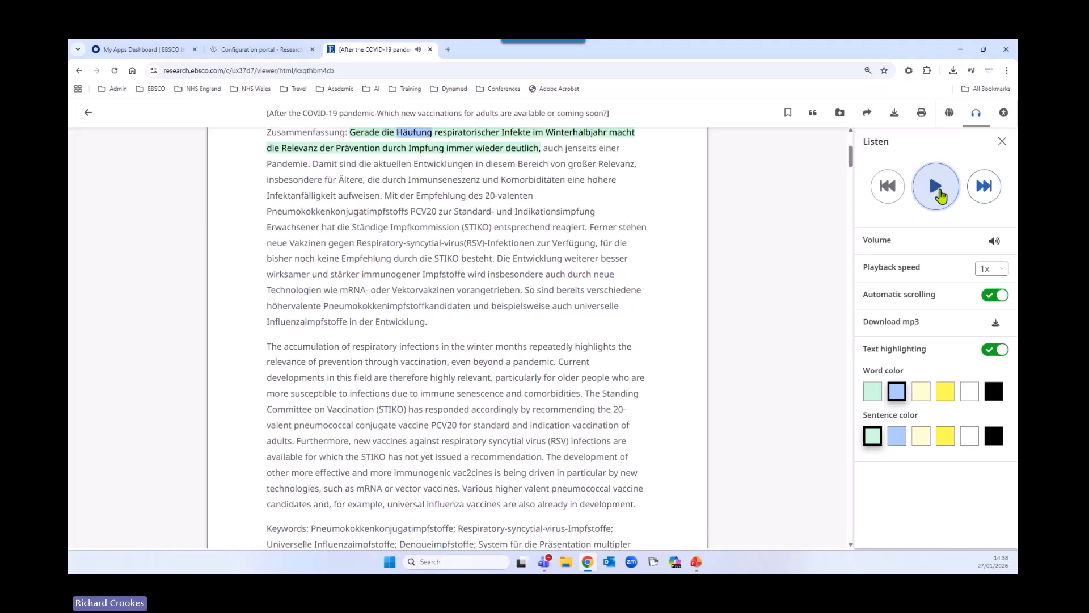
left_click(939, 195)
left_click(1003, 142)
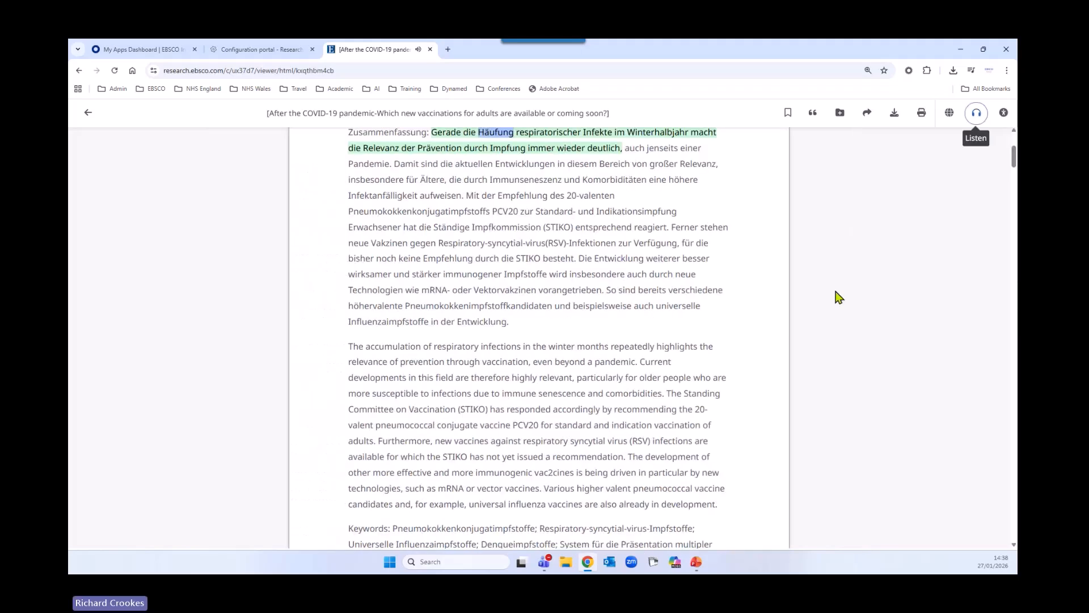
scroll(710, 272, "up", 4)
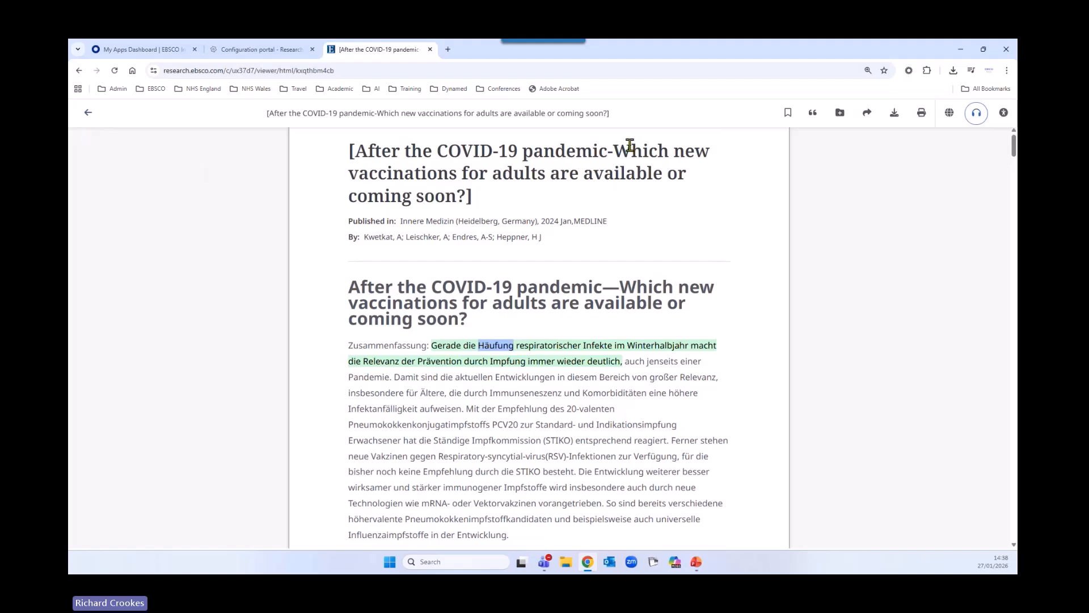
Translate the article's full text into English, check whether the translated text can be listened to, and close the listening options
left_click(951, 114)
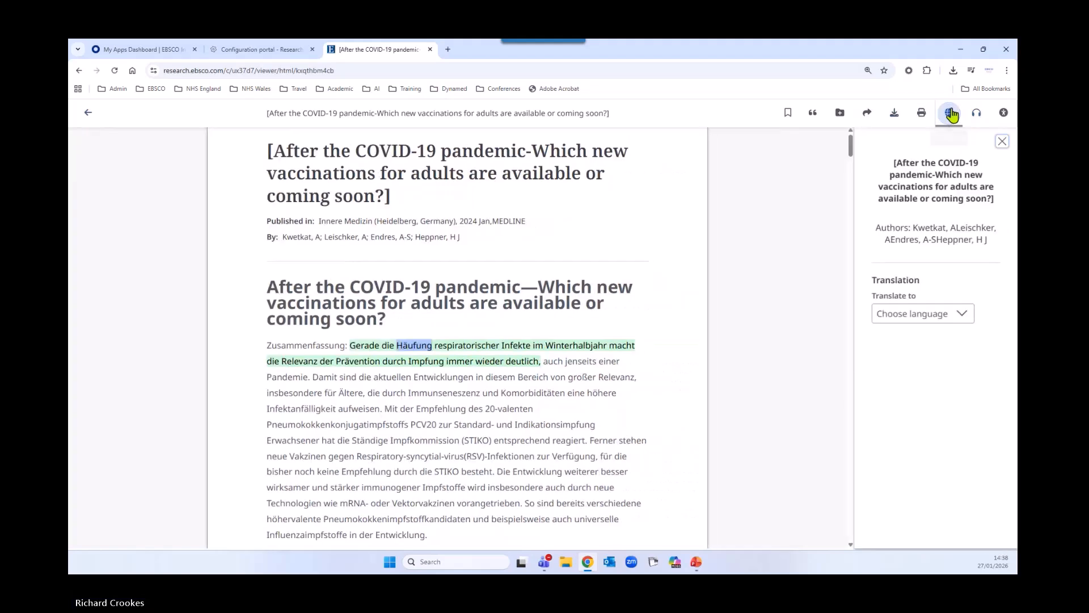
left_click(910, 311)
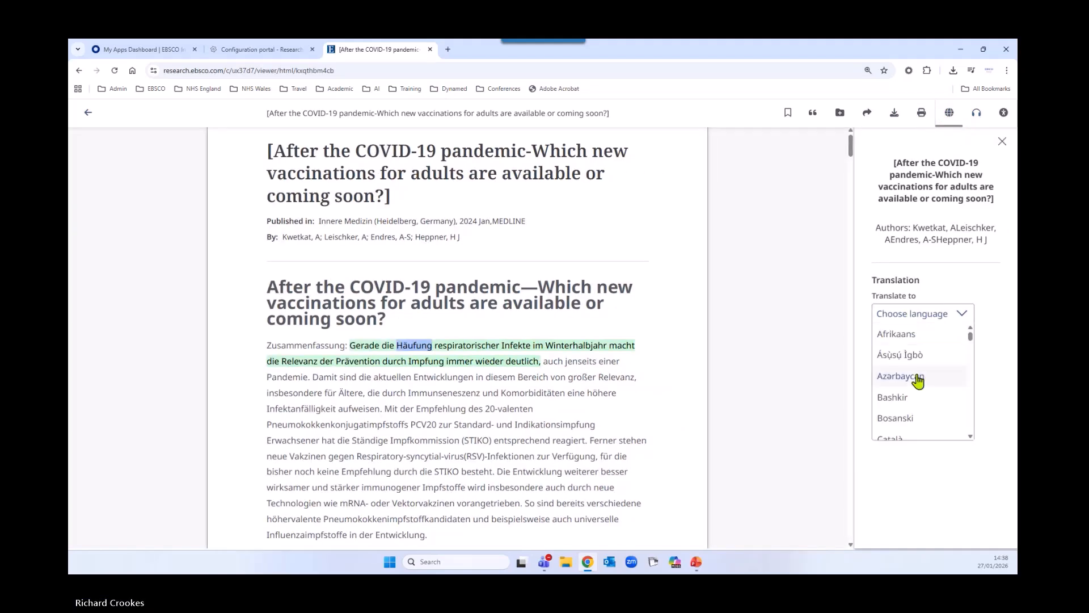
scroll(923, 383, "down", 2)
scroll(923, 383, "down", 2)
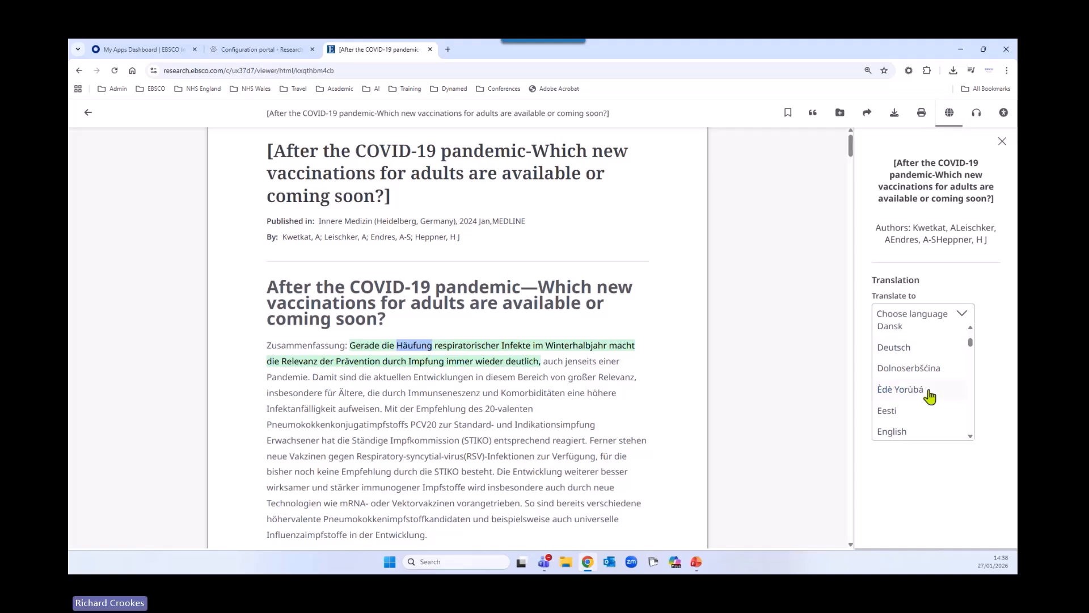
left_click(901, 433)
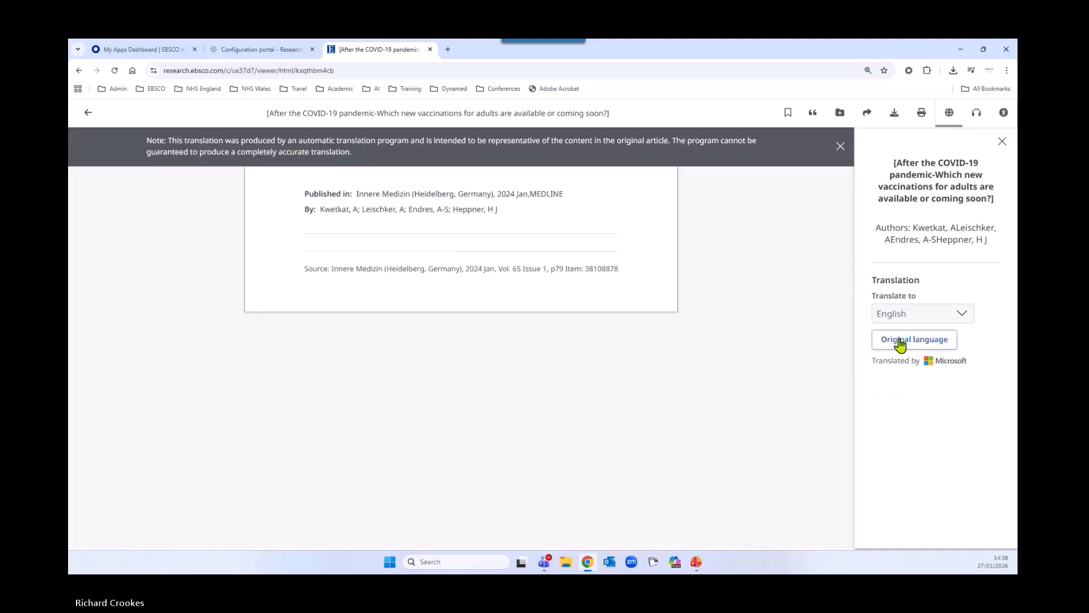
left_click(976, 116)
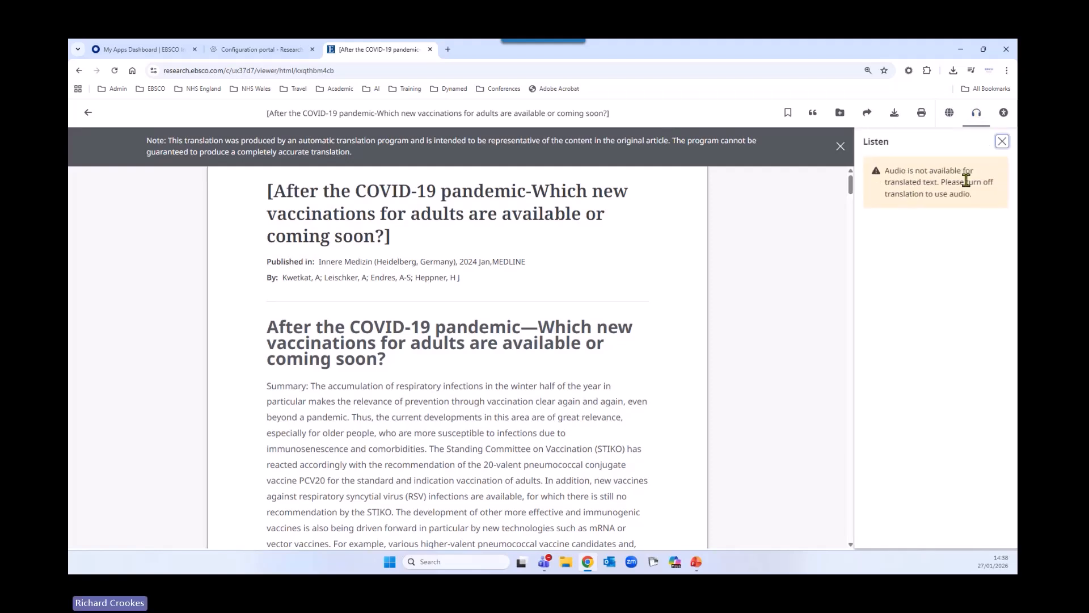
left_click(1003, 142)
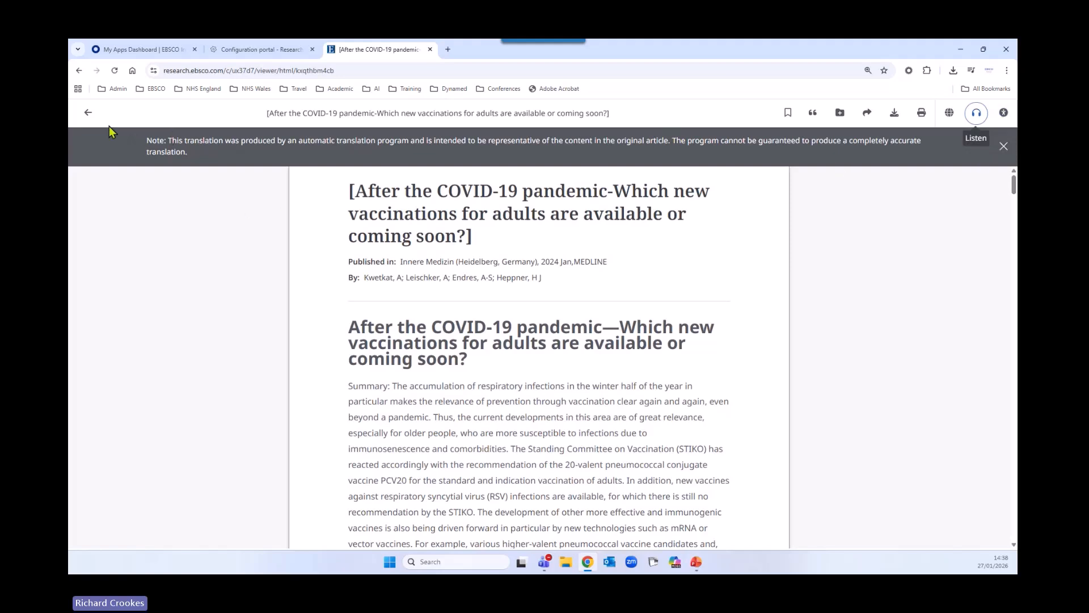
Return to the search results and delete the German-limited search S11 from the search history
left_click(88, 113)
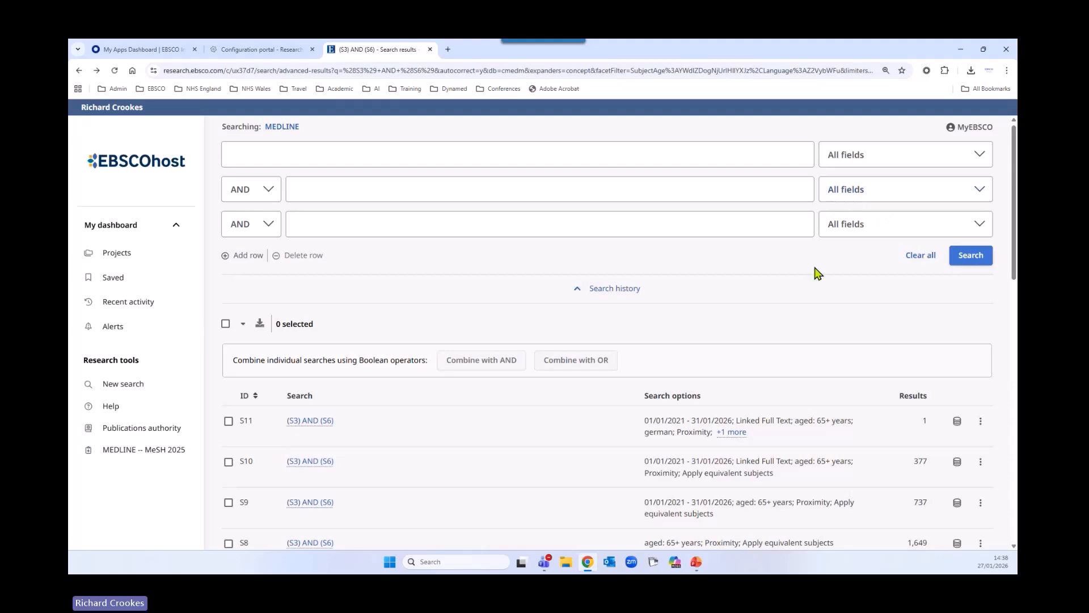
scroll(492, 326, "down", 2)
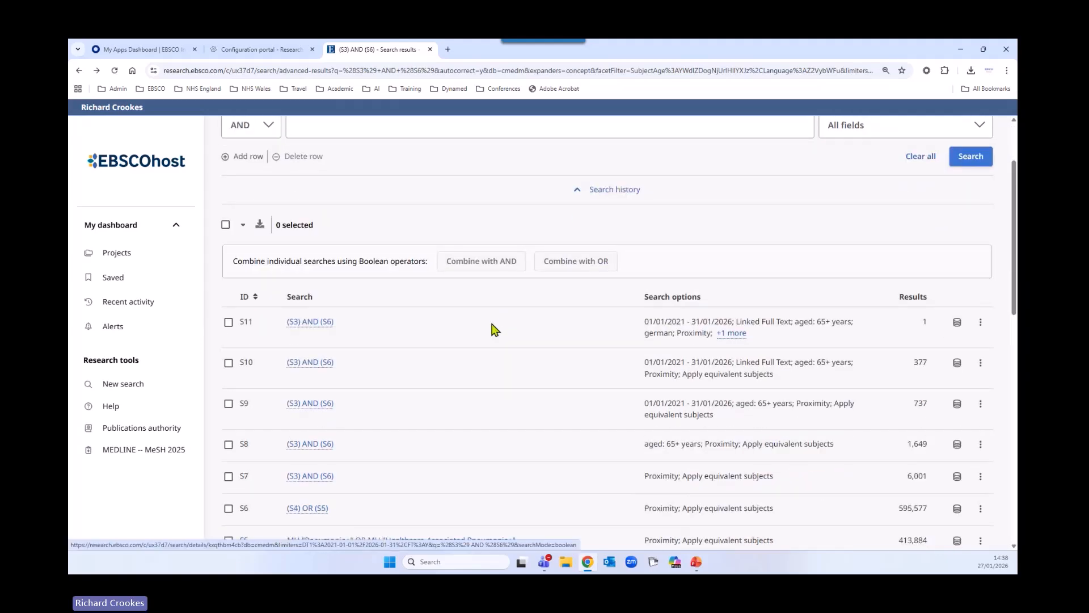
scroll(494, 329, "down", 6)
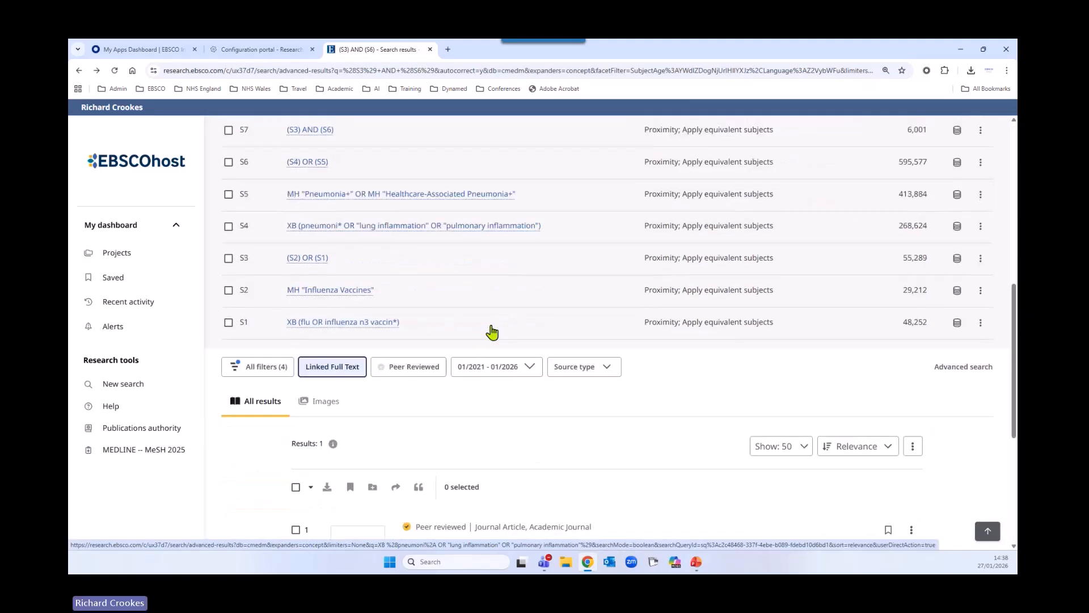
scroll(493, 332, "down", 2)
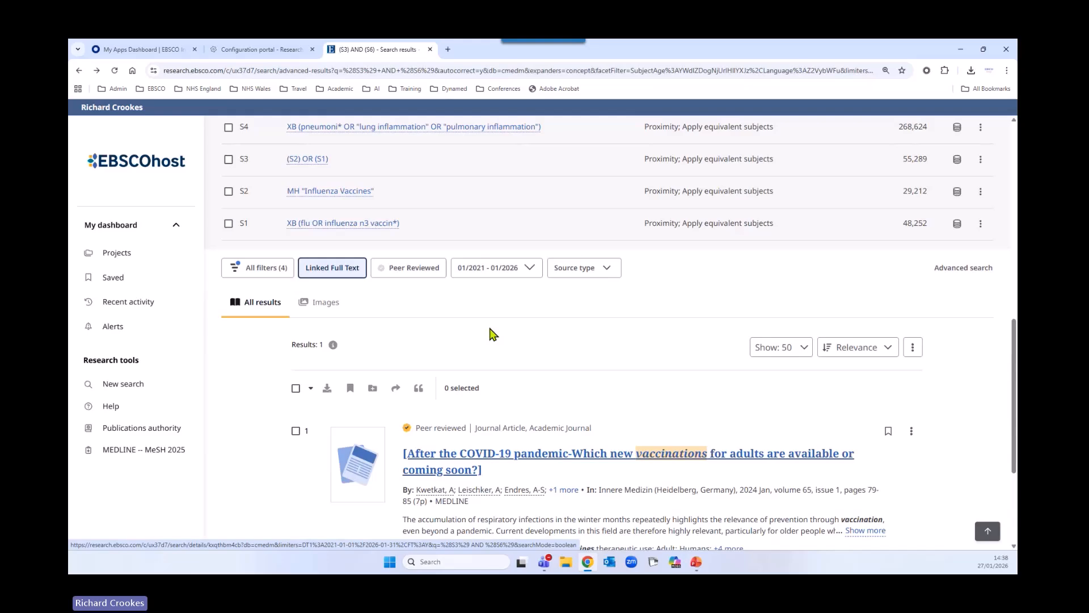
scroll(493, 333, "up", 7)
left_click(980, 275)
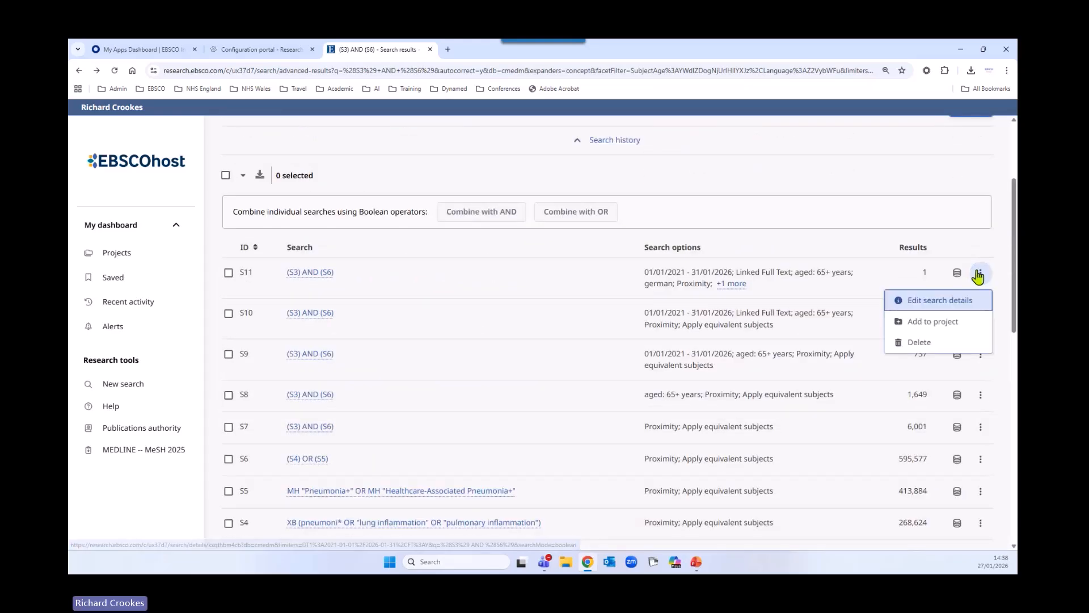
left_click(919, 343)
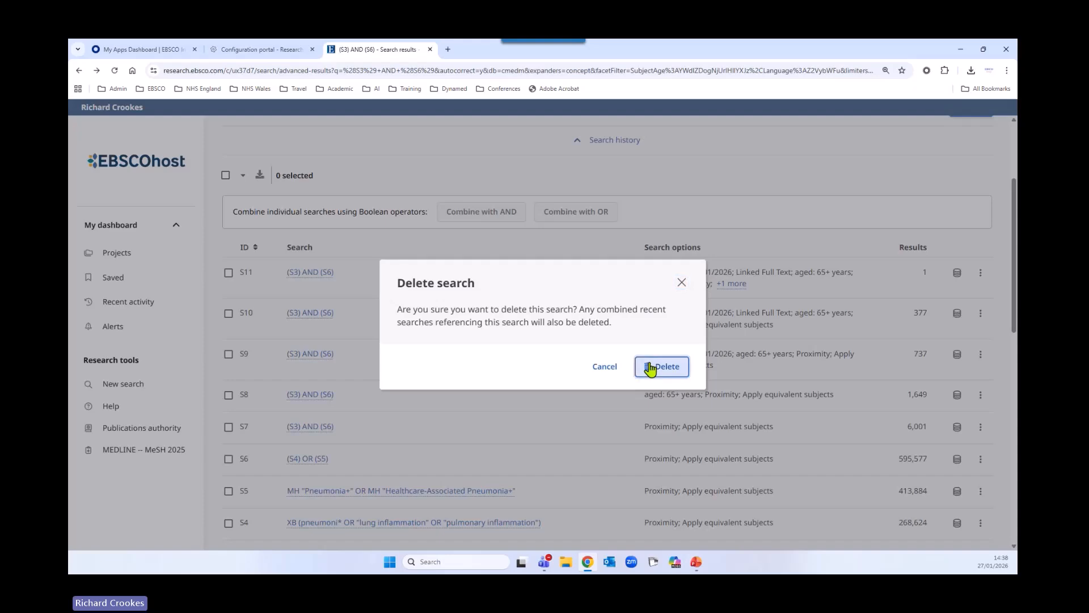
left_click(650, 368)
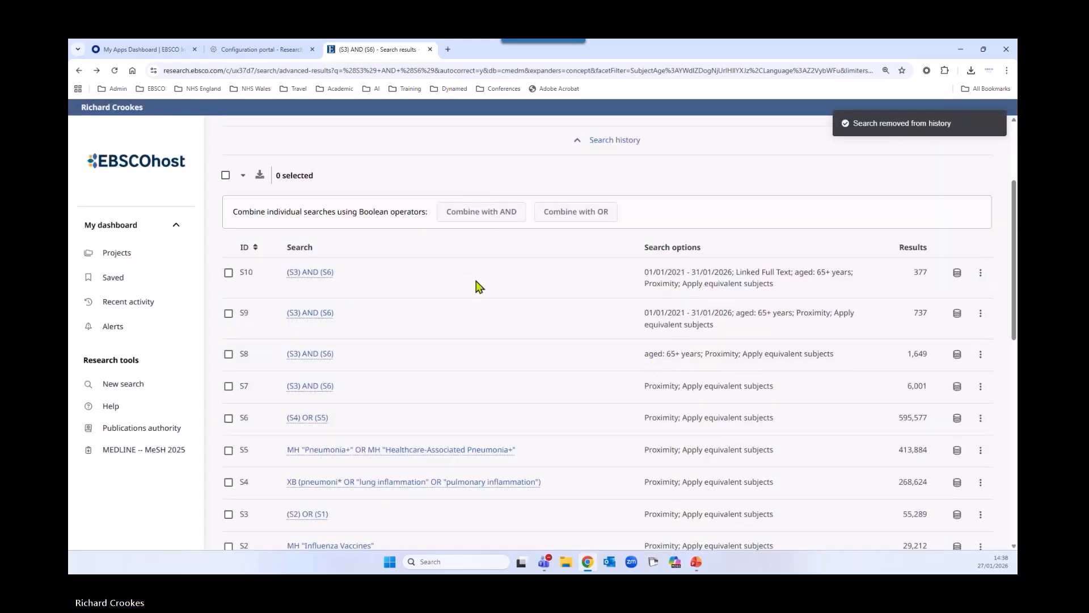
Sort the search history by ID in ascending order and look through the list and the results below it
left_click(245, 250)
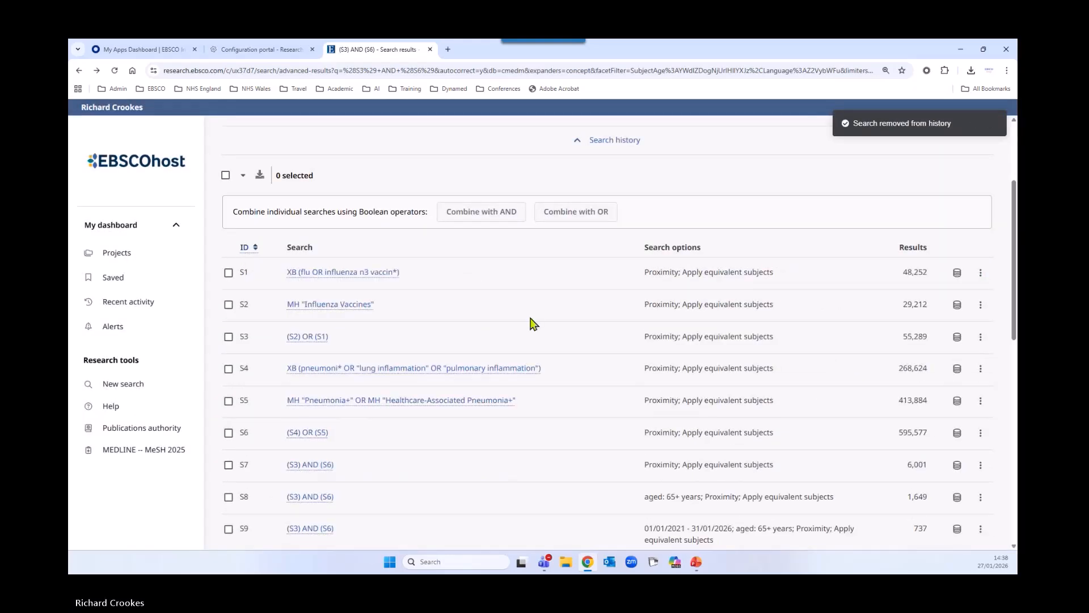
scroll(456, 400, "down", 10)
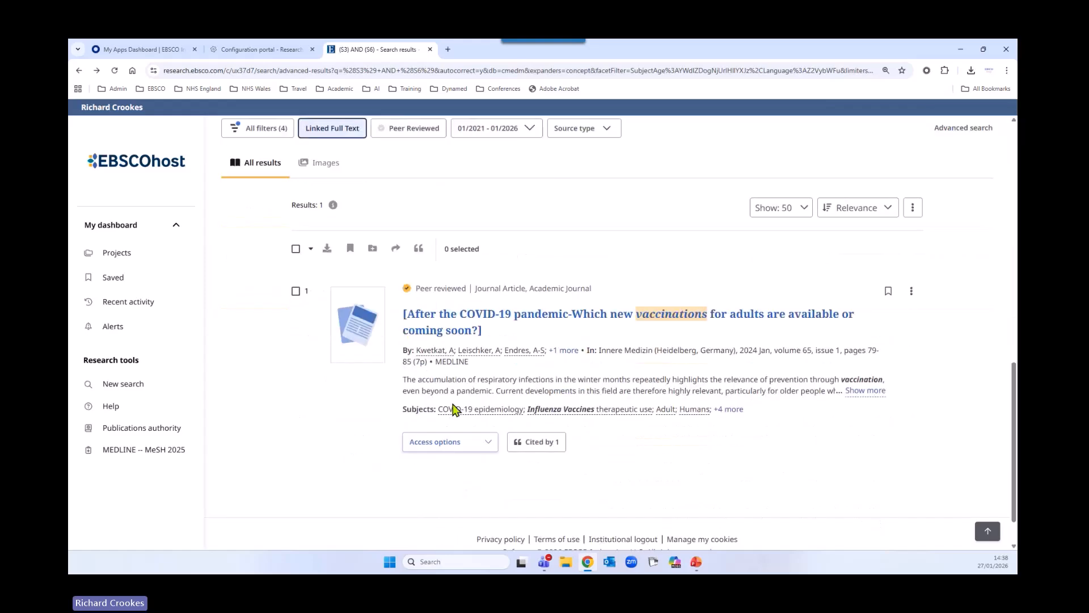
scroll(461, 392, "up", 3)
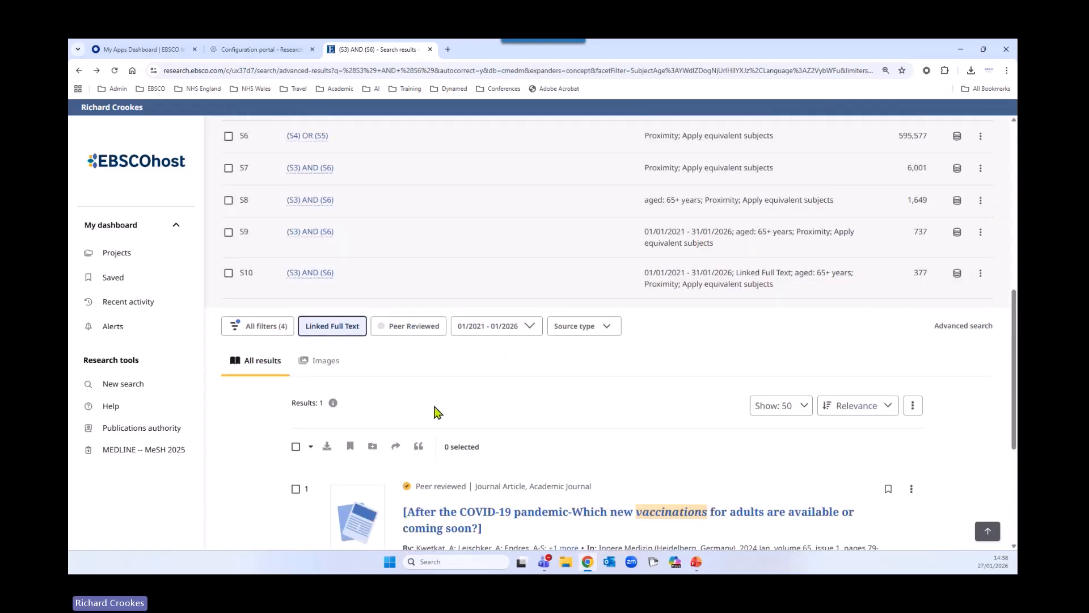
scroll(437, 412, "up", 4)
Rerun search S1, XB (flu OR influenza n3 vaccin*), from the history and check its results and the updated history
left_click(362, 224)
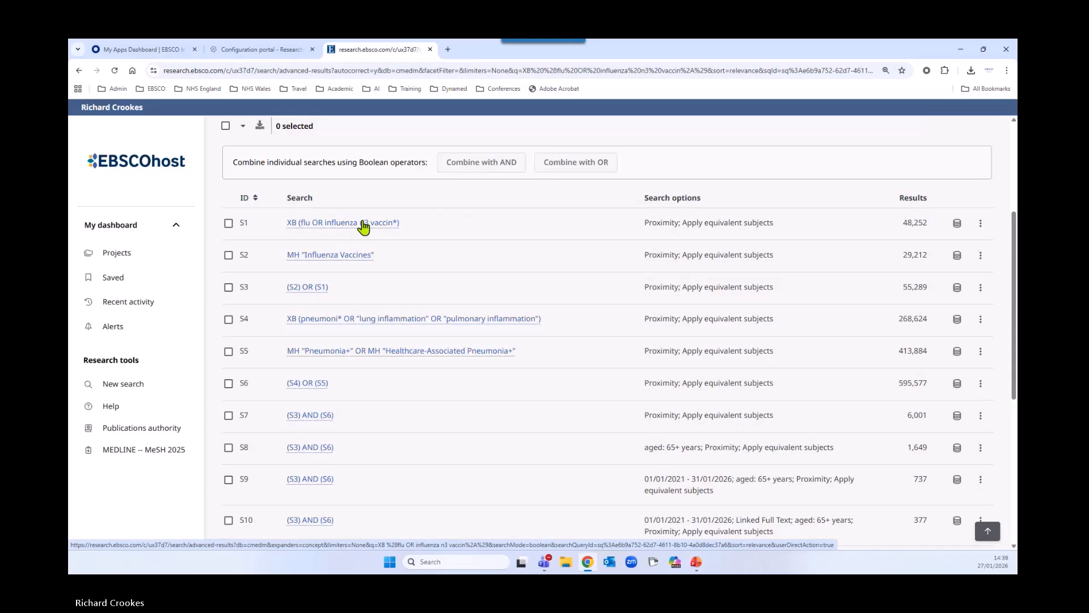
scroll(480, 343, "down", 7)
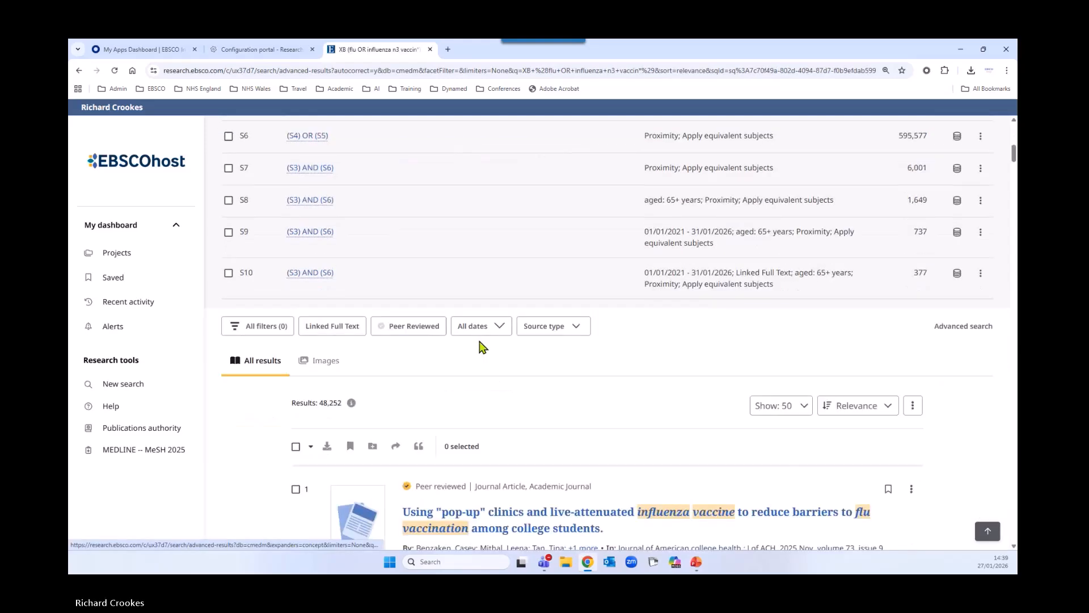
scroll(481, 344, "down", 2)
scroll(483, 347, "up", 4)
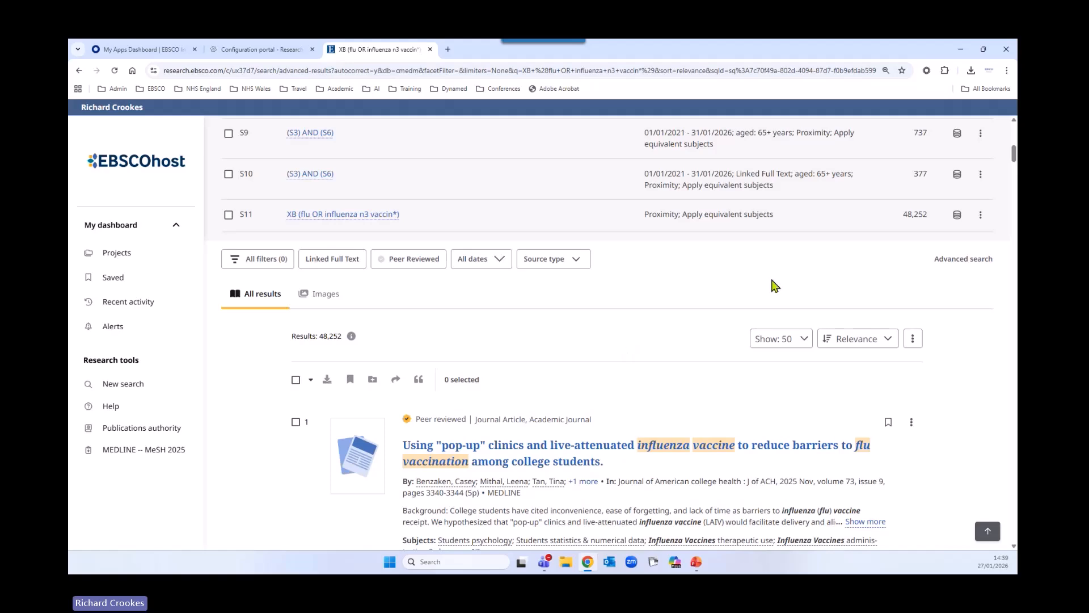
scroll(661, 246, "up", 4)
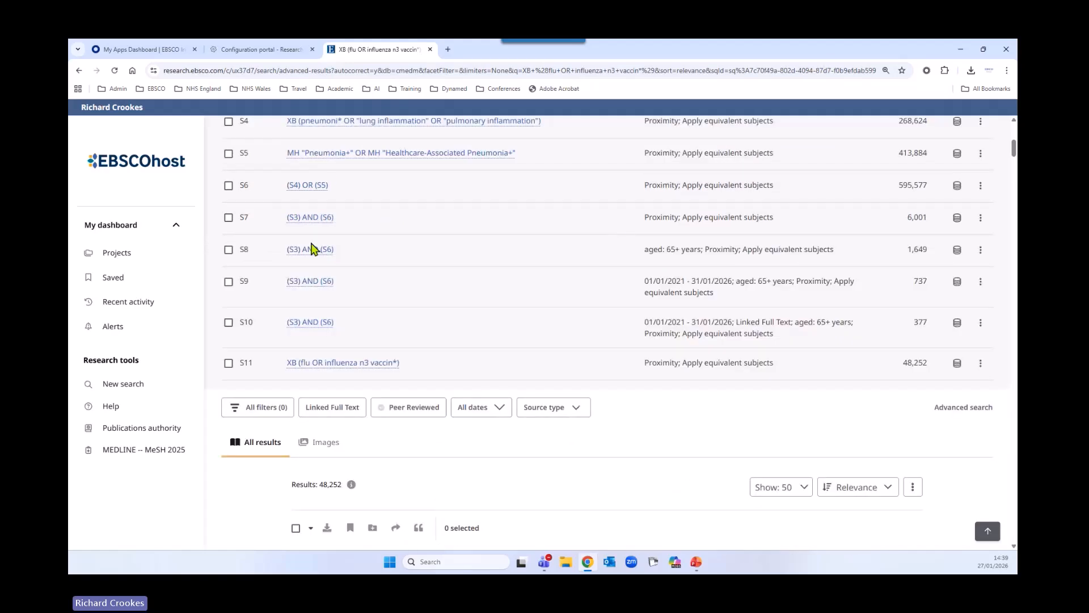
scroll(300, 180, "up", 1)
Switch the search history to descending ID order, look it over, and restore the ascending order
left_click(242, 149)
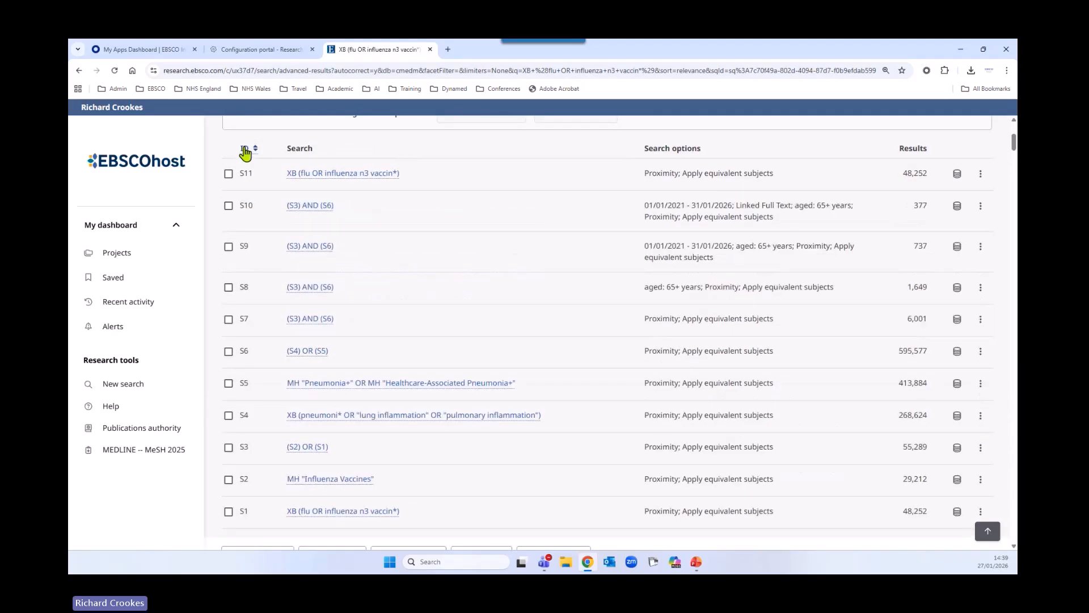
scroll(488, 328, "down", 2)
scroll(330, 228, "up", 4)
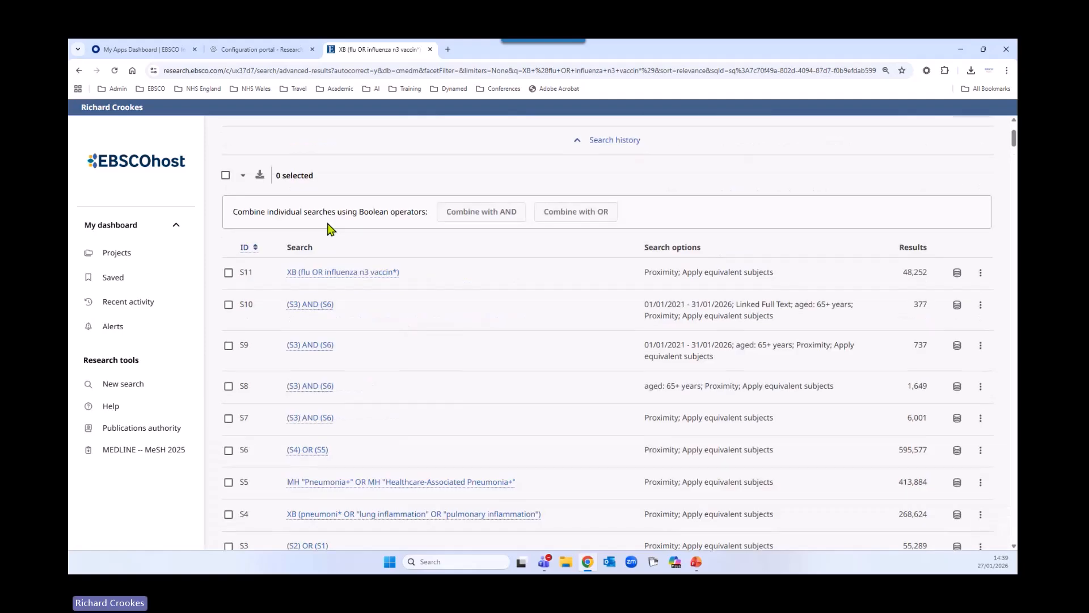
left_click(242, 250)
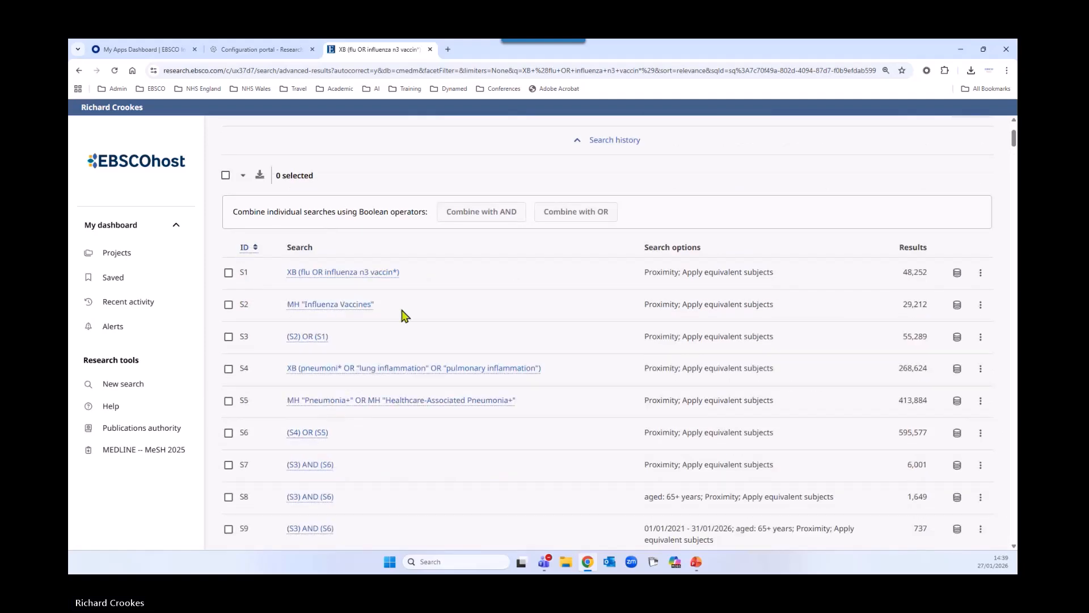
Delete the duplicate influenza vaccine search S11 from the search history
scroll(620, 366, "down", 3)
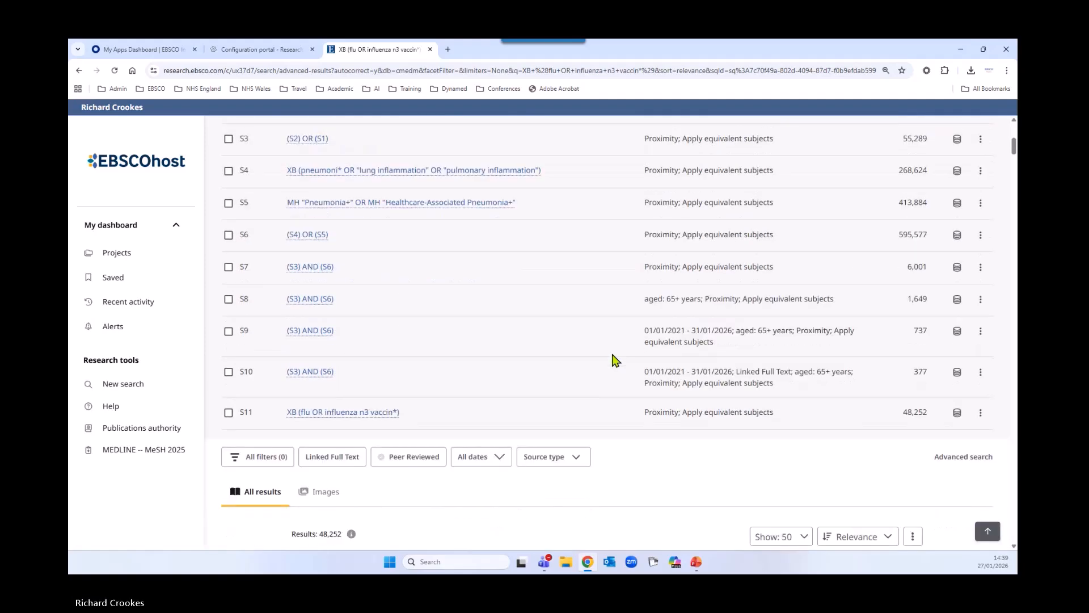
left_click(980, 412)
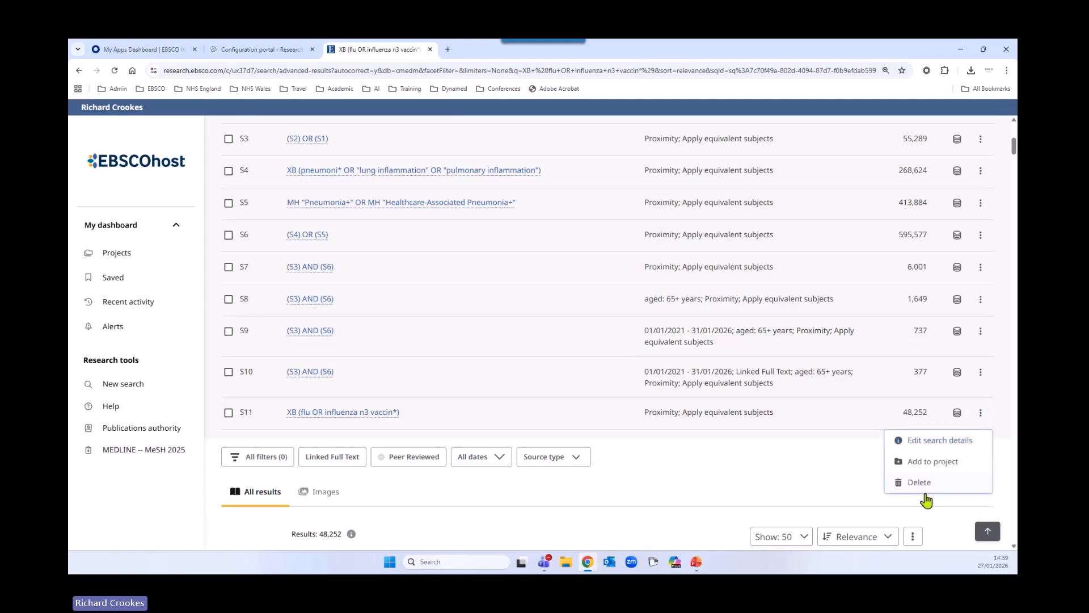
left_click(923, 489)
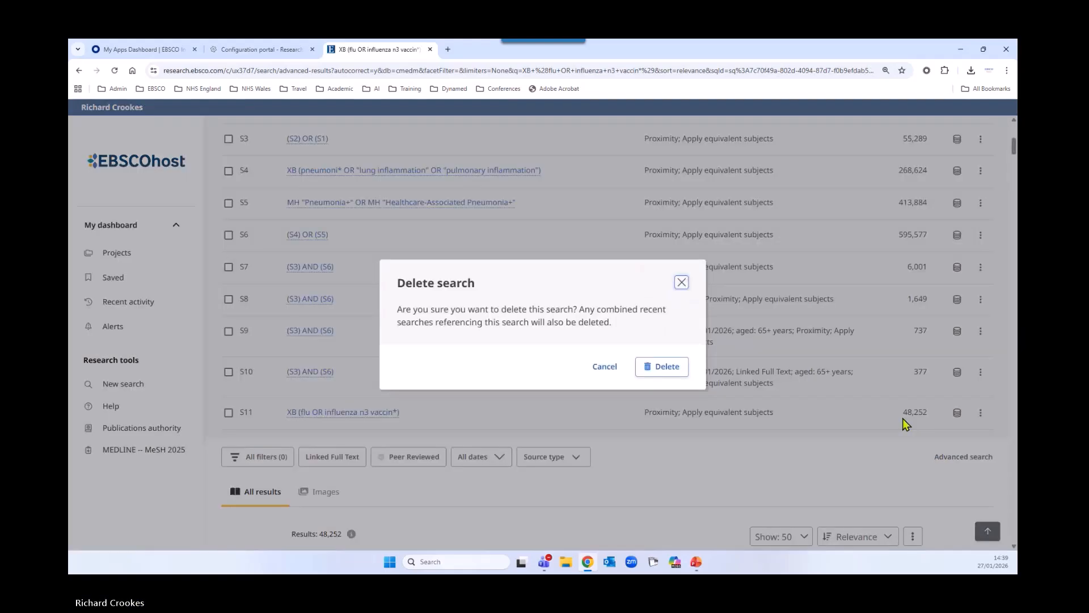
left_click(685, 376)
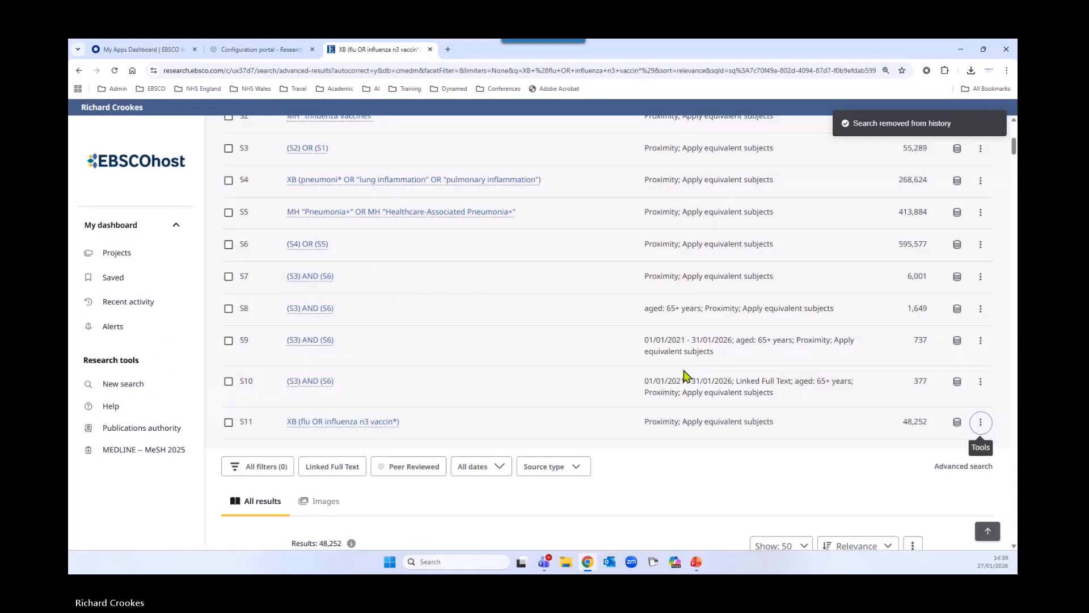
Rerun search S10, the combined search limited to 2021–2026, linked full text and ages 65+, from the history
scroll(685, 376, "down", 3)
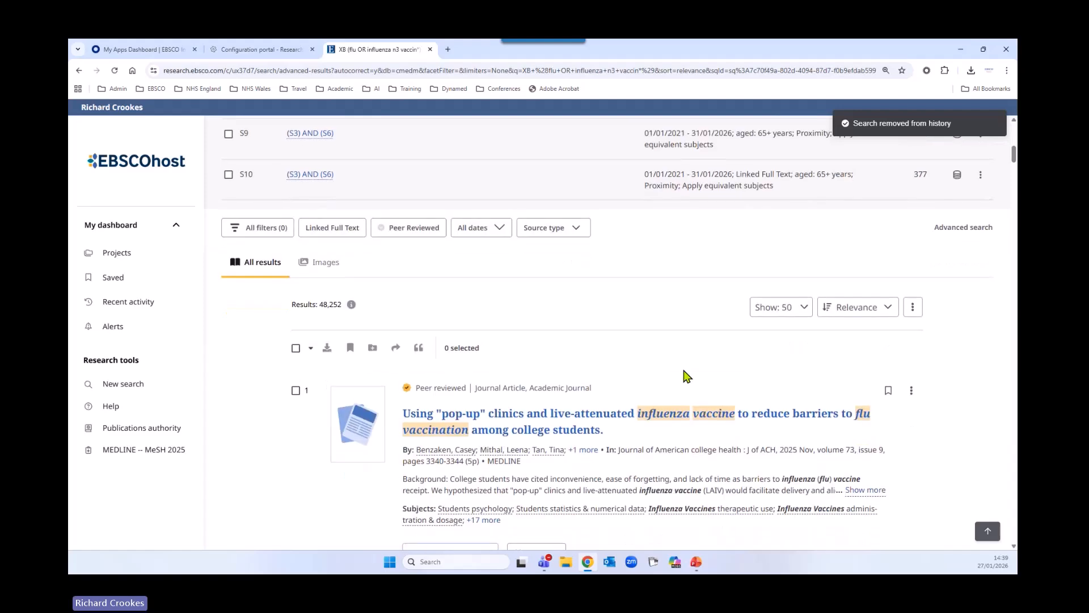
scroll(815, 244, "up", 3)
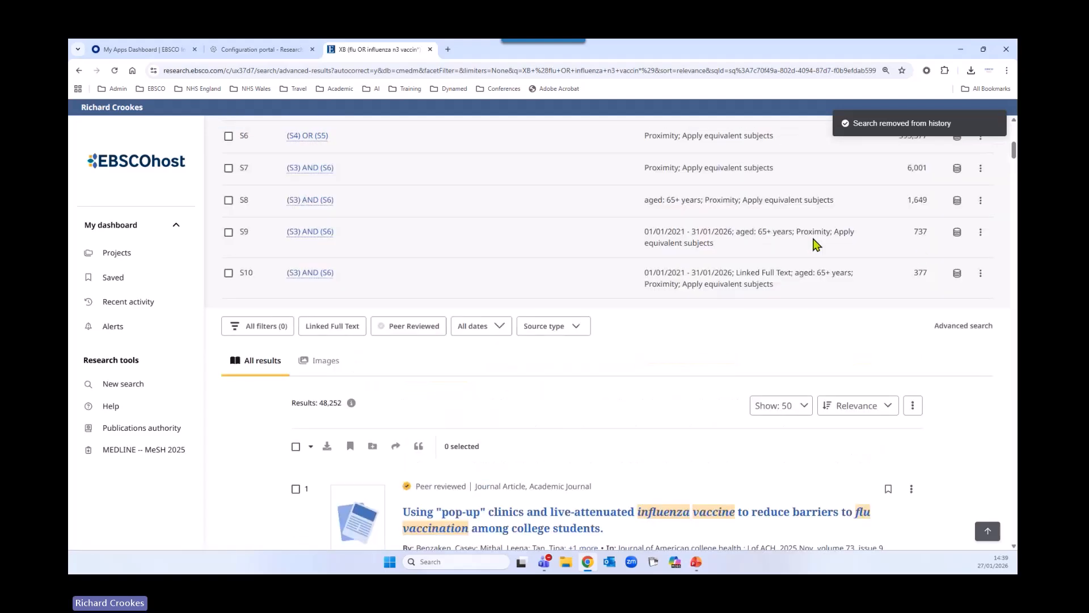
left_click(313, 275)
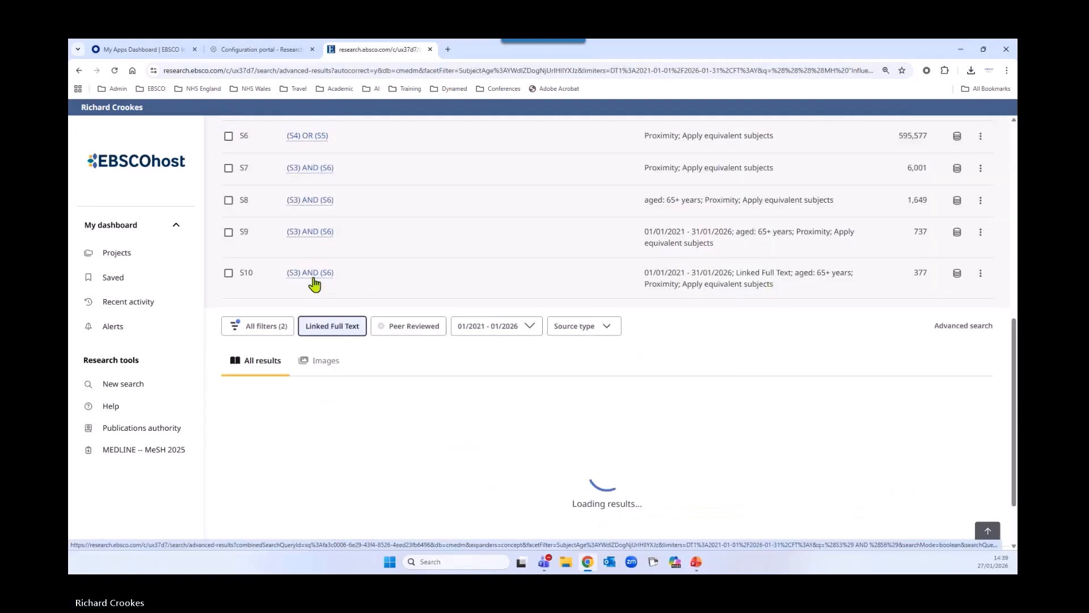
Limit the current search results to English Language with the filters and look over the updated result list
scroll(671, 316, "down", 4)
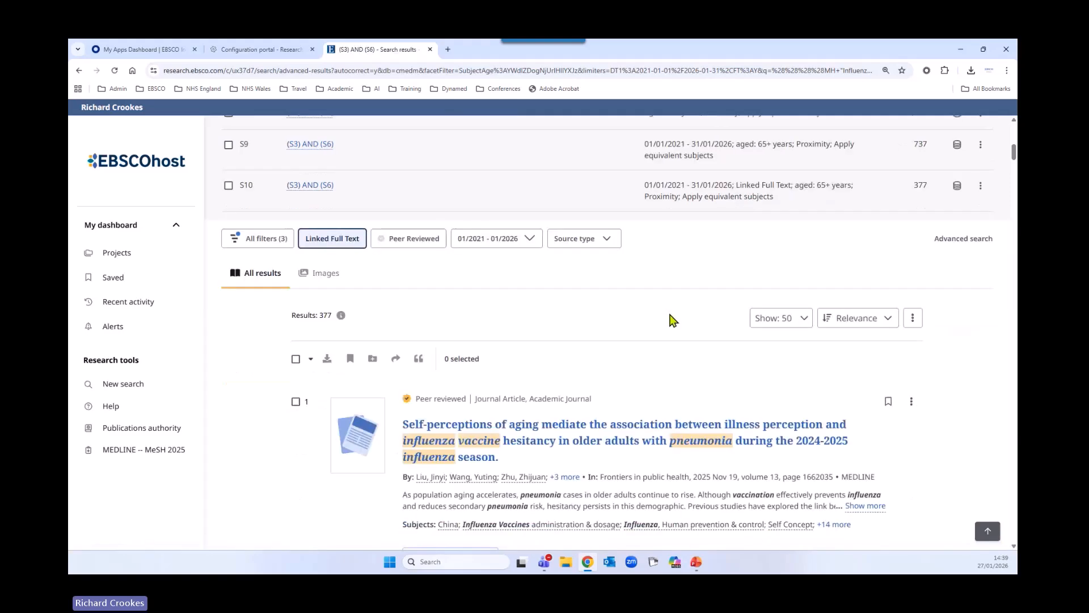
scroll(716, 291, "up", 1)
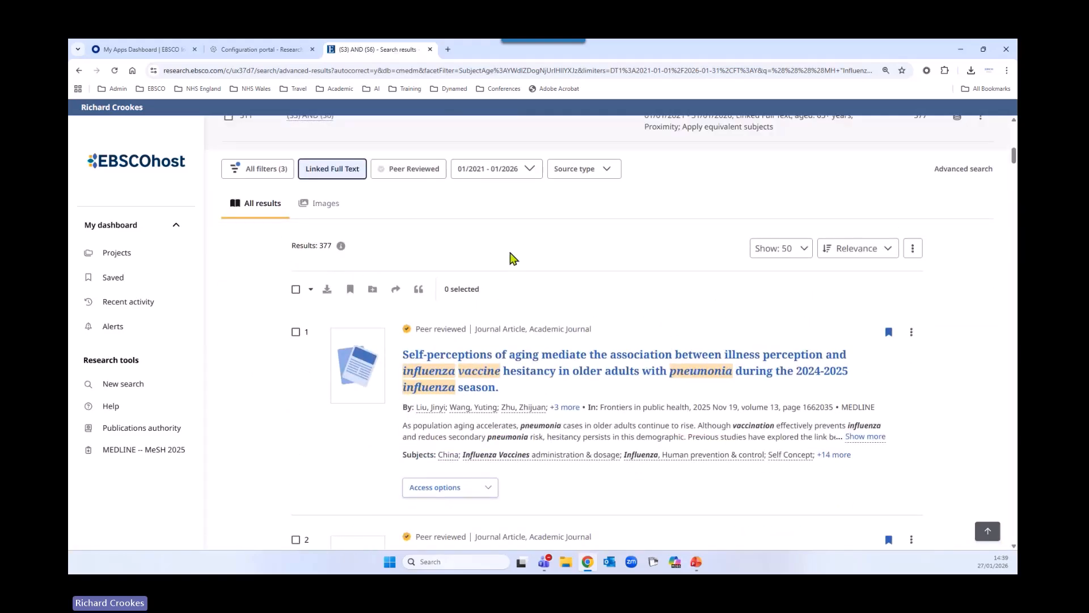
left_click(266, 170)
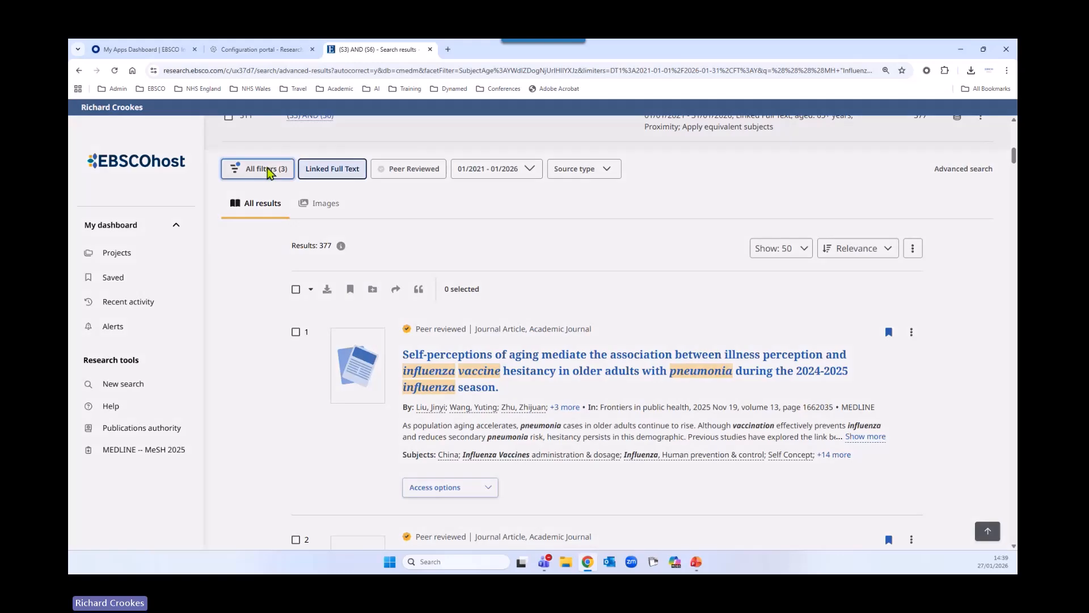
left_click(820, 389)
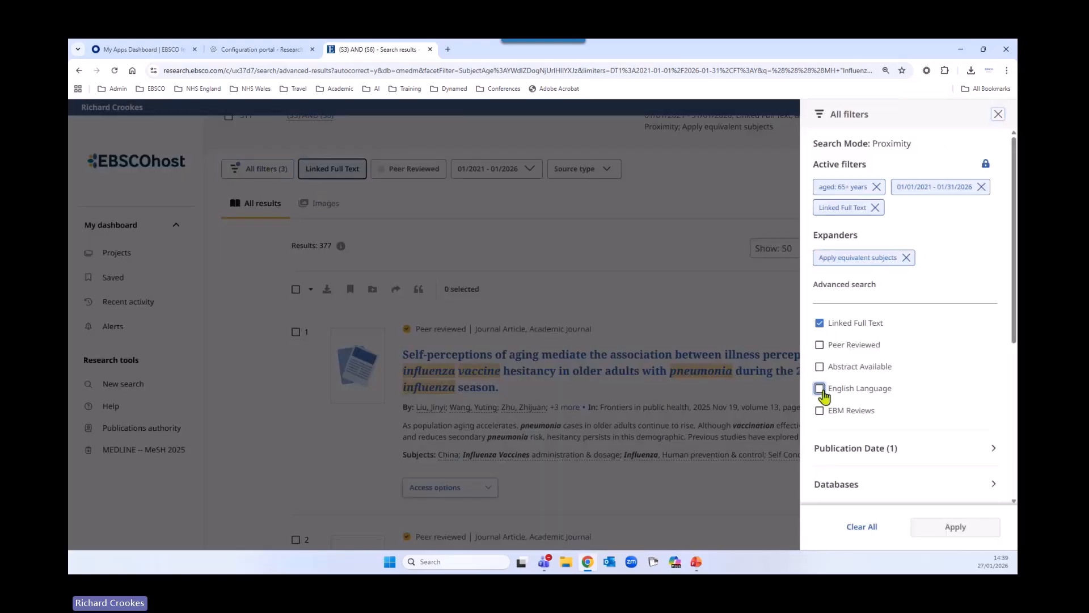
left_click(957, 530)
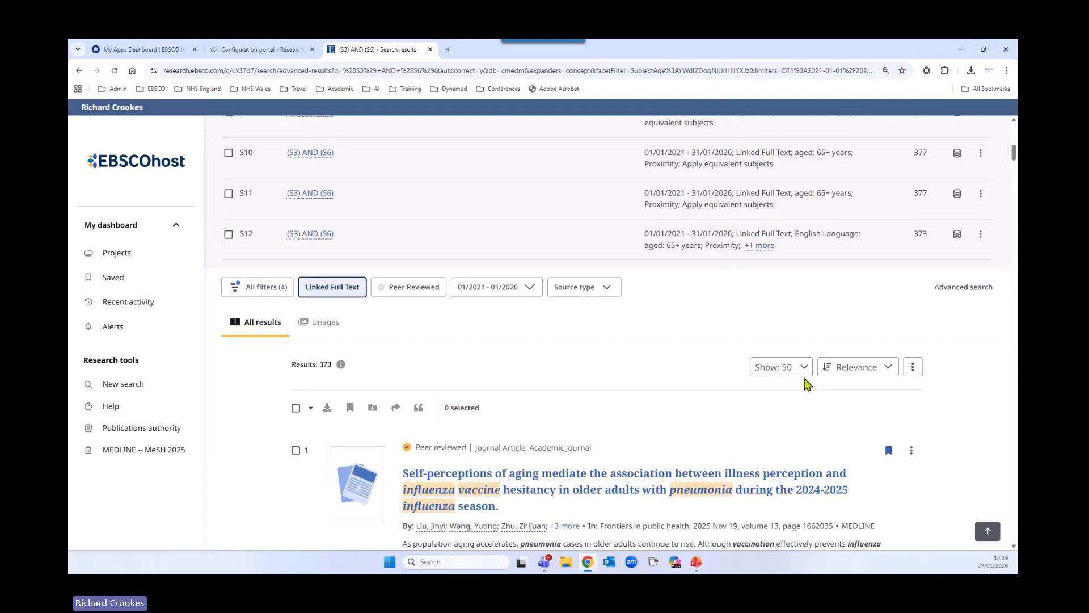
scroll(738, 363, "down", 6)
scroll(795, 329, "up", 4)
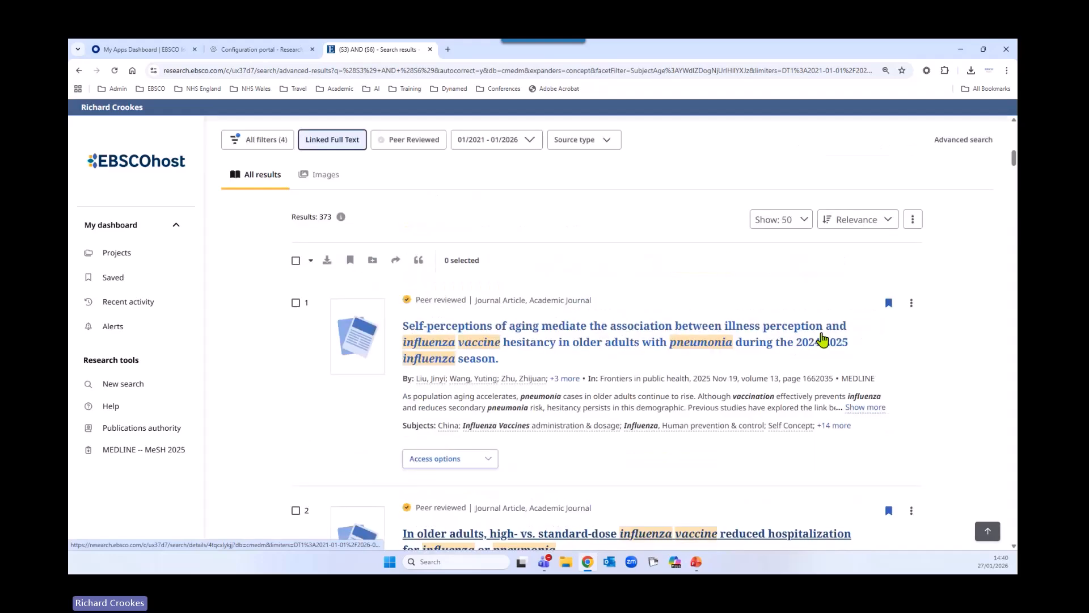
Select all results on the page and start the bulk export of up to 25,000 results
scroll(822, 341, "up", 2)
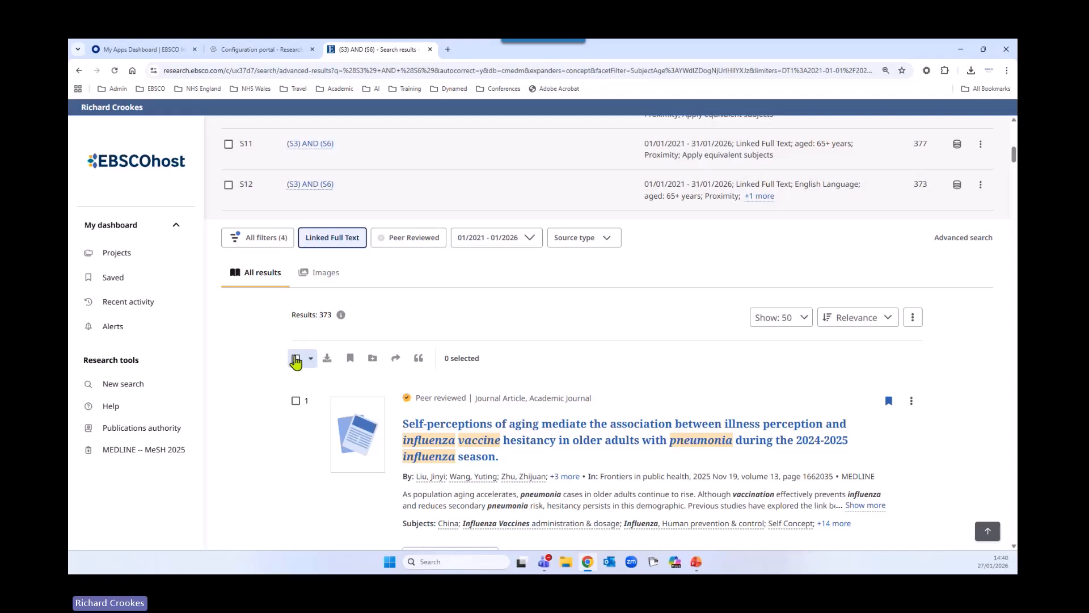
left_click(296, 359)
left_click(311, 358)
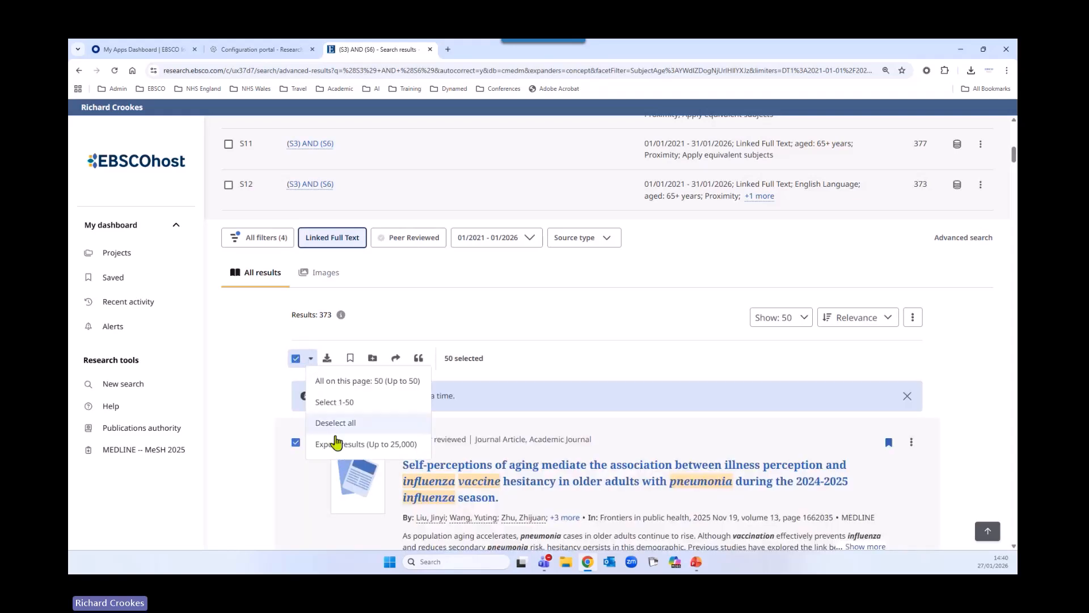
left_click(355, 447)
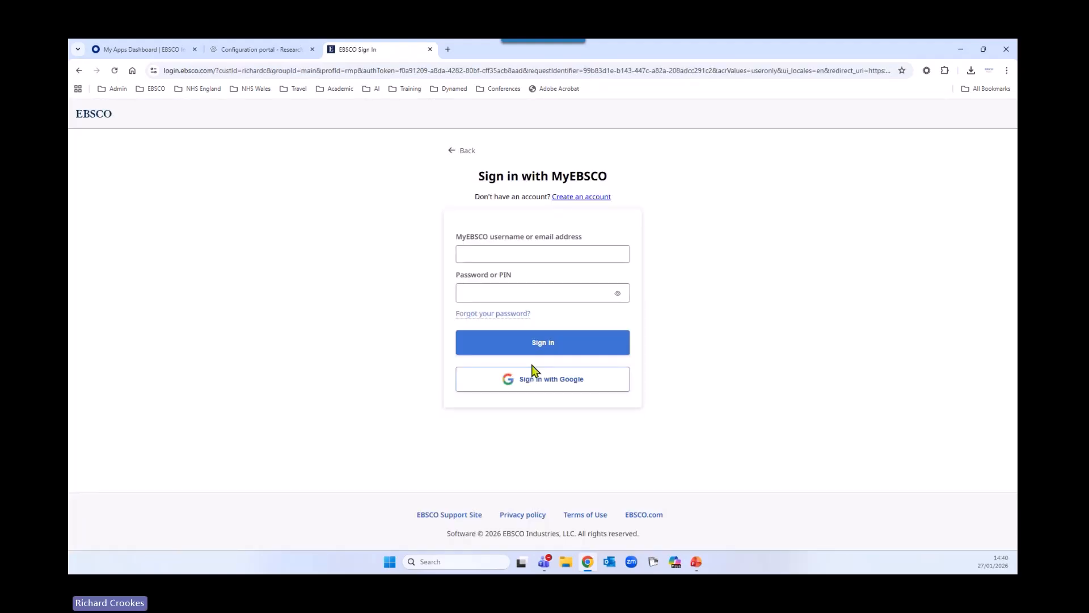
left_click_drag(528, 379, 645, 461)
left_click(660, 290)
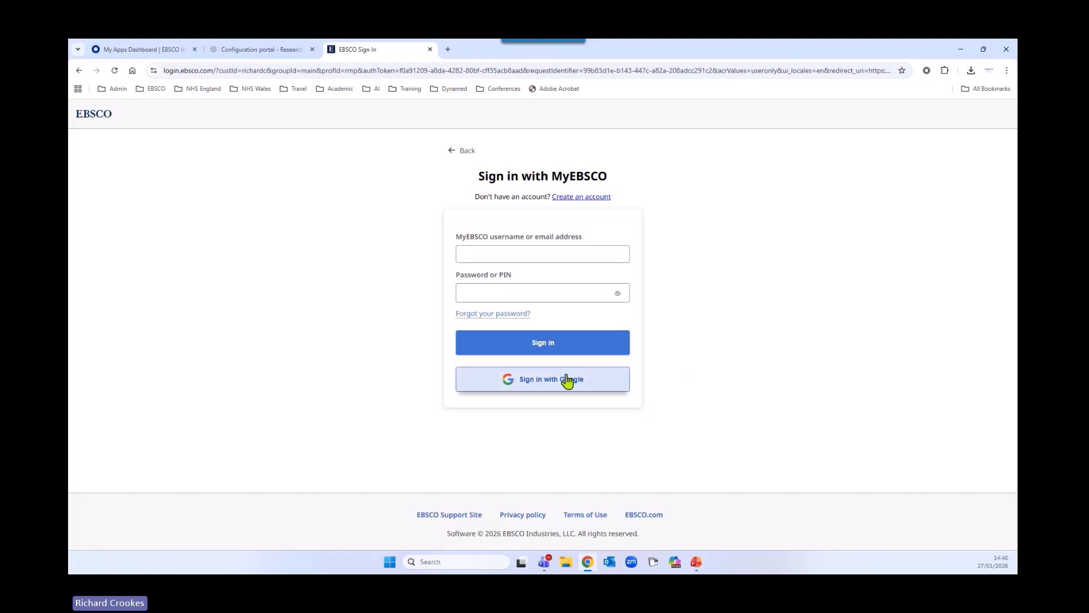
Fill in the MyEBSCO account creation form with first name, last name and email address, and tick the data collection consent
left_click(593, 199)
left_click(448, 315)
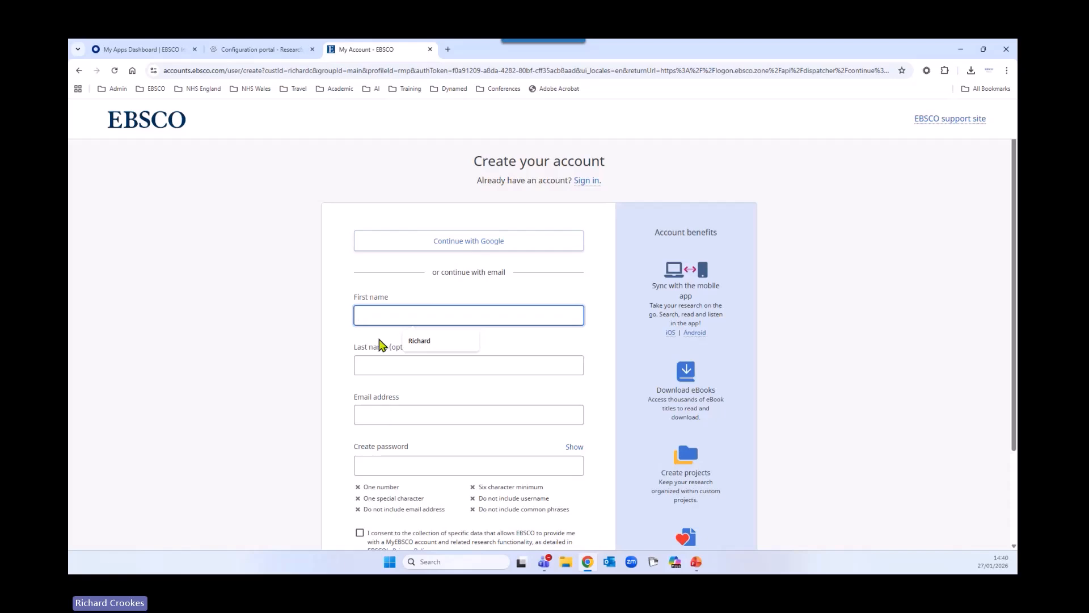
left_click(431, 347)
left_click(409, 366)
left_click(426, 393)
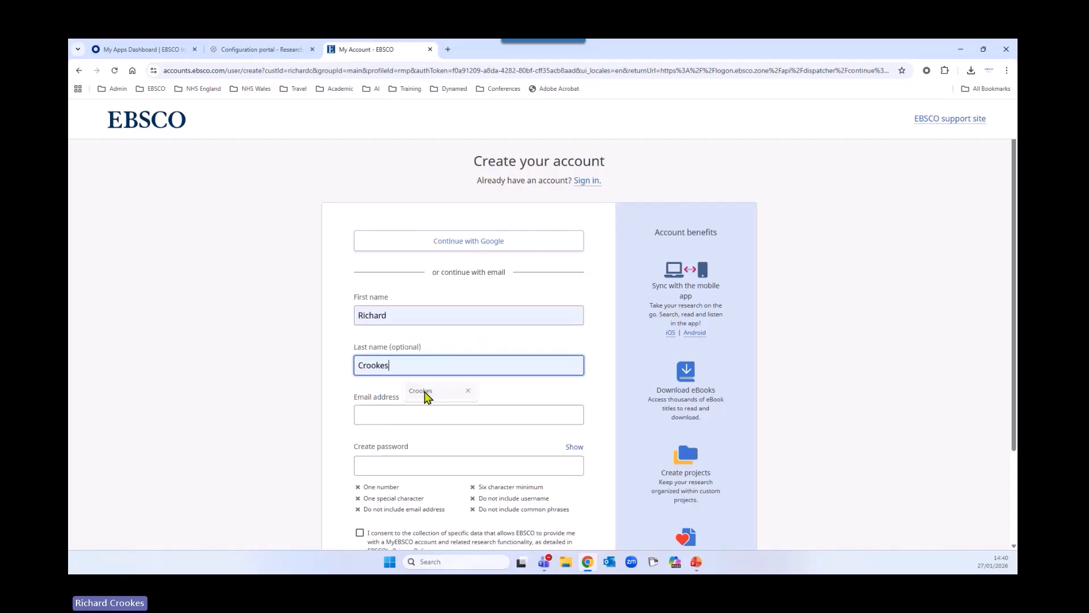
left_click(409, 412)
left_click(418, 443)
scroll(460, 436, "down", 1)
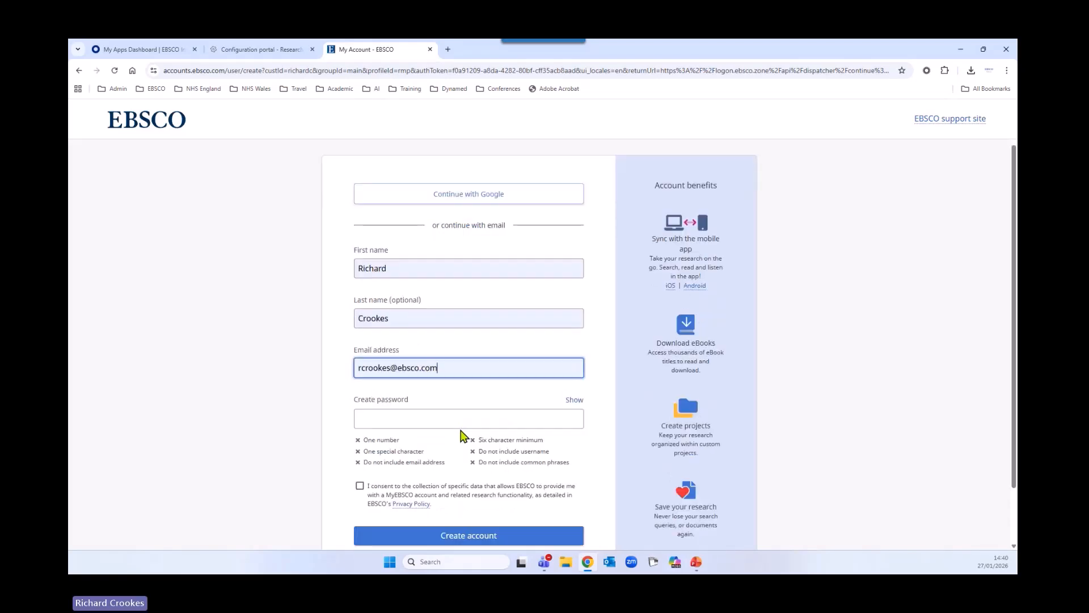
scroll(311, 397, "down", 1)
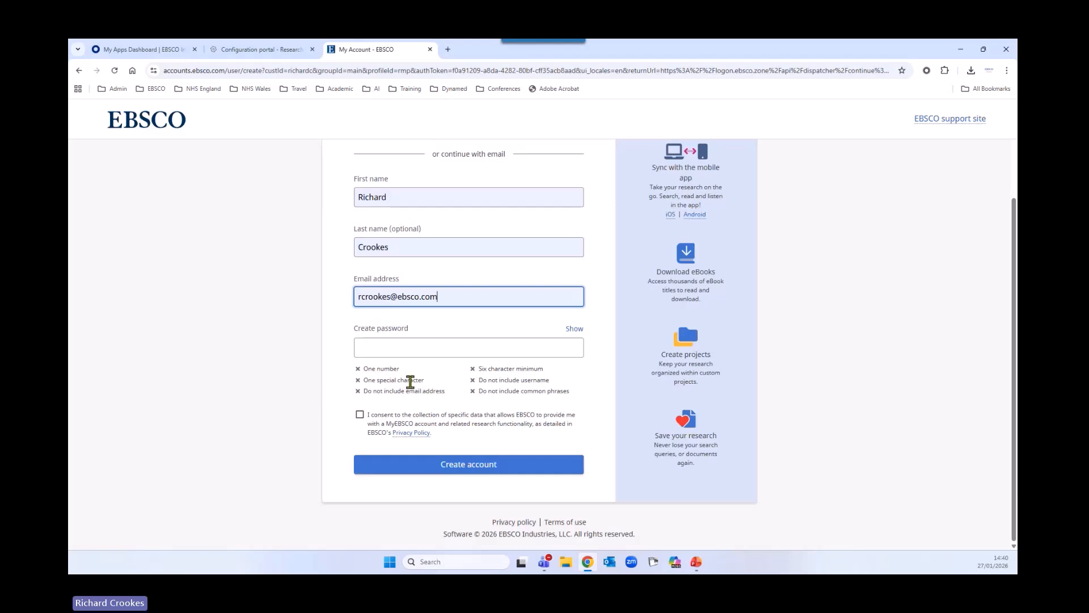
left_click(360, 414)
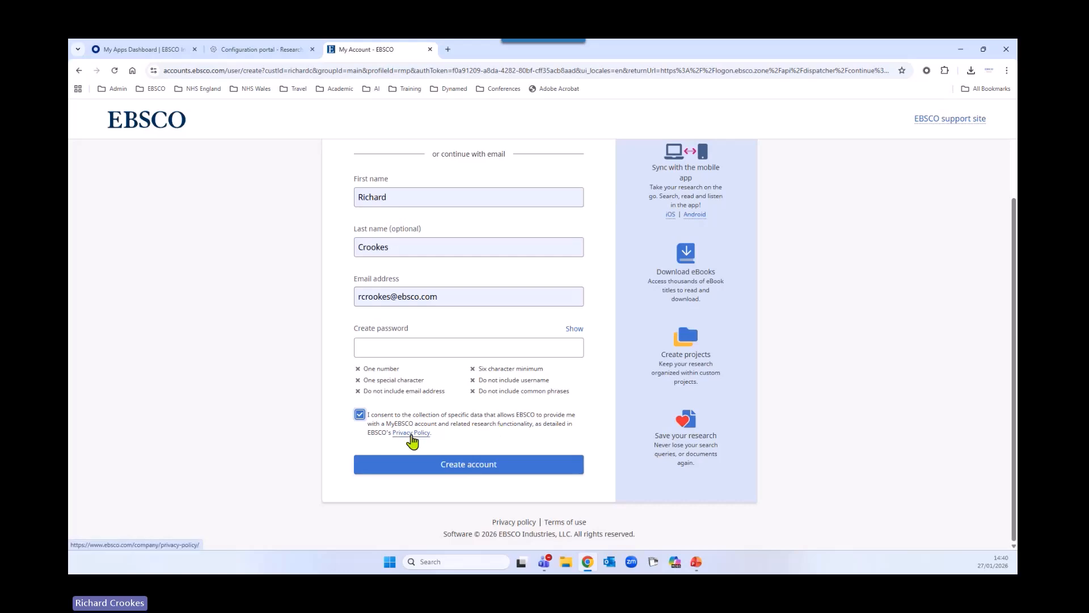
scroll(369, 431, "up", 3)
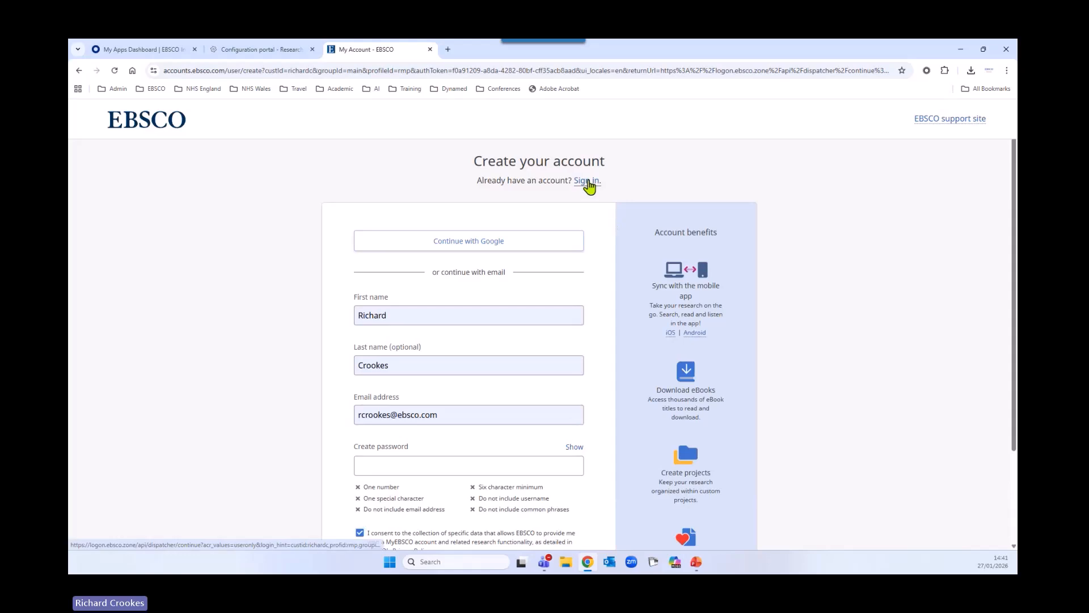
Return to the MyEBSCO sign-in and sign in with the account's saved email address and password
left_click(587, 181)
left_click(496, 253)
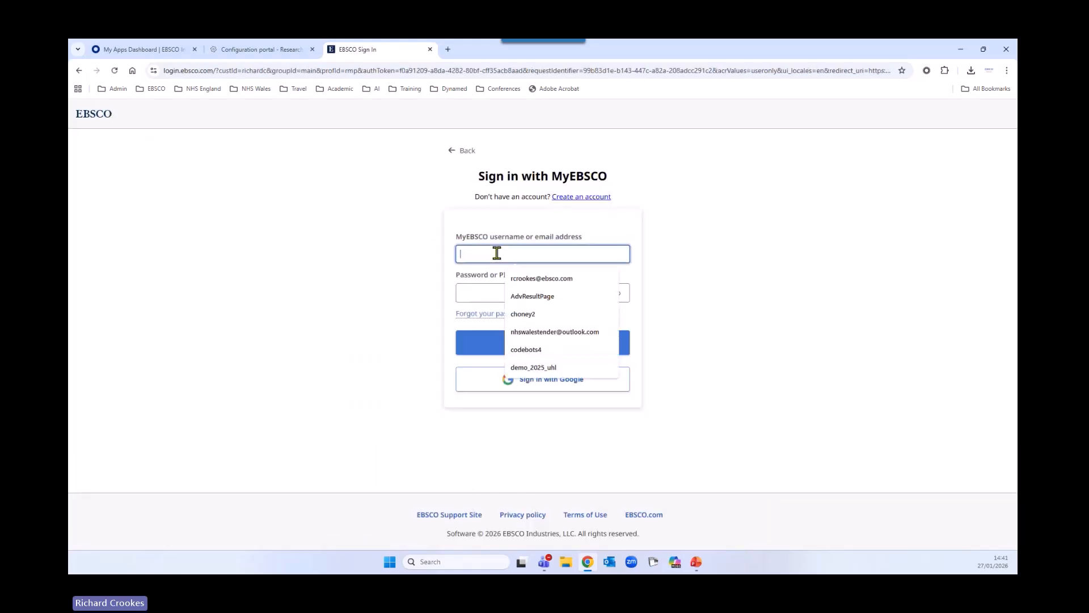
left_click(522, 287)
left_click(524, 289)
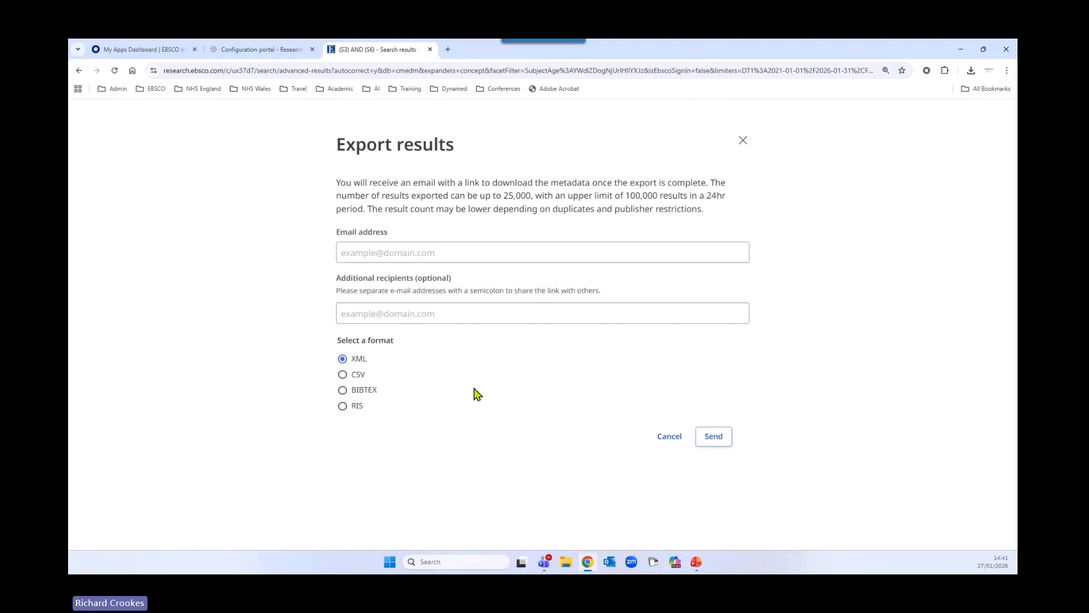
Enter the recipient's email address, choose the RIS format, send the results export request and close the confirmation
left_click(414, 252)
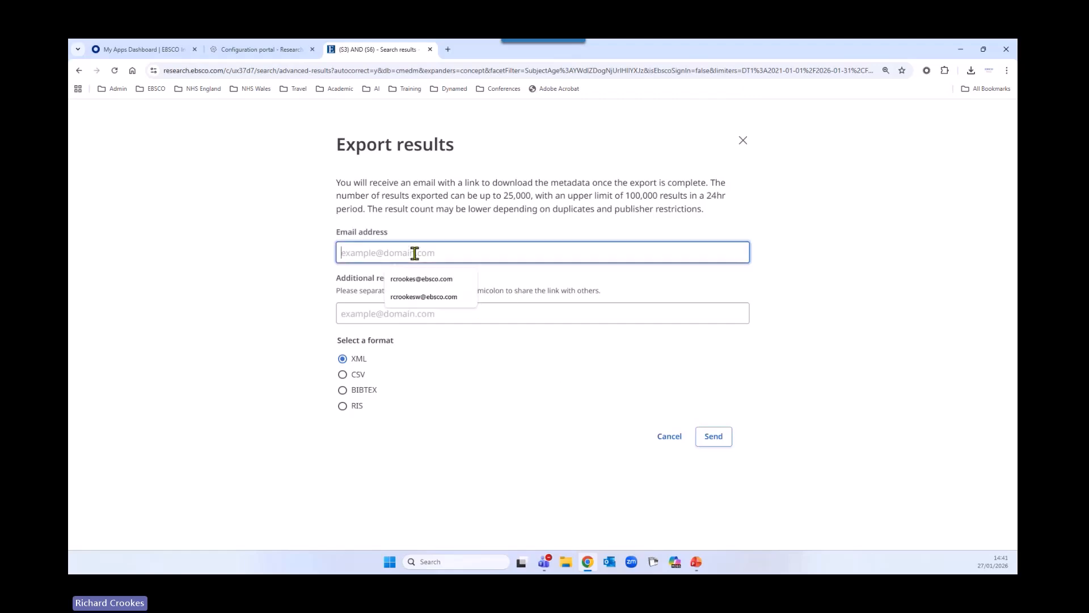
left_click(433, 280)
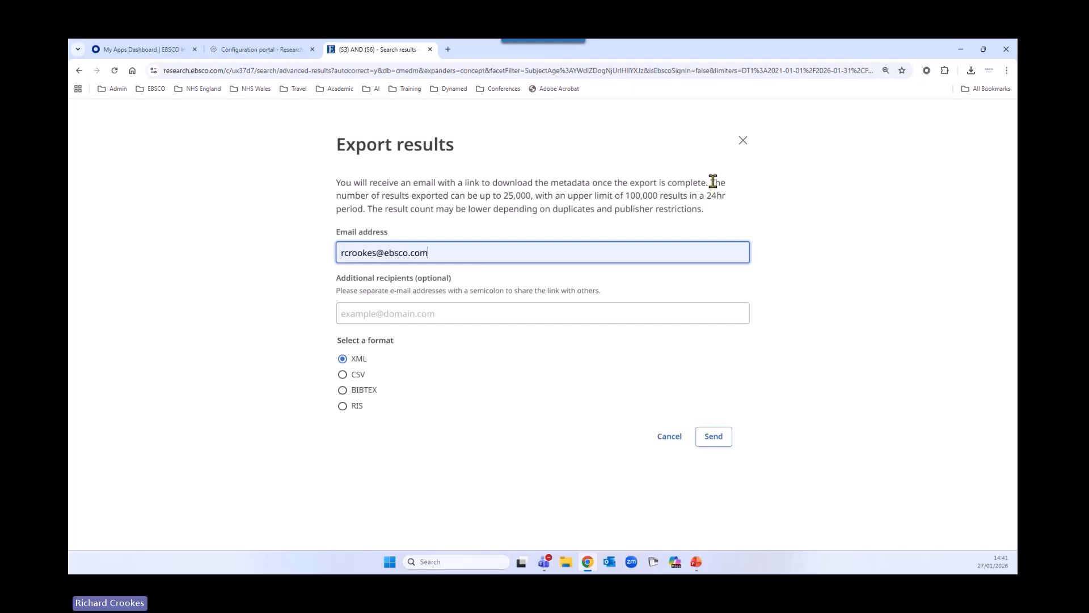
left_click_drag(713, 182, 685, 200)
left_click_drag(719, 201, 727, 203)
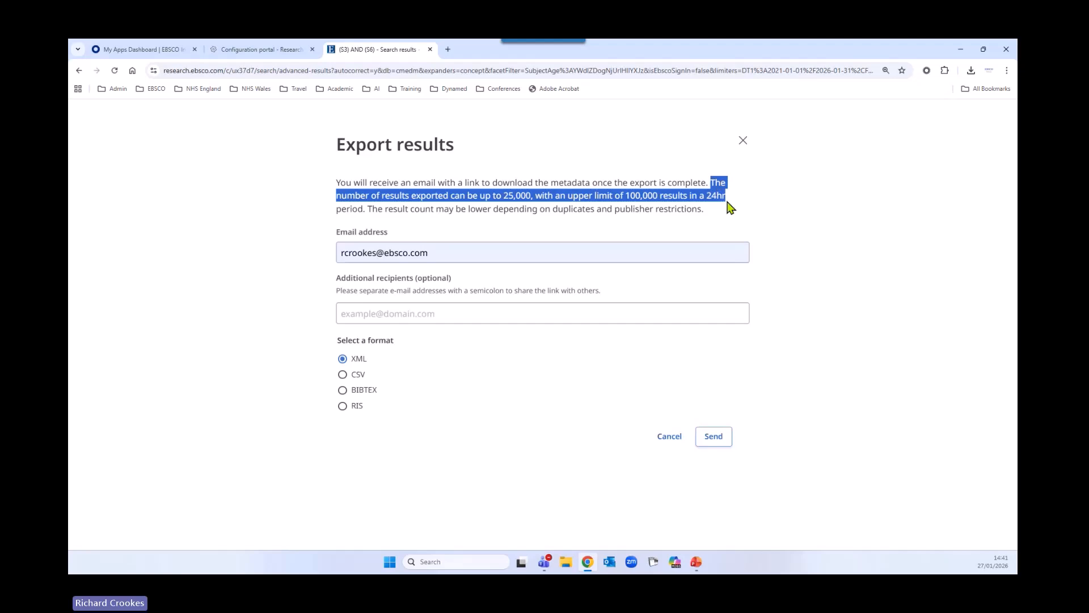
left_click(840, 247)
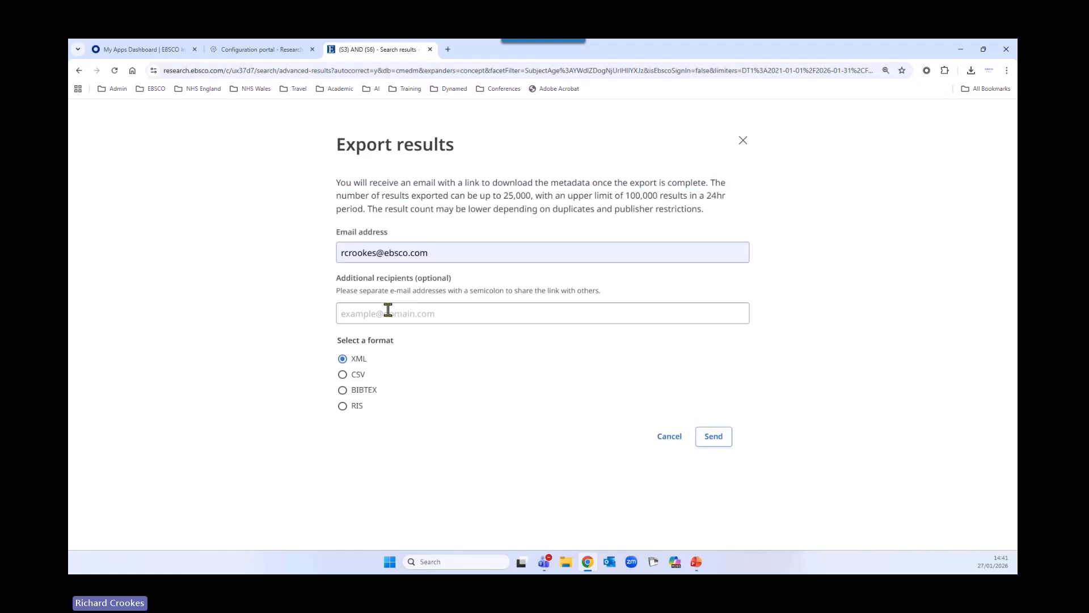
left_click(344, 408)
left_click(716, 441)
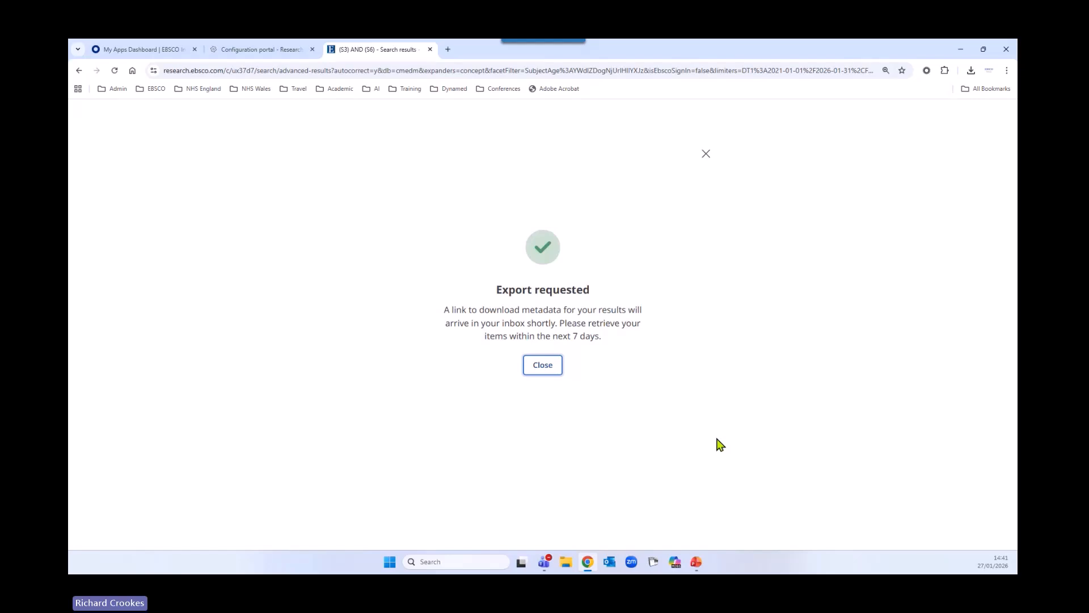
left_click(548, 367)
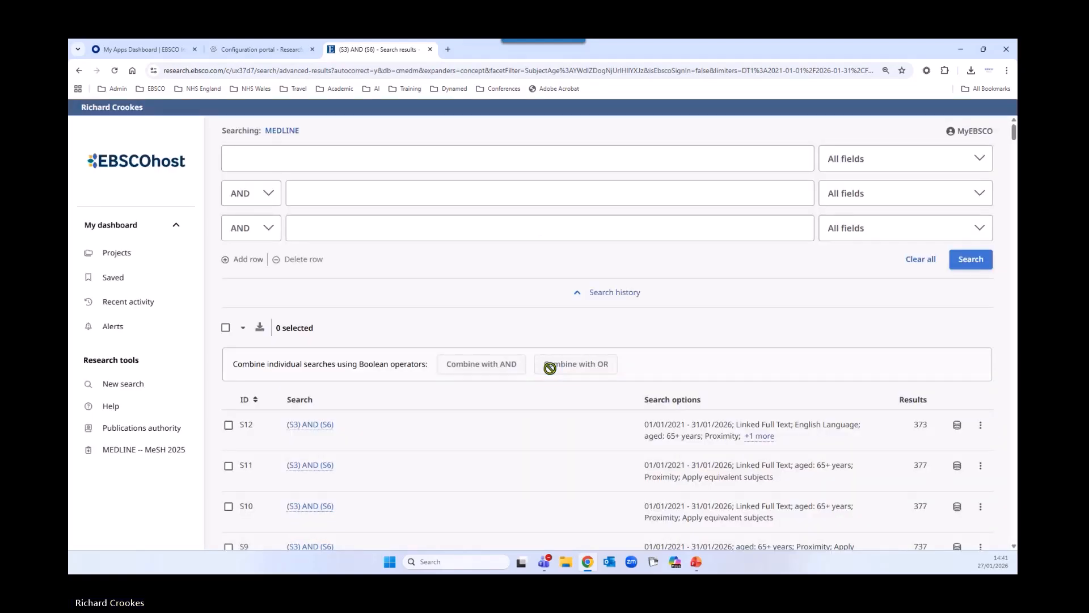
Look through the search history from S12 down to S1
scroll(556, 370, "down", 3)
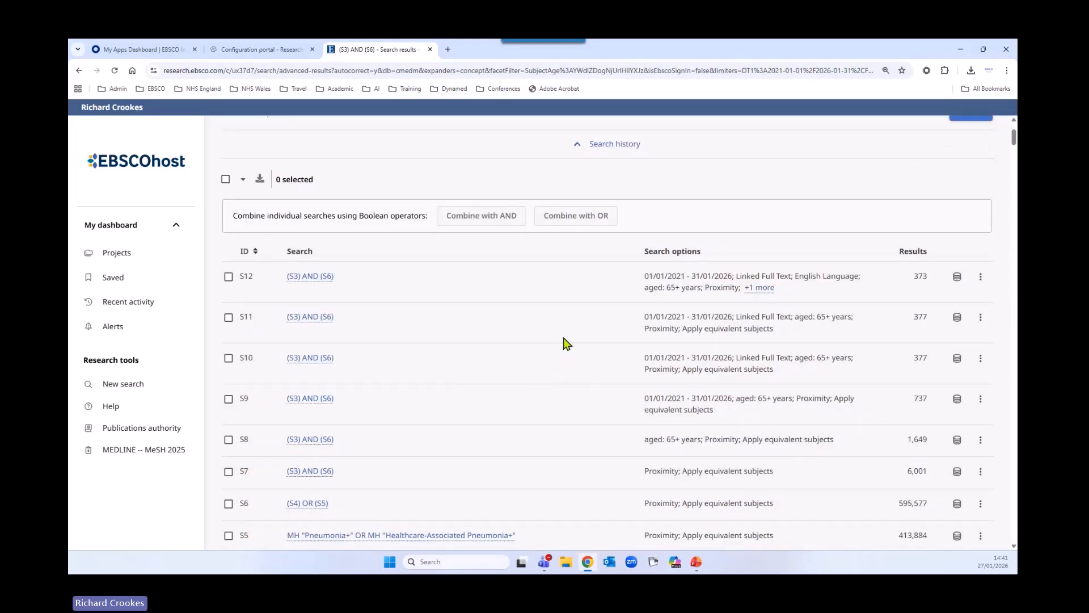
scroll(589, 330, "down", 1)
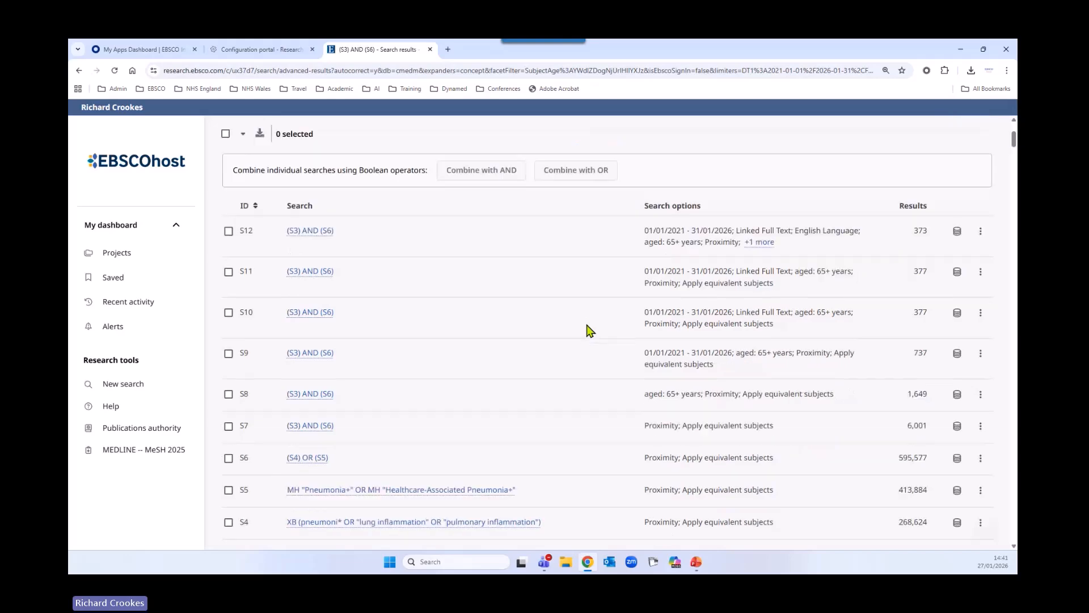
scroll(588, 331, "down", 1)
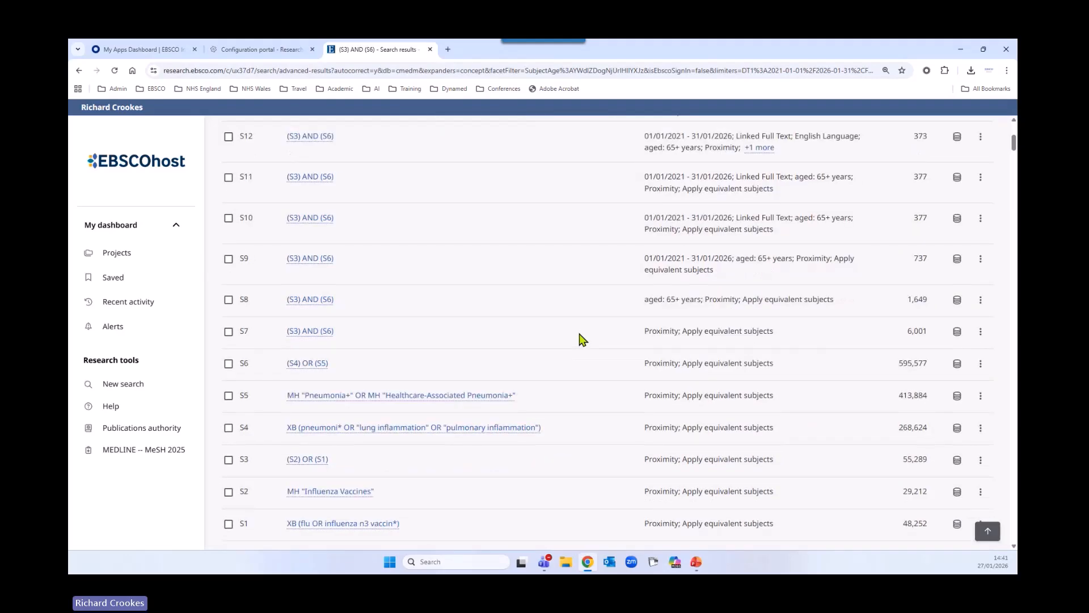
scroll(581, 339, "down", 4)
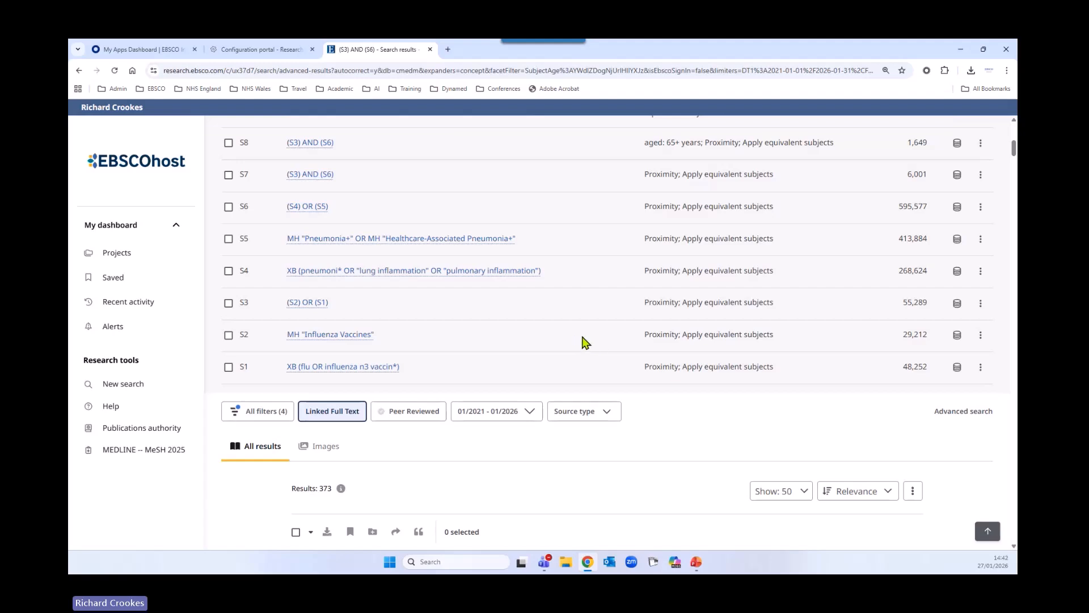
Open the projects list and start a new project named "Adults and Influenza Vaccine"
left_click(124, 255)
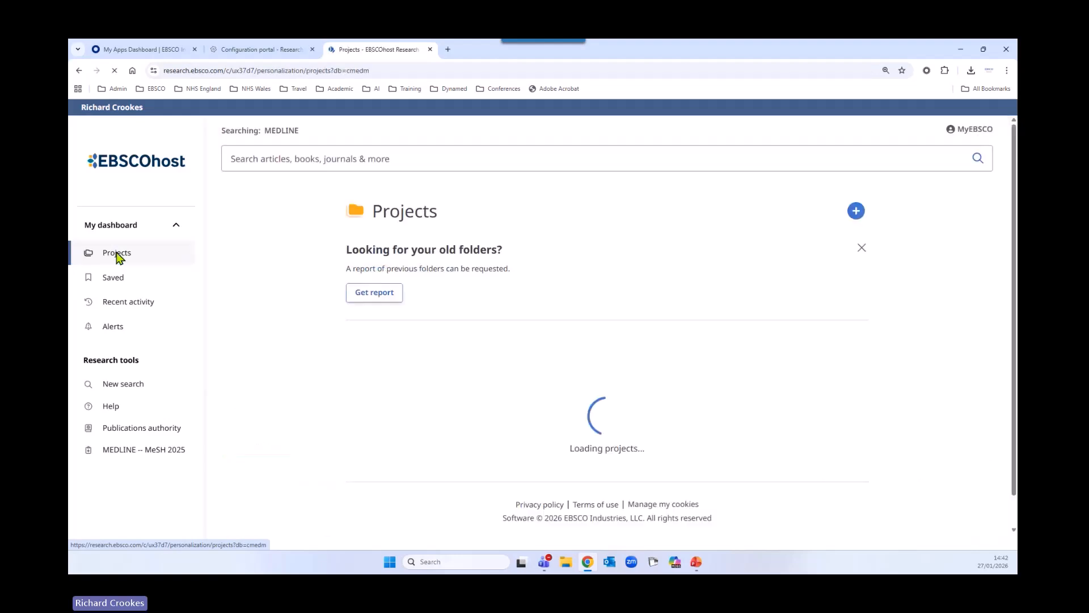
scroll(325, 418, "down", 7)
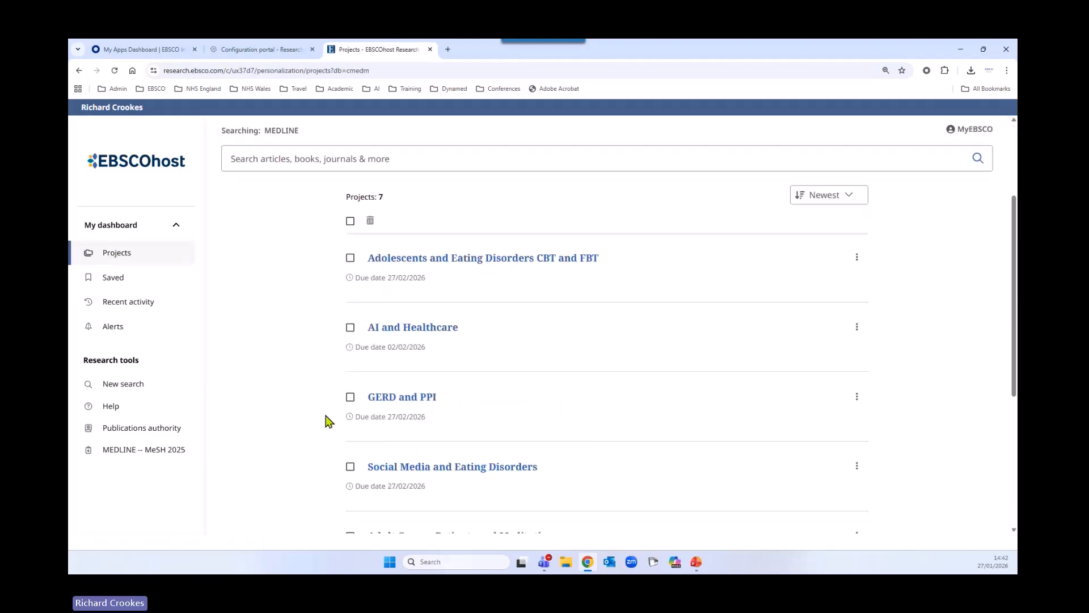
scroll(301, 416, "up", 7)
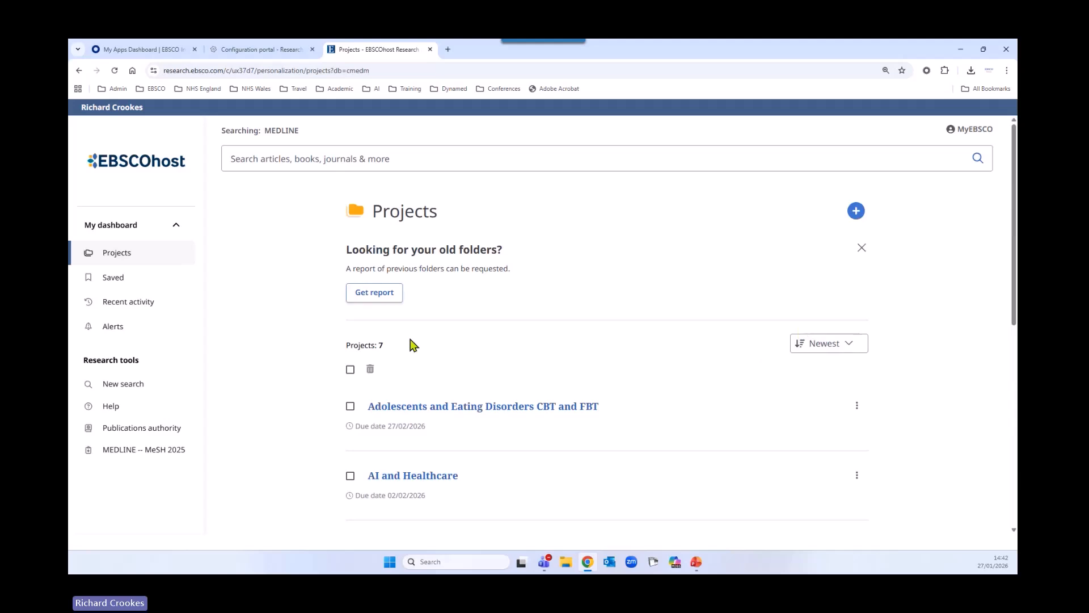
left_click(856, 212)
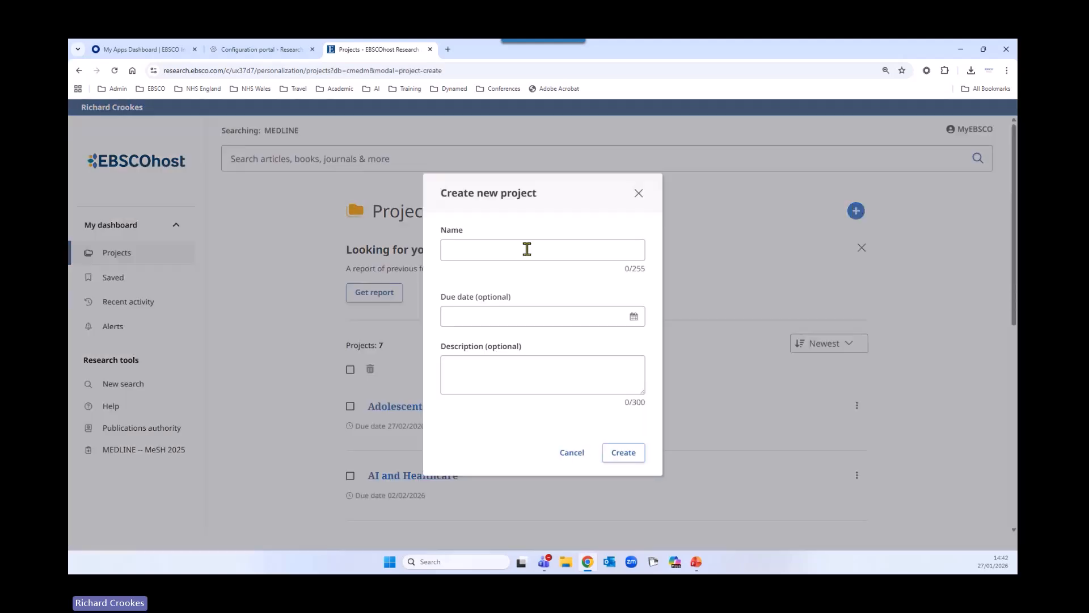
left_click(520, 248)
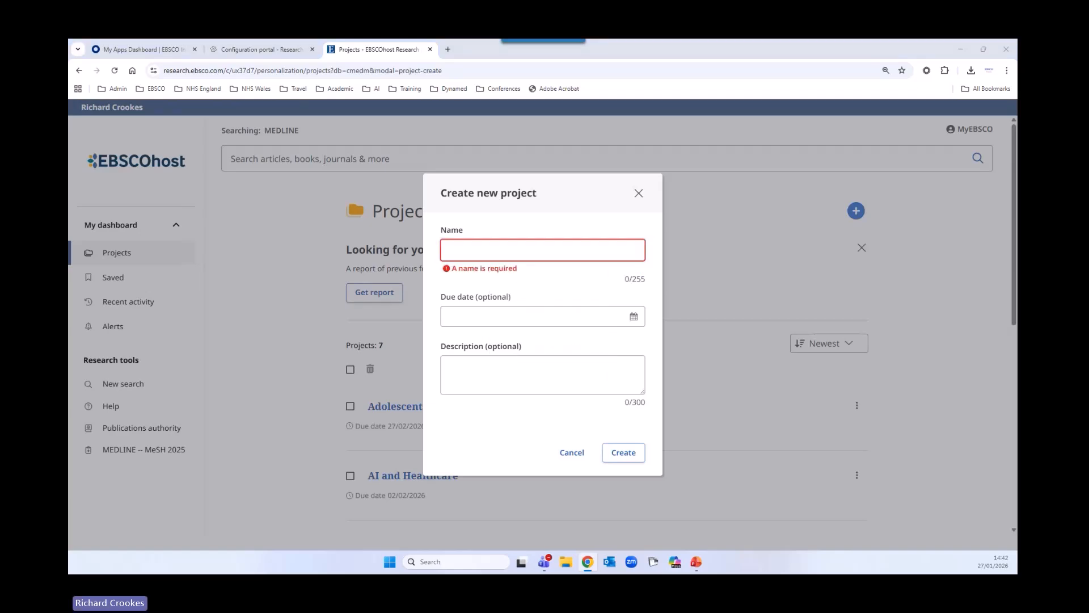
left_click(486, 250)
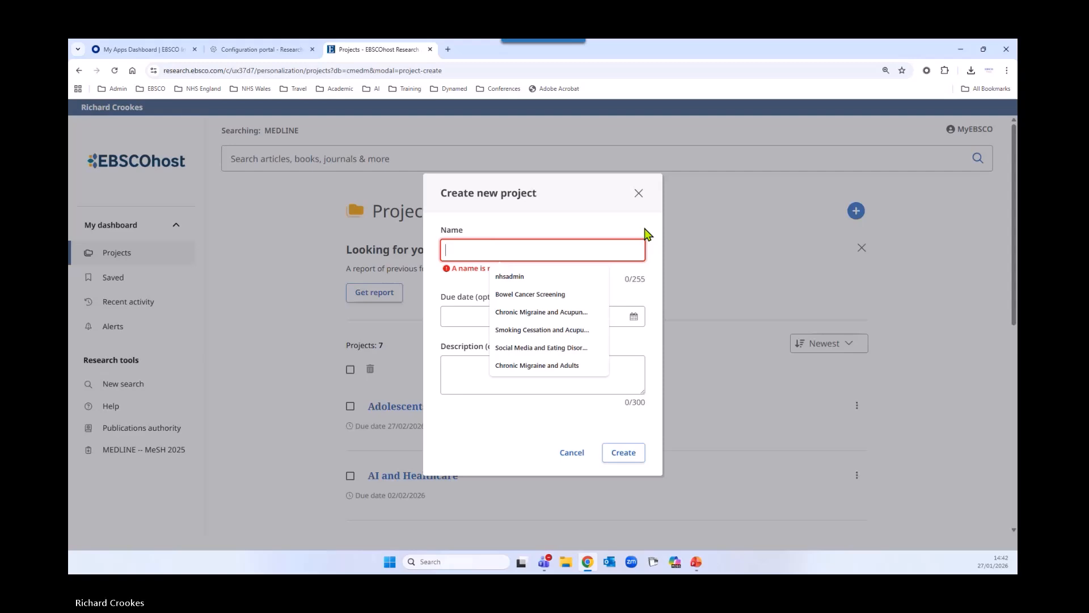
type("A")
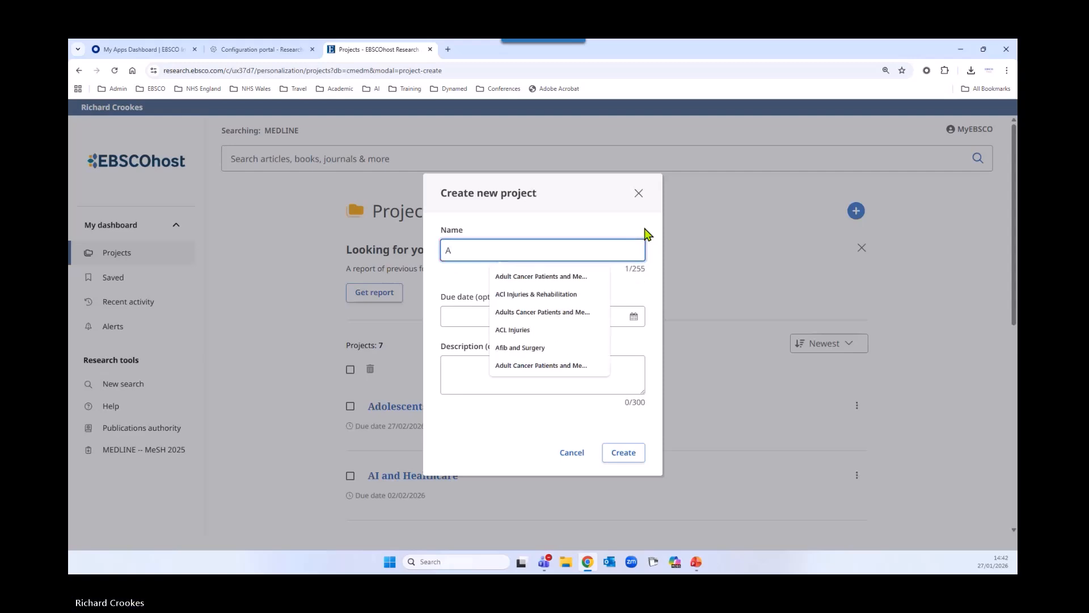
type("dults with ")
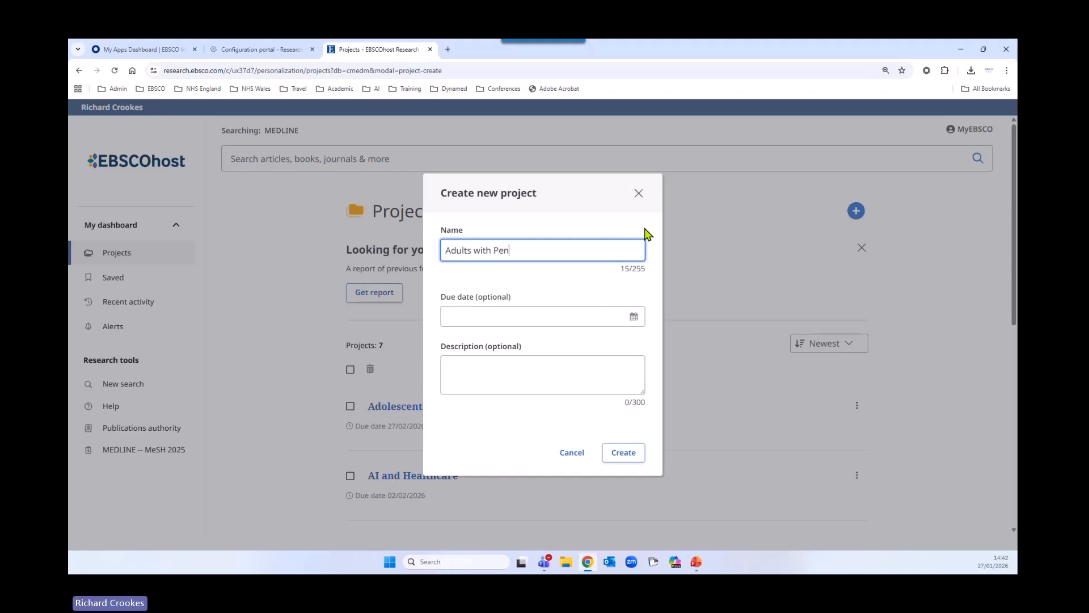
type("Pen")
key("BackSpace")
key("BackSpace")
key("BackSpace")
key("BackSpace")
type("and I")
Set the new project's due date to 02/03/2026, leave the description empty and create the project
left_click(633, 317)
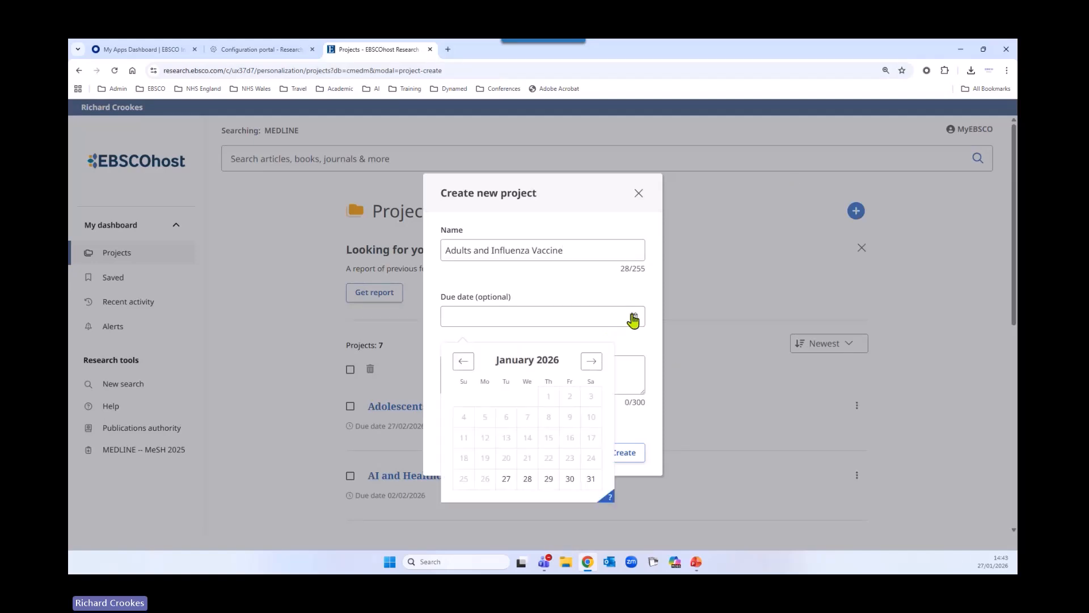
left_click(592, 363)
left_click(592, 364)
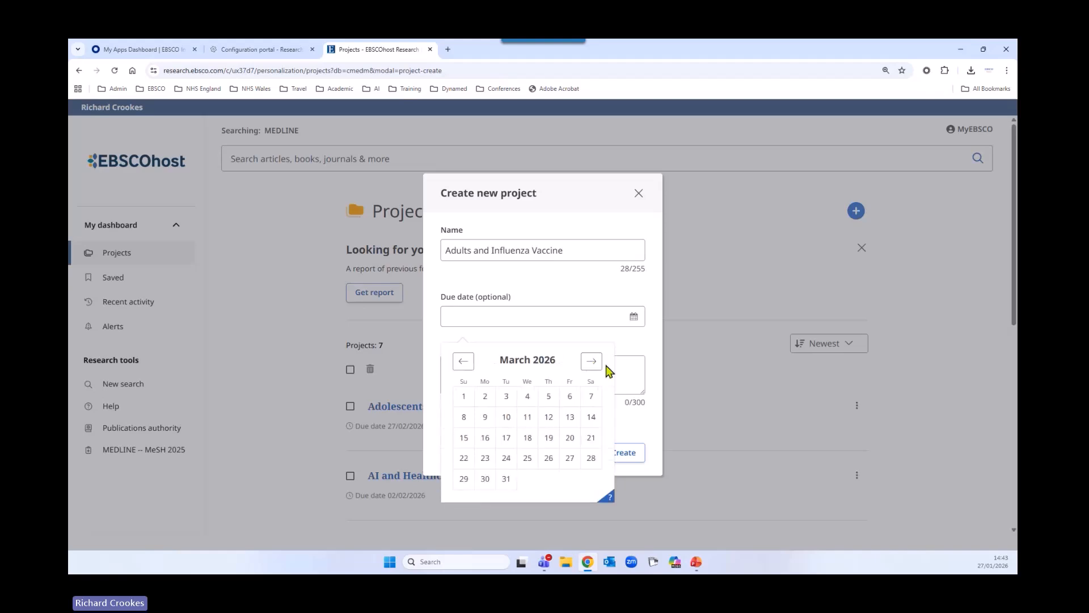
left_click(479, 400)
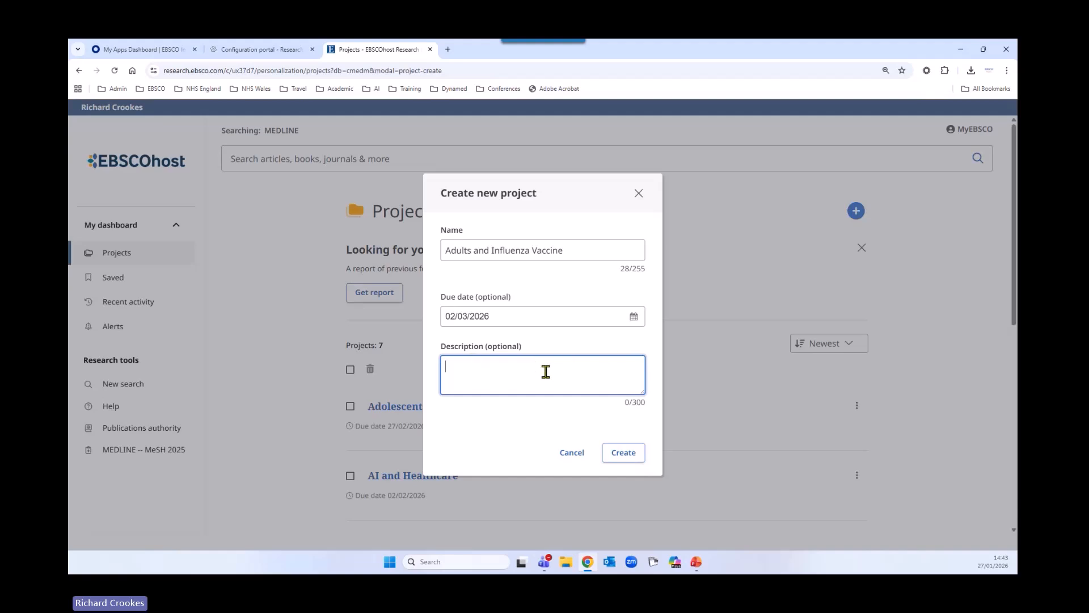
left_click(626, 452)
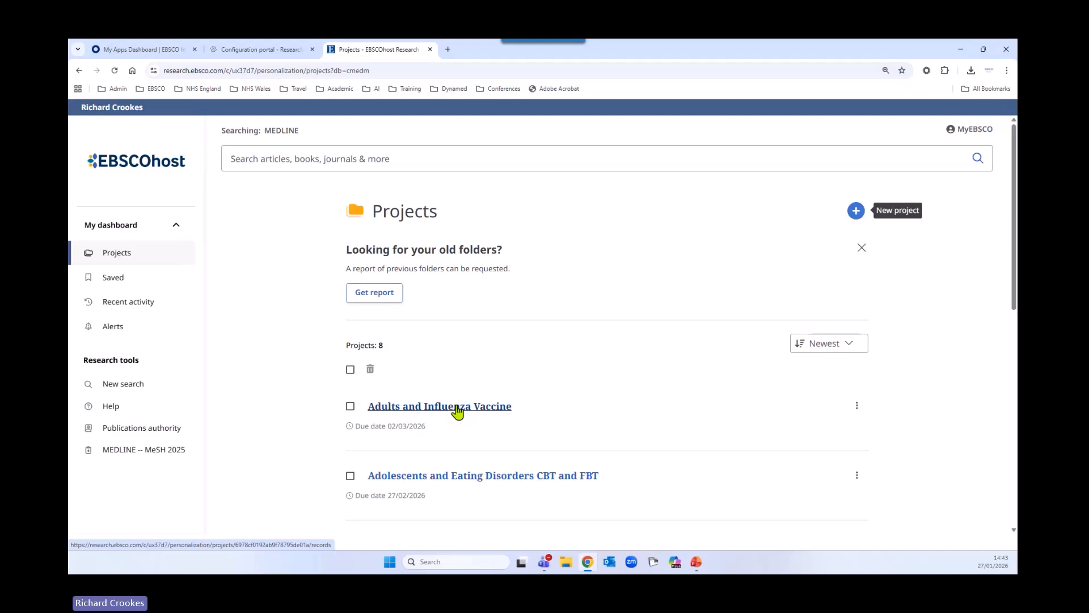
Add the three newest saved records to the Adults and Influenza Vaccine project
left_click(126, 278)
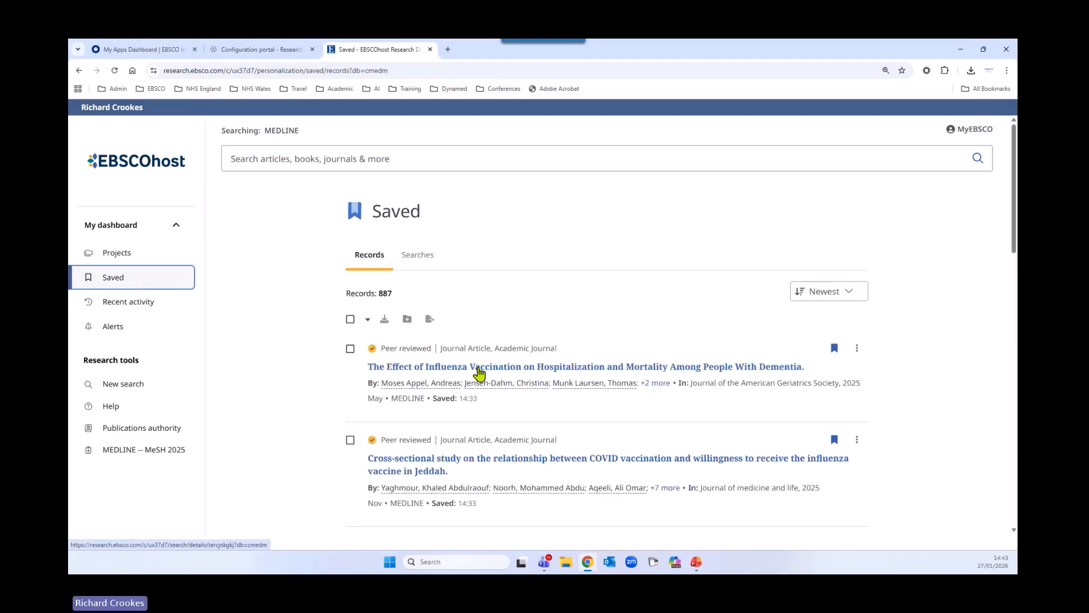
scroll(448, 380, "down", 1)
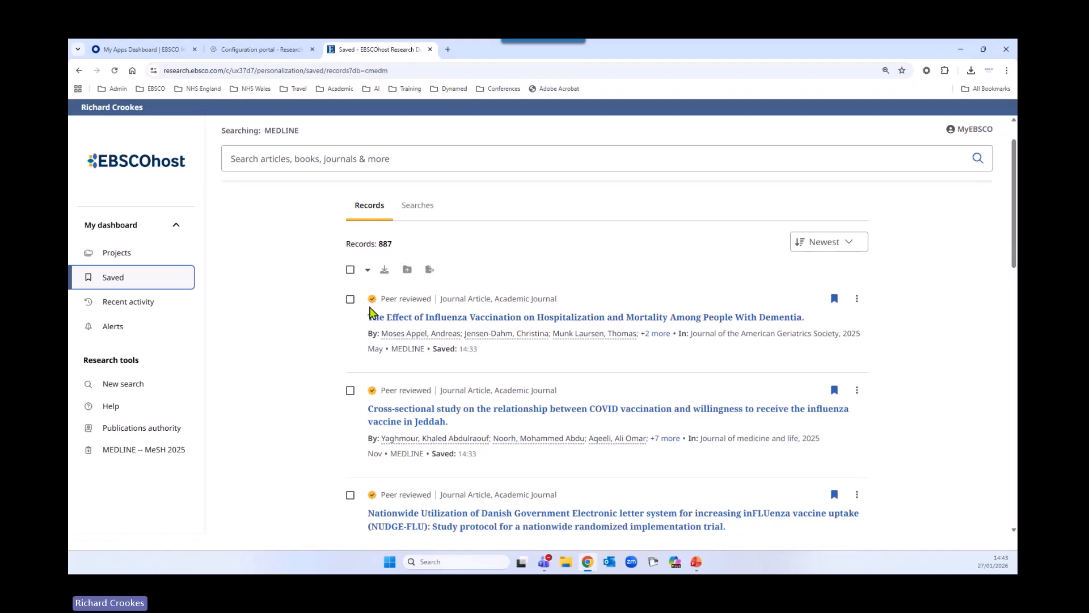
left_click(350, 299)
left_click(350, 390)
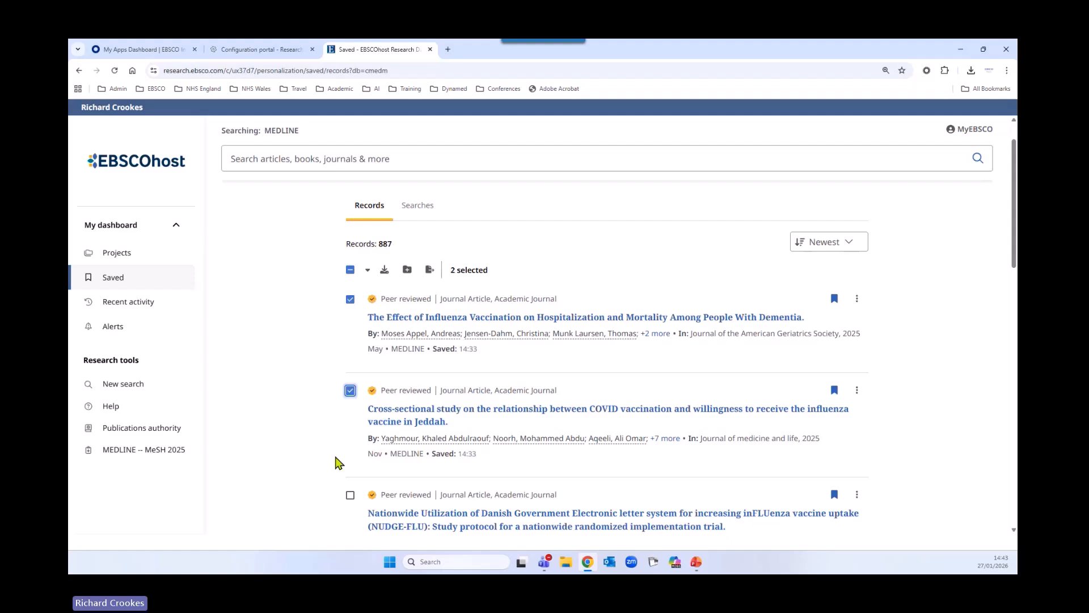
left_click(350, 495)
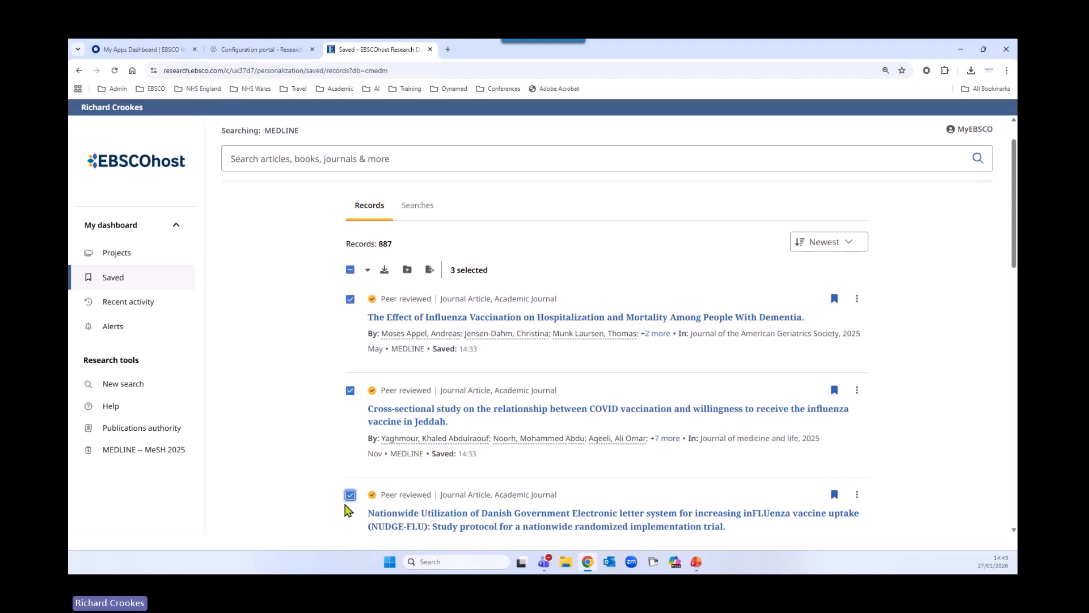
left_click(408, 271)
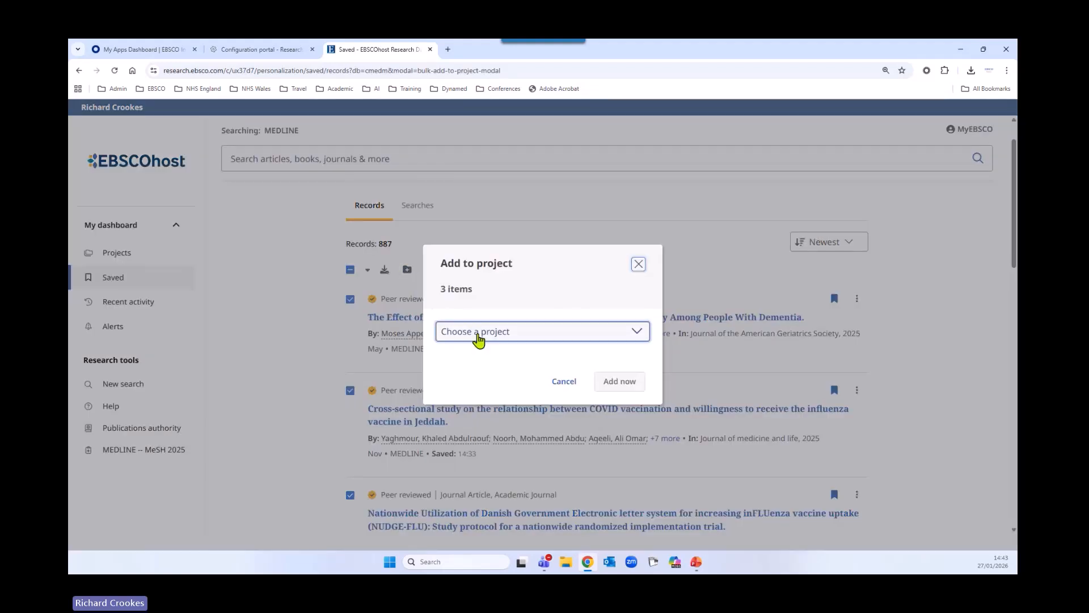
left_click(478, 333)
left_click(488, 376)
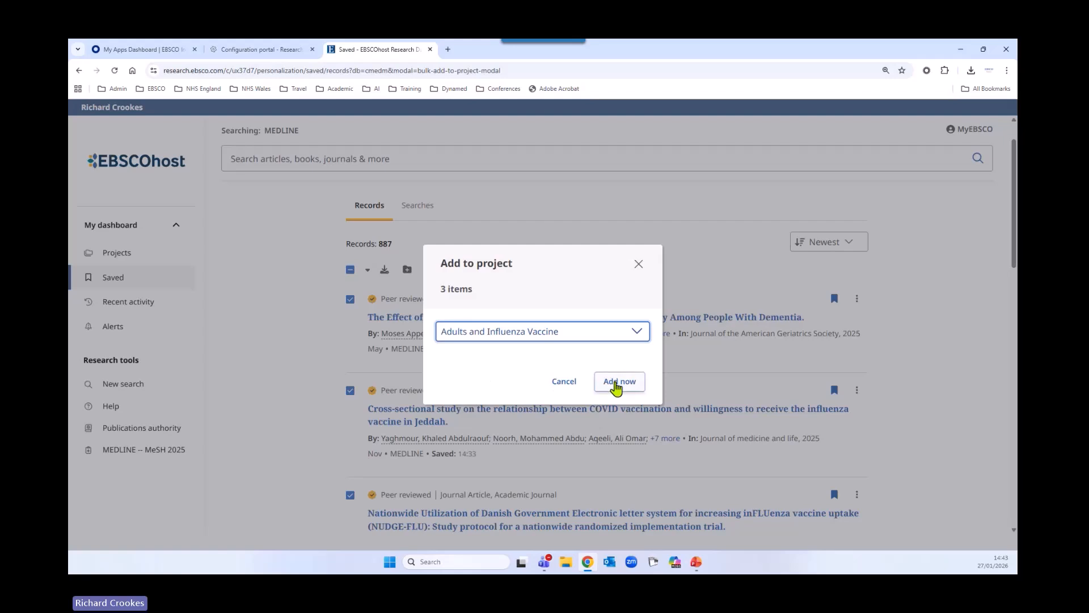
left_click(618, 384)
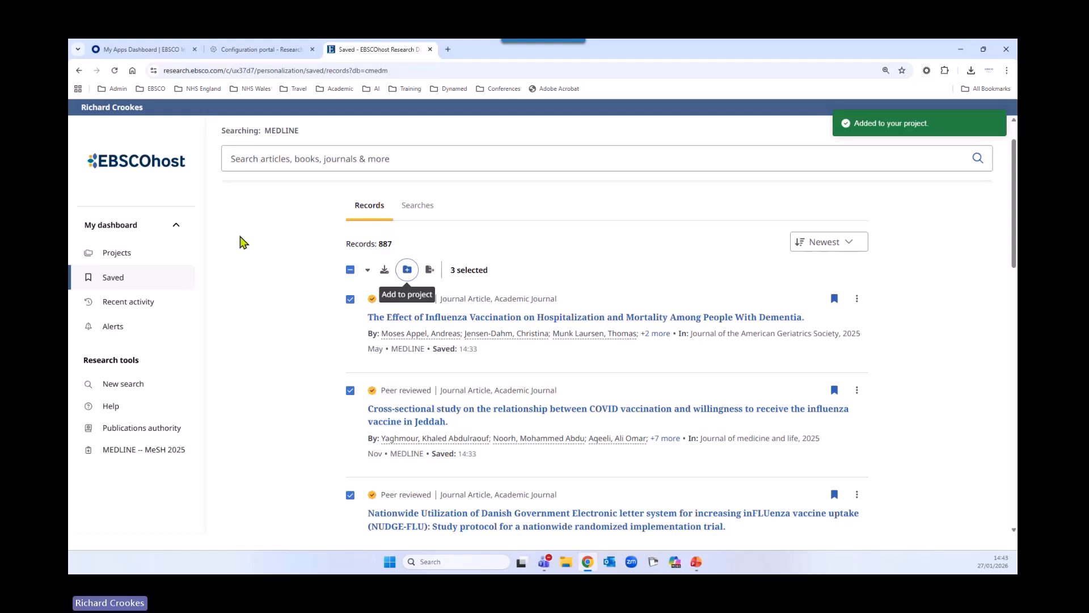
Return to the (S3) AND (S6) search results and open the form for saving that search
right_click(82, 71)
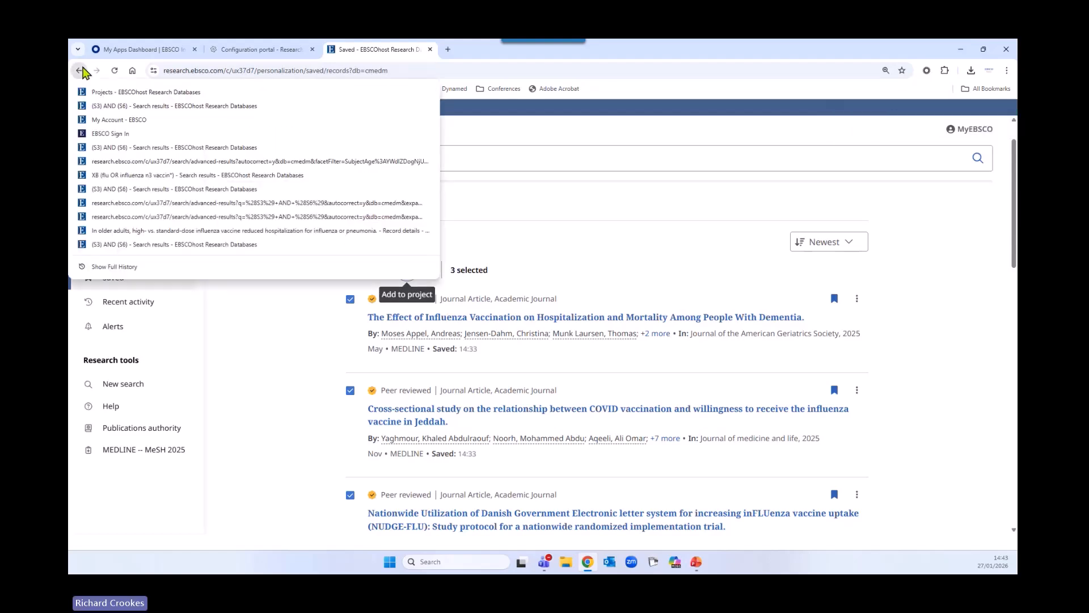
left_click(167, 107)
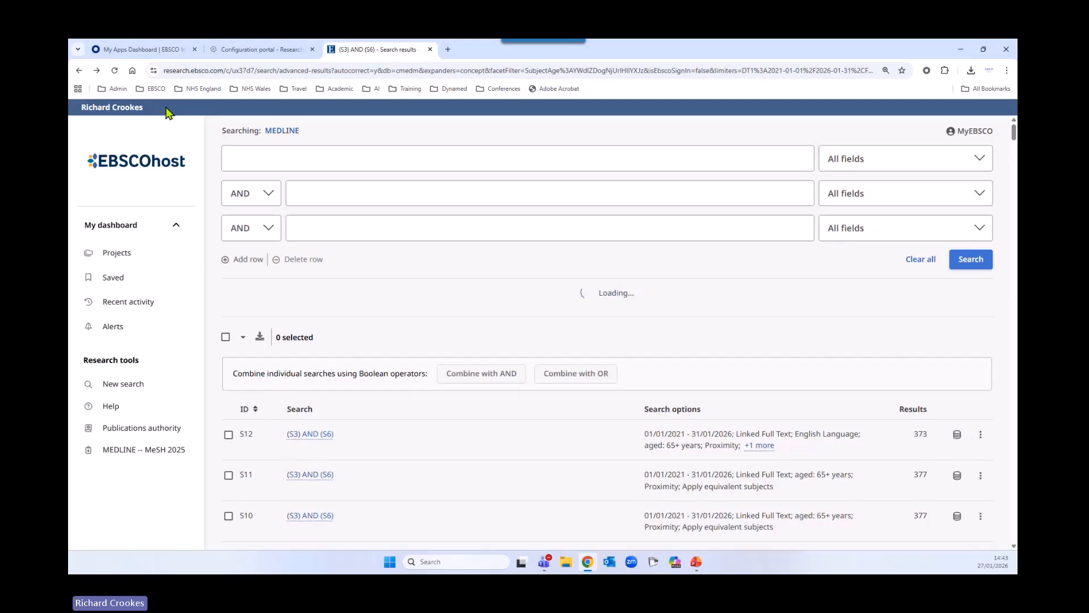
scroll(421, 323, "down", 10)
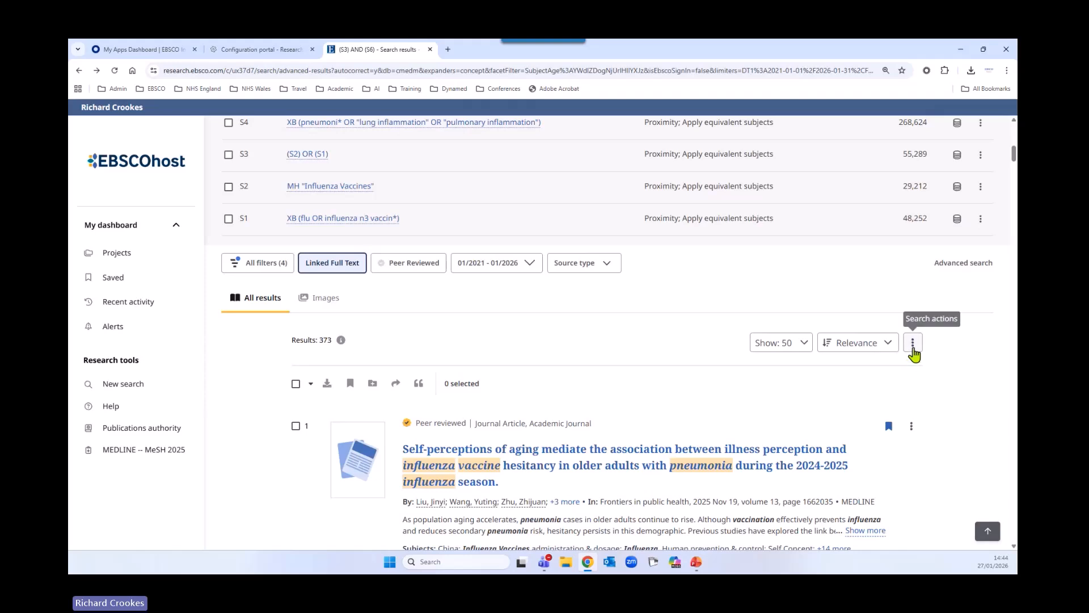
left_click(913, 343)
left_click(906, 366)
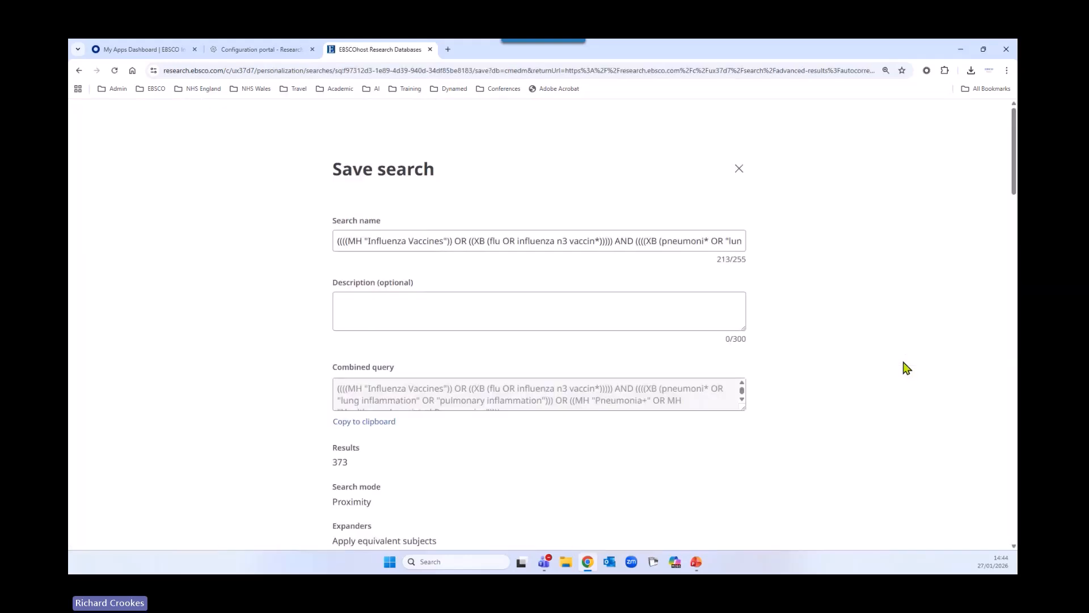
Replace the default search name with "Adults and Influenza Vaccine"
left_click(636, 243)
triple_click(636, 242)
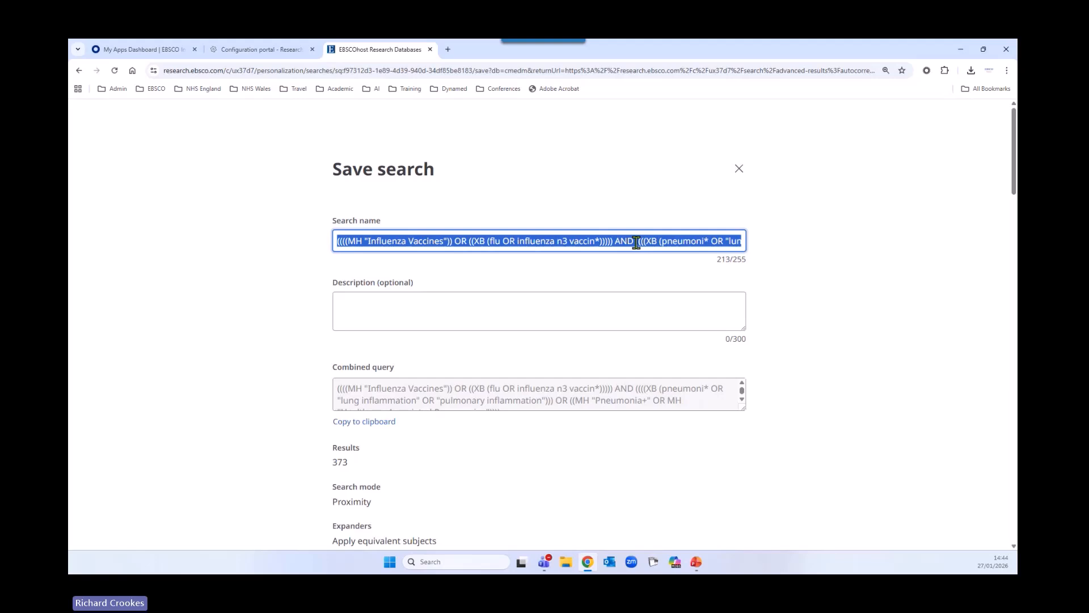
key("BackSpace")
type("Audi")
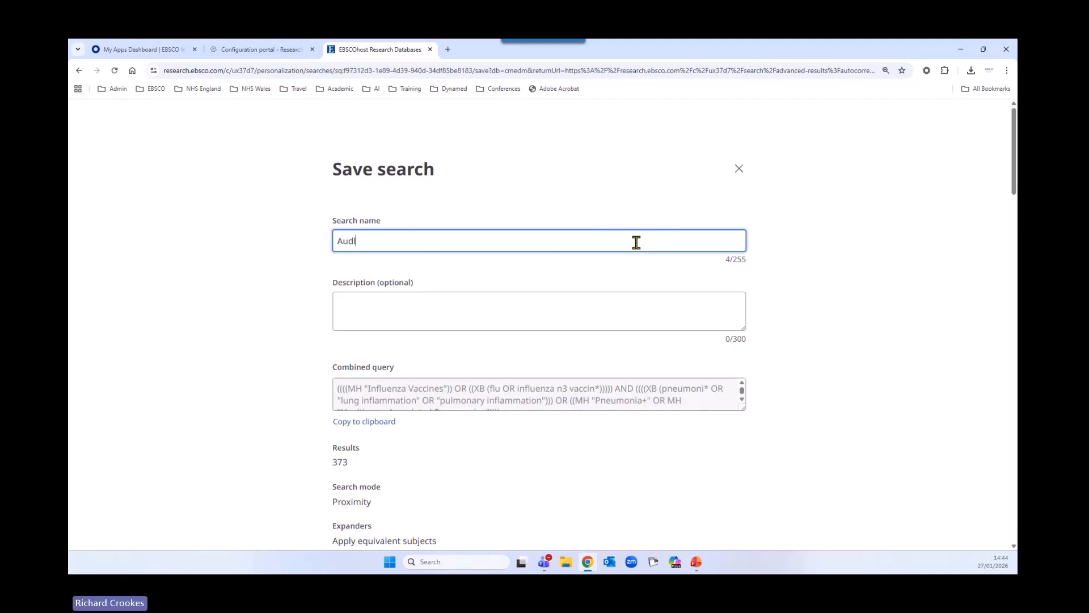
type("ts and I")
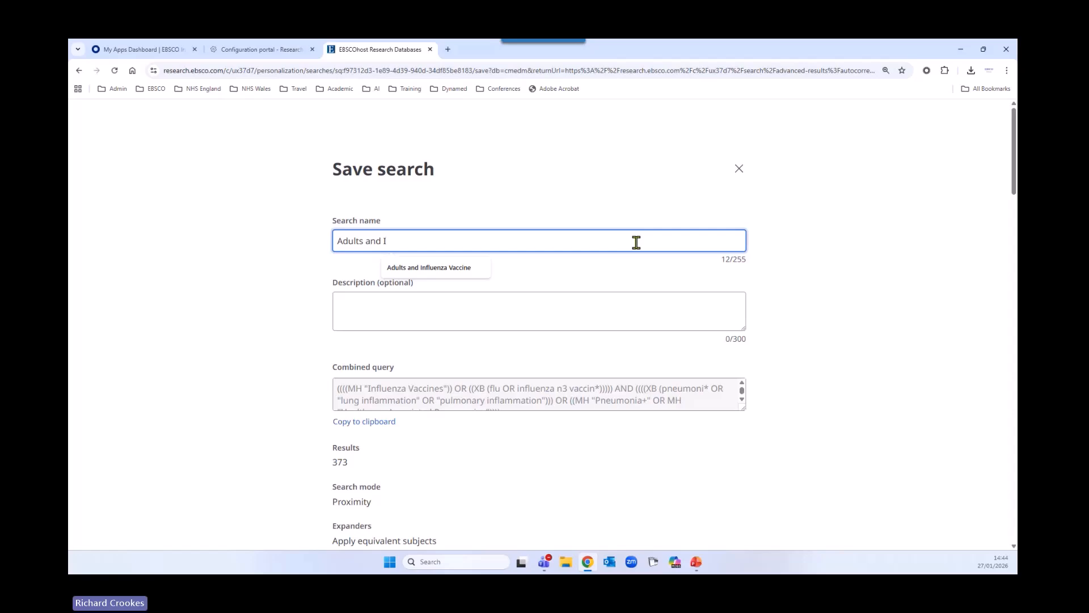
left_click(456, 275)
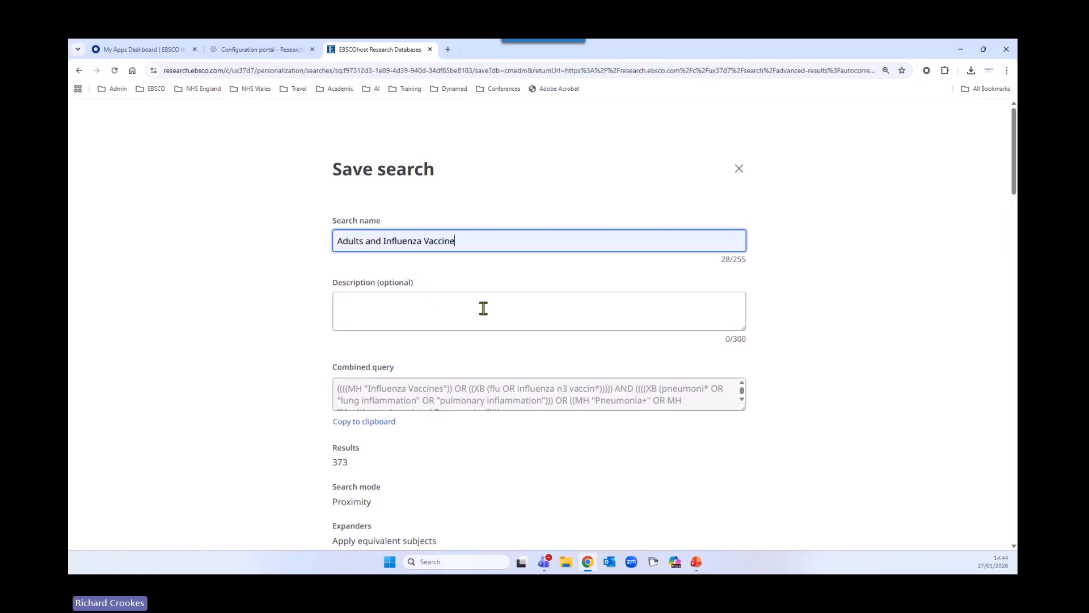
Enlarge the combined query box to review the full query, save the search and close the confirmation
left_click_drag(743, 408, 762, 445)
left_click_drag(450, 407, 392, 400)
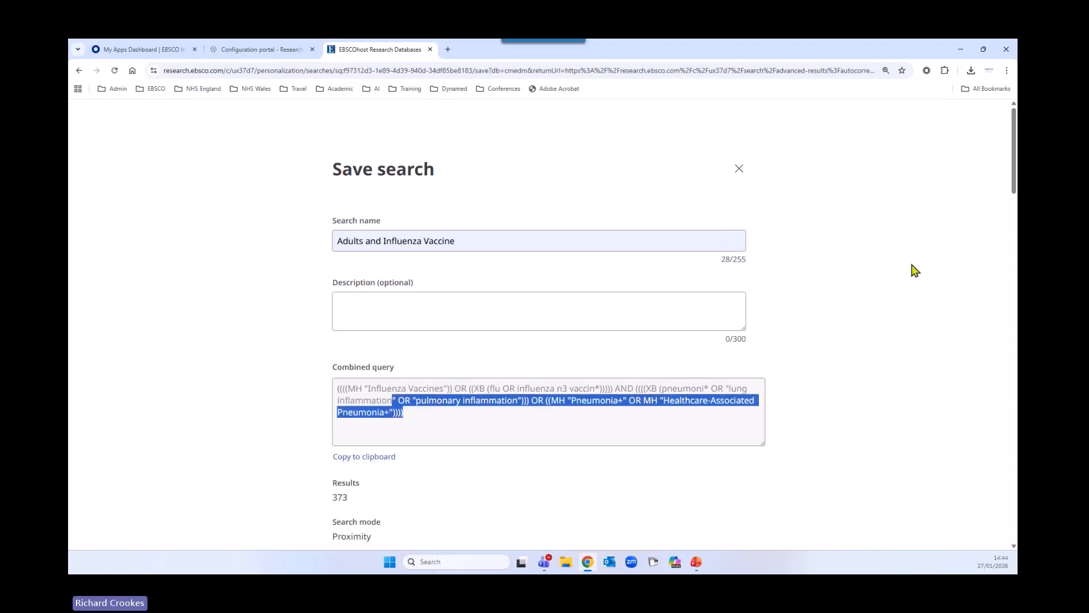
left_click_drag(1014, 173, 990, 533)
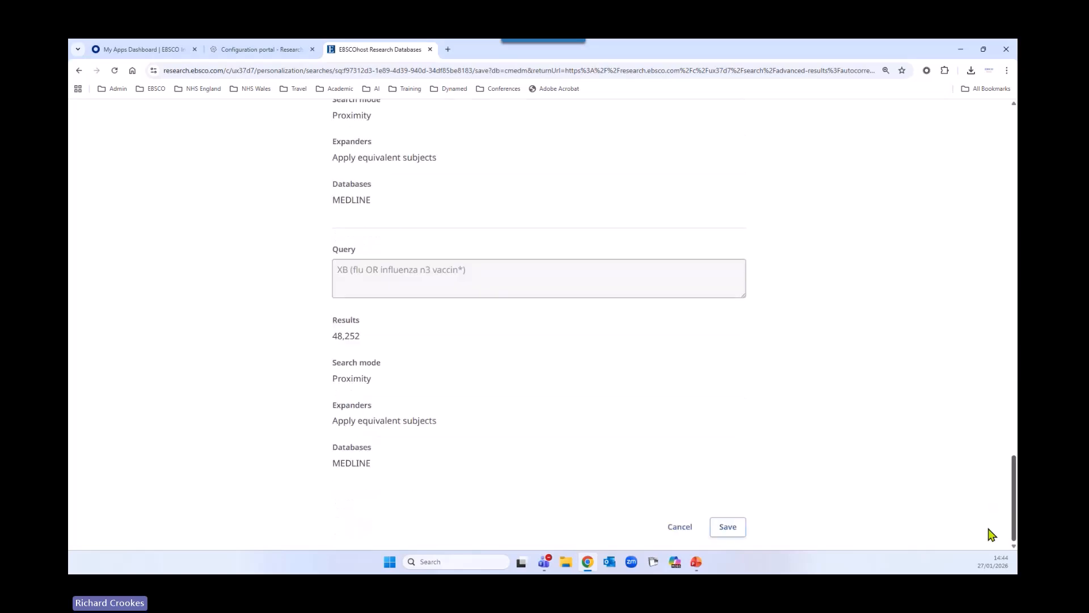
left_click(728, 527)
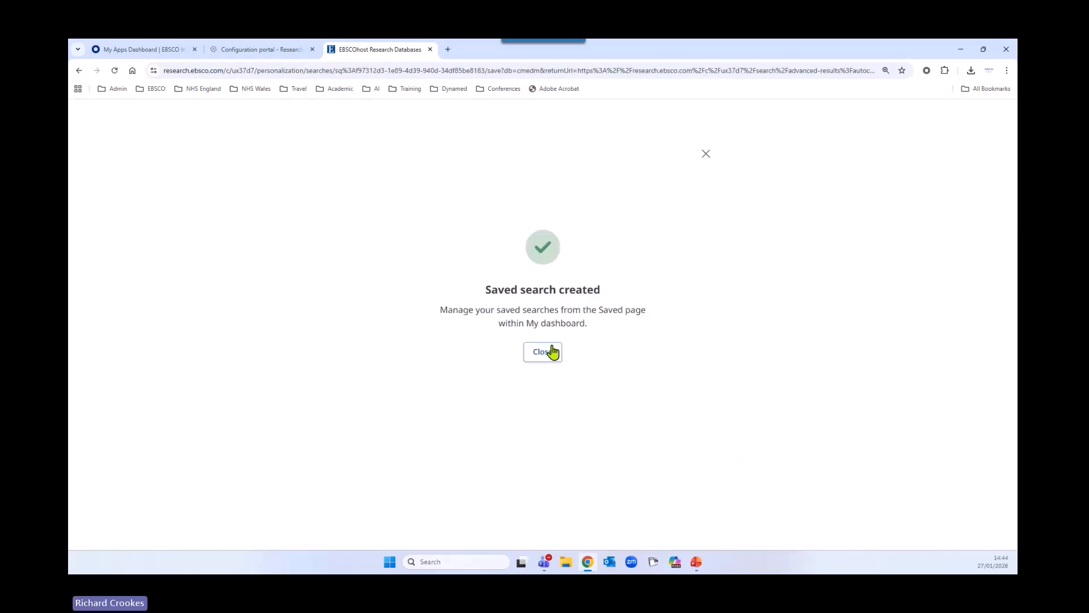
left_click(543, 353)
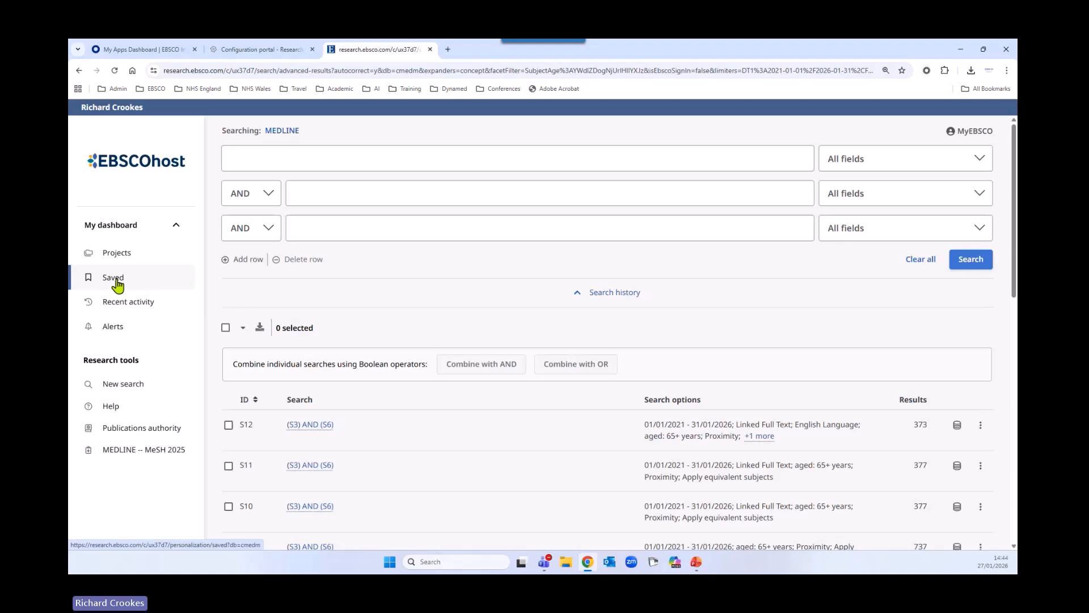
Add the newest saved search to the Adults and Influenza Vaccine project
left_click(115, 279)
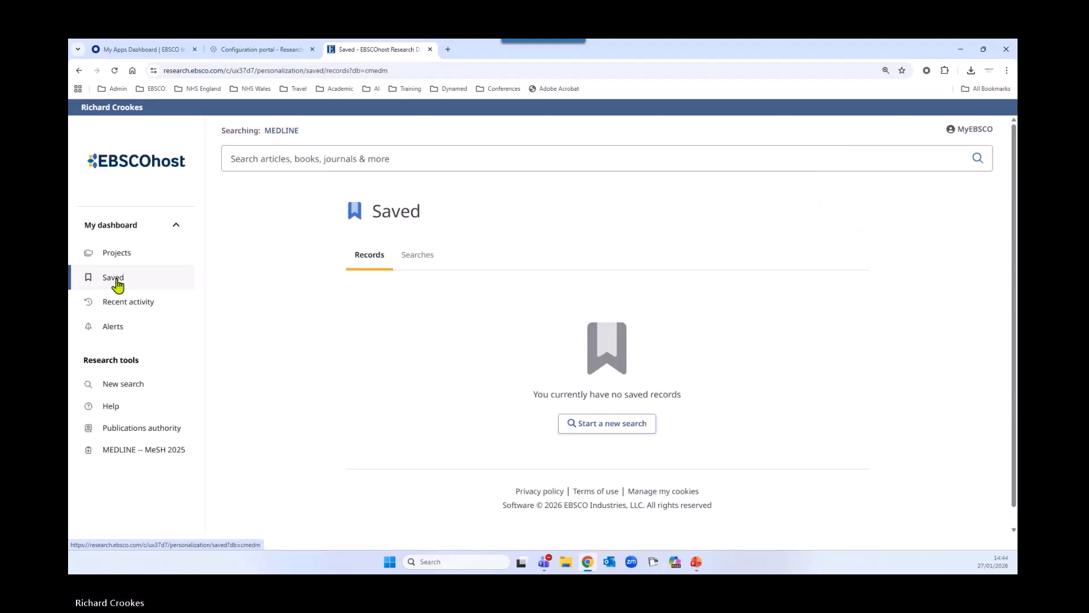
left_click(418, 260)
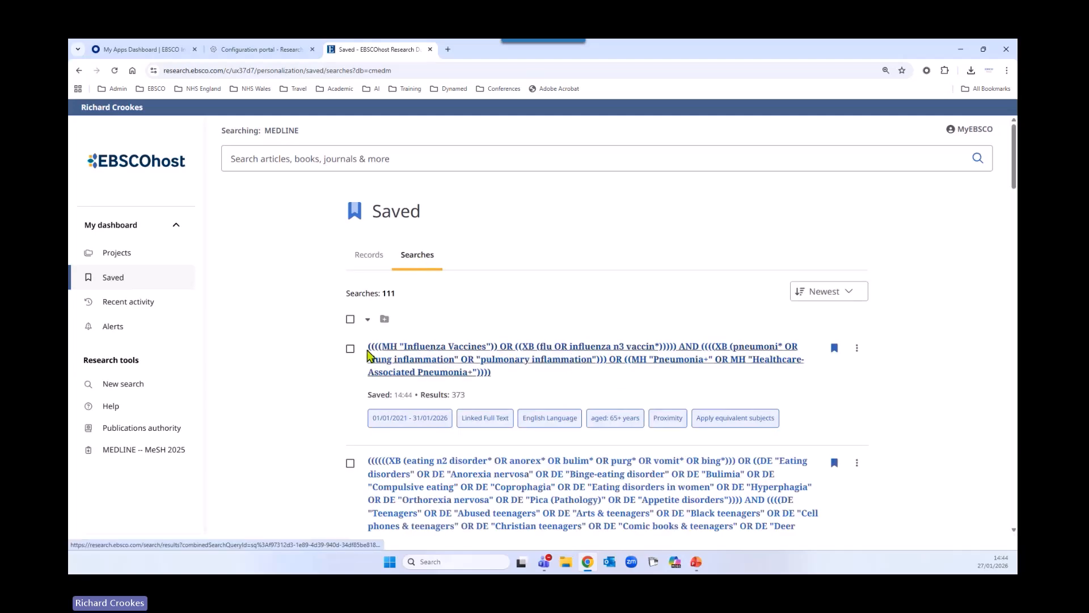
left_click(351, 349)
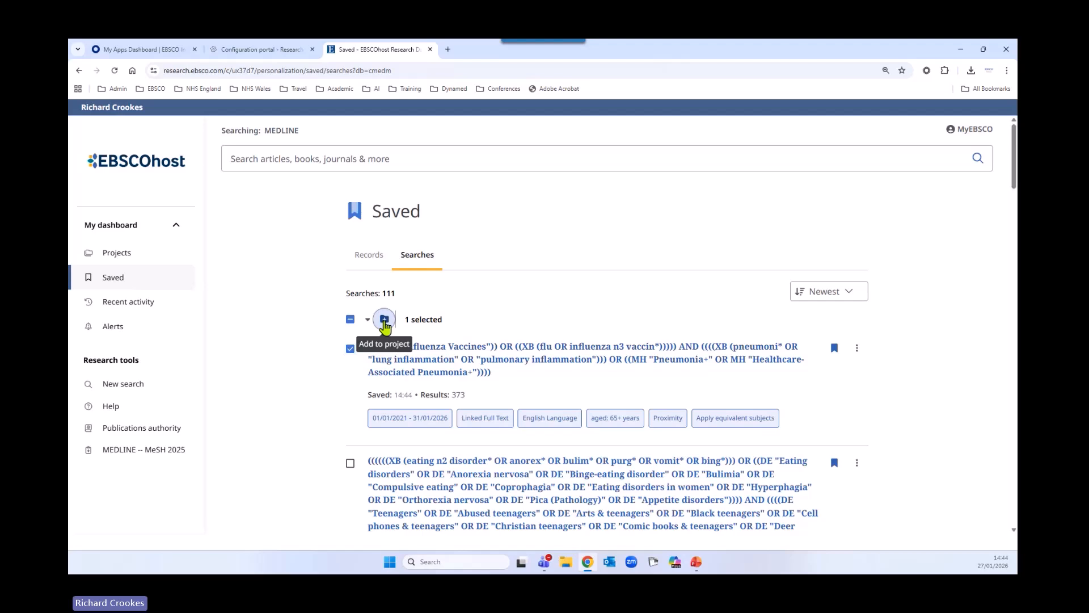
left_click(385, 321)
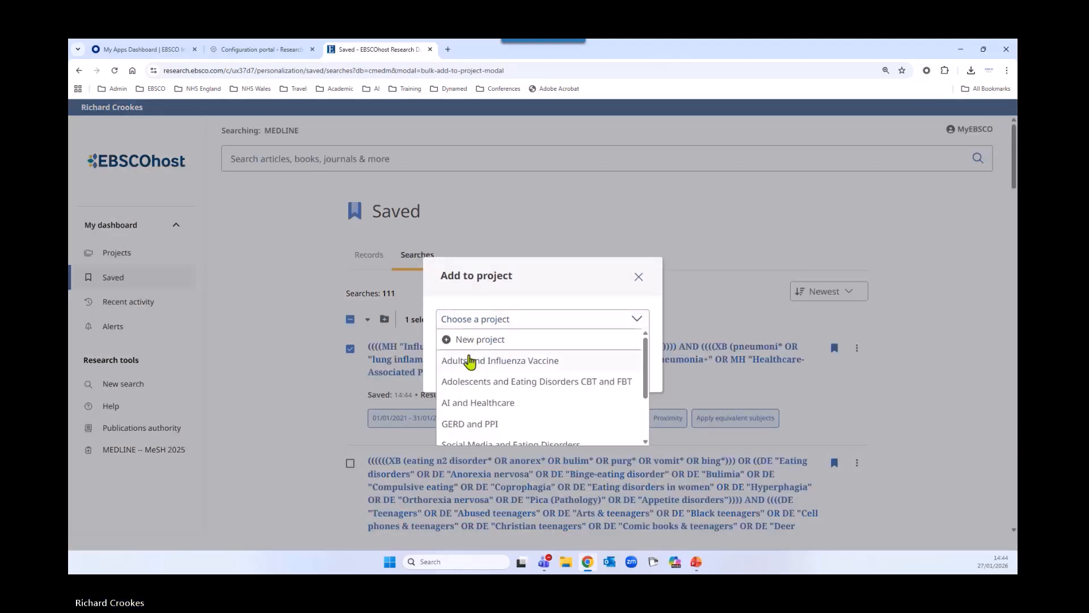
left_click(470, 360)
left_click(607, 372)
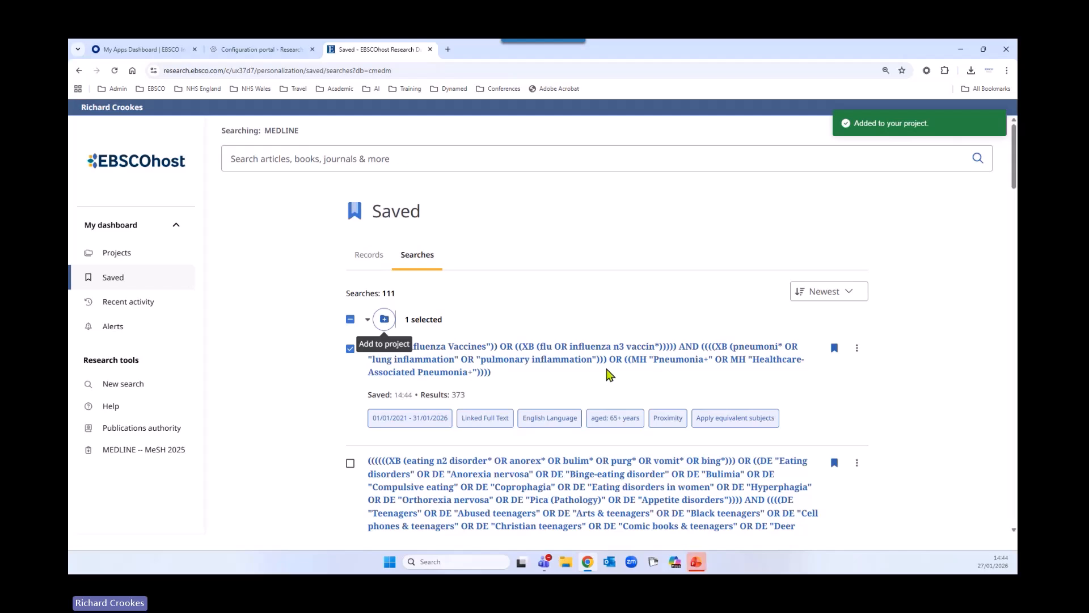
Open the Adults and Influenza Vaccine project and check its saved records and searches
left_click(93, 257)
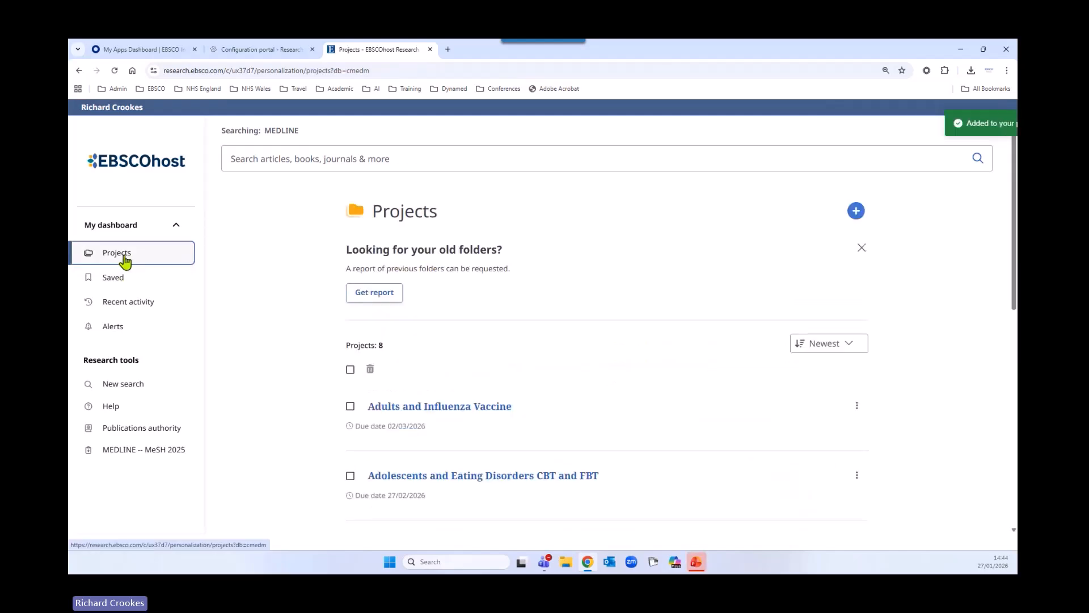
left_click(487, 407)
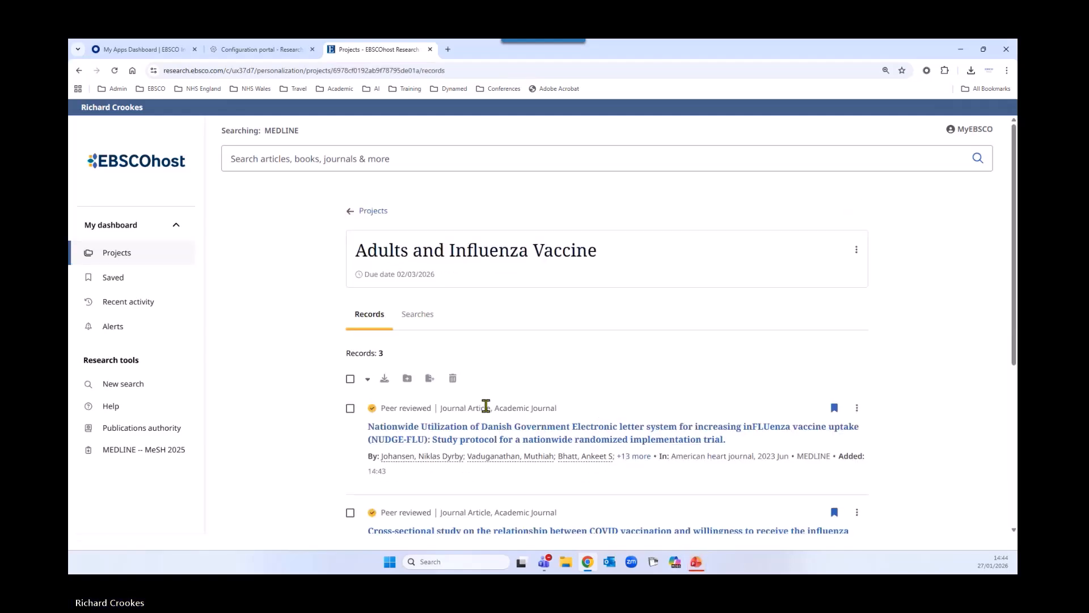
scroll(295, 372, "down", 1)
scroll(289, 372, "down", 5)
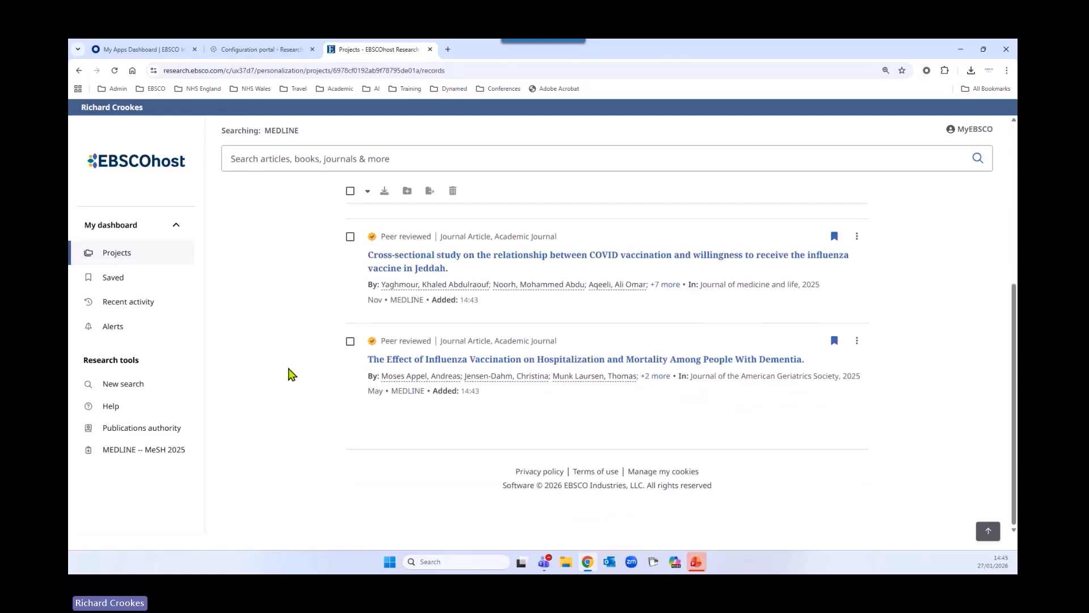
scroll(288, 373, "up", 6)
left_click(417, 315)
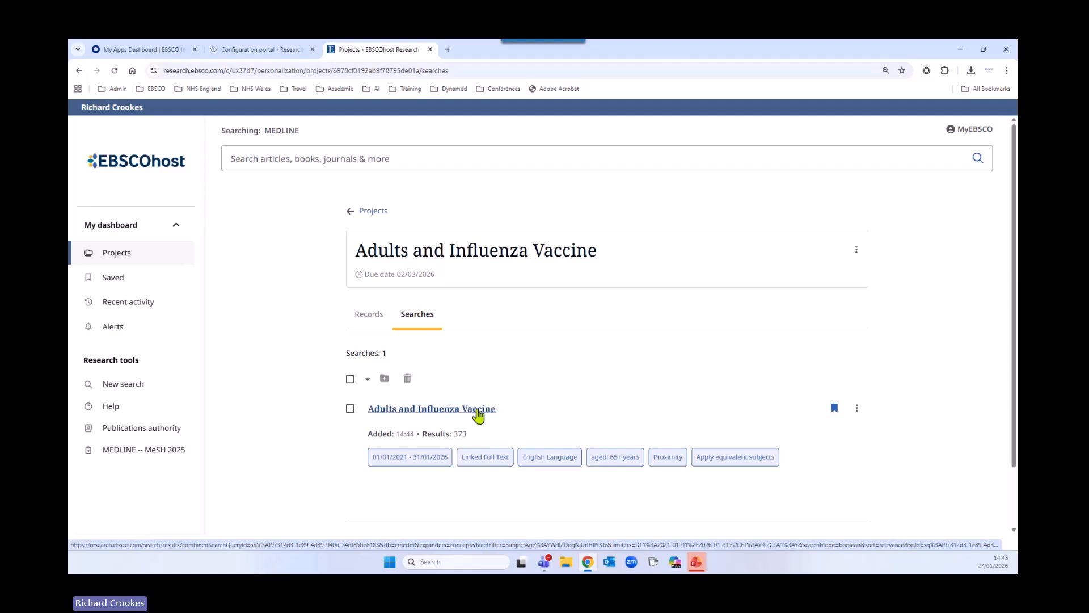
Open the search history under recent activity, sort it by Oldest and look through the listed searches
left_click(156, 306)
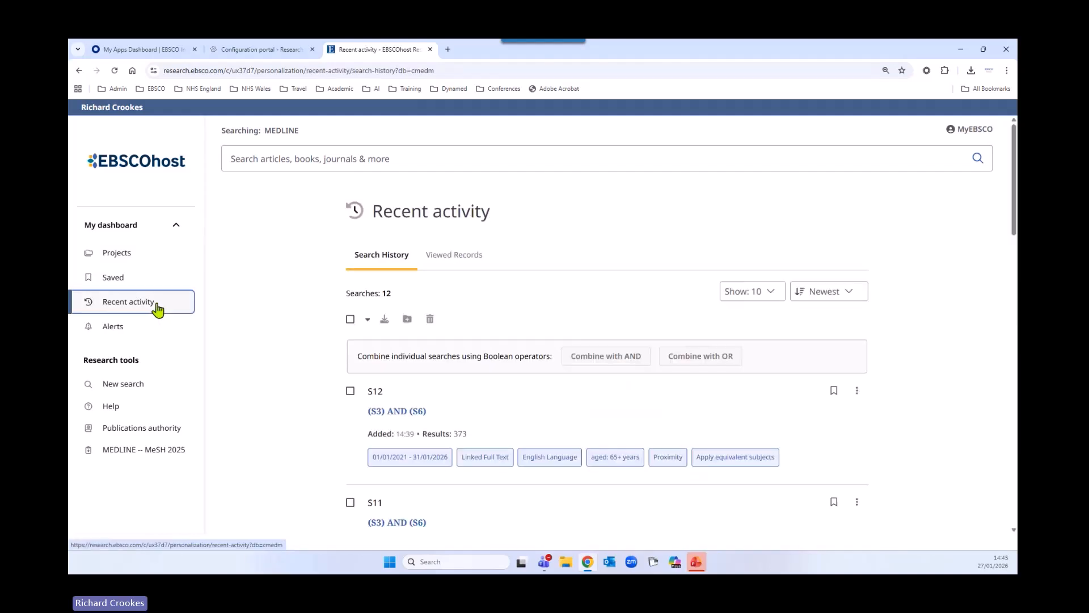
scroll(311, 320, "down", 2)
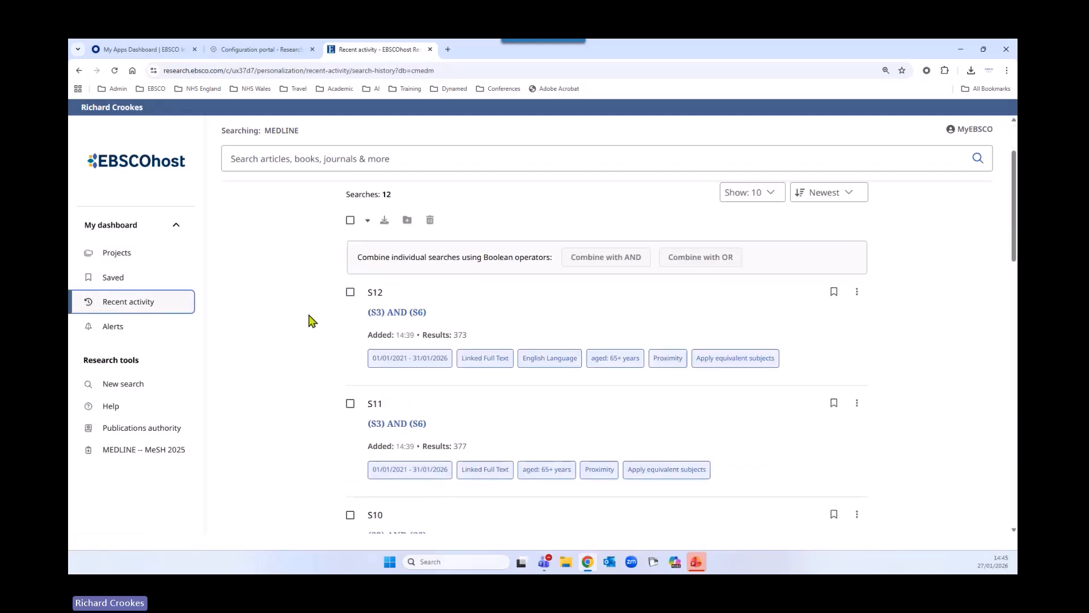
scroll(363, 357, "down", 1)
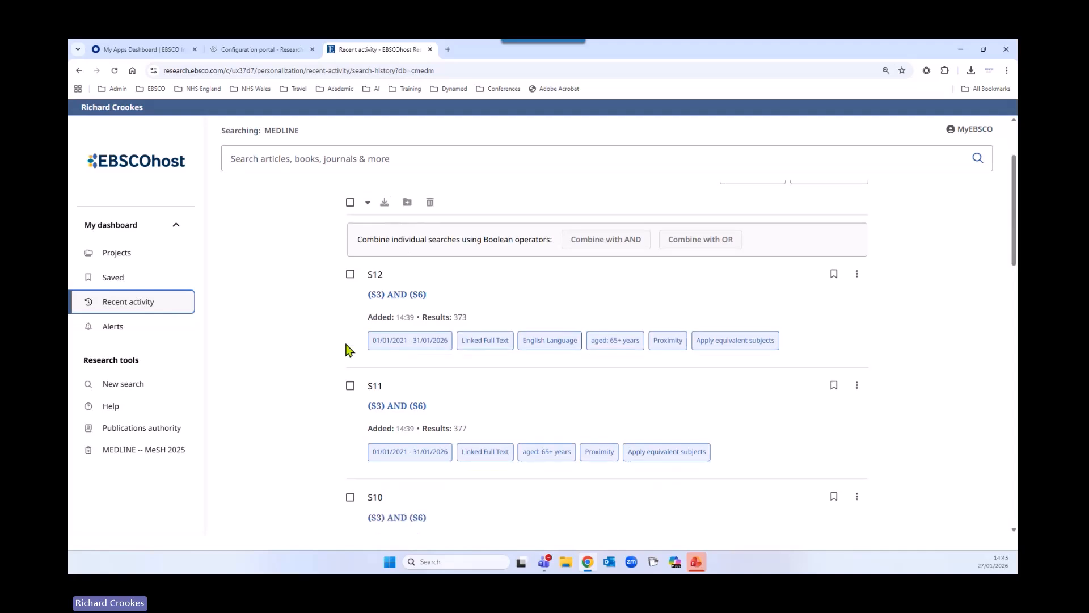
scroll(392, 379, "up", 3)
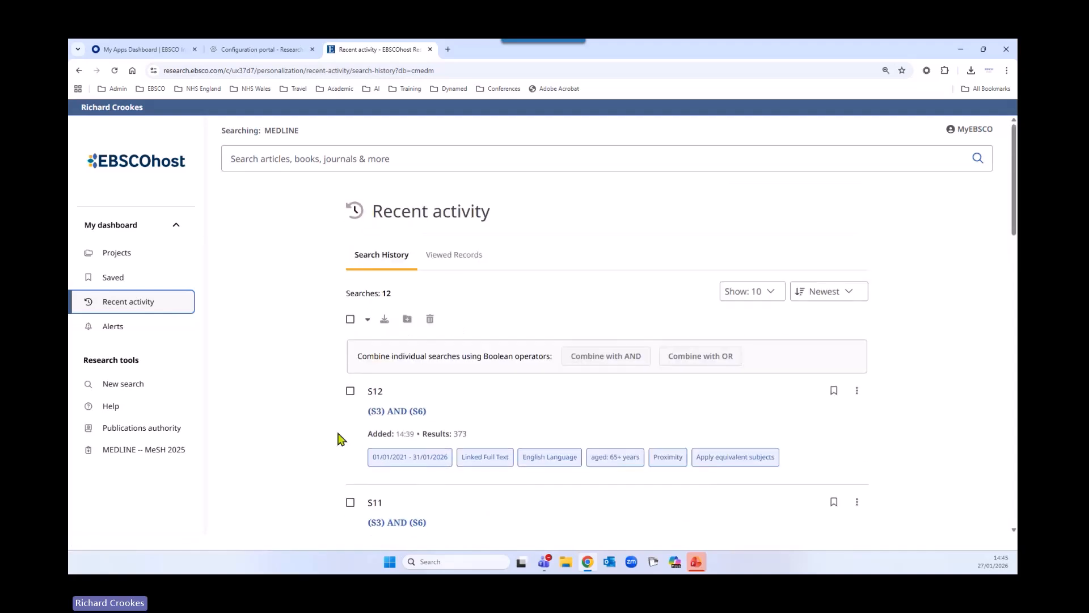
left_click(808, 295)
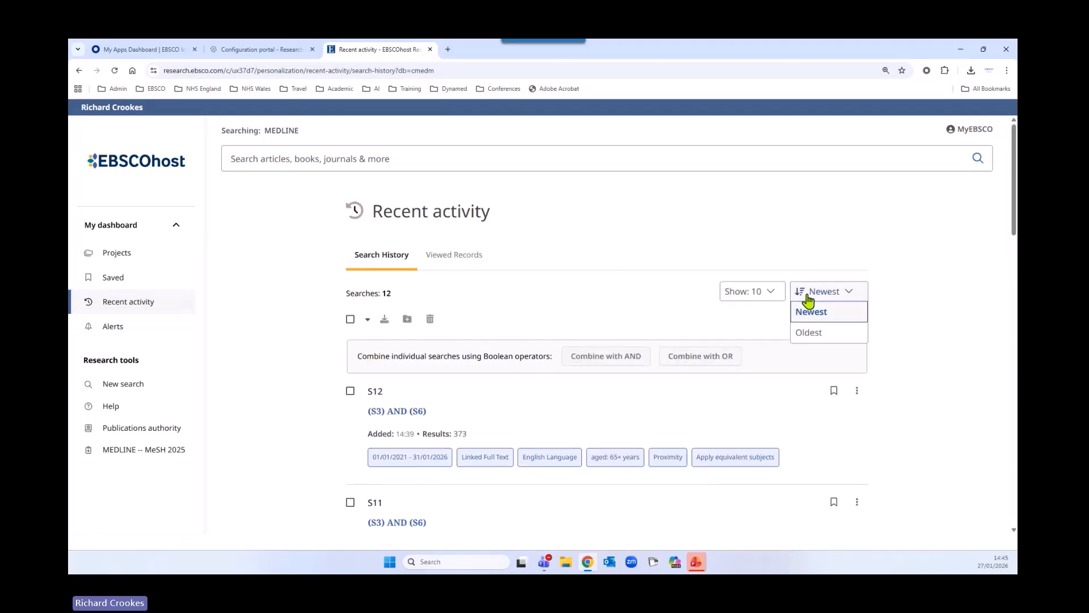
left_click(809, 333)
scroll(290, 363, "down", 8)
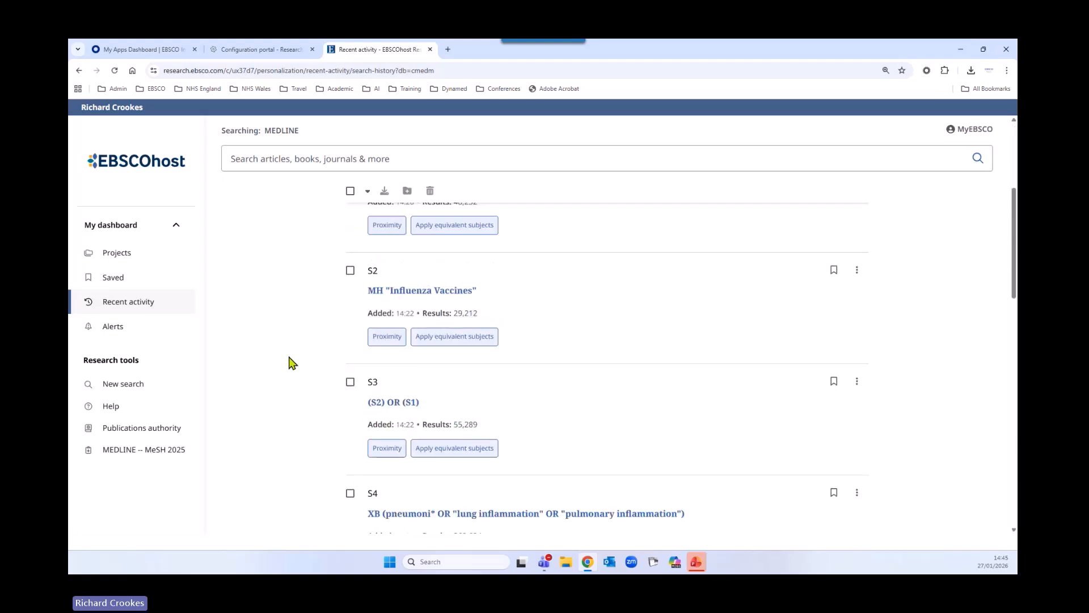
scroll(291, 363, "down", 9)
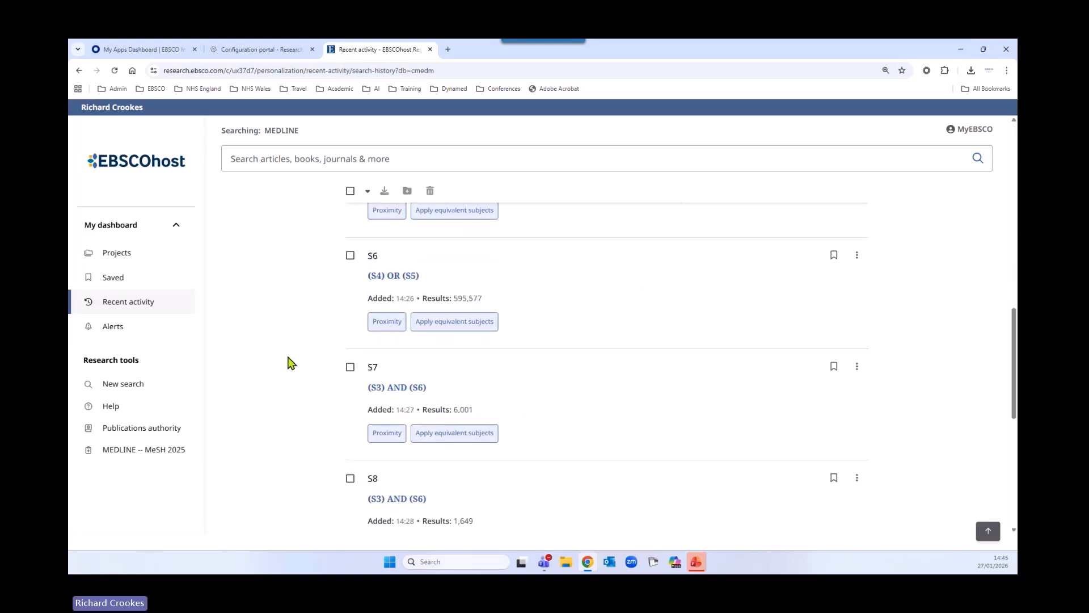
scroll(290, 363, "up", 15)
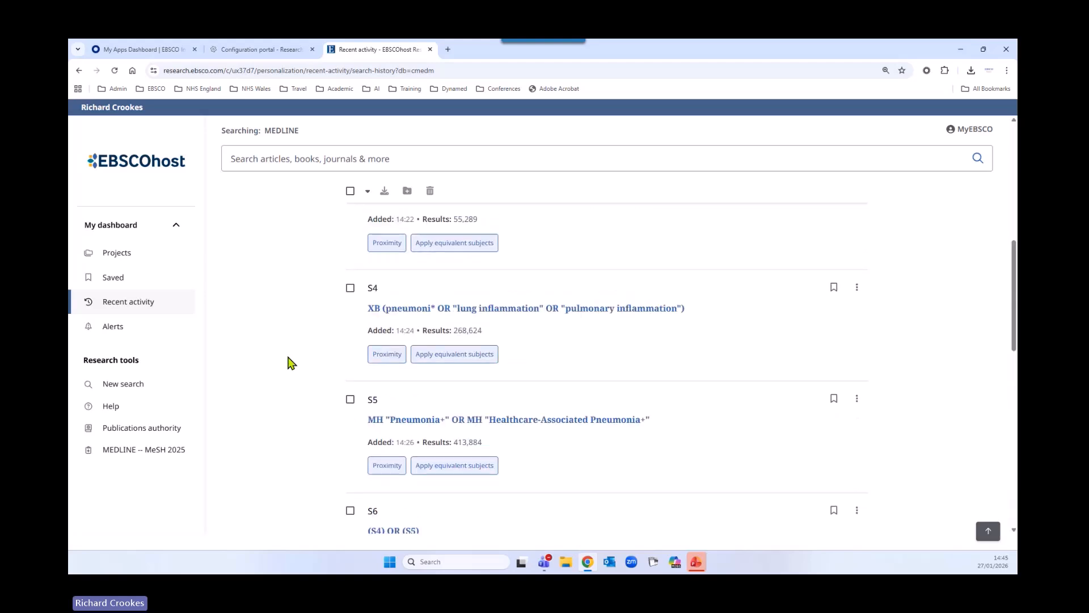
Select all searches shown on the history page and download them in RTF format, keeping the suggested file name and folder
left_click(350, 270)
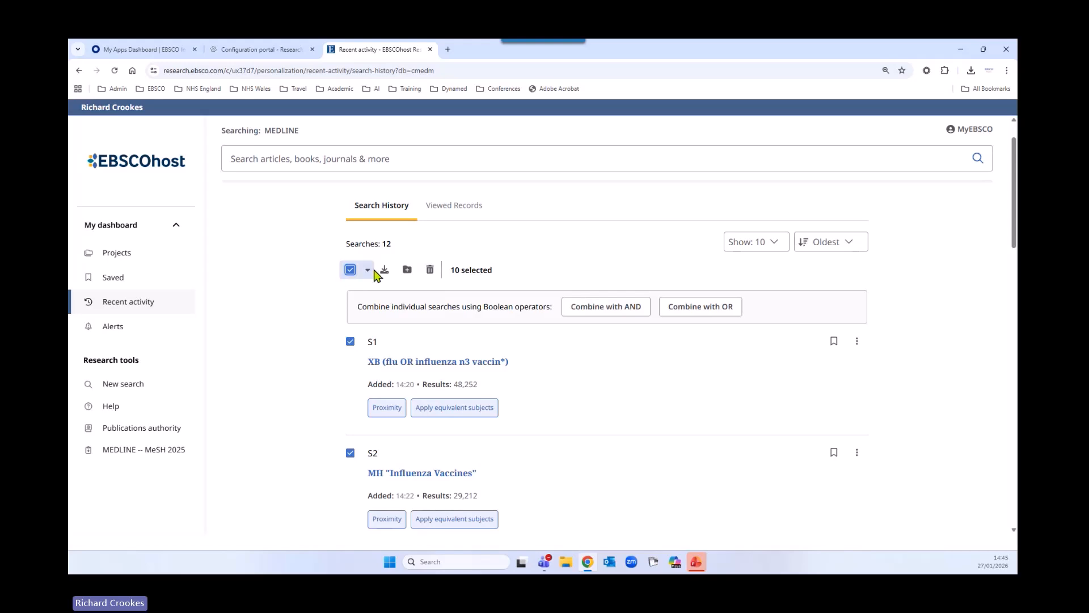
left_click(385, 270)
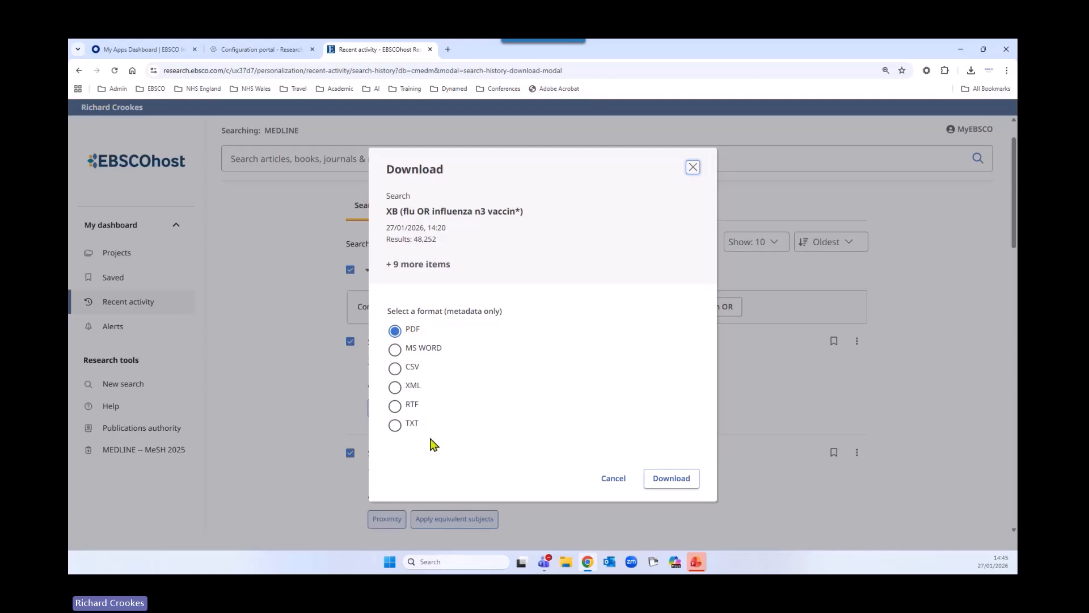
left_click(395, 406)
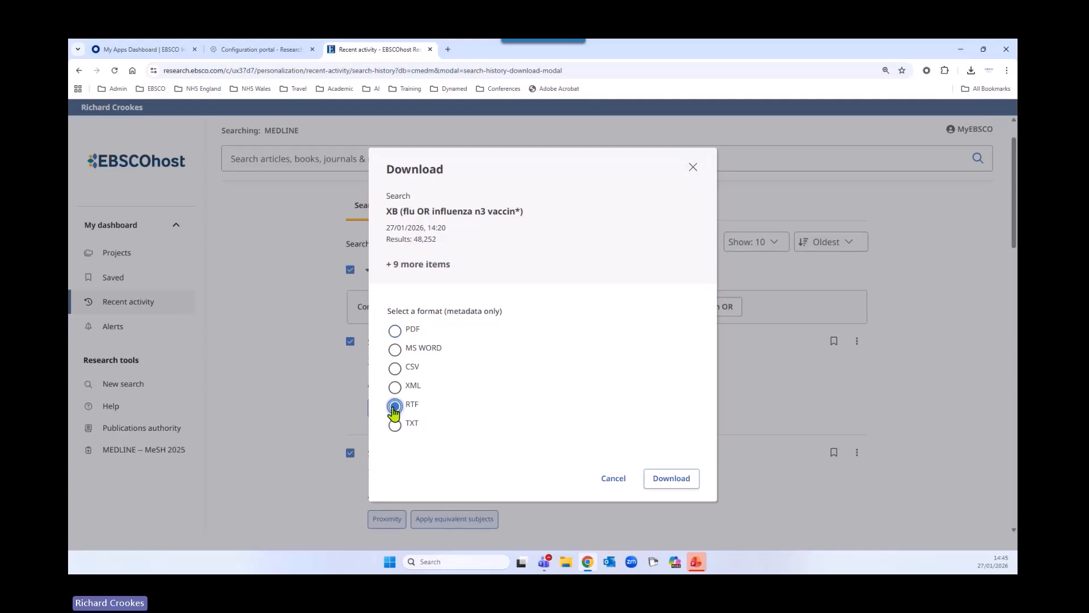
left_click(669, 480)
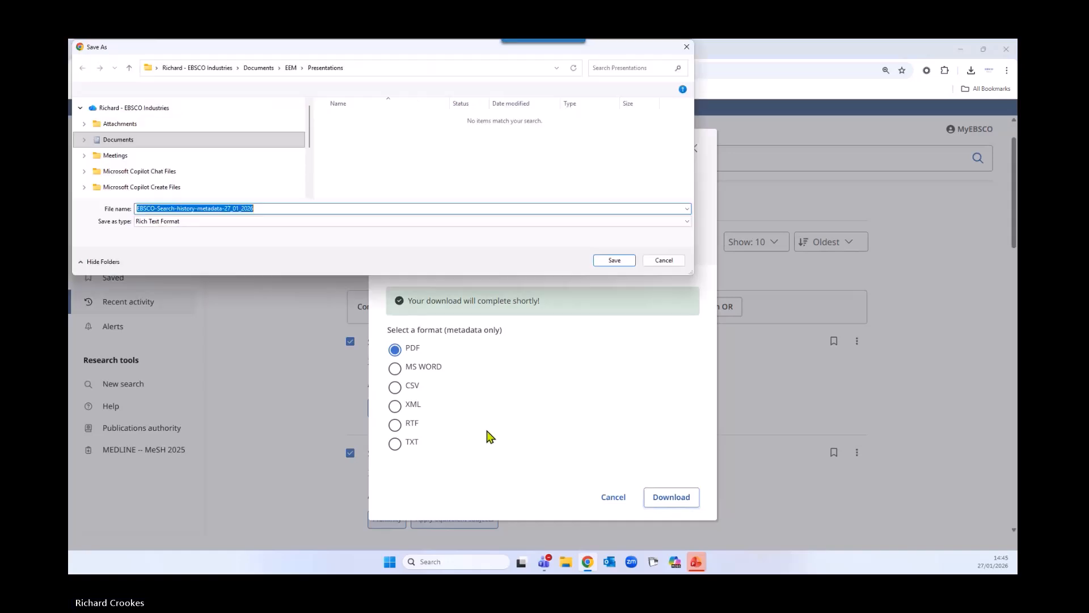
left_click(614, 261)
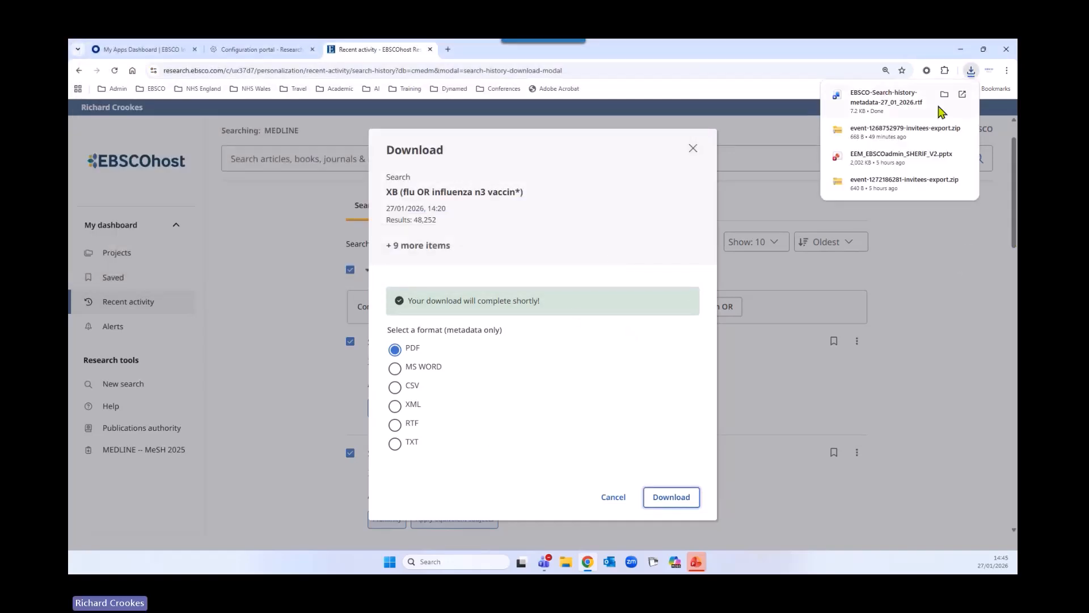
Open the downloaded search history in Word, examine the user-entered and expanded queries for S1 to S3, and minimise the document
left_click(885, 101)
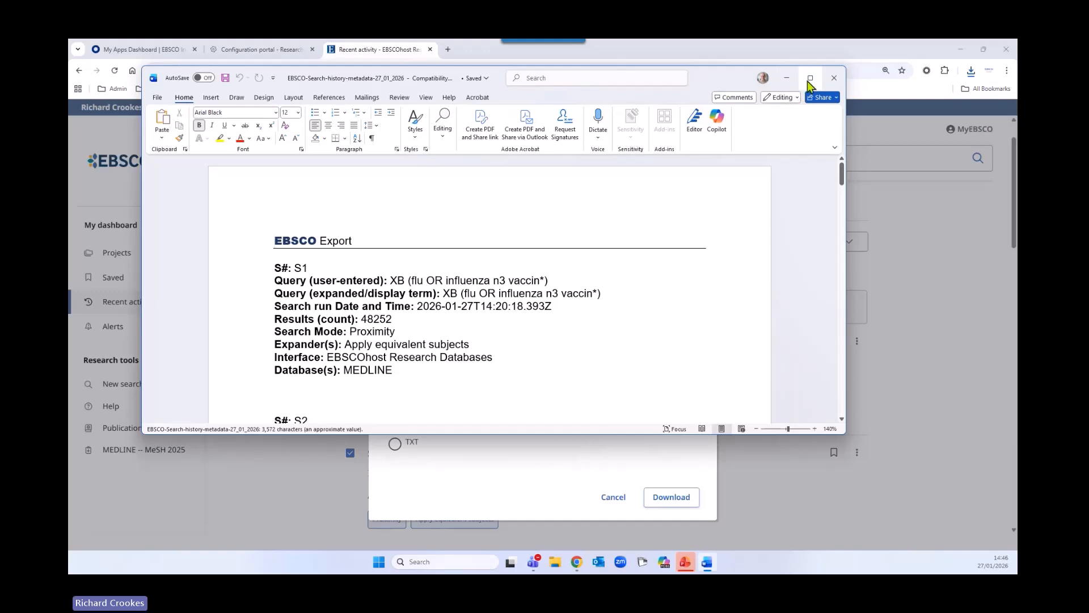
left_click(832, 77)
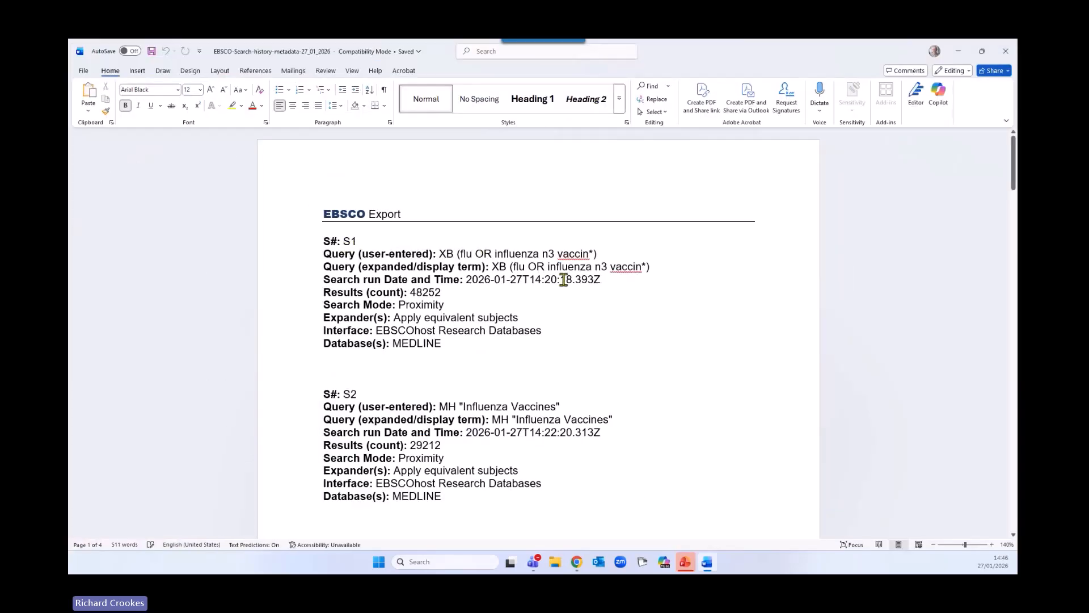
left_click_drag(442, 254, 603, 248)
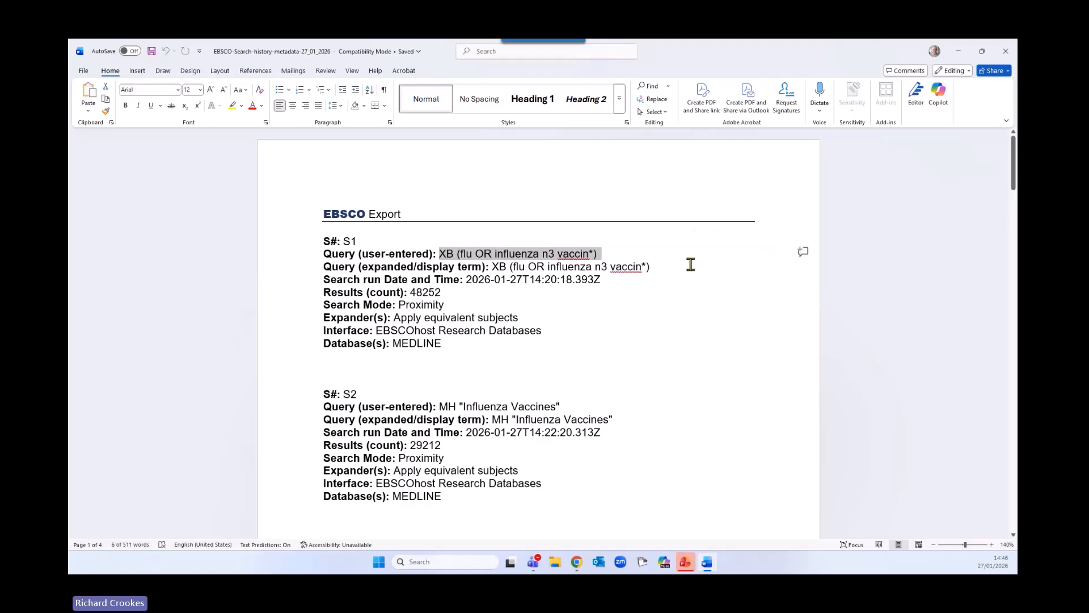
scroll(681, 259, "down", 1)
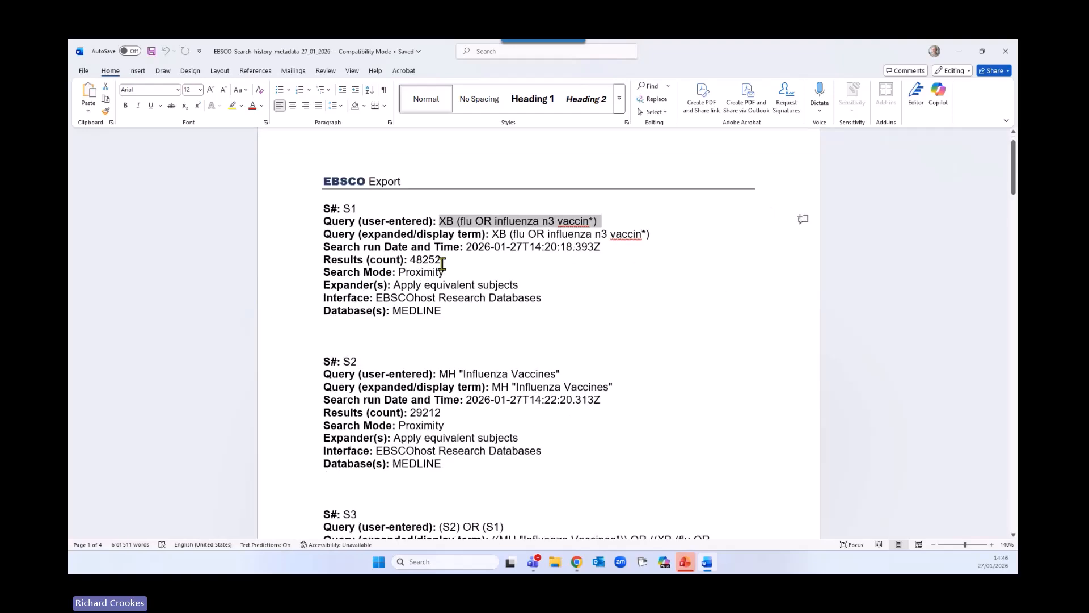
scroll(649, 318, "down", 5)
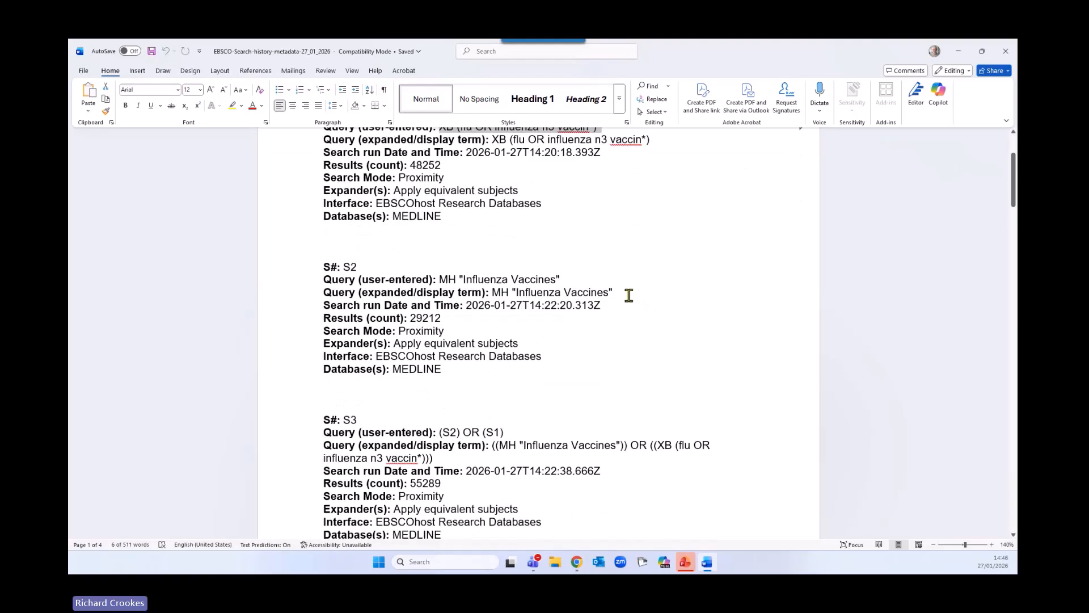
scroll(625, 295, "down", 3)
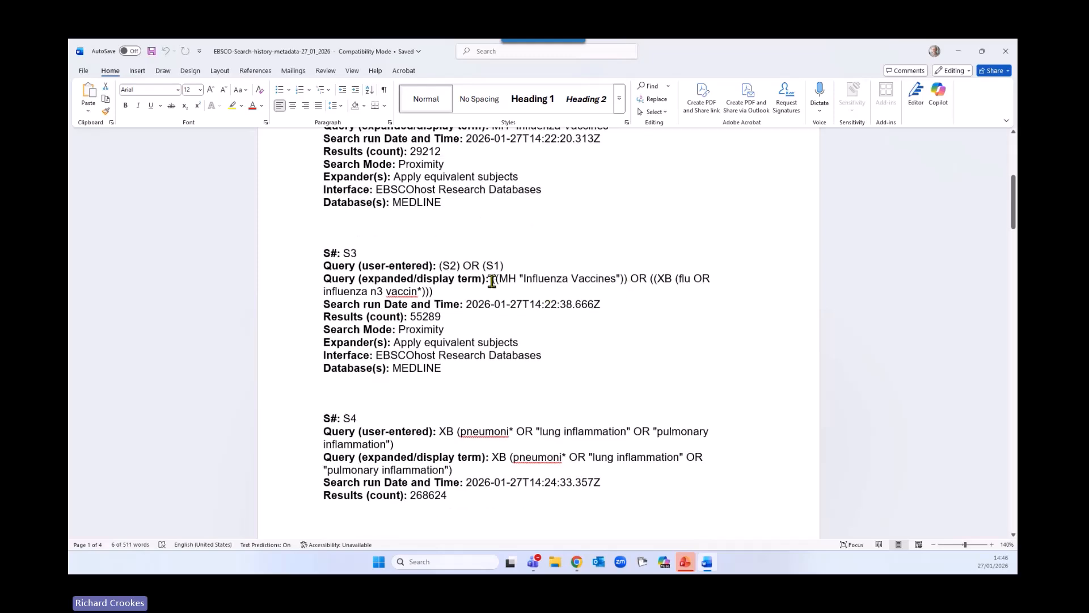
left_click_drag(491, 282, 513, 291)
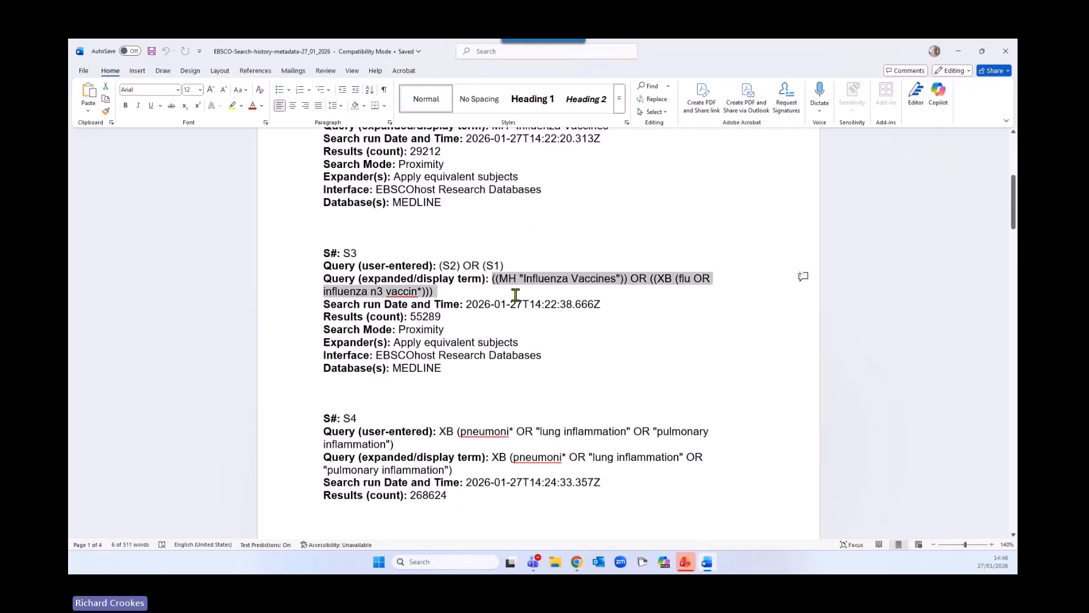
scroll(578, 325, "down", 3)
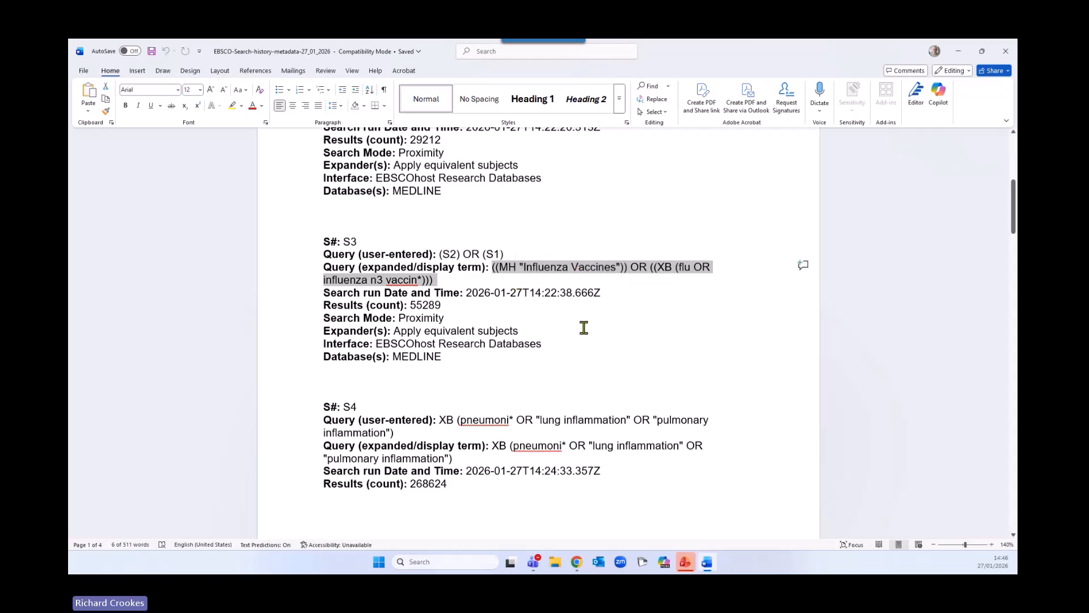
scroll(582, 323, "up", 3)
scroll(582, 323, "up", 3)
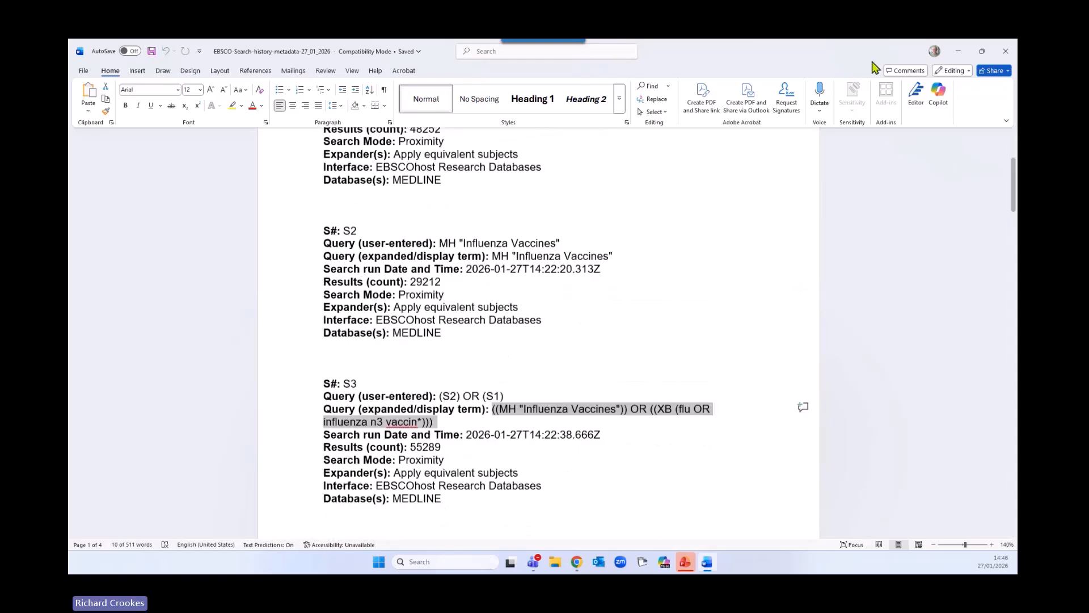
left_click(958, 52)
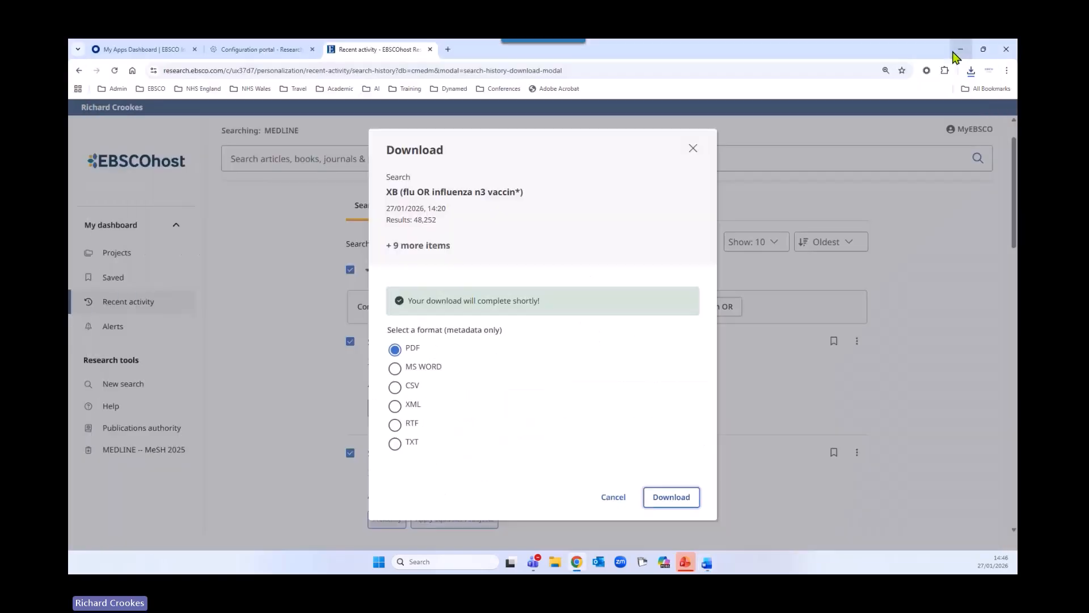
Close the download dialog, return to the (S3) AND (S6) results page, and sort its search history by ID from S1 to S12
left_click(693, 148)
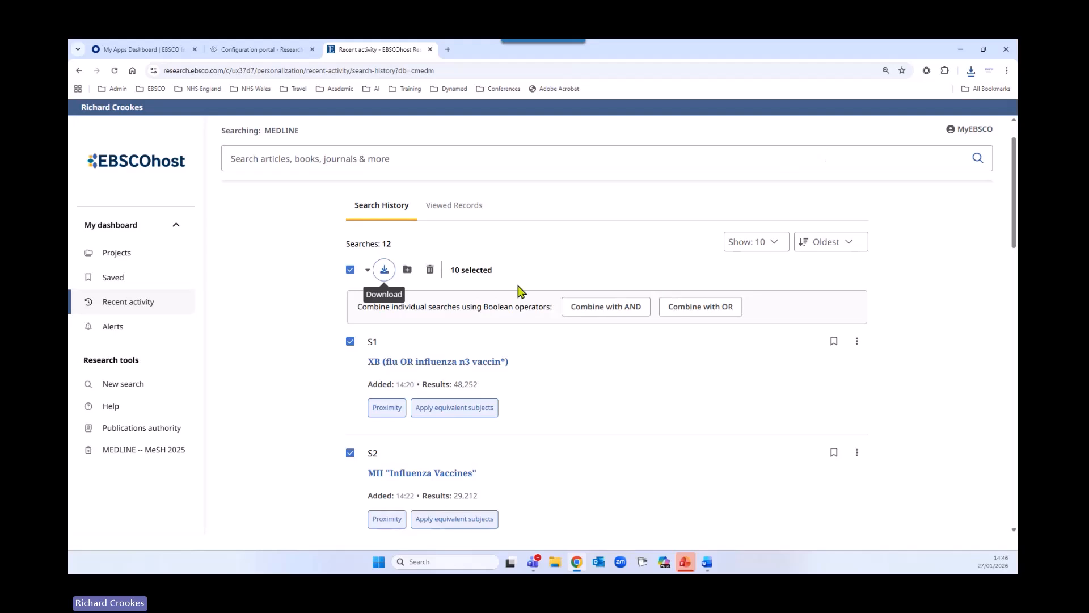
scroll(518, 290, "down", 1)
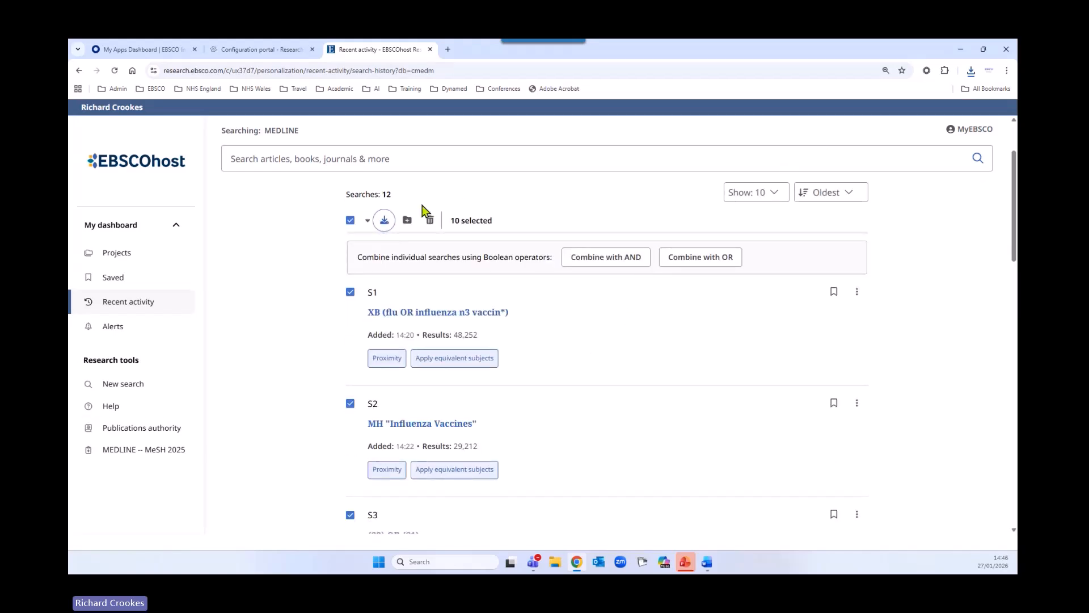
right_click(80, 70)
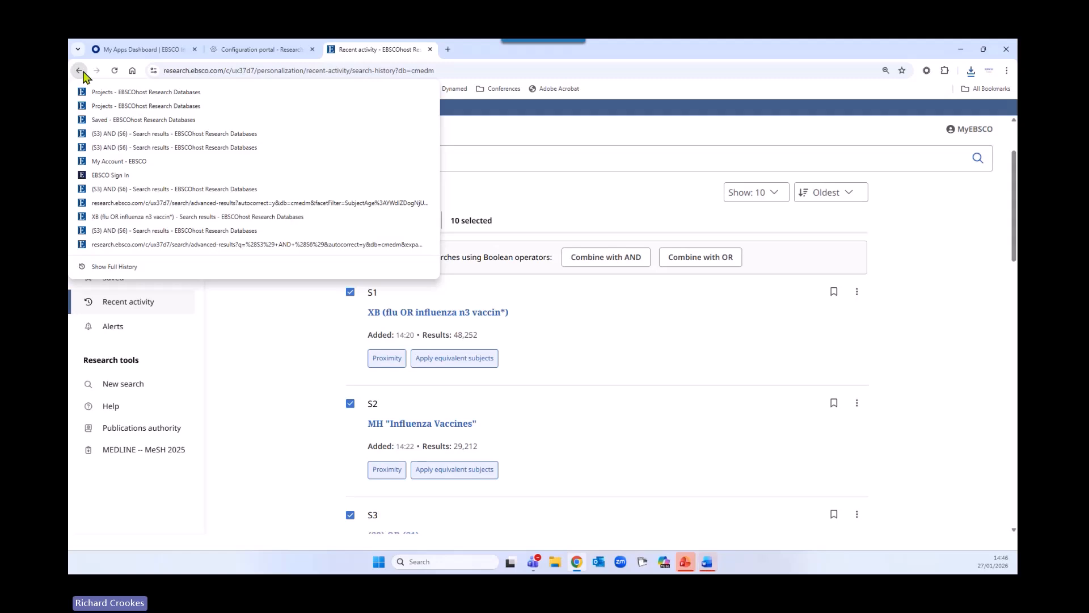
left_click(118, 137)
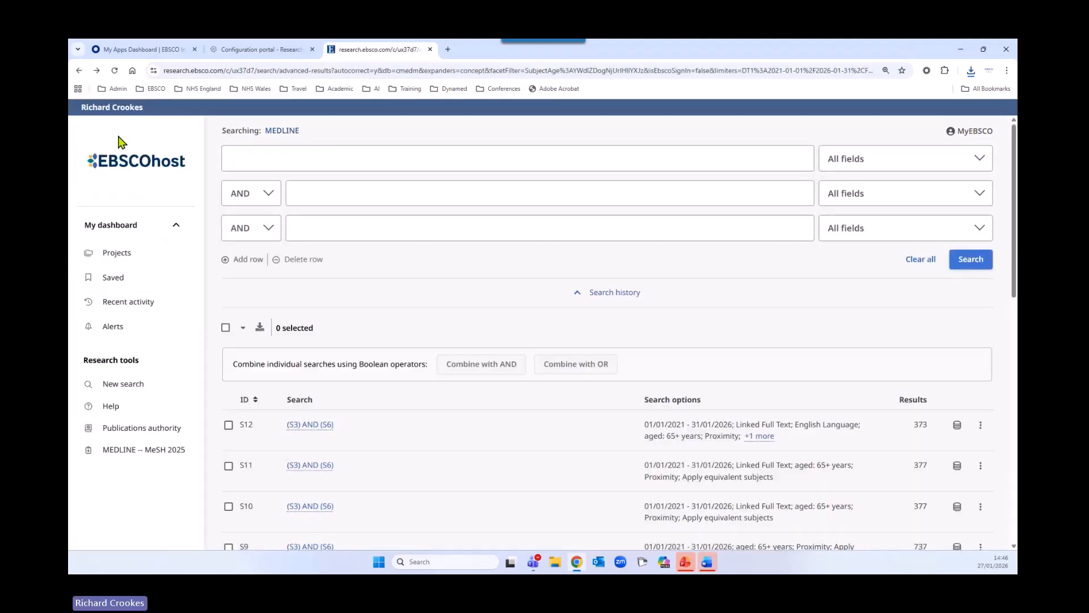
scroll(394, 302, "down", 2)
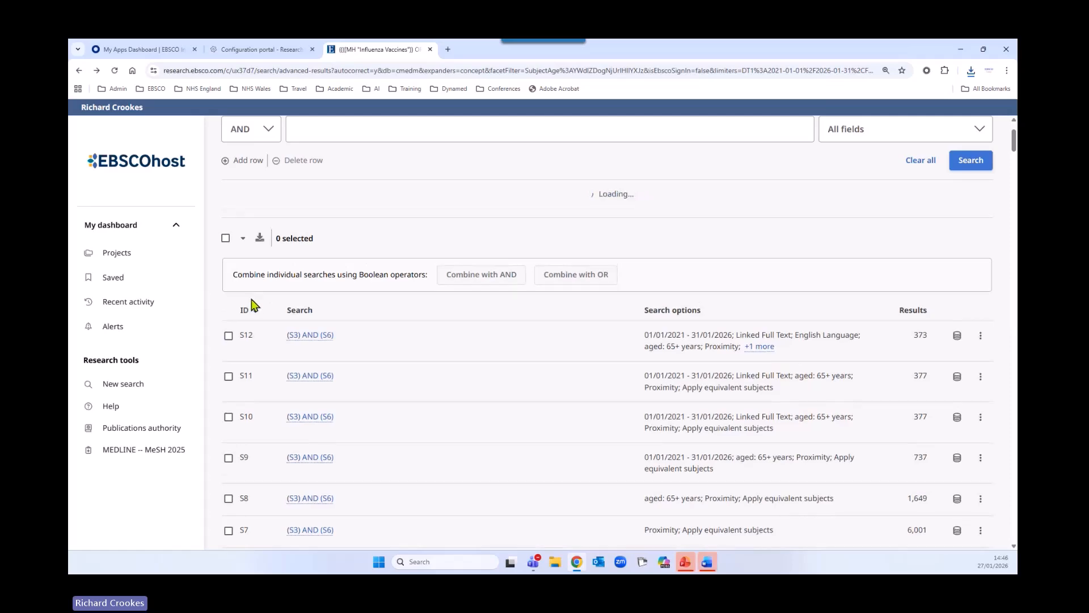
left_click(245, 311)
scroll(397, 296, "down", 5)
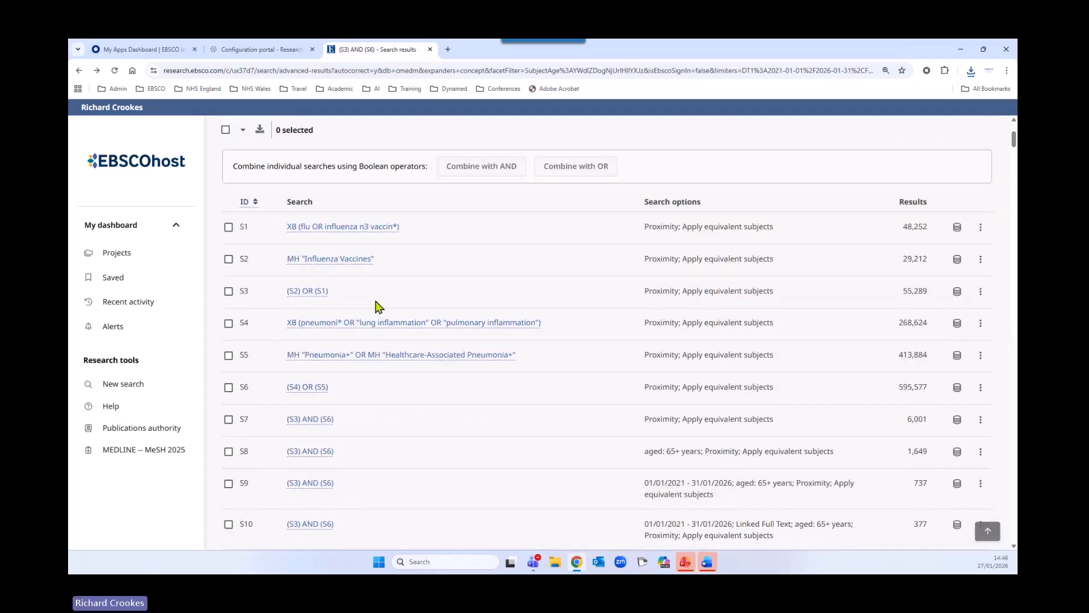
scroll(317, 237, "down", 2)
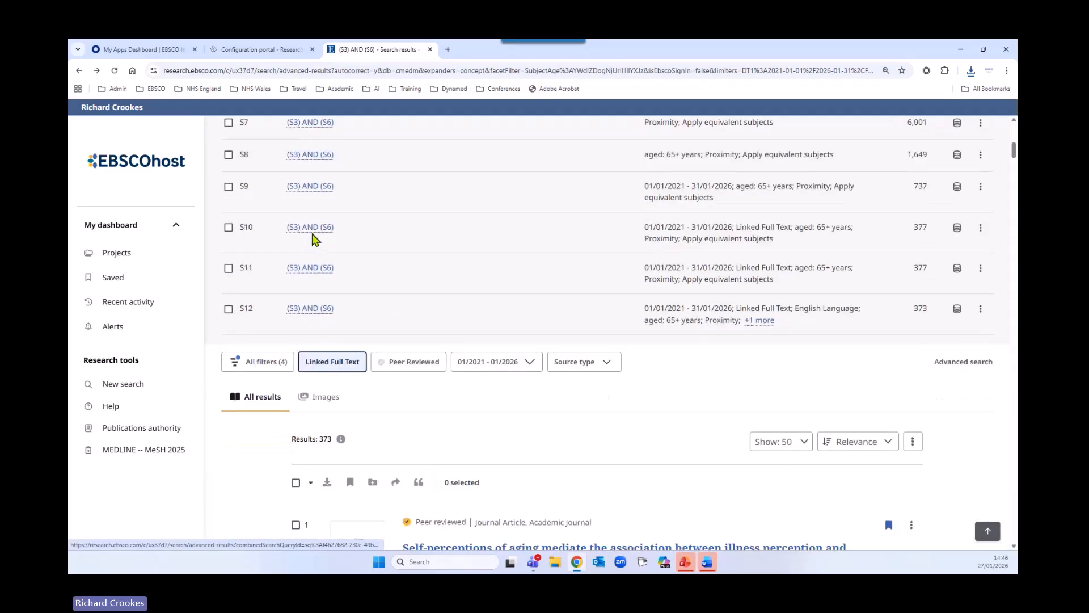
scroll(315, 238, "up", 6)
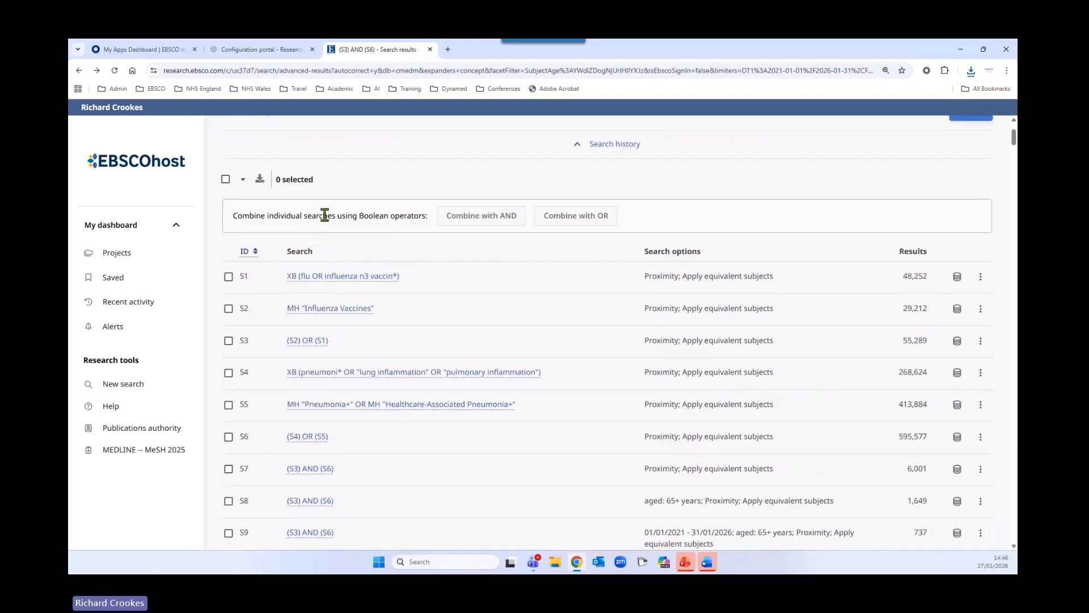
Select all searches in the search history and download them in RTF format, keeping the suggested file name and folder
left_click(225, 179)
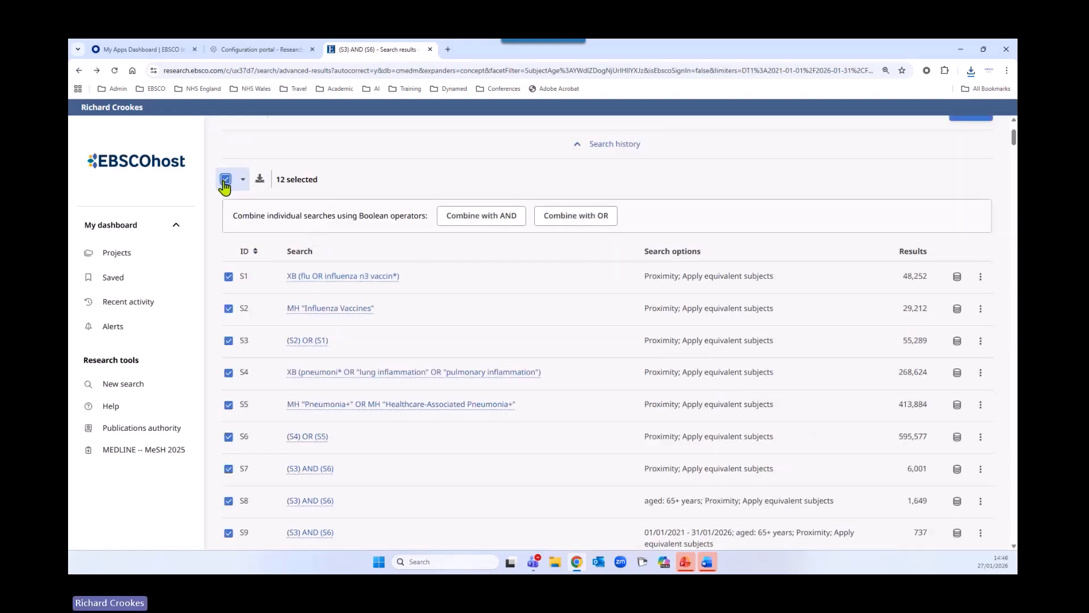
left_click(243, 180)
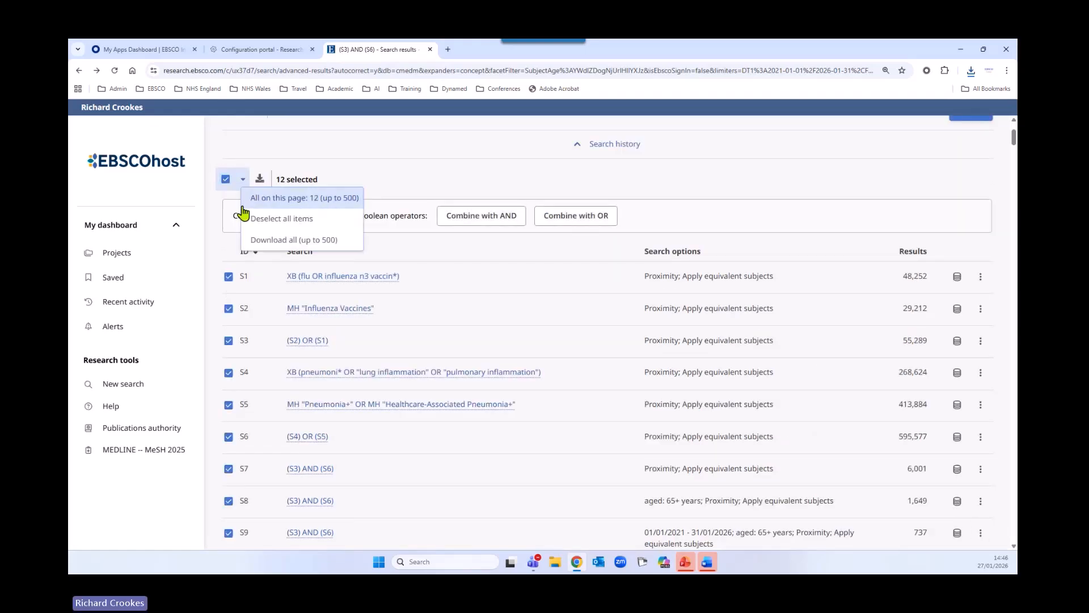
left_click(323, 248)
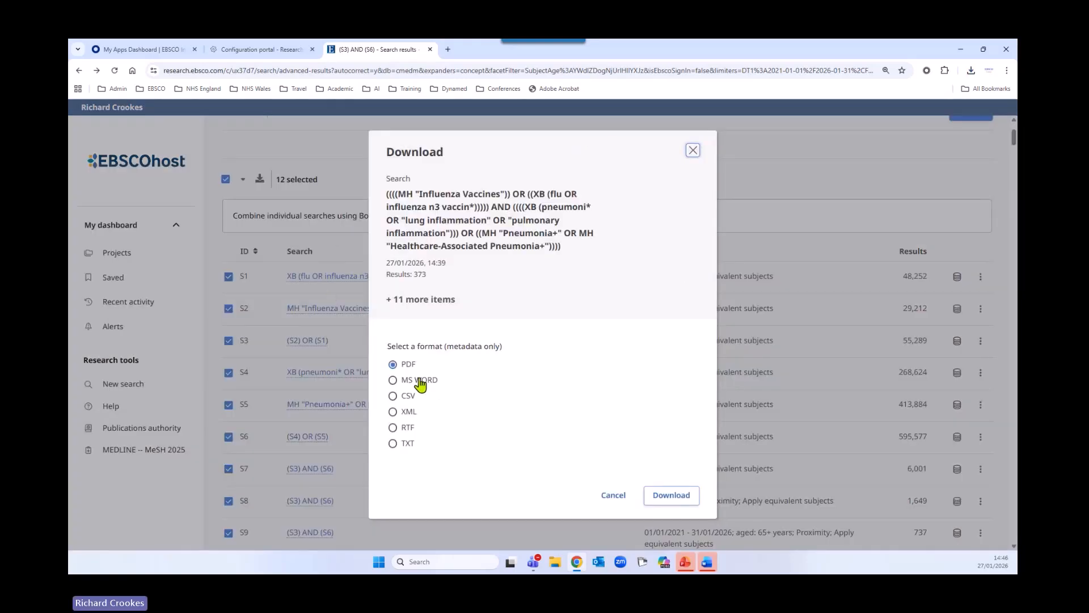
left_click(394, 380)
left_click(394, 428)
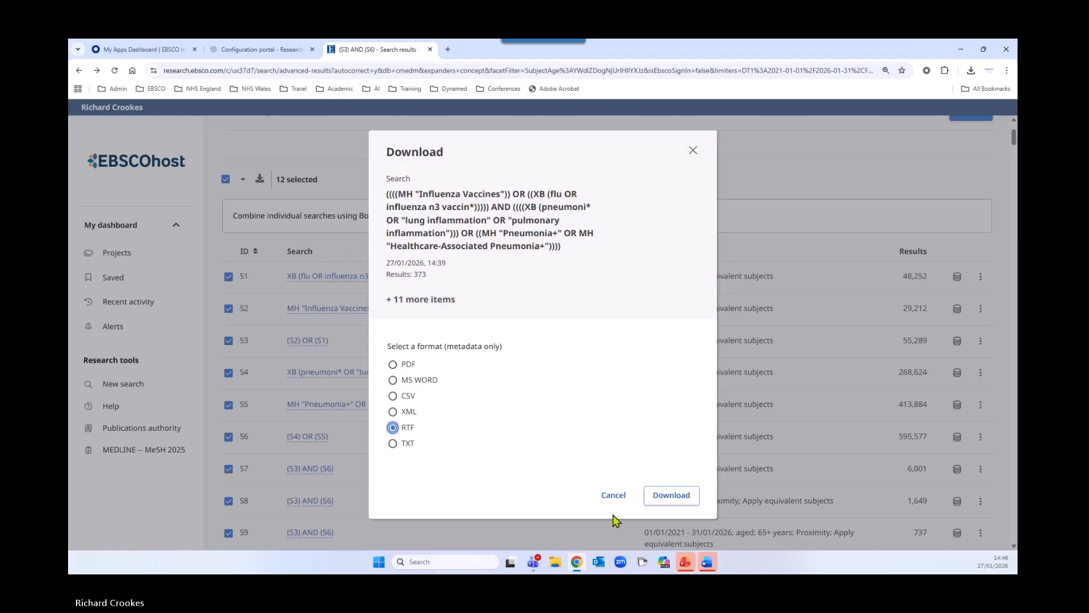
left_click(647, 503)
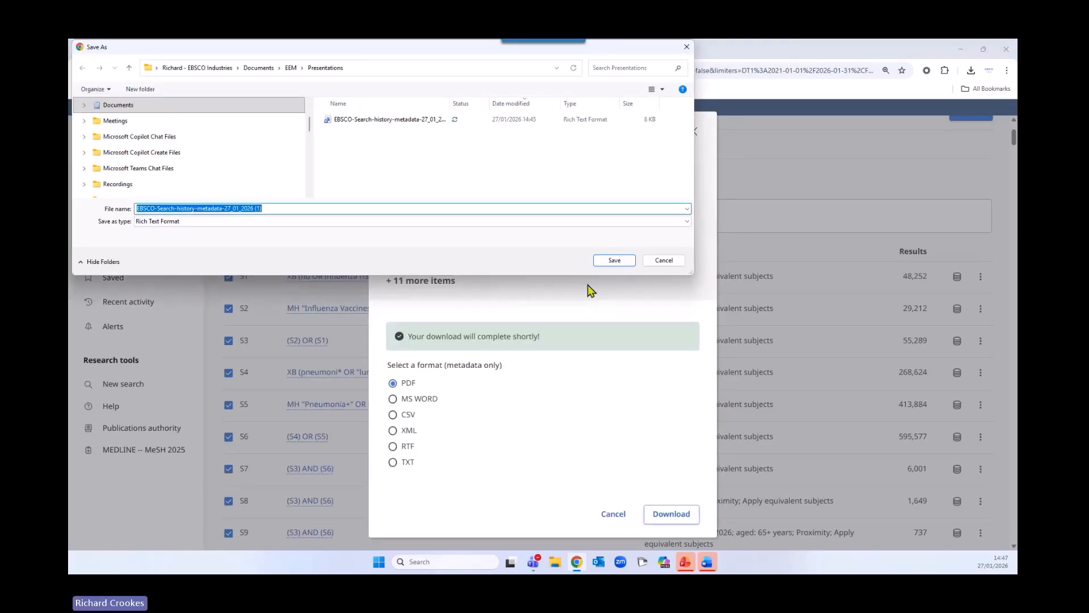
left_click(614, 262)
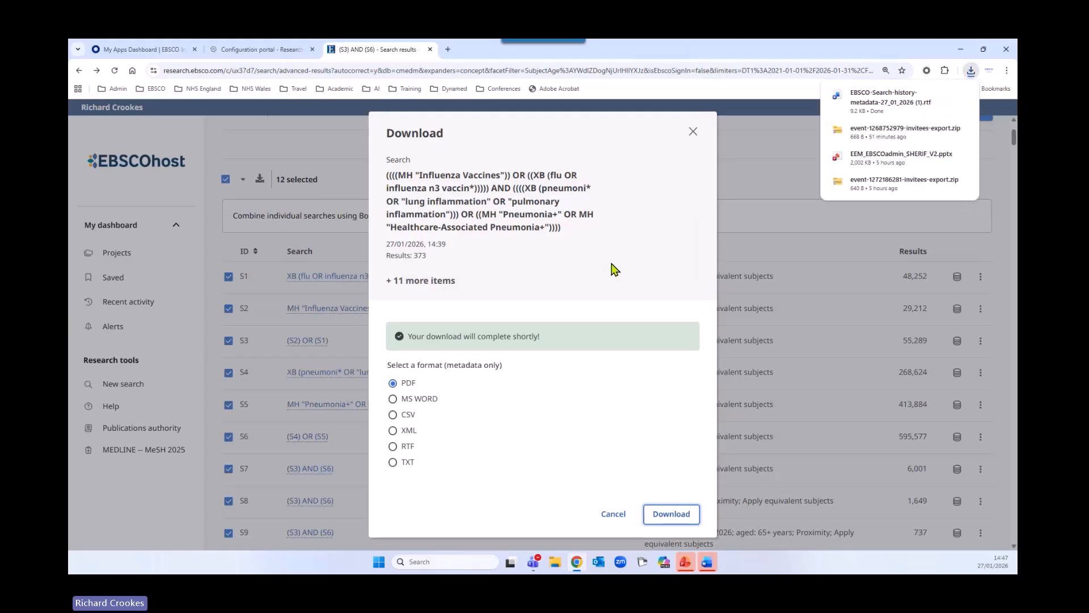
Open the new search history export in Word, examine the queries for S1 to S6, and minimise both Word documents
left_click(868, 110)
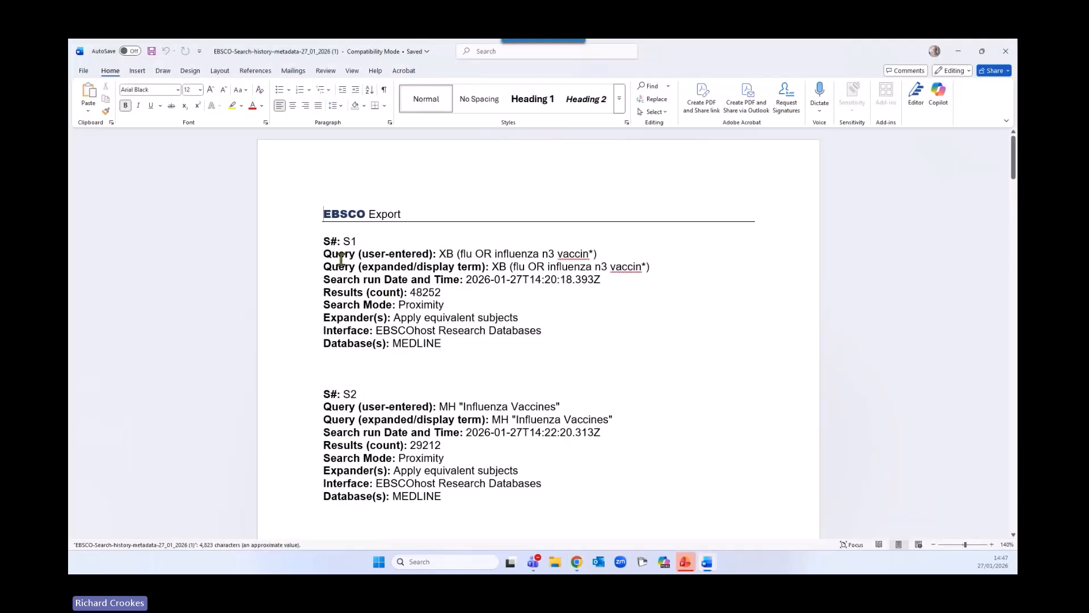
scroll(472, 316, "down", 2)
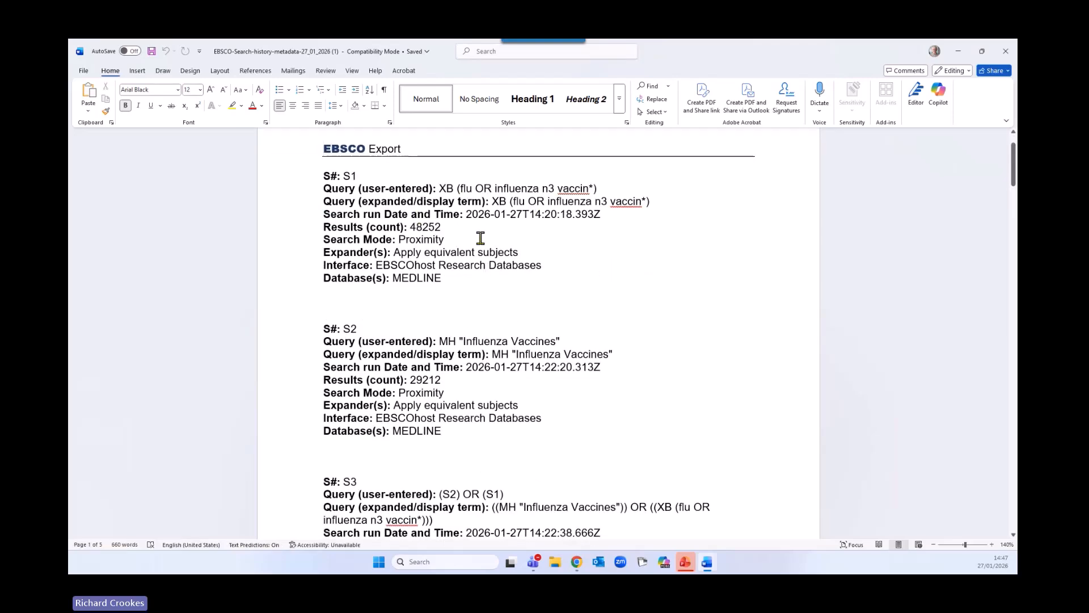
scroll(449, 294, "down", 2)
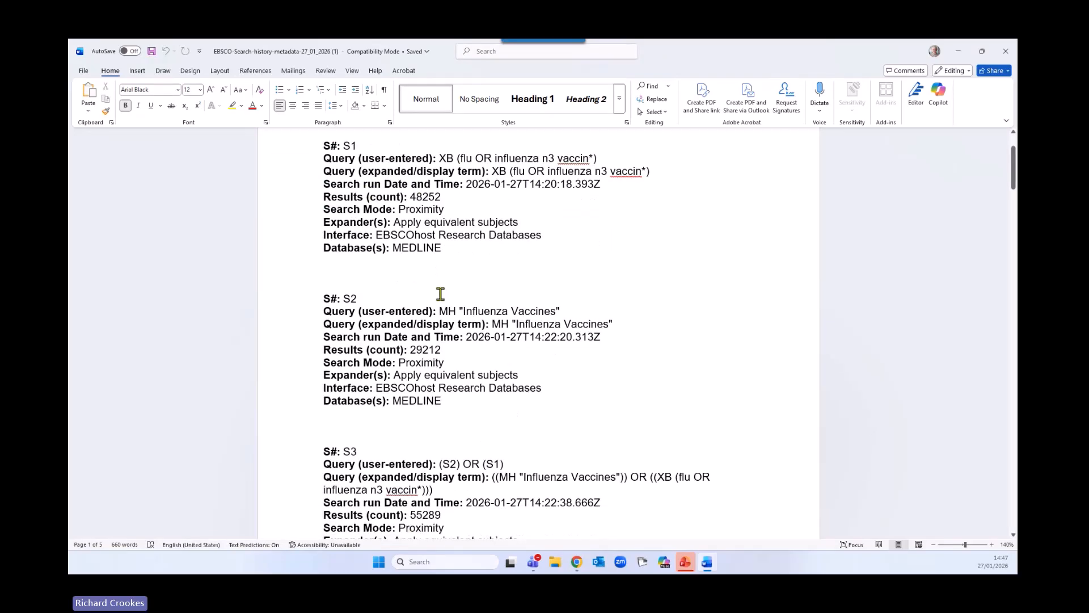
scroll(324, 248, "down", 7)
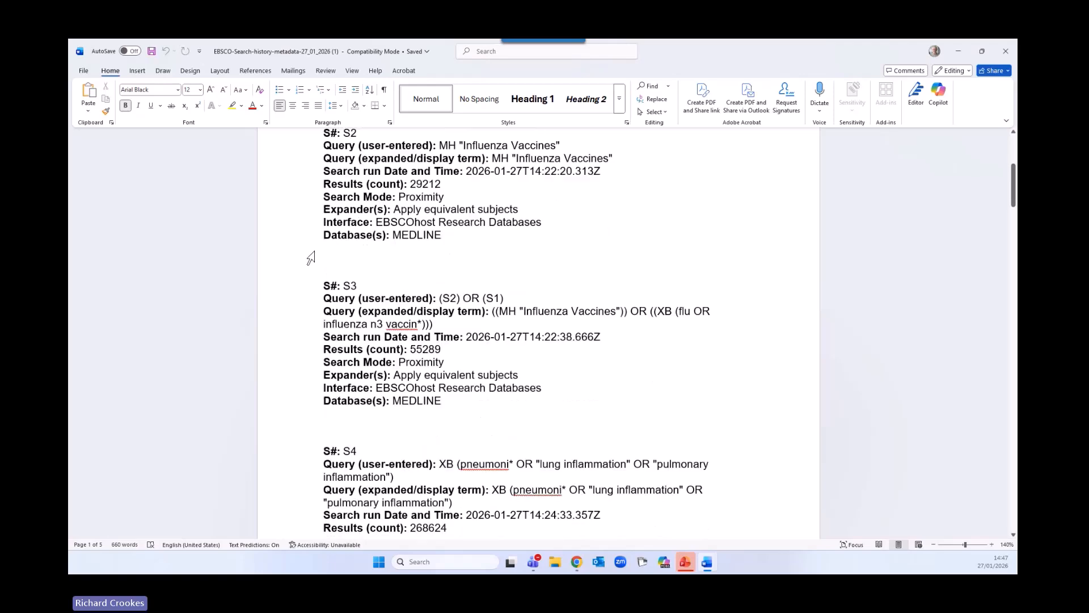
scroll(311, 258, "down", 7)
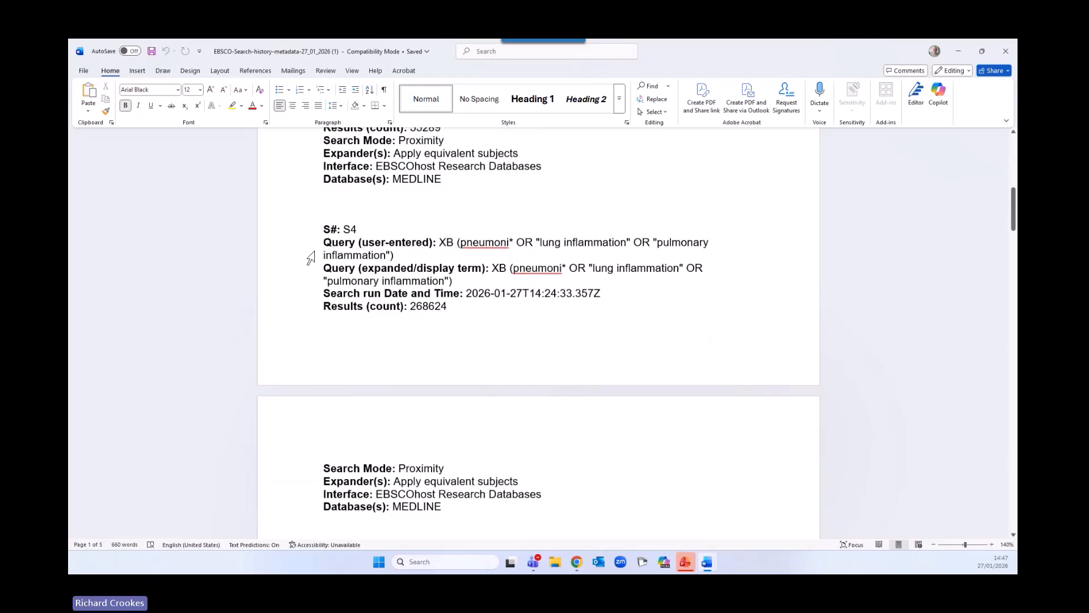
scroll(311, 259, "down", 6)
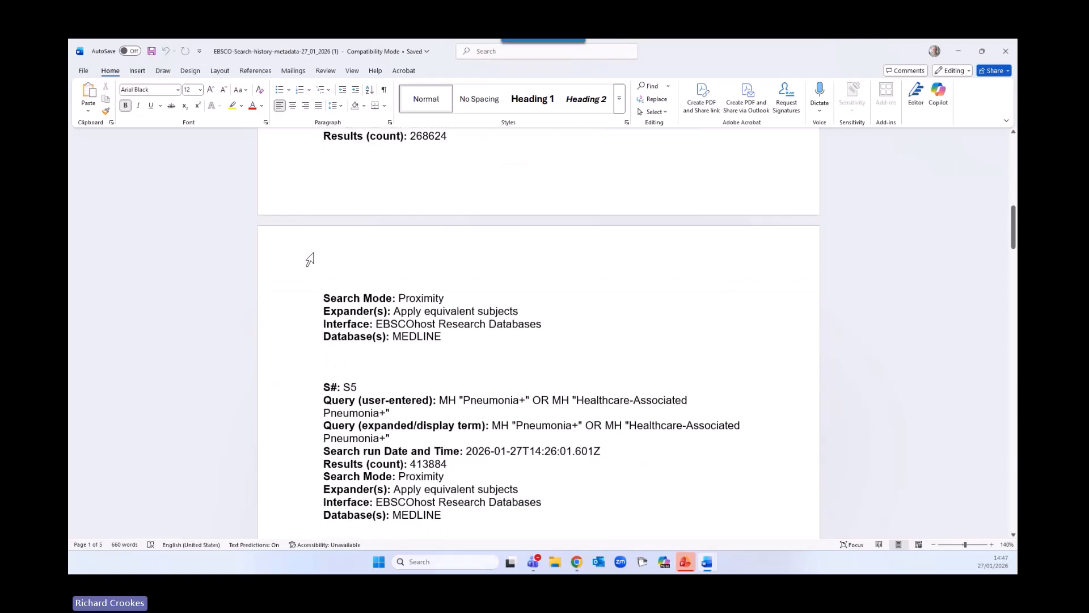
scroll(311, 258, "down", 1)
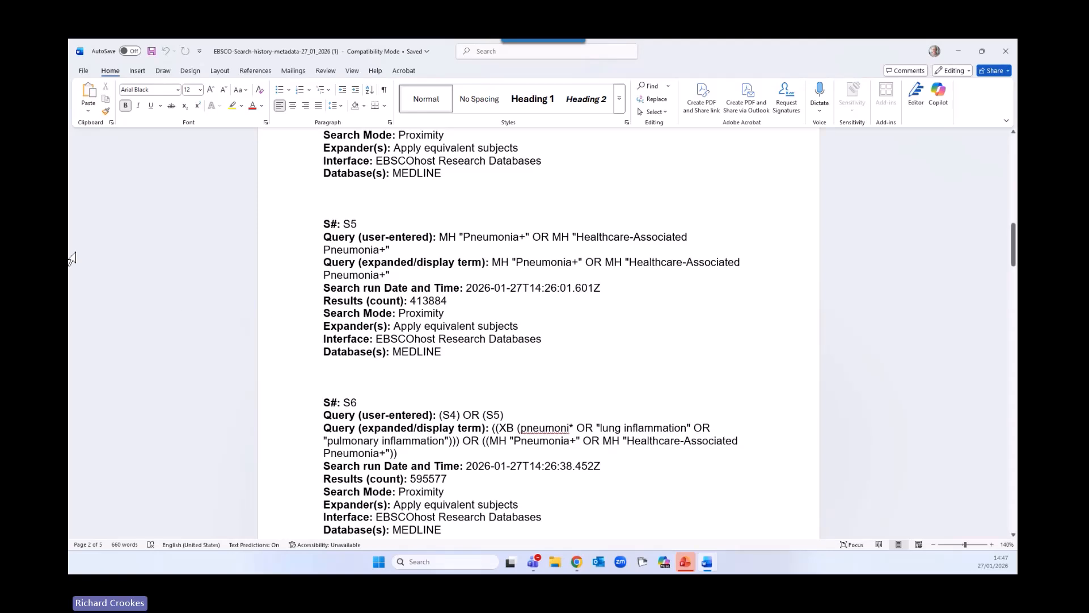
left_click(958, 52)
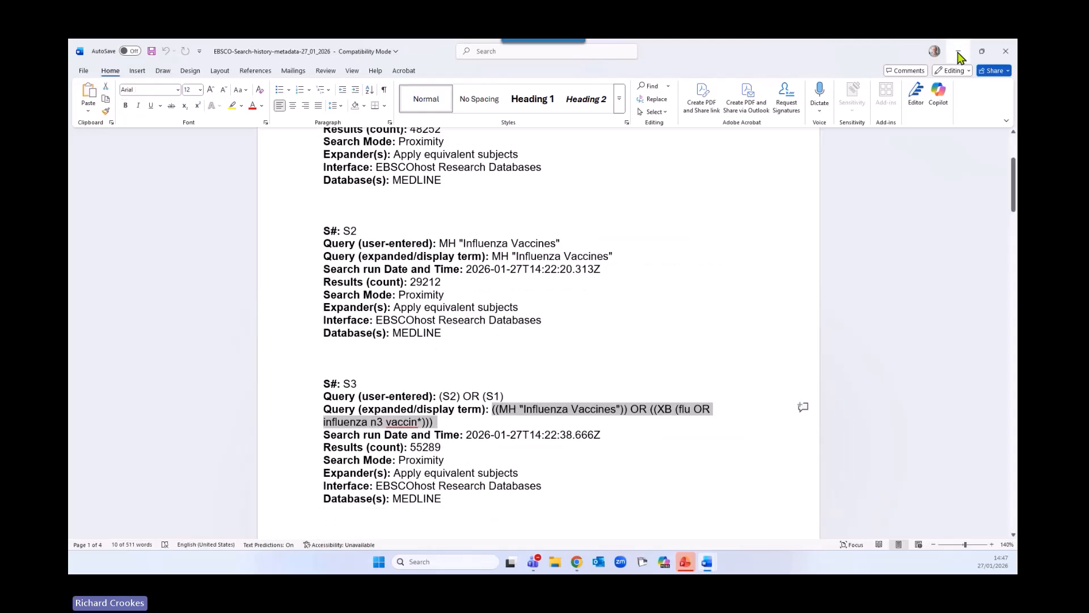
left_click(958, 51)
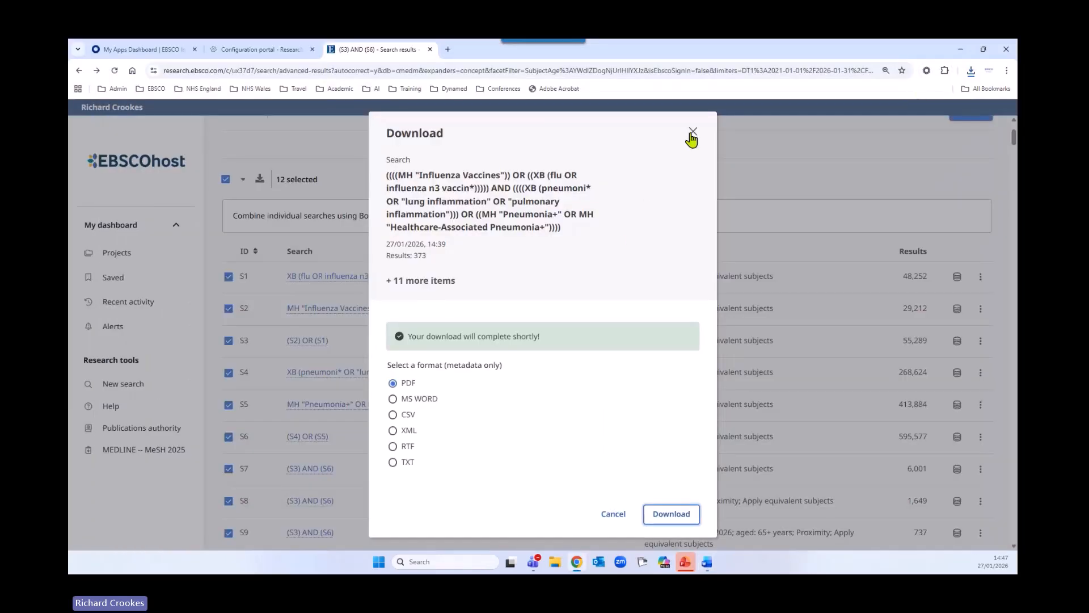
Close the download dialog and deselect all searches in the search history
left_click(693, 133)
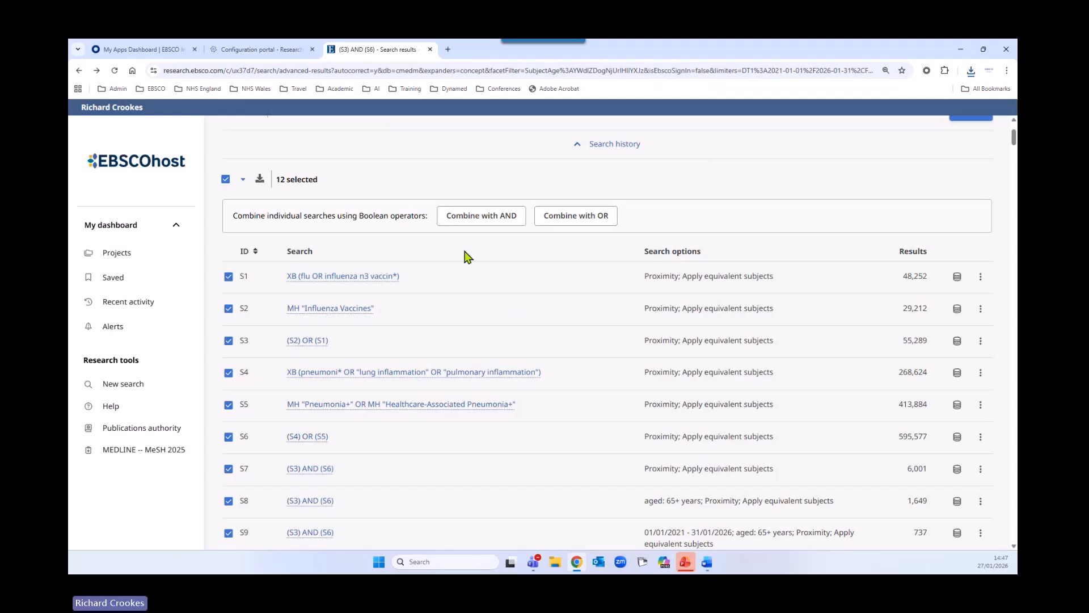
scroll(547, 288, "down", 2)
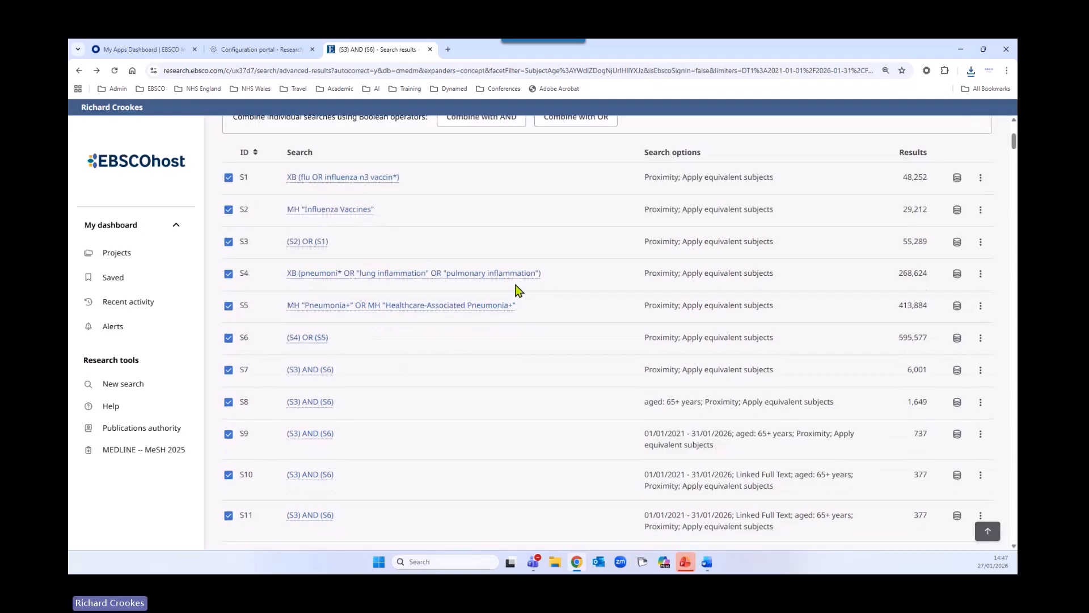
scroll(515, 285, "up", 2)
left_click(226, 179)
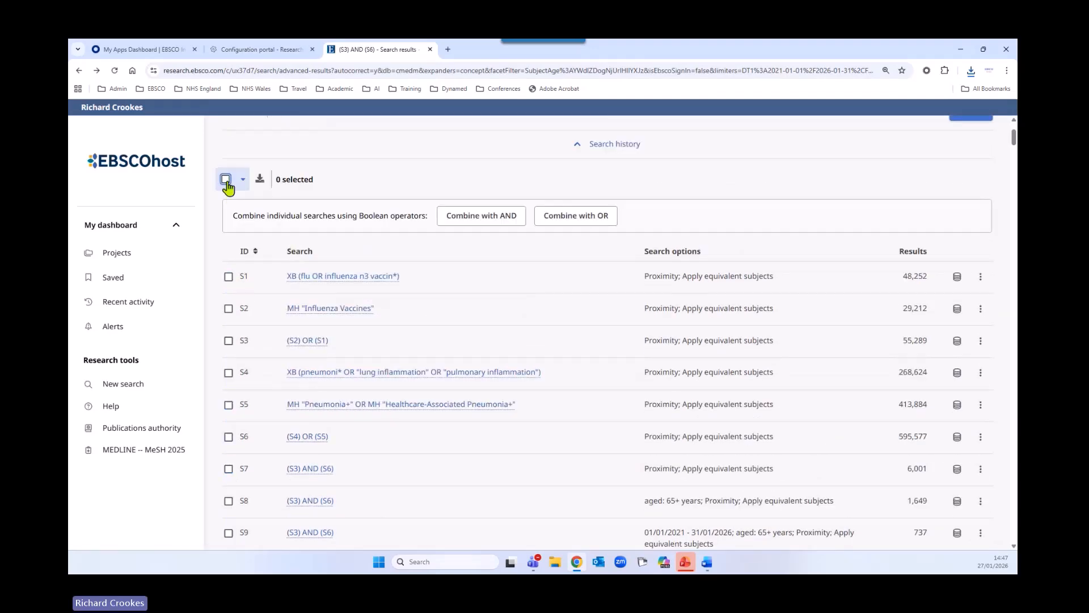
Delete search S11, the duplicate of S10, from the search history
scroll(617, 349, "down", 1)
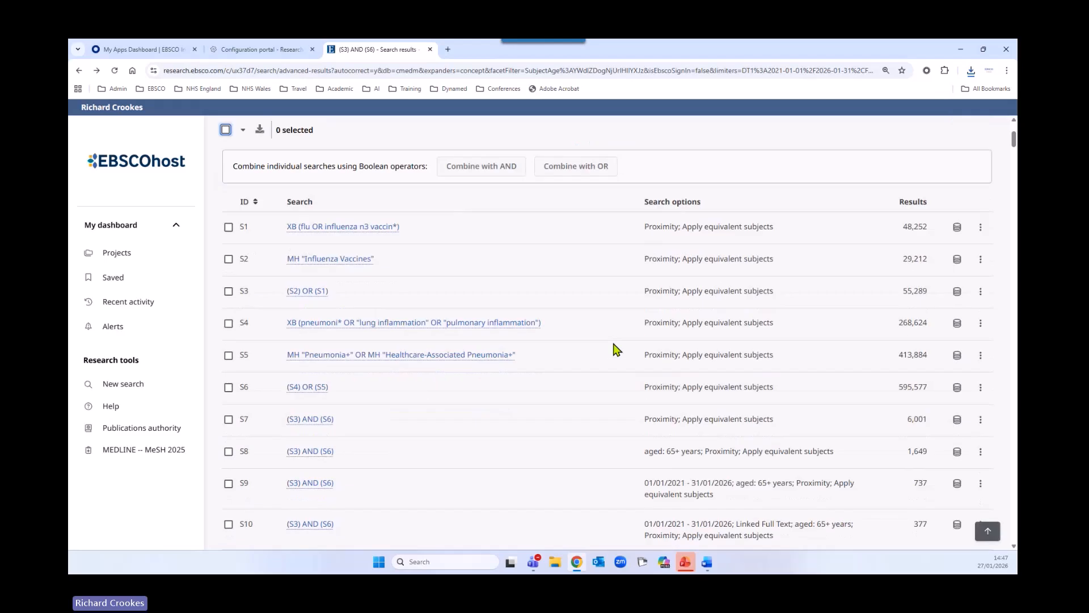
scroll(617, 349, "down", 4)
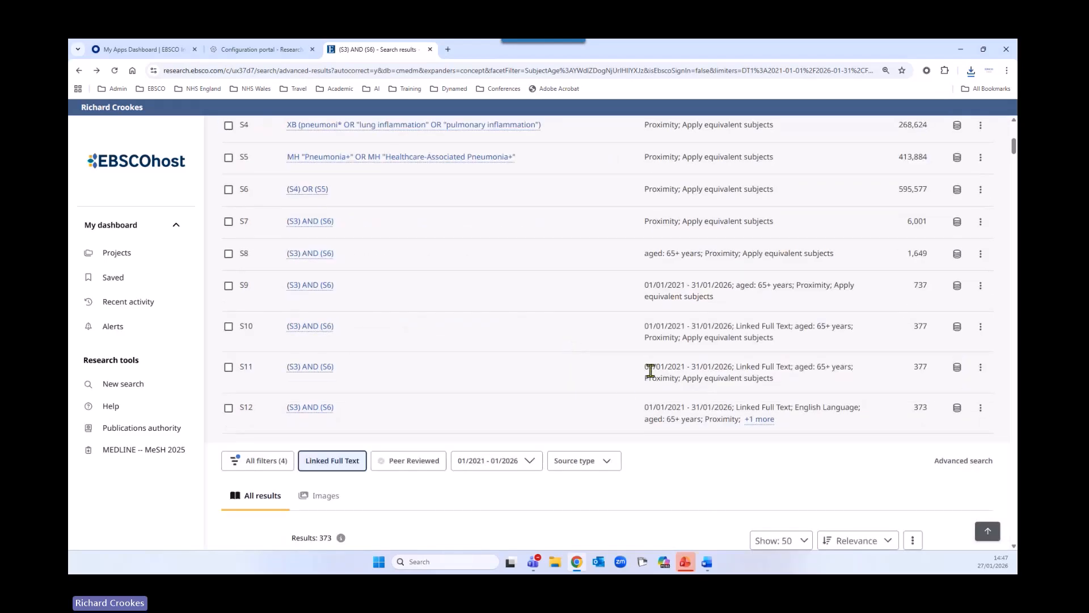
left_click(981, 368)
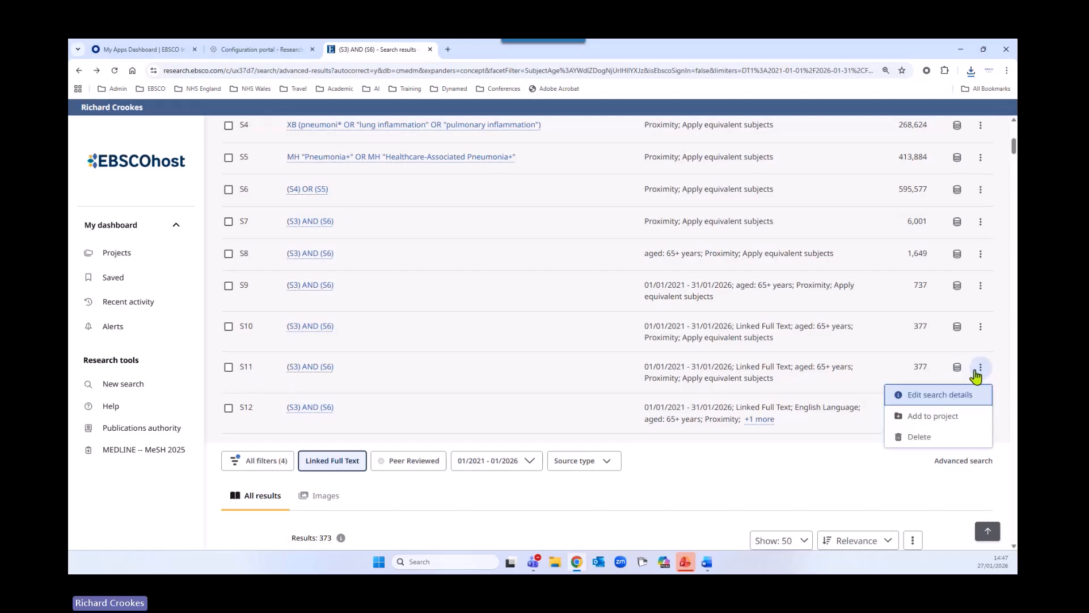
left_click(943, 436)
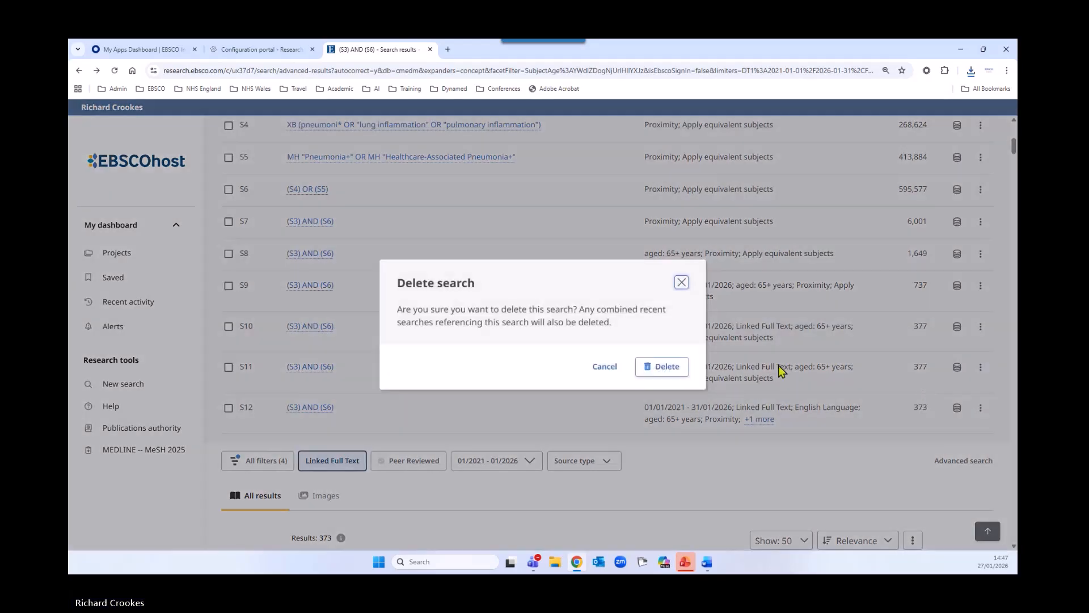
left_click(658, 369)
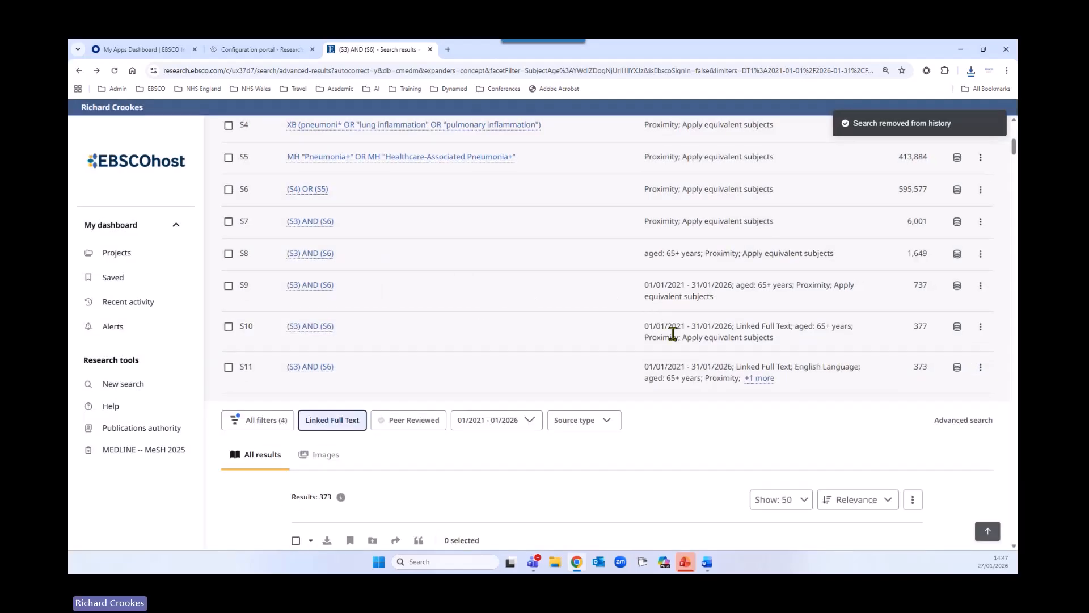
Open the details of search S1 in the search history and review its query and search settings
scroll(766, 358, "down", 3)
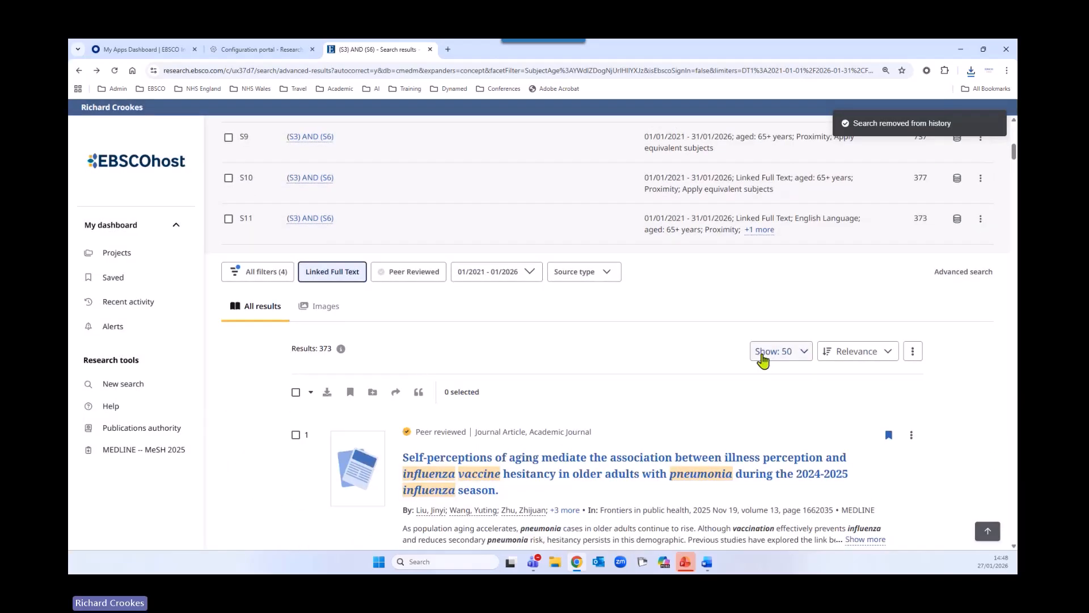
scroll(763, 359, "up", 5)
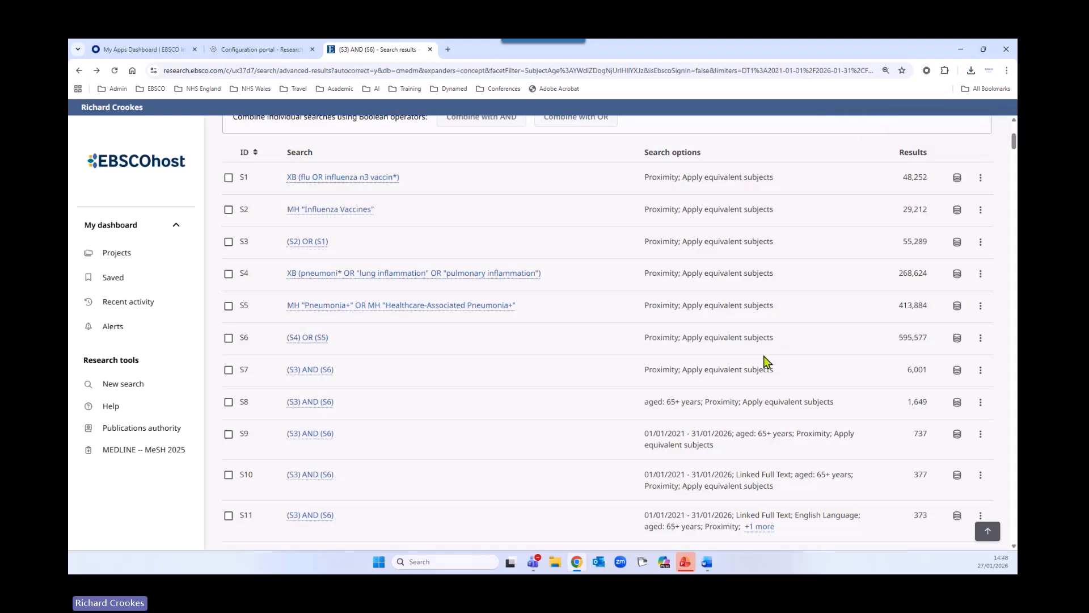
scroll(766, 362, "up", 1)
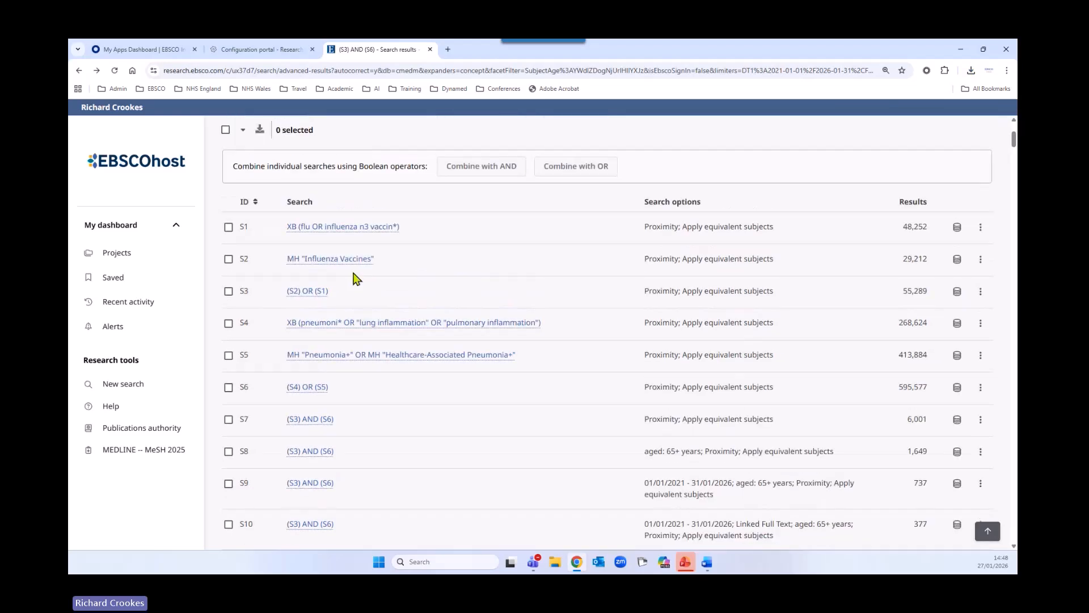
left_click(980, 227)
left_click(949, 259)
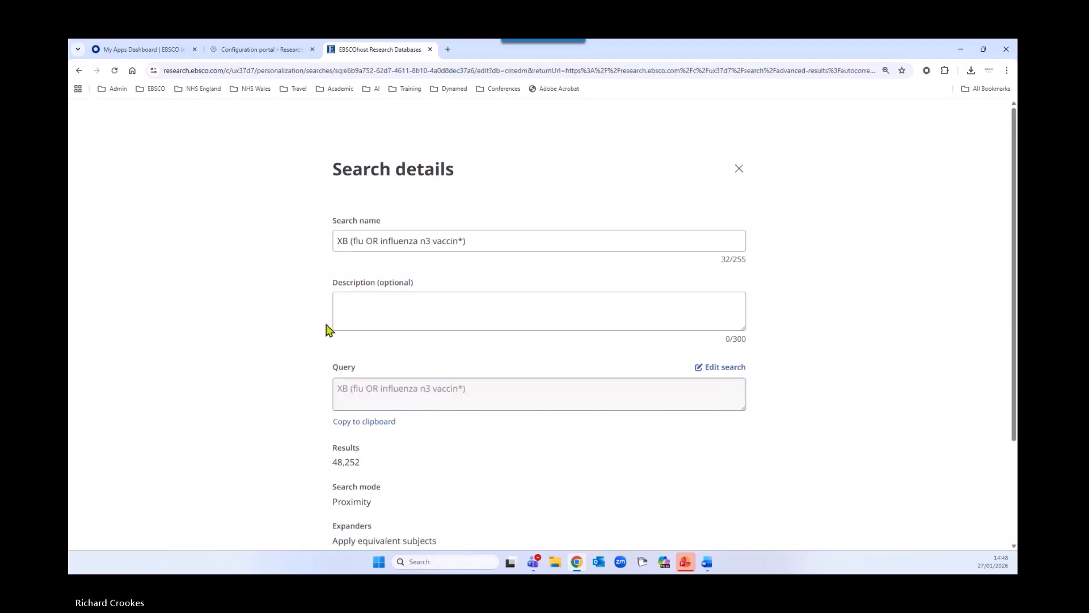
scroll(328, 328, "down", 2)
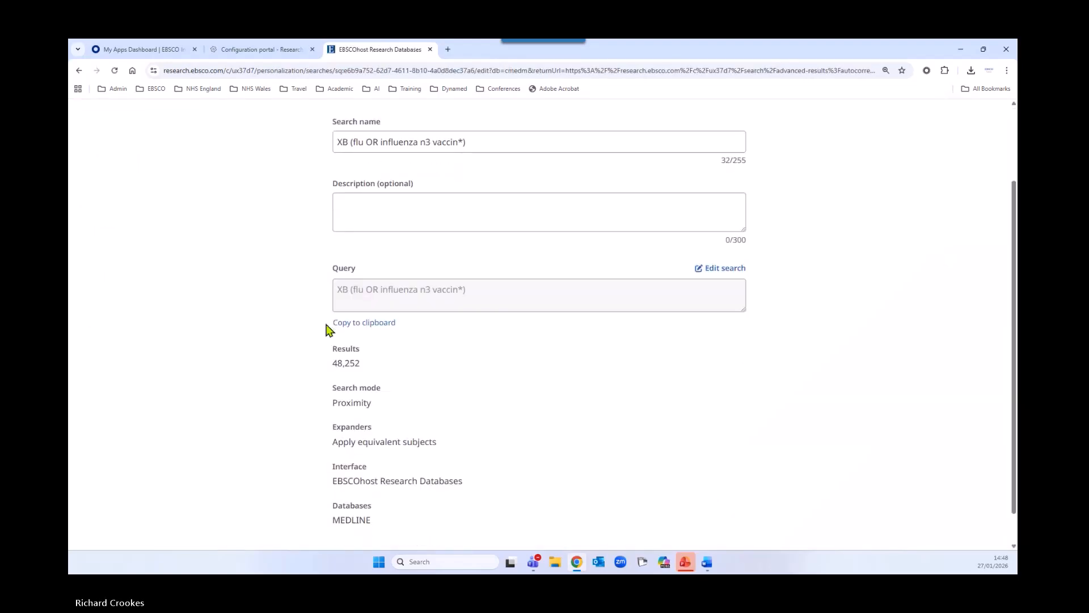
Change the proximity operator in S1's query to n4, update the search and return to the search history
left_click(725, 274)
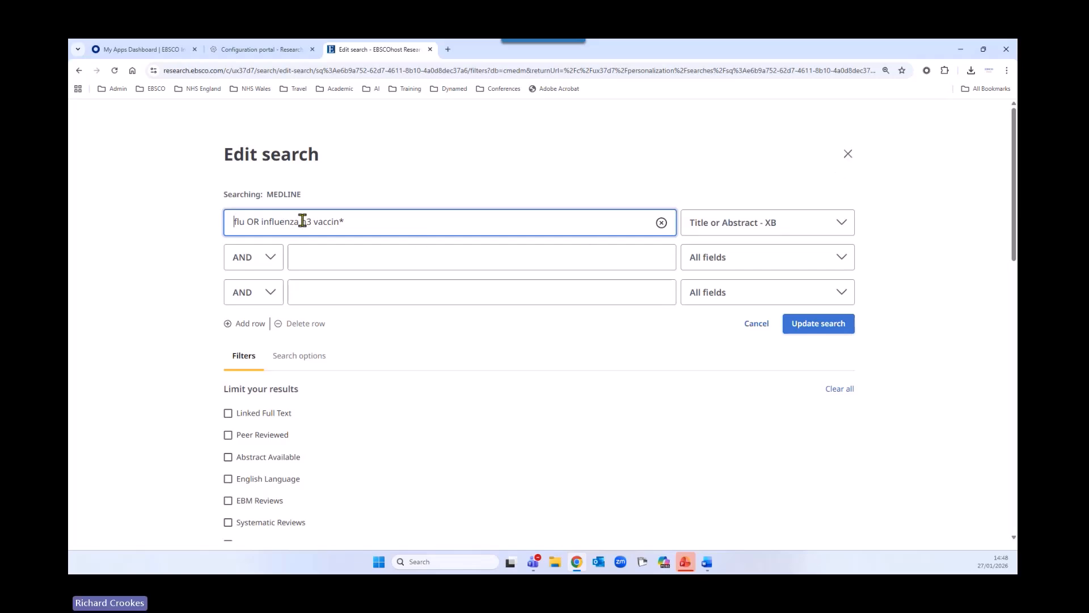
left_click_drag(305, 221, 312, 221)
type("4")
left_click(811, 327)
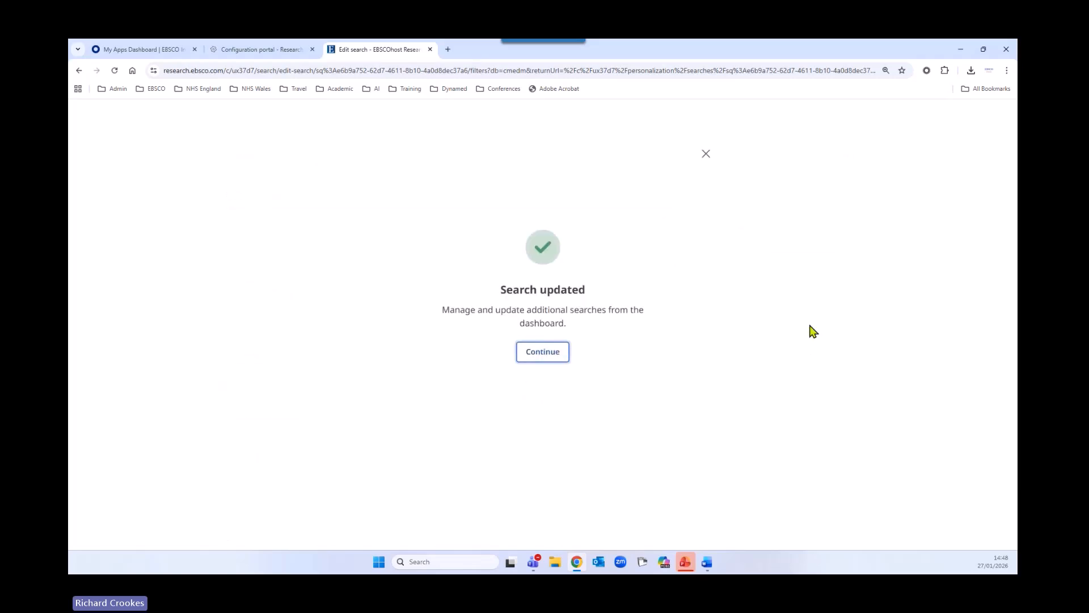
left_click(556, 357)
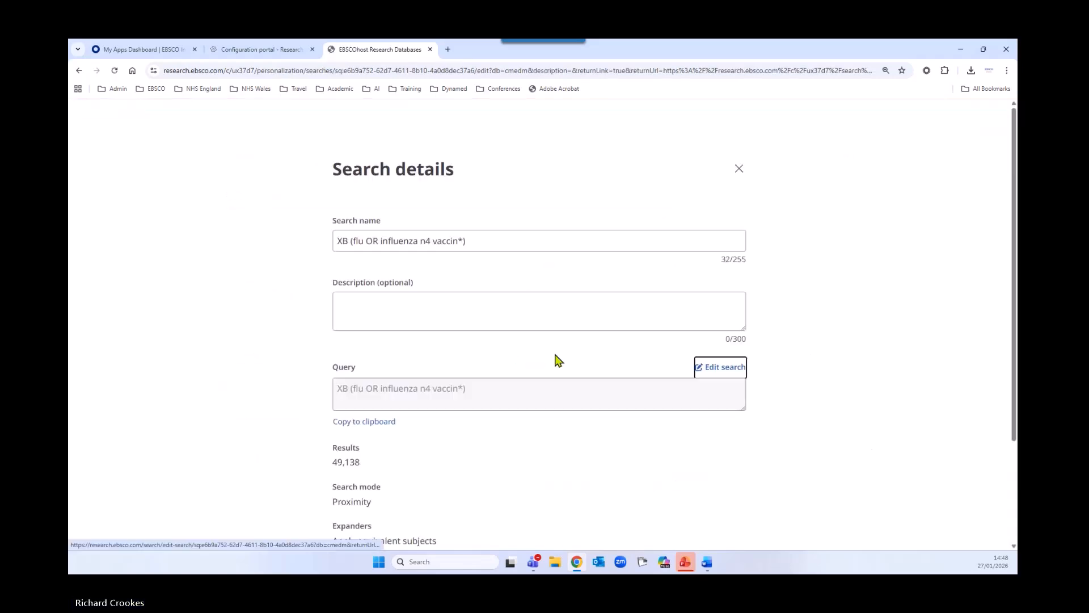
left_click(739, 168)
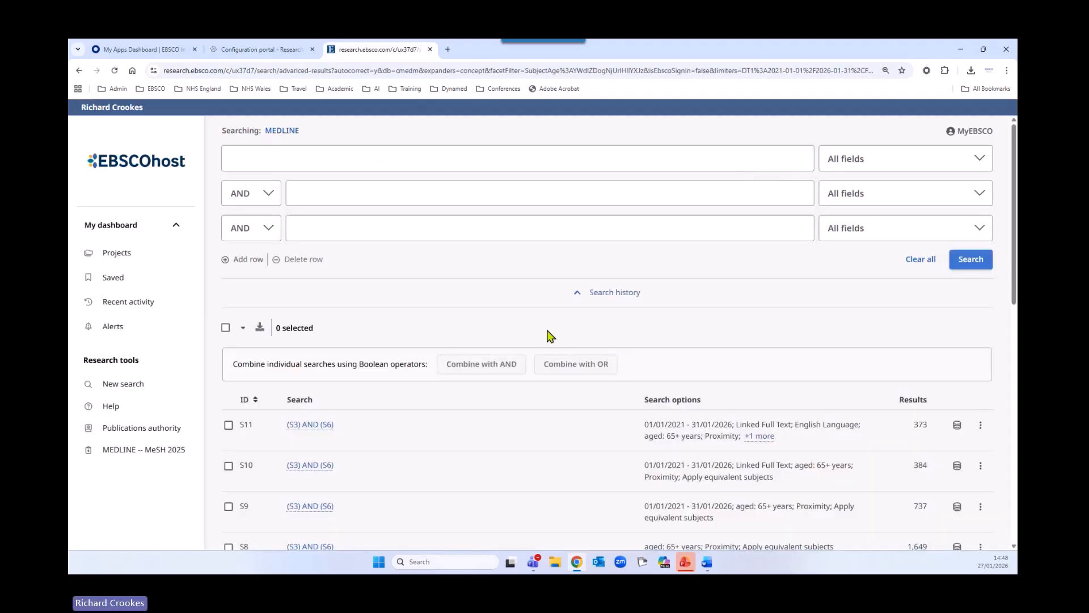
Sort the search history by ID from S1 upwards and review the updated searches S1 to S11
left_click(244, 402)
scroll(413, 389, "down", 2)
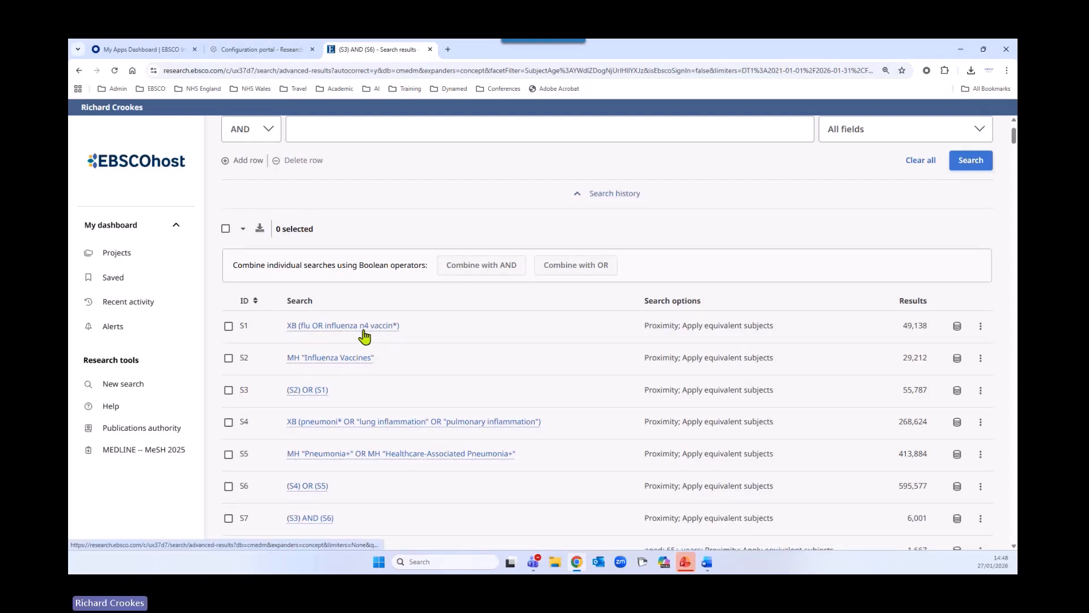
scroll(406, 328, "down", 4)
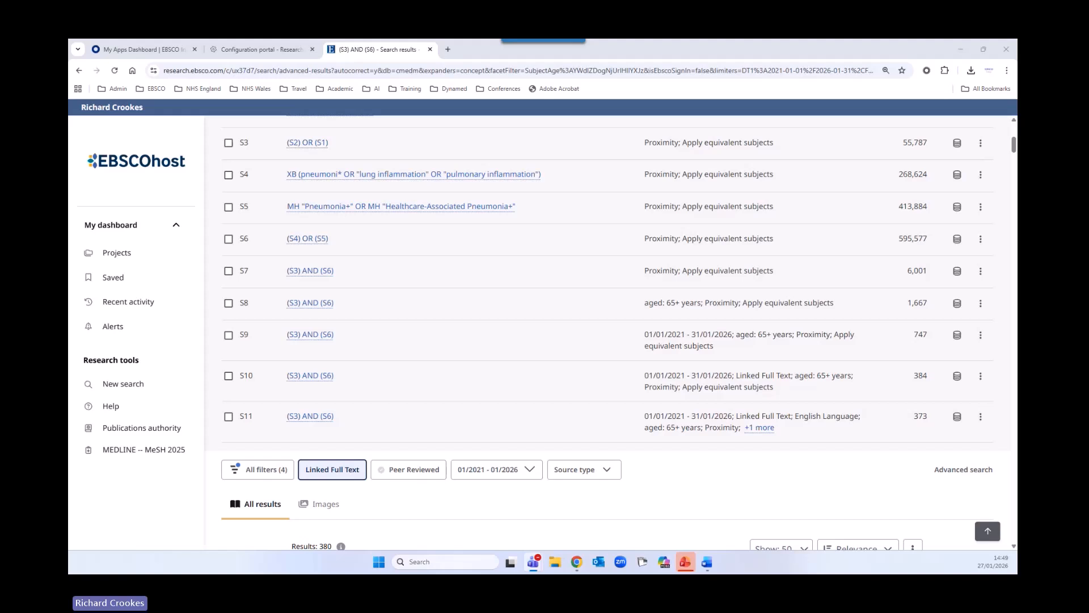
key("alt+Tab")
key("alt+Tab")
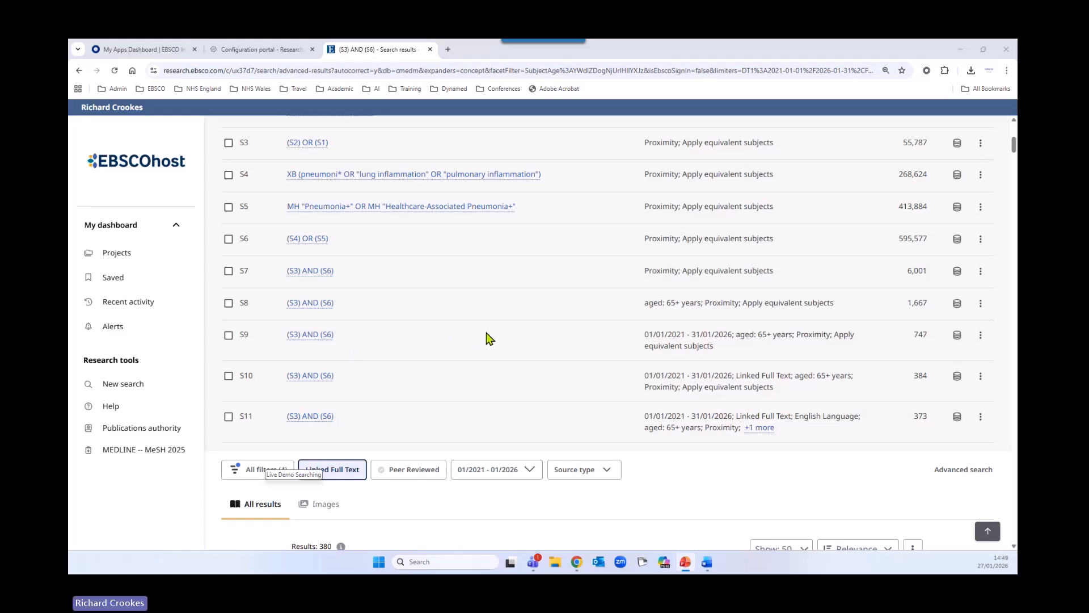
scroll(487, 339, "down", 1)
scroll(496, 338, "up", 3)
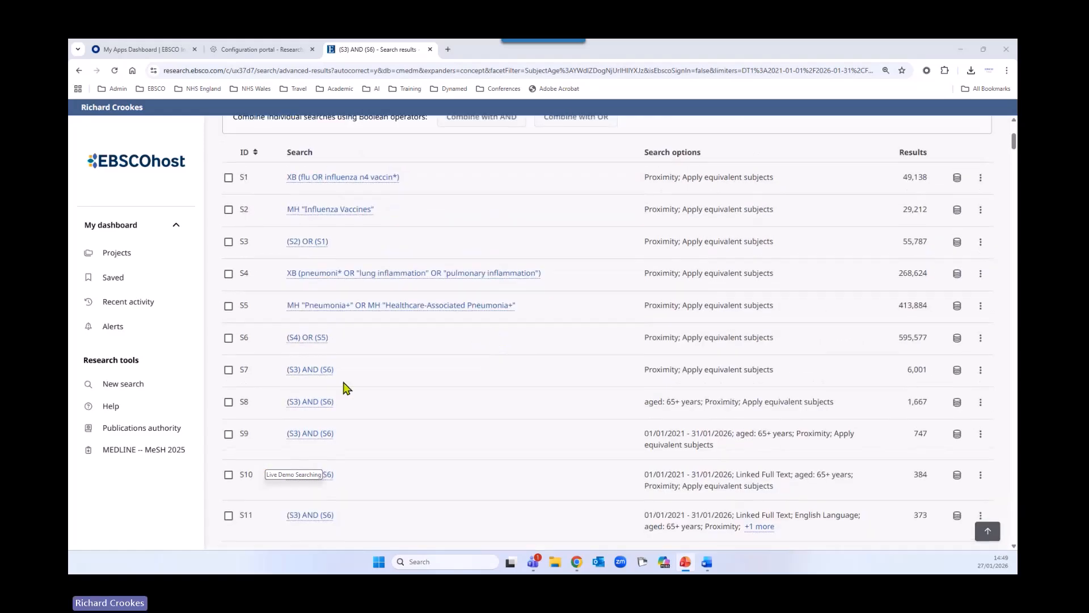
key("alt+Tab")
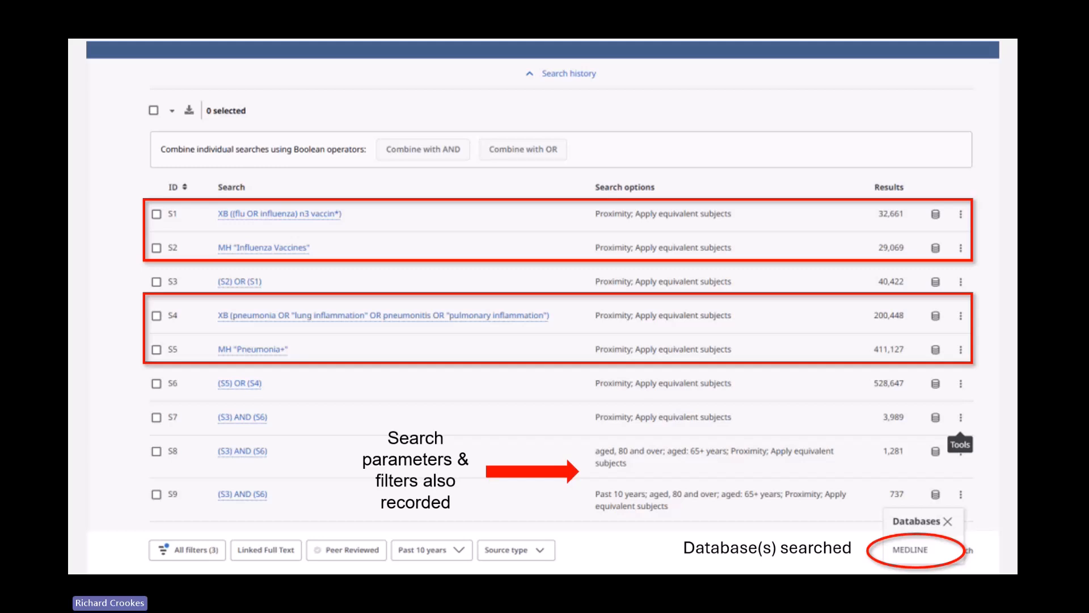
key("Right")
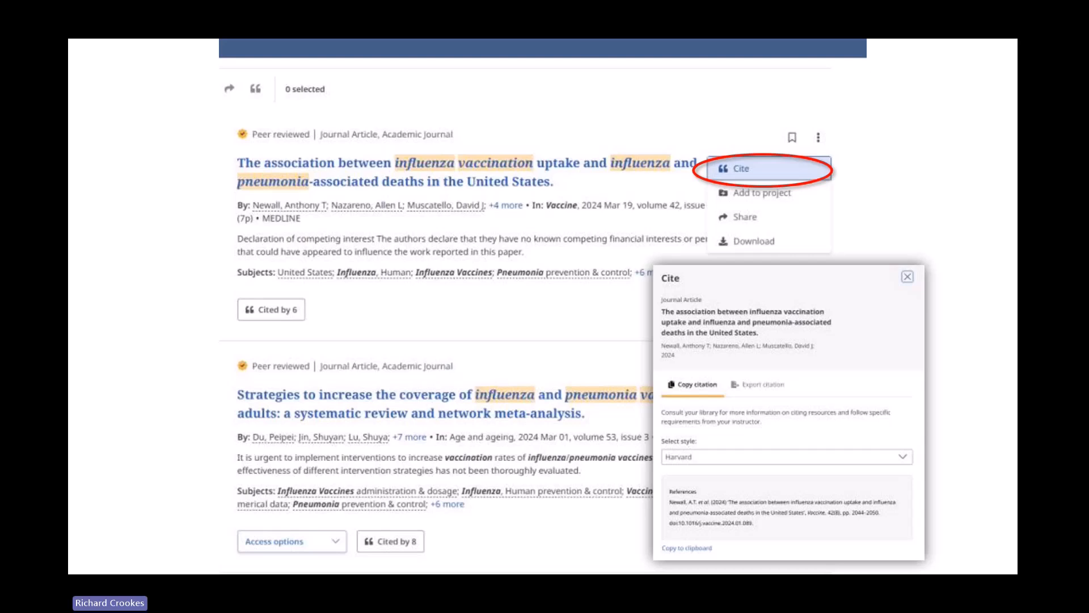
key("Right")
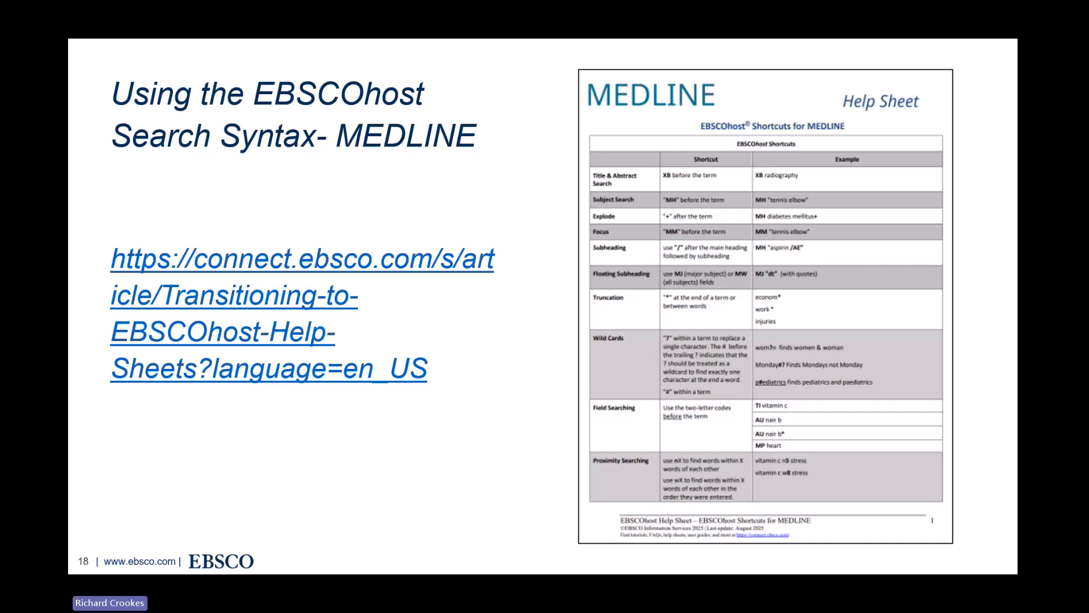
key("Escape")
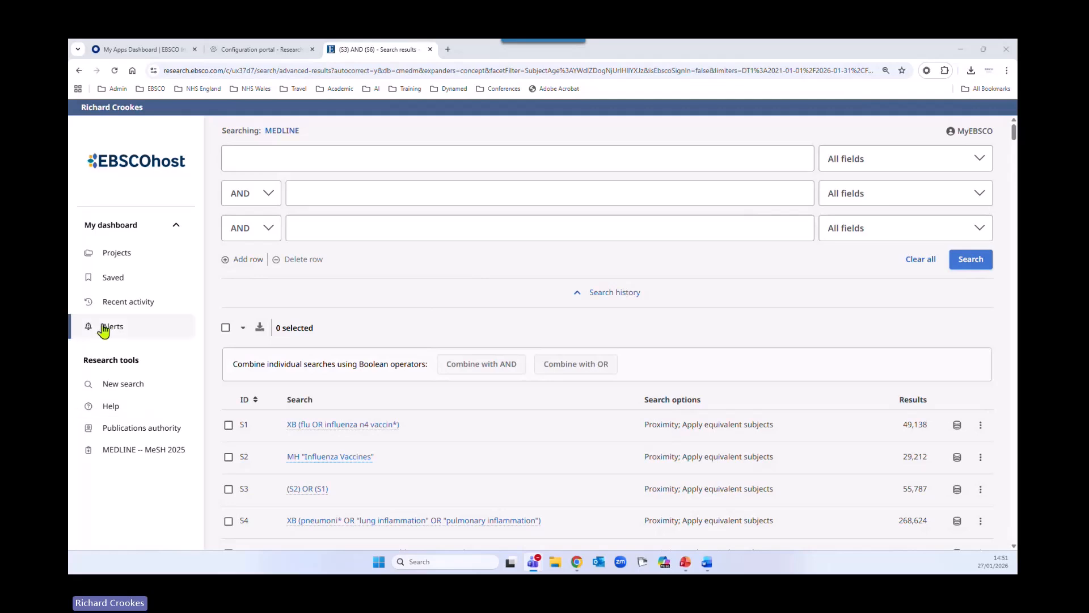
Open the project "Adults and Influenza Vaccine", look through its records, and run the search saved in it
left_click(122, 256)
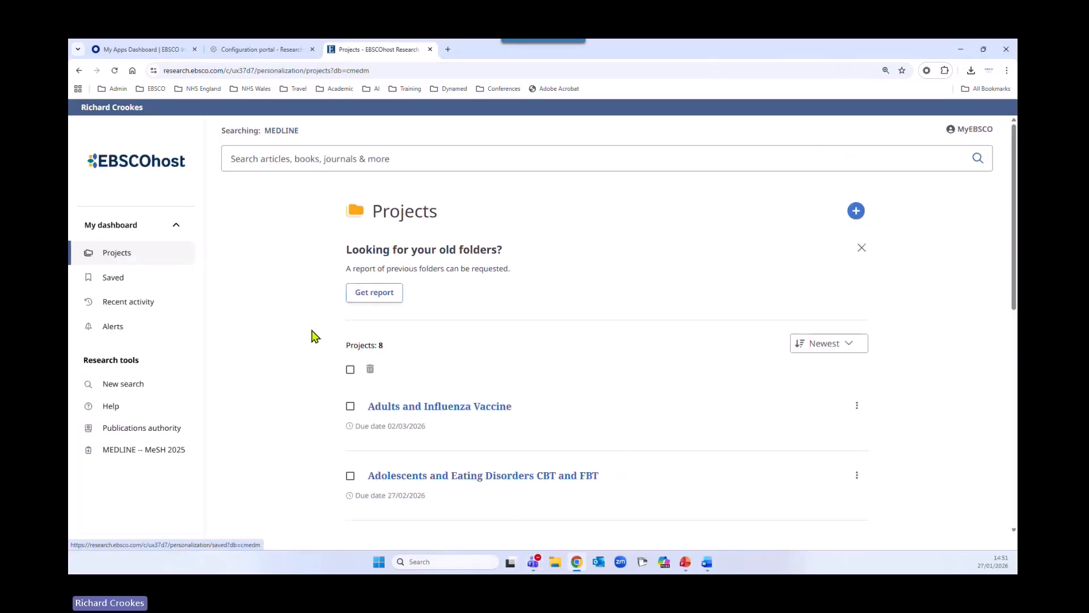
scroll(307, 335, "down", 3)
scroll(304, 337, "down", 1)
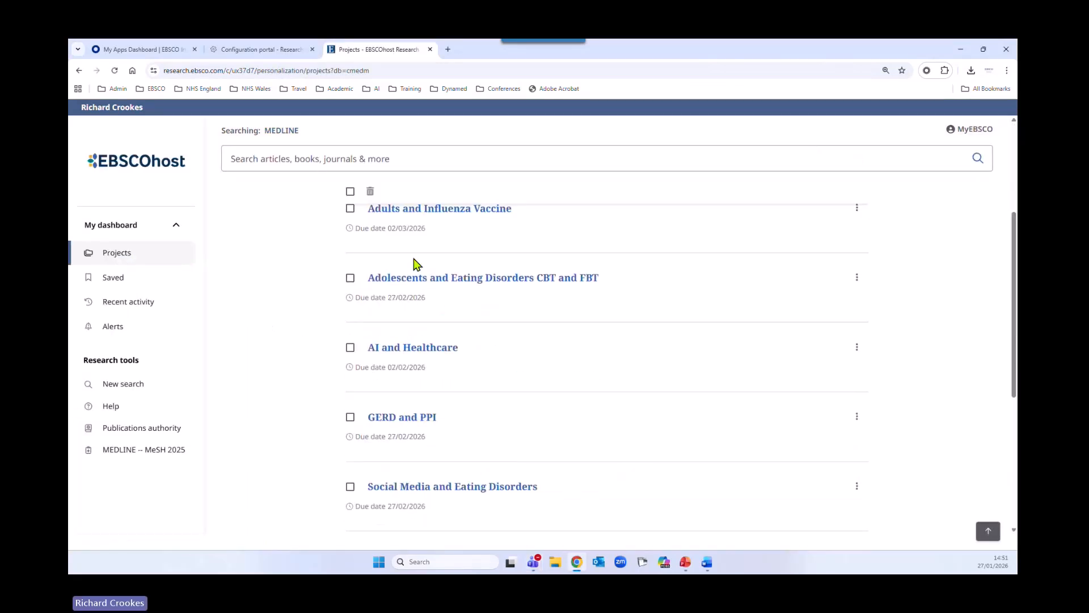
left_click(460, 211)
scroll(294, 323, "down", 2)
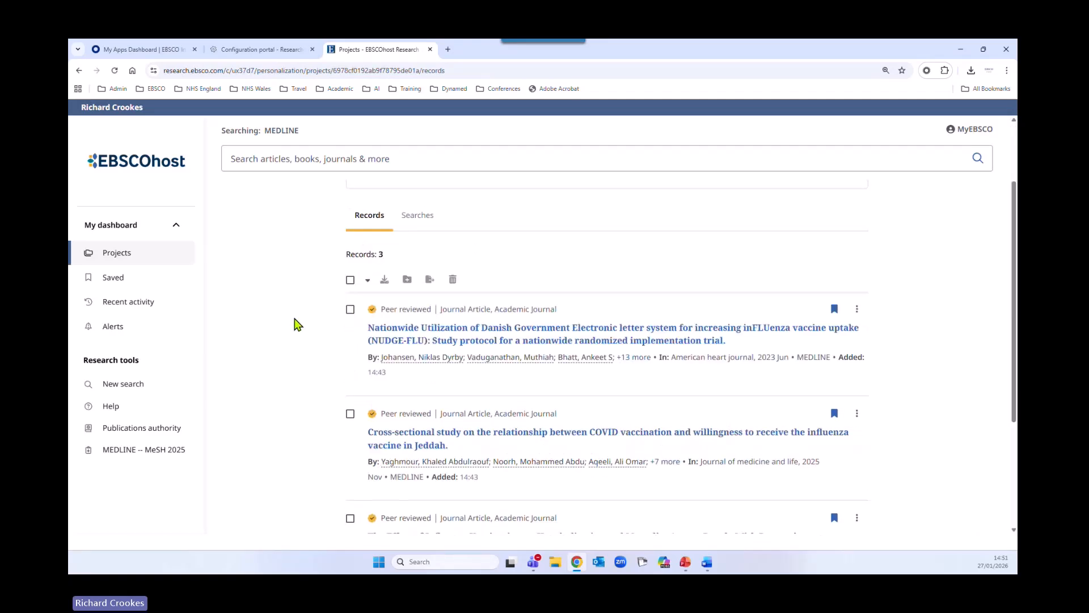
left_click(430, 223)
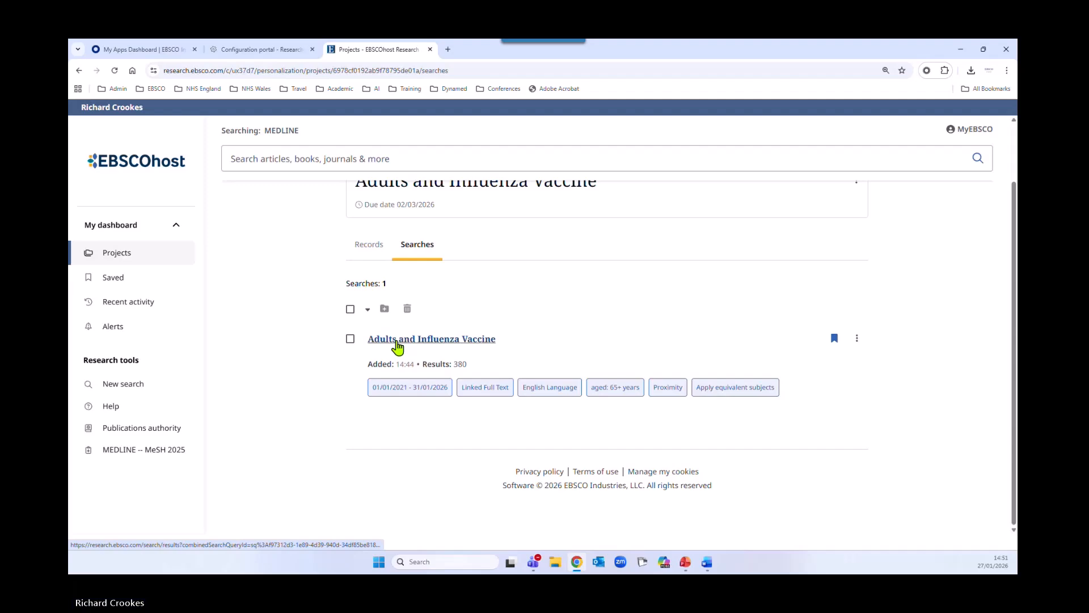
left_click(397, 340)
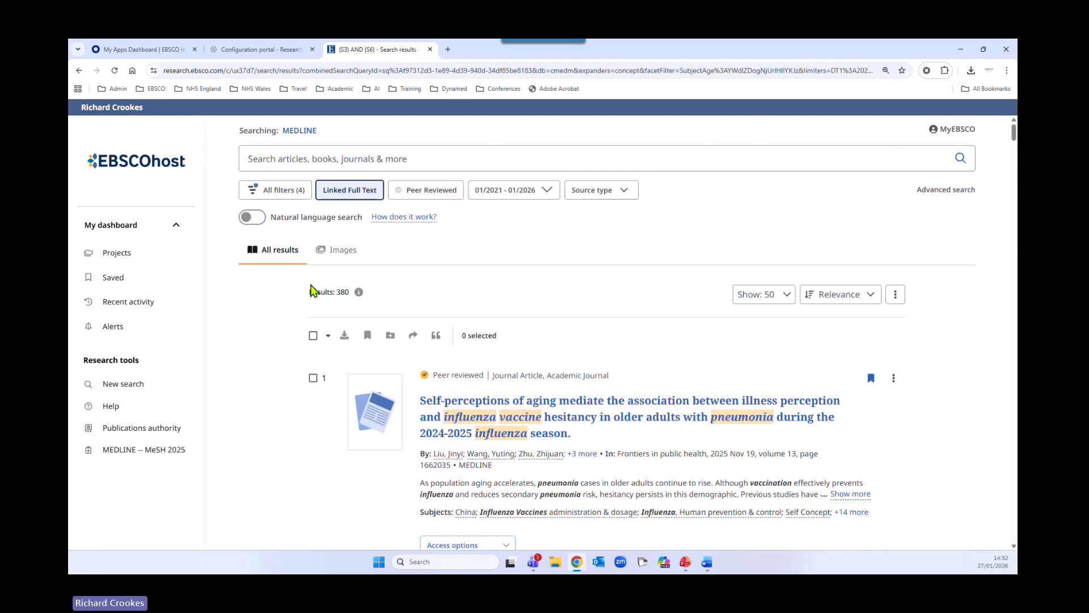
key("alt+Tab")
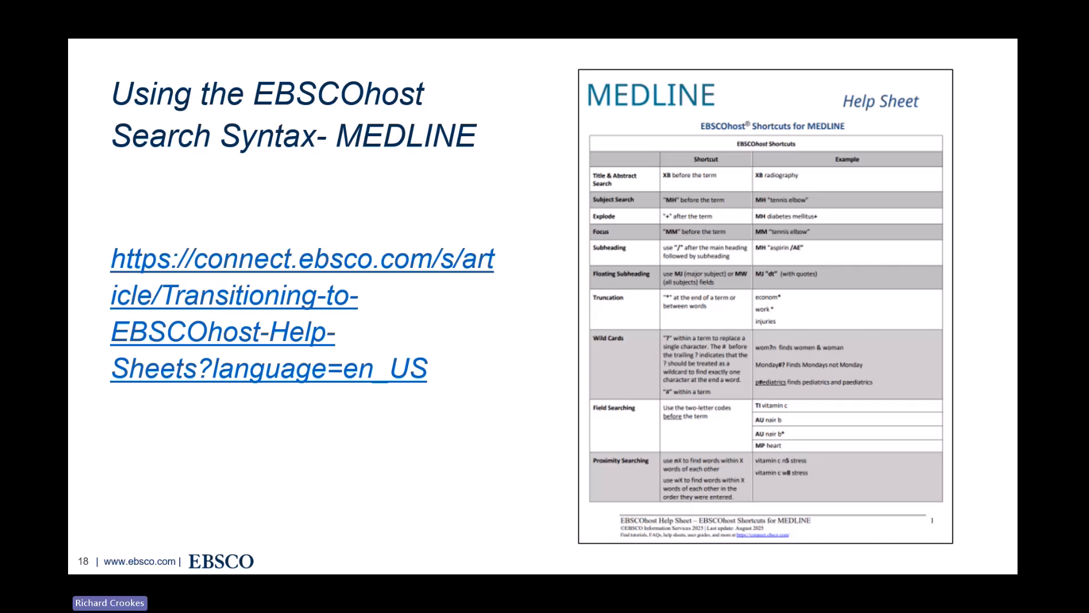